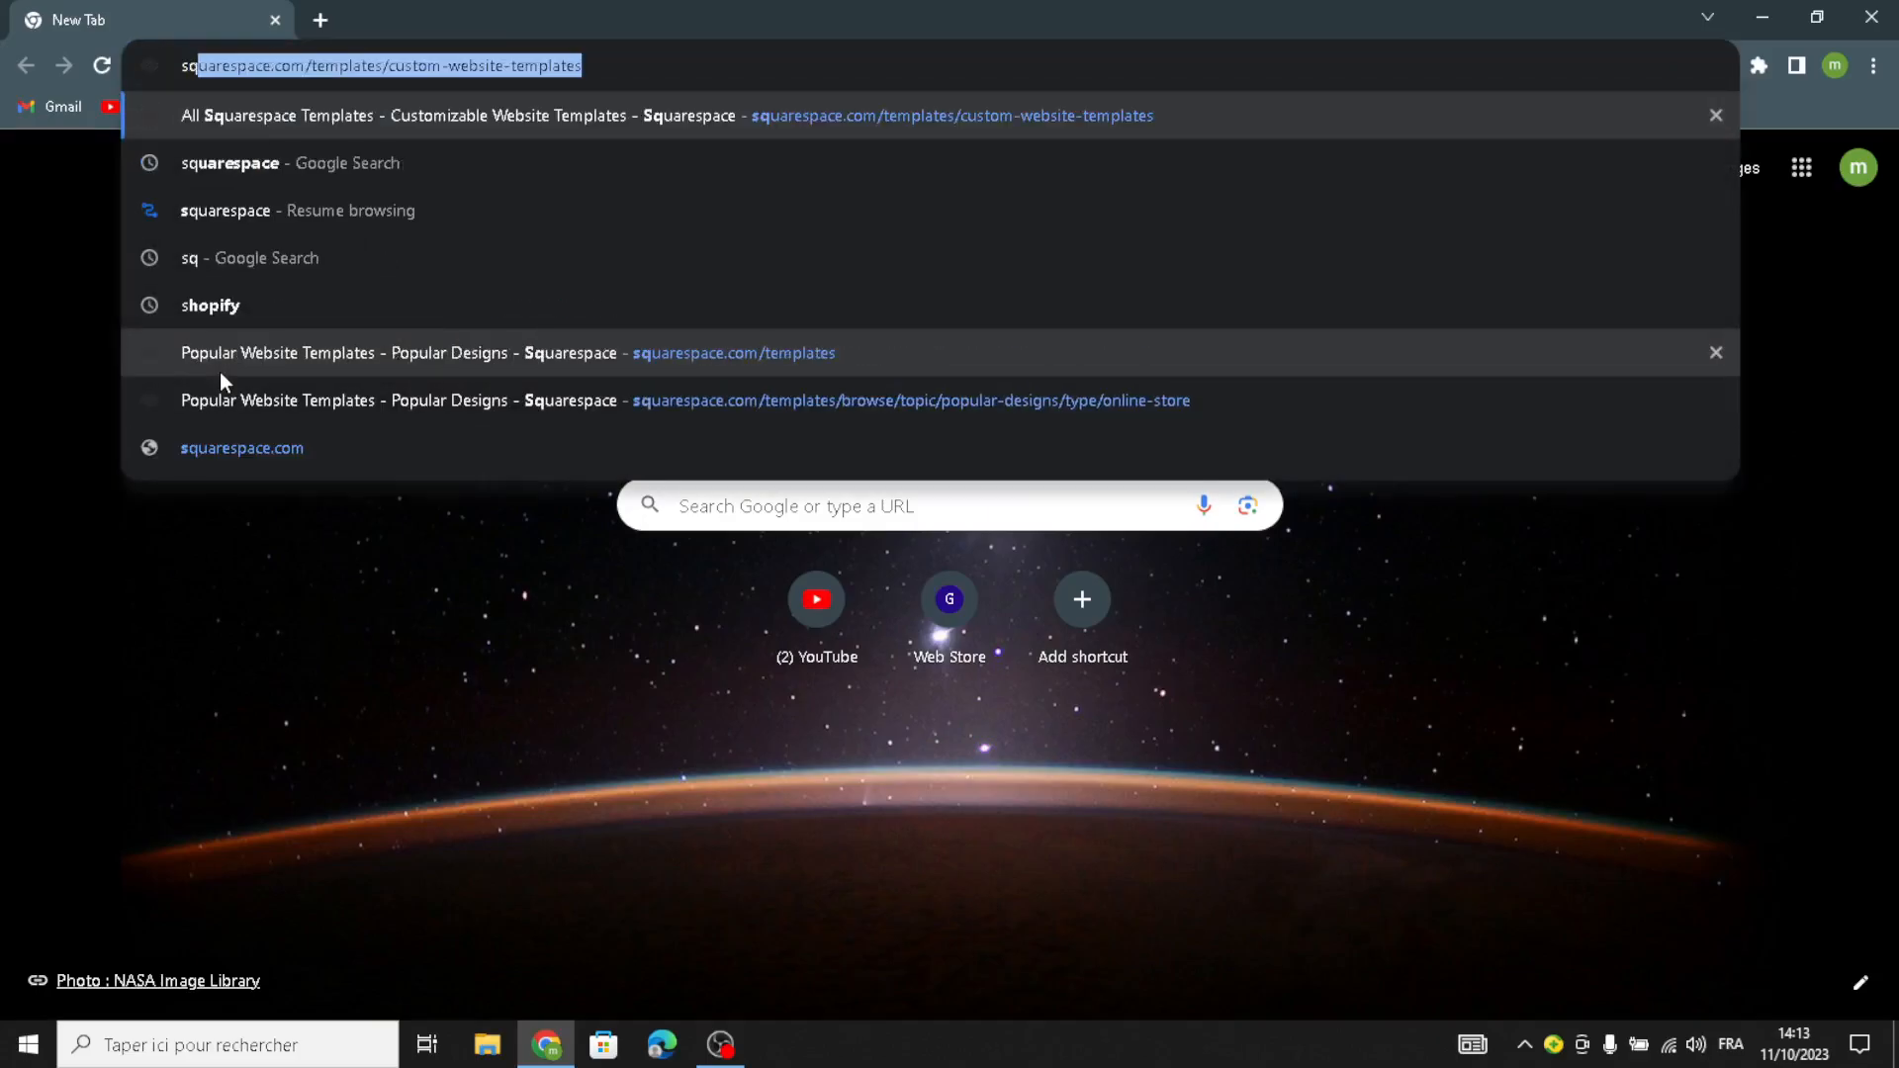
# Step: Search Google for squarespace and open the template gallery on the Squarespace website
pyautogui.click(220, 178)
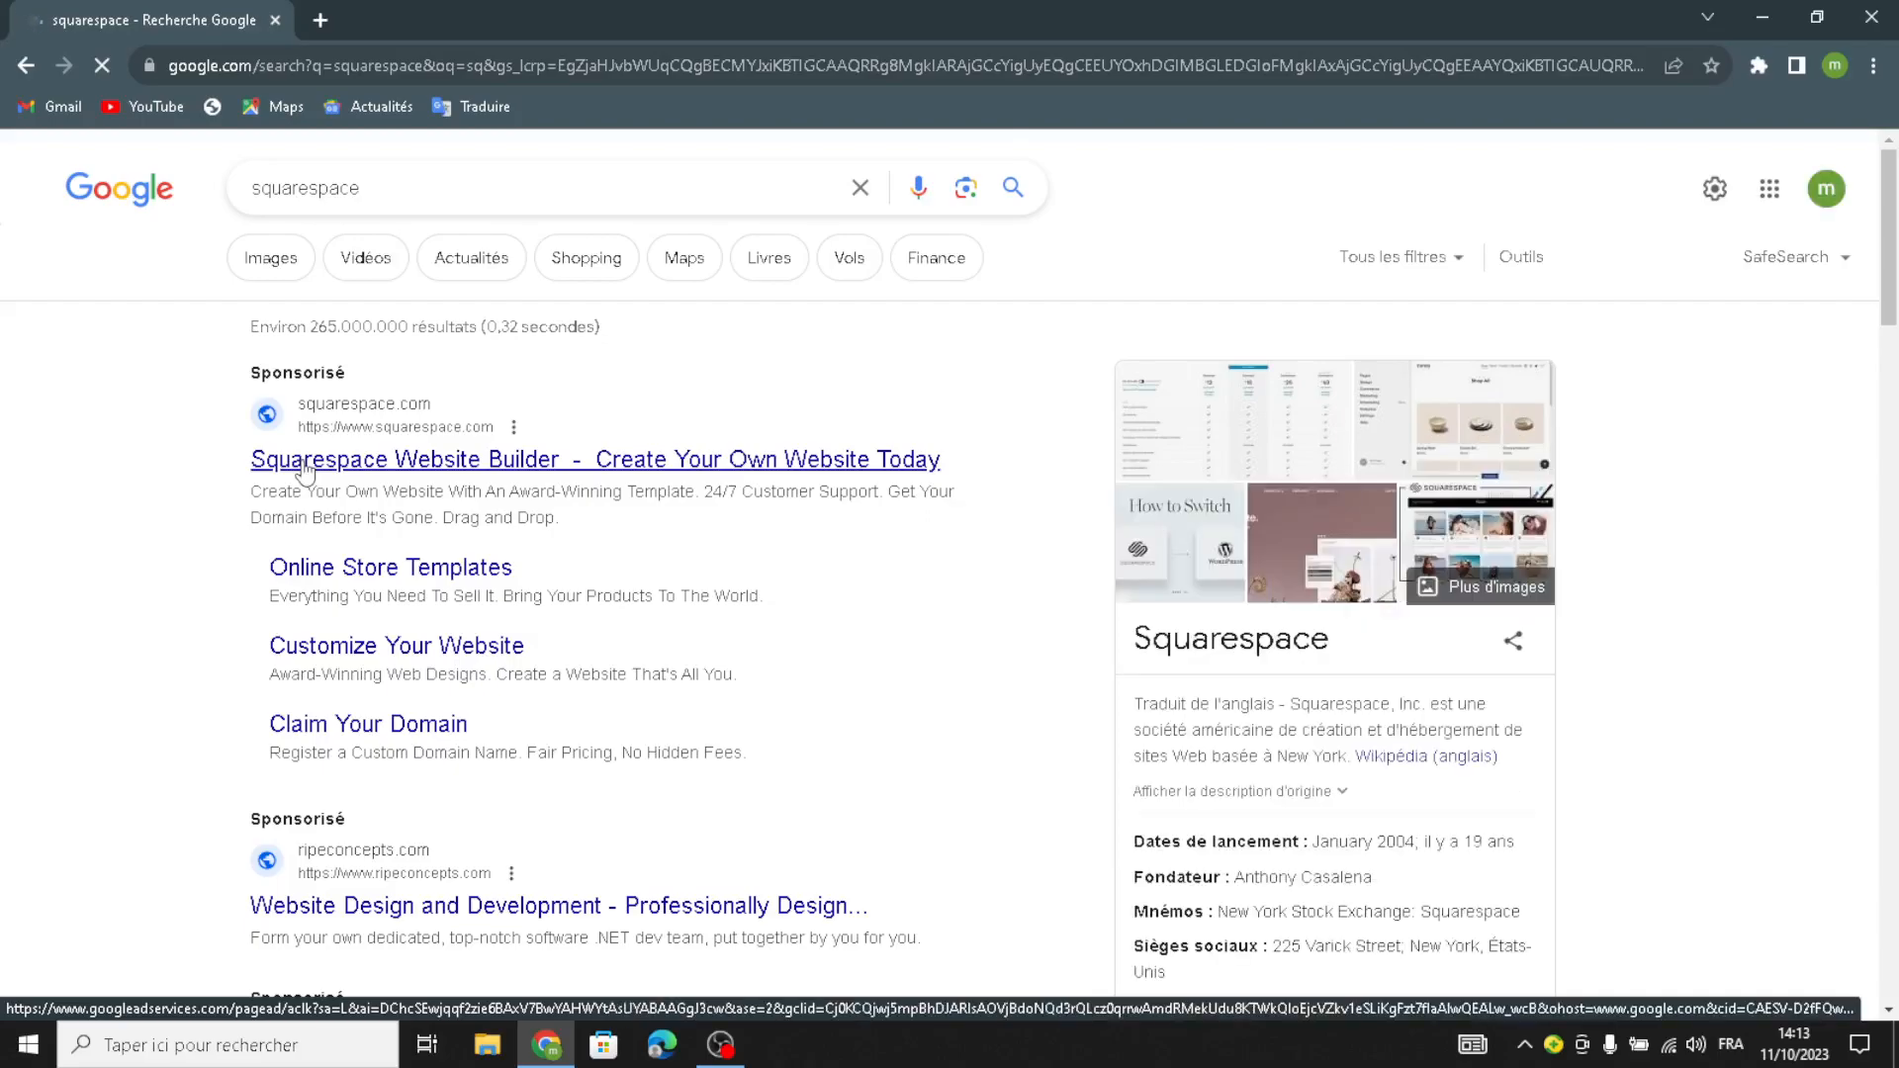
pyautogui.click(304, 465)
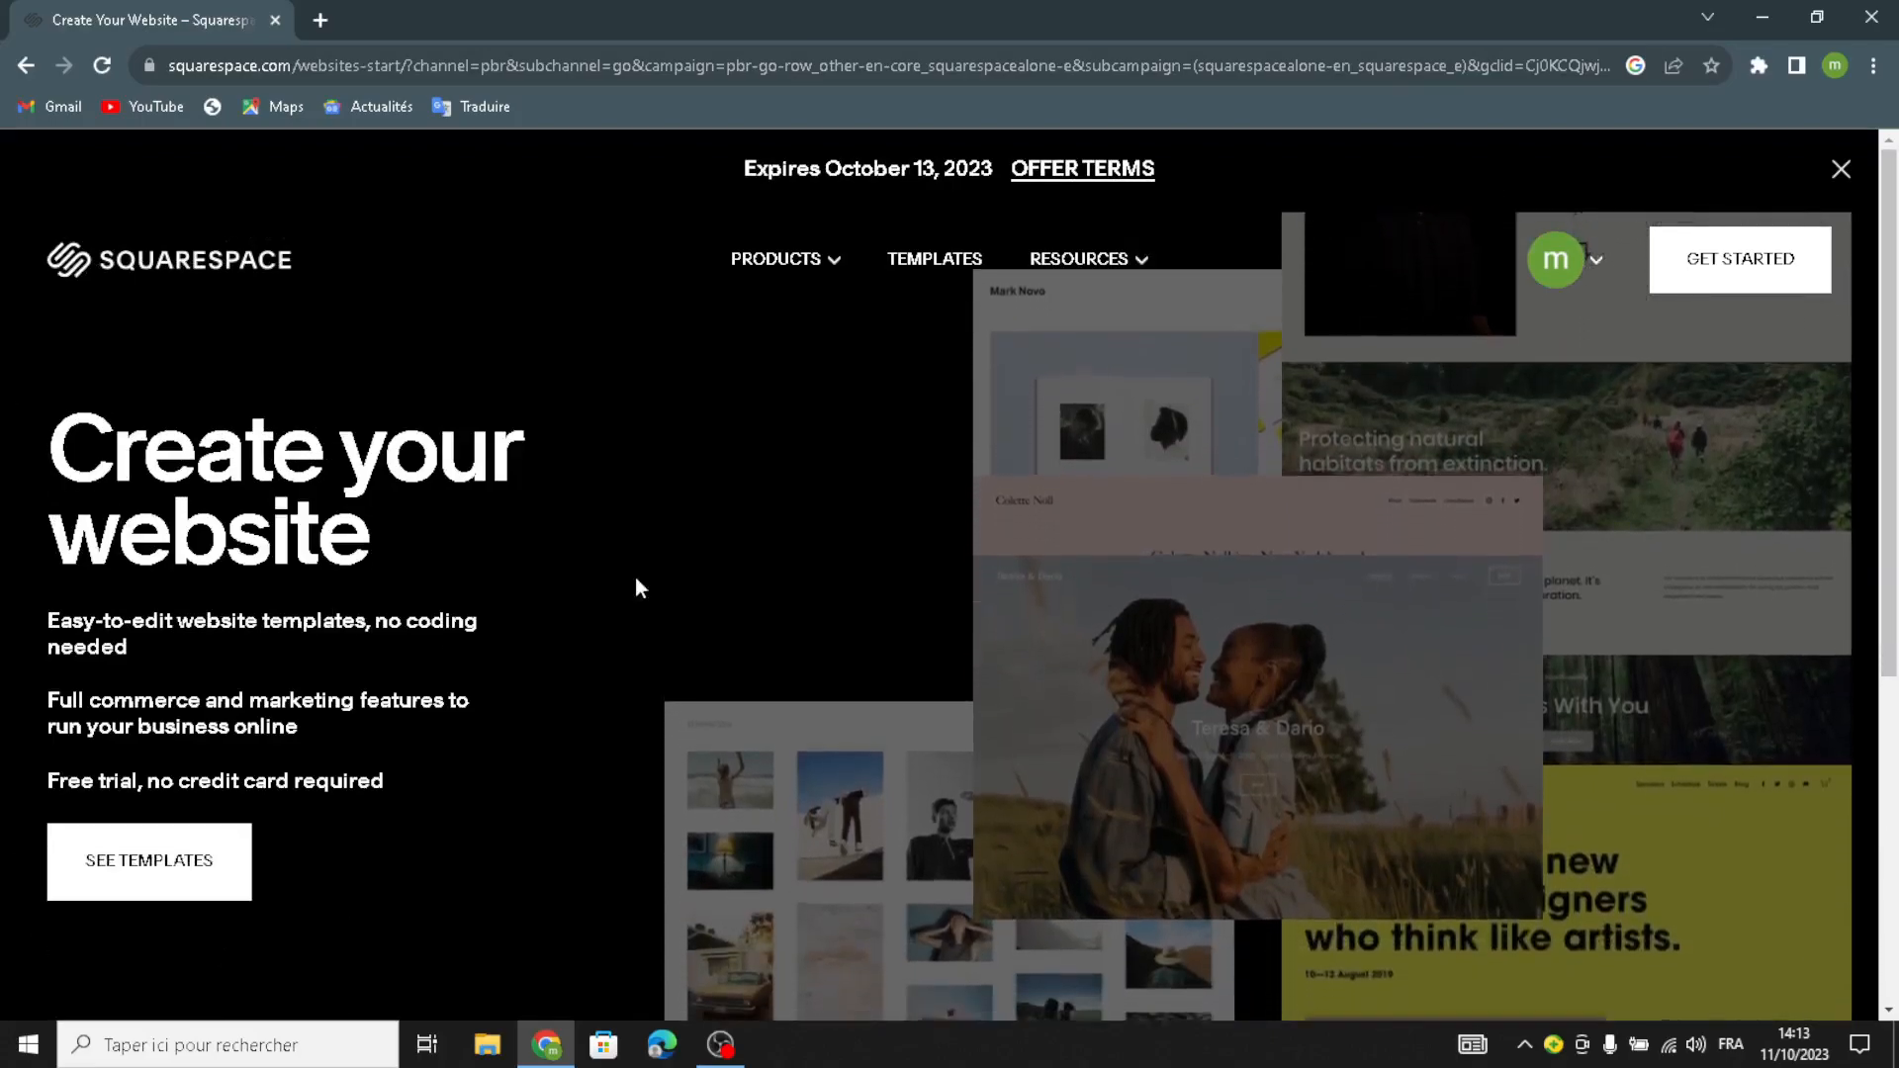
pyautogui.click(135, 870)
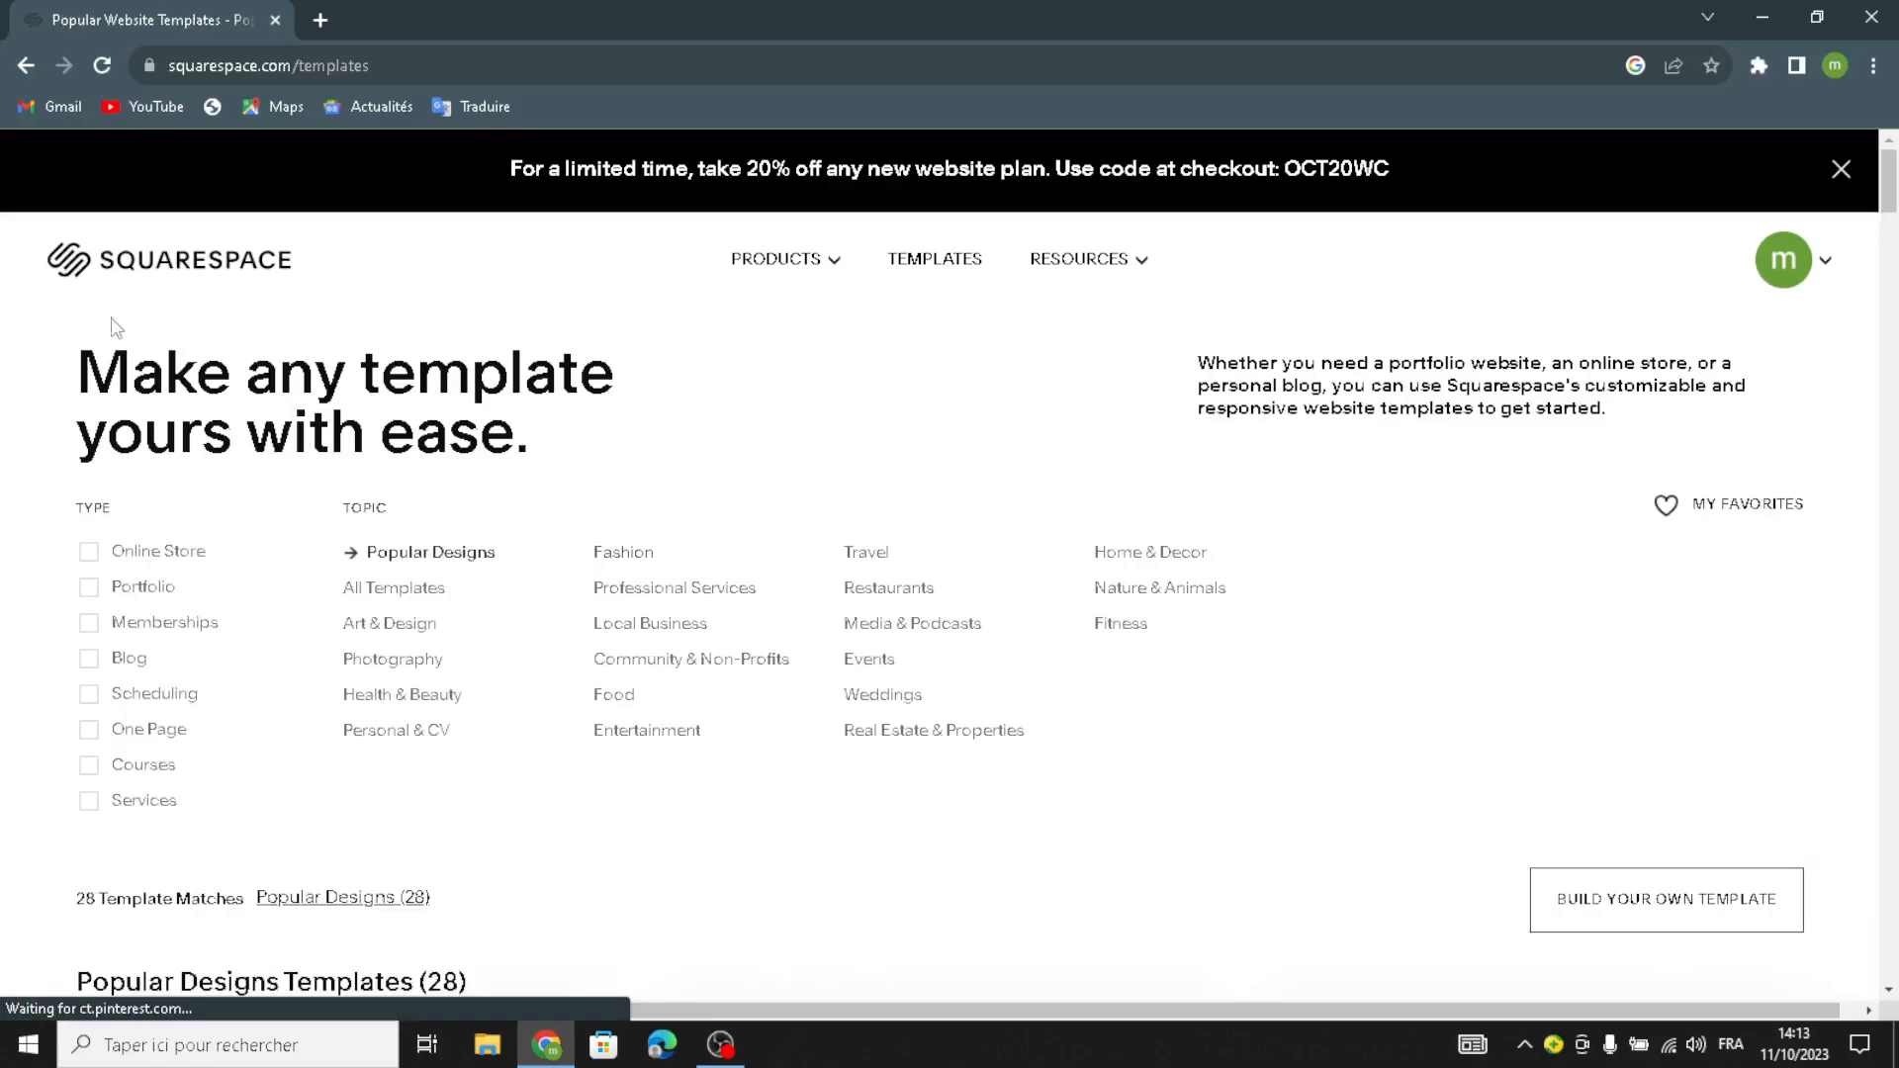
# Step: Show all template topics and filter the gallery by the Services and Online Store types
pyautogui.click(383, 591)
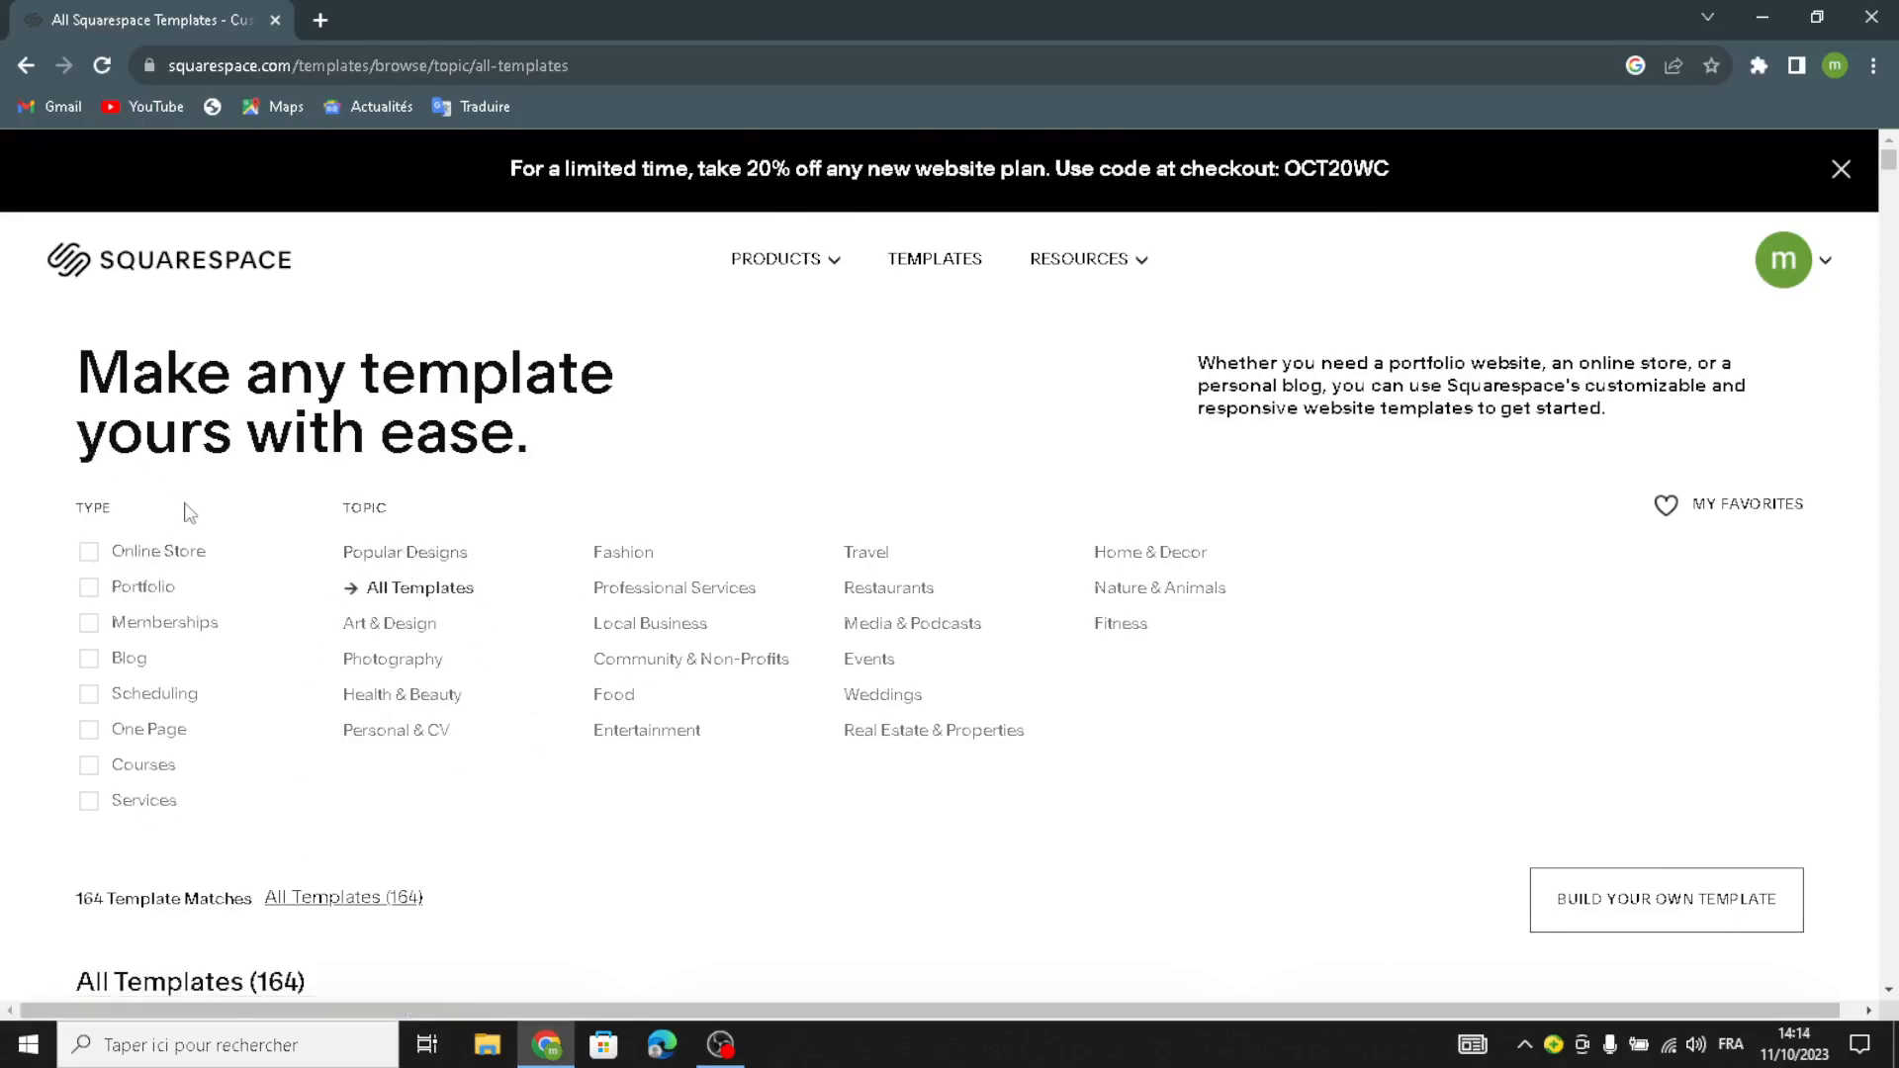
pyautogui.click(110, 807)
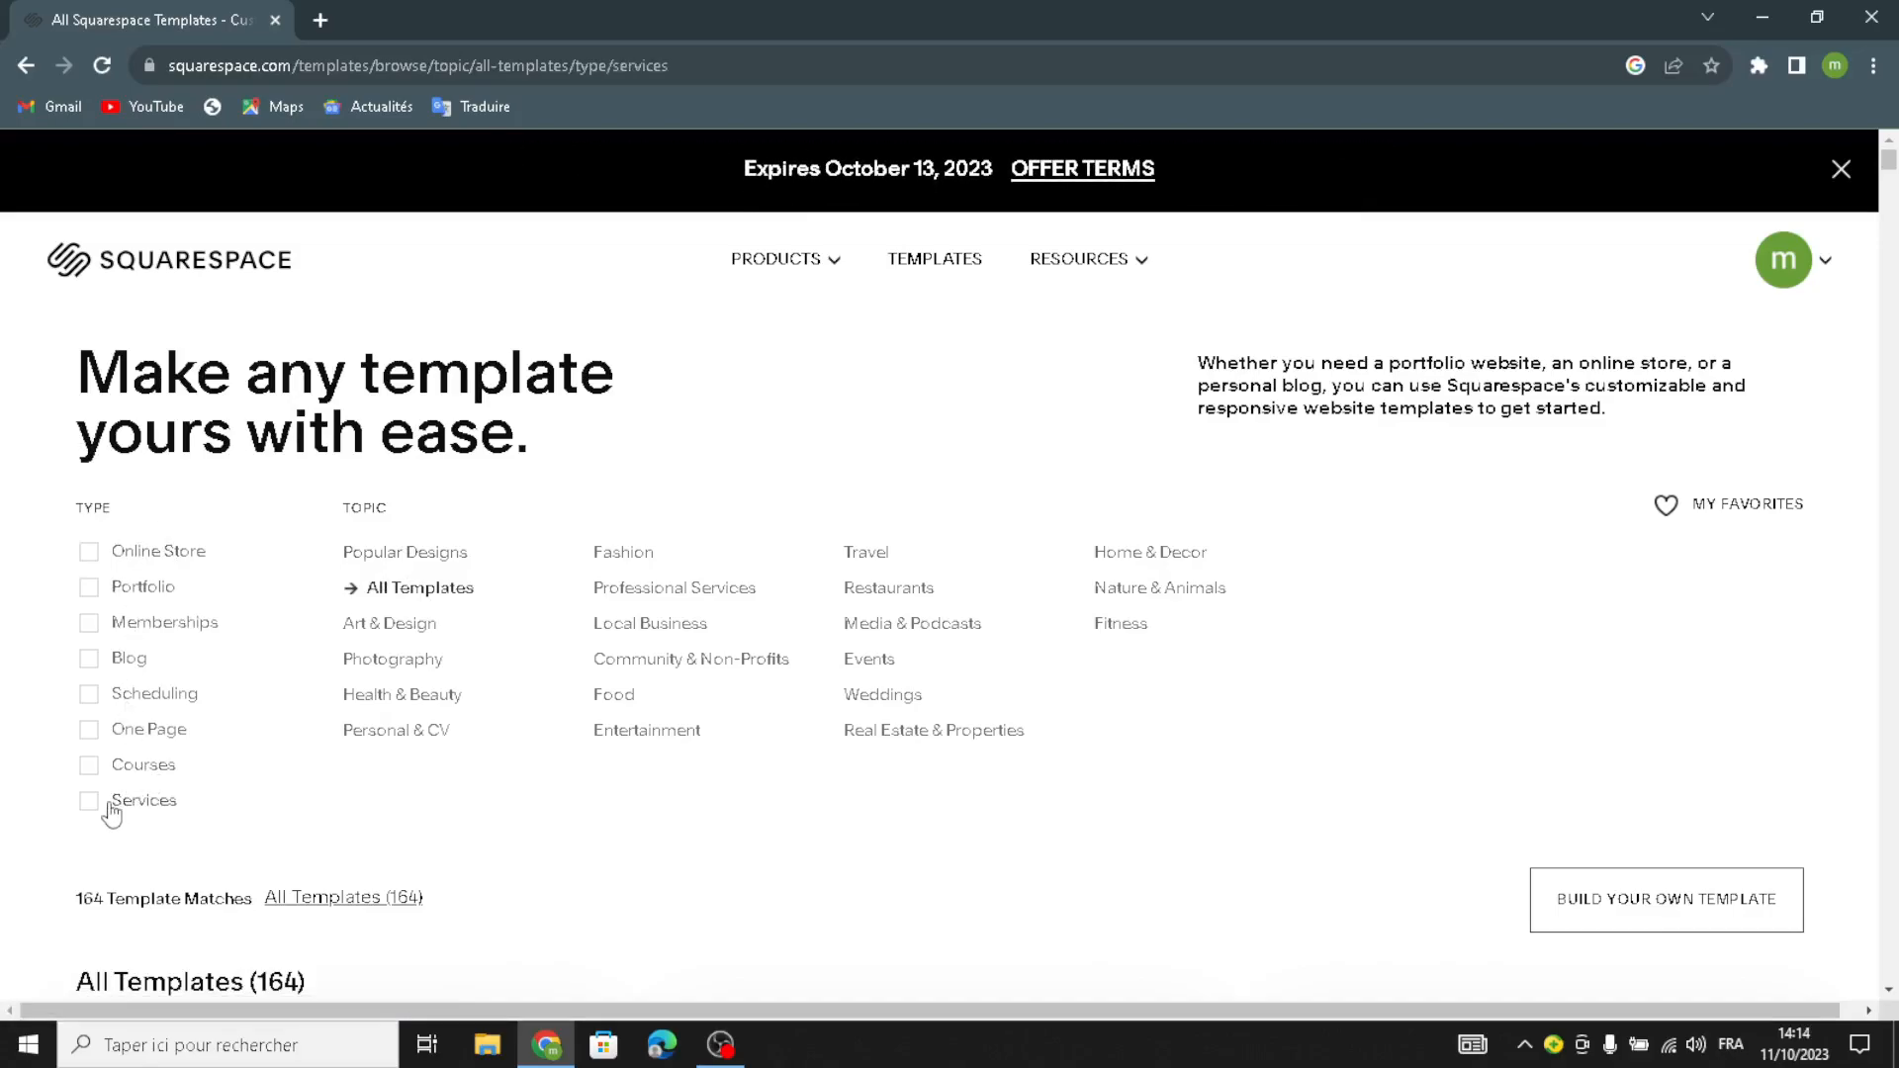
pyautogui.click(87, 557)
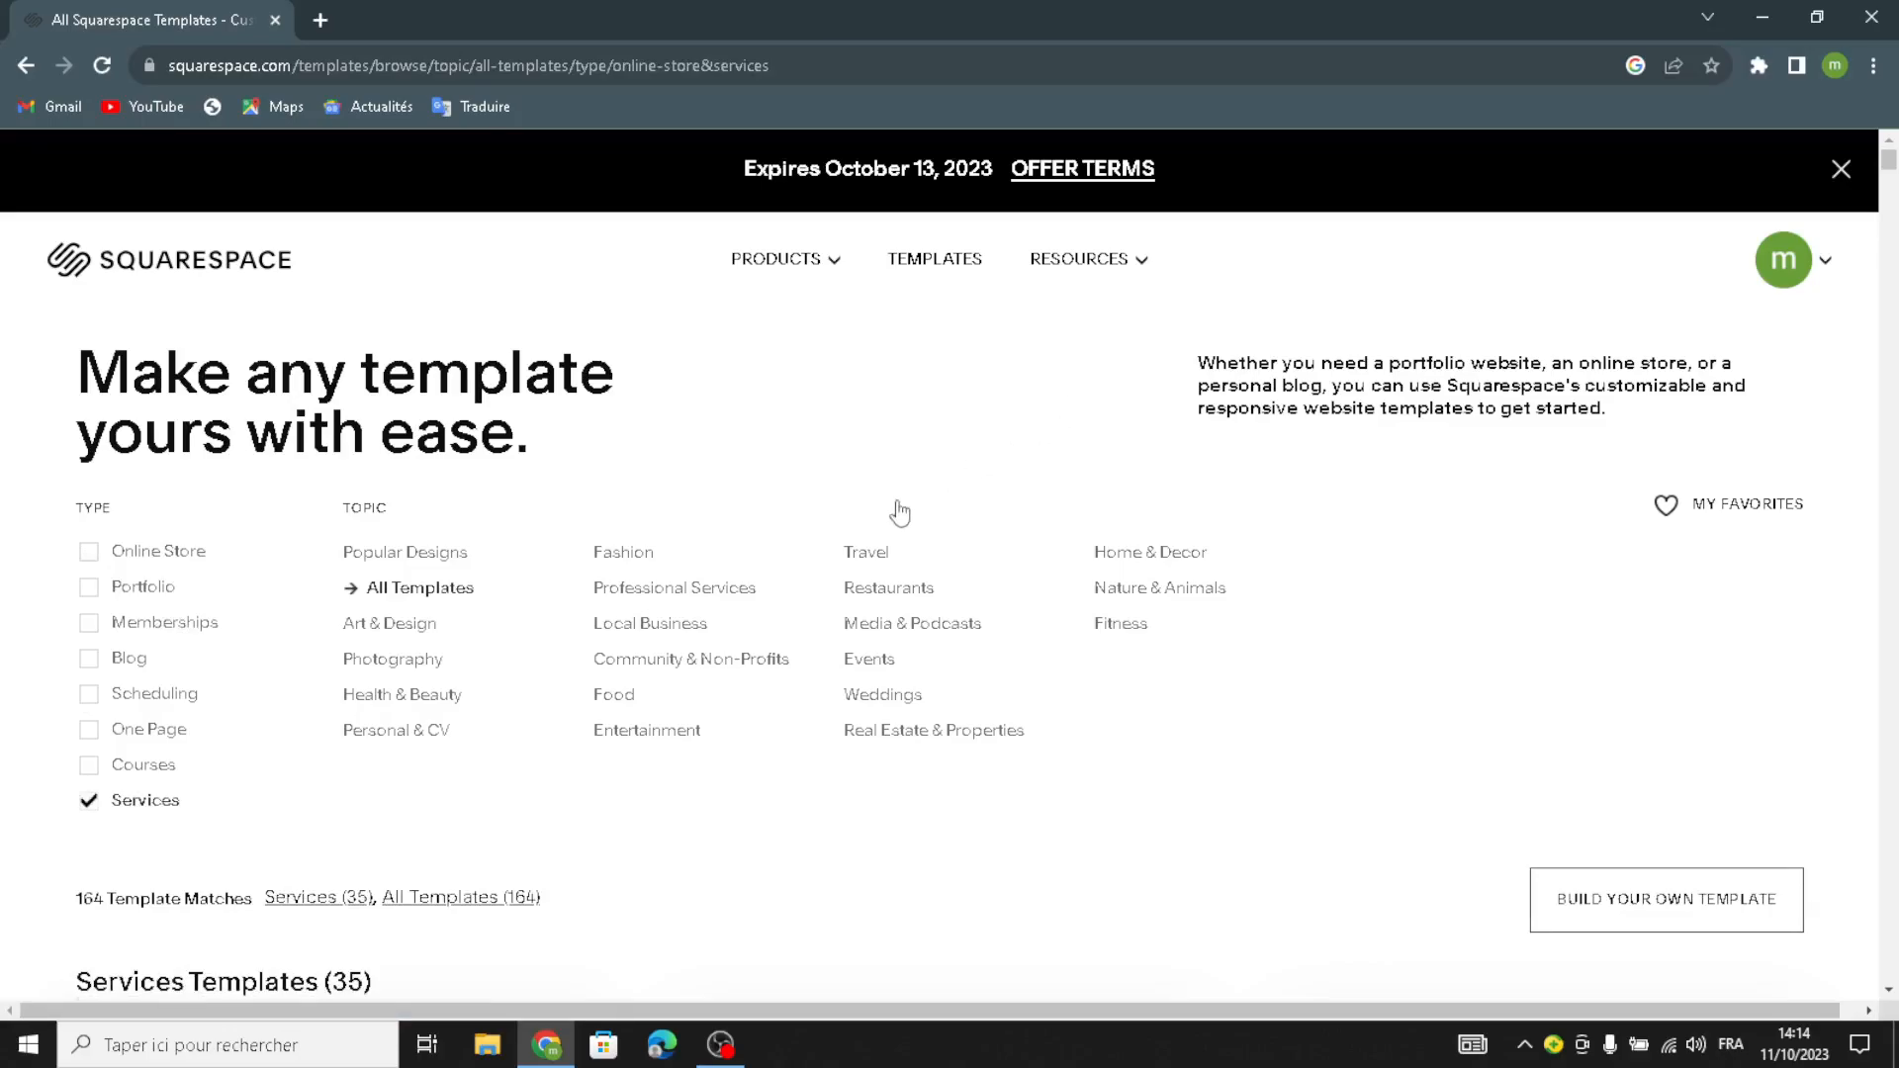
# Step: Browse the filtered templates and start building a custom template with Squarespace Blueprint
pyautogui.scroll(-6, 1143, 760)
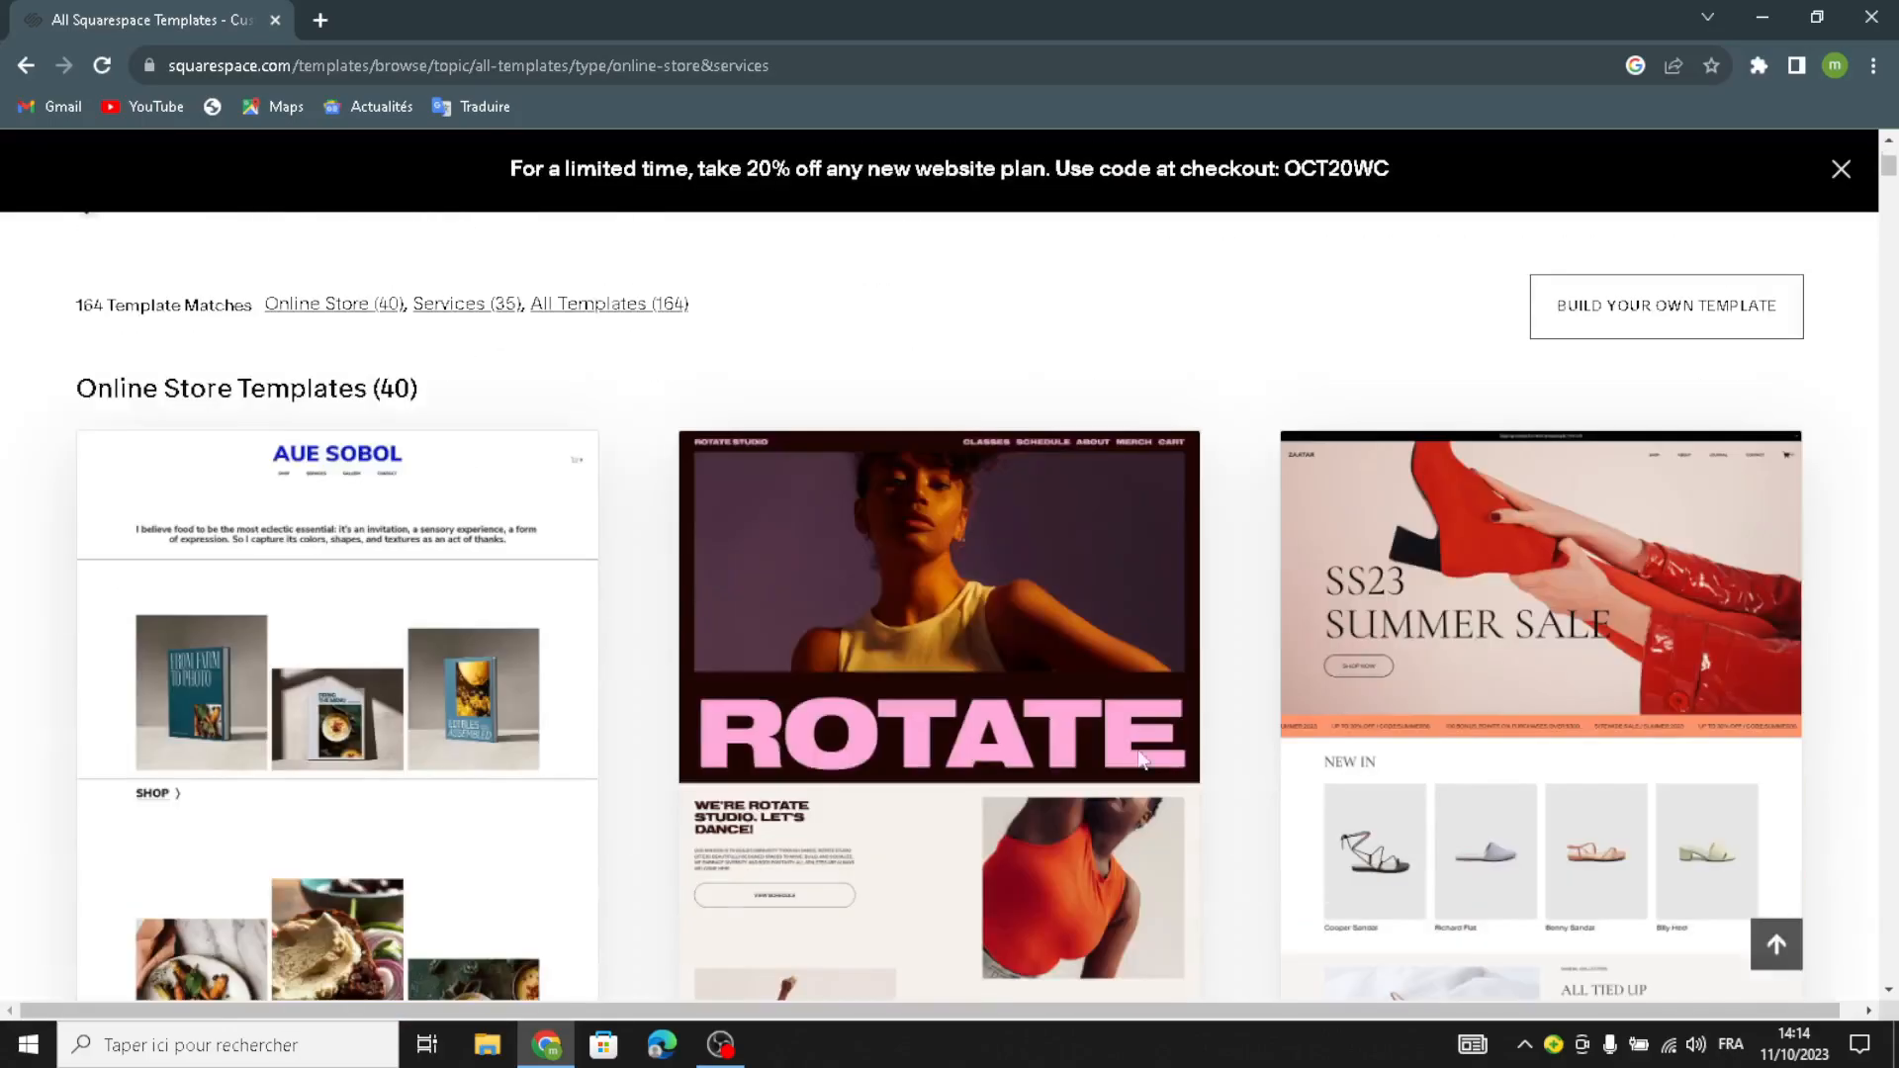
pyautogui.scroll(5, 965, 633)
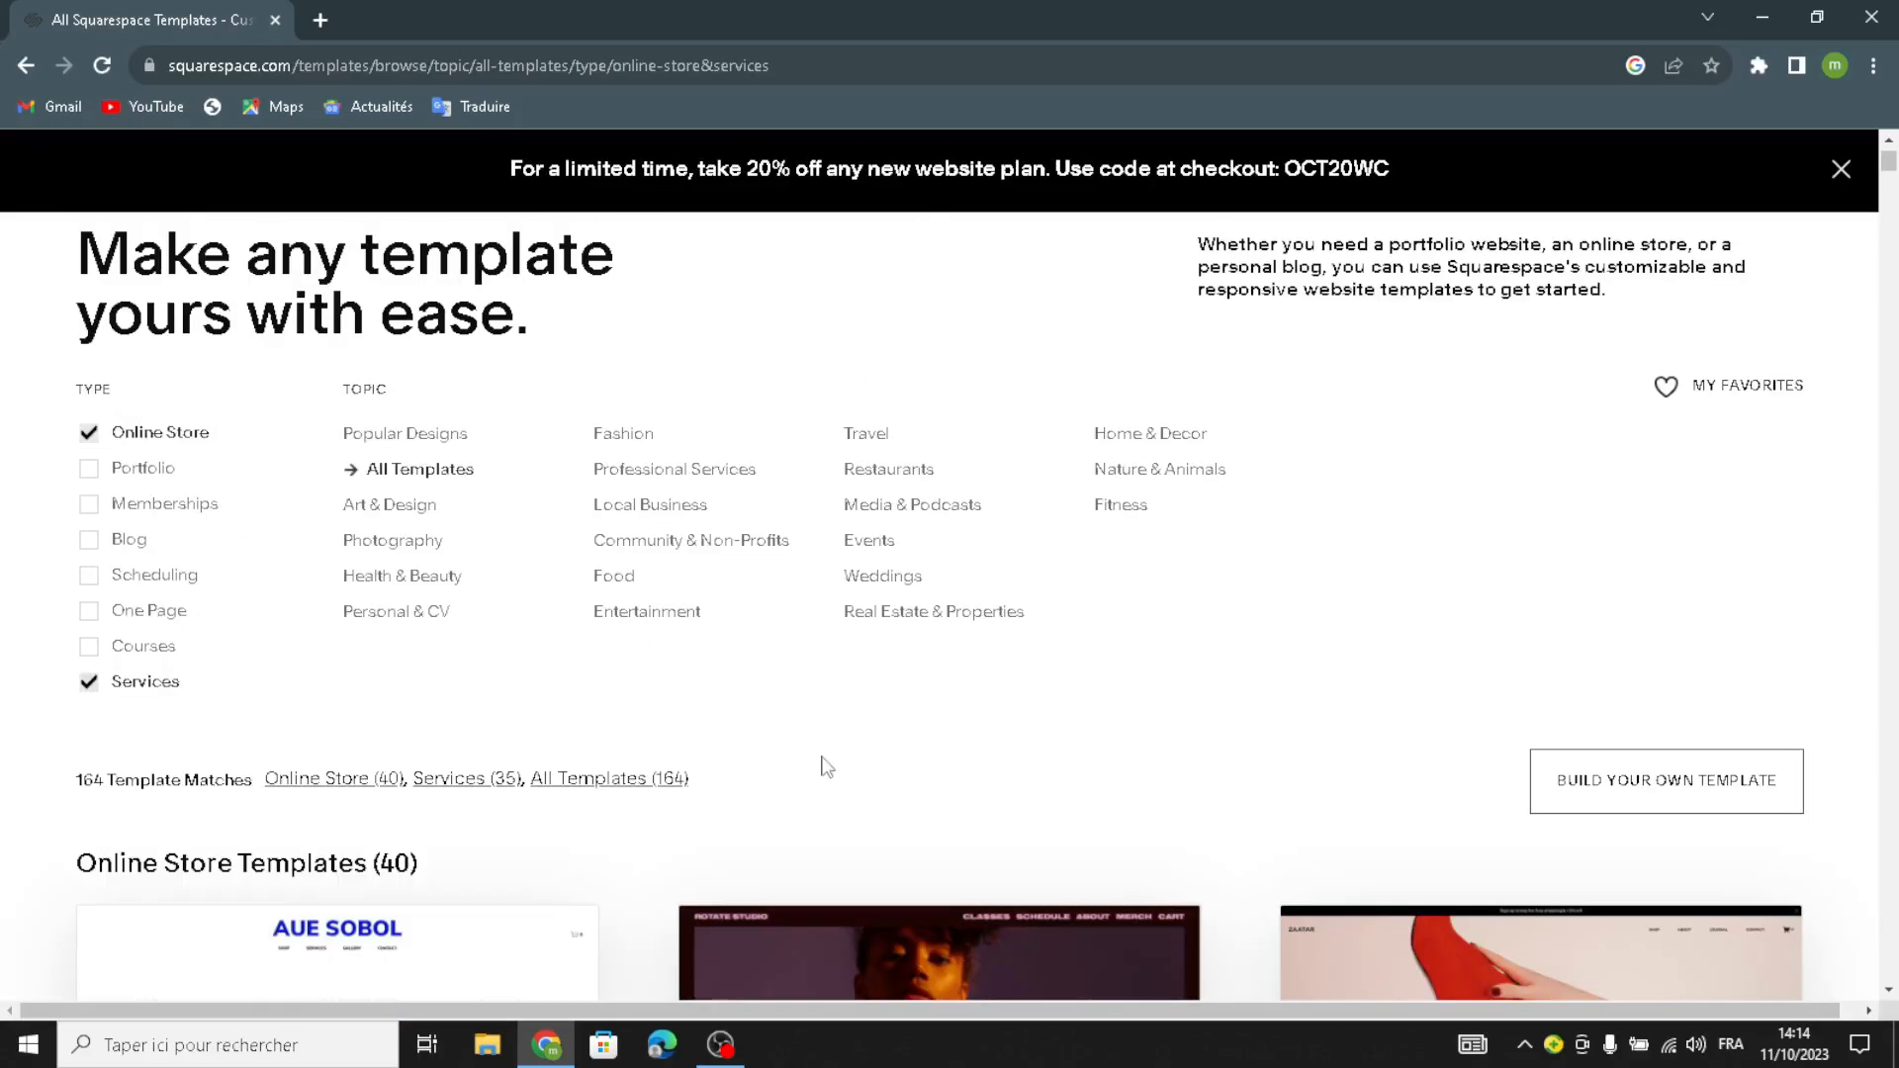
pyautogui.scroll(-3, 775, 326)
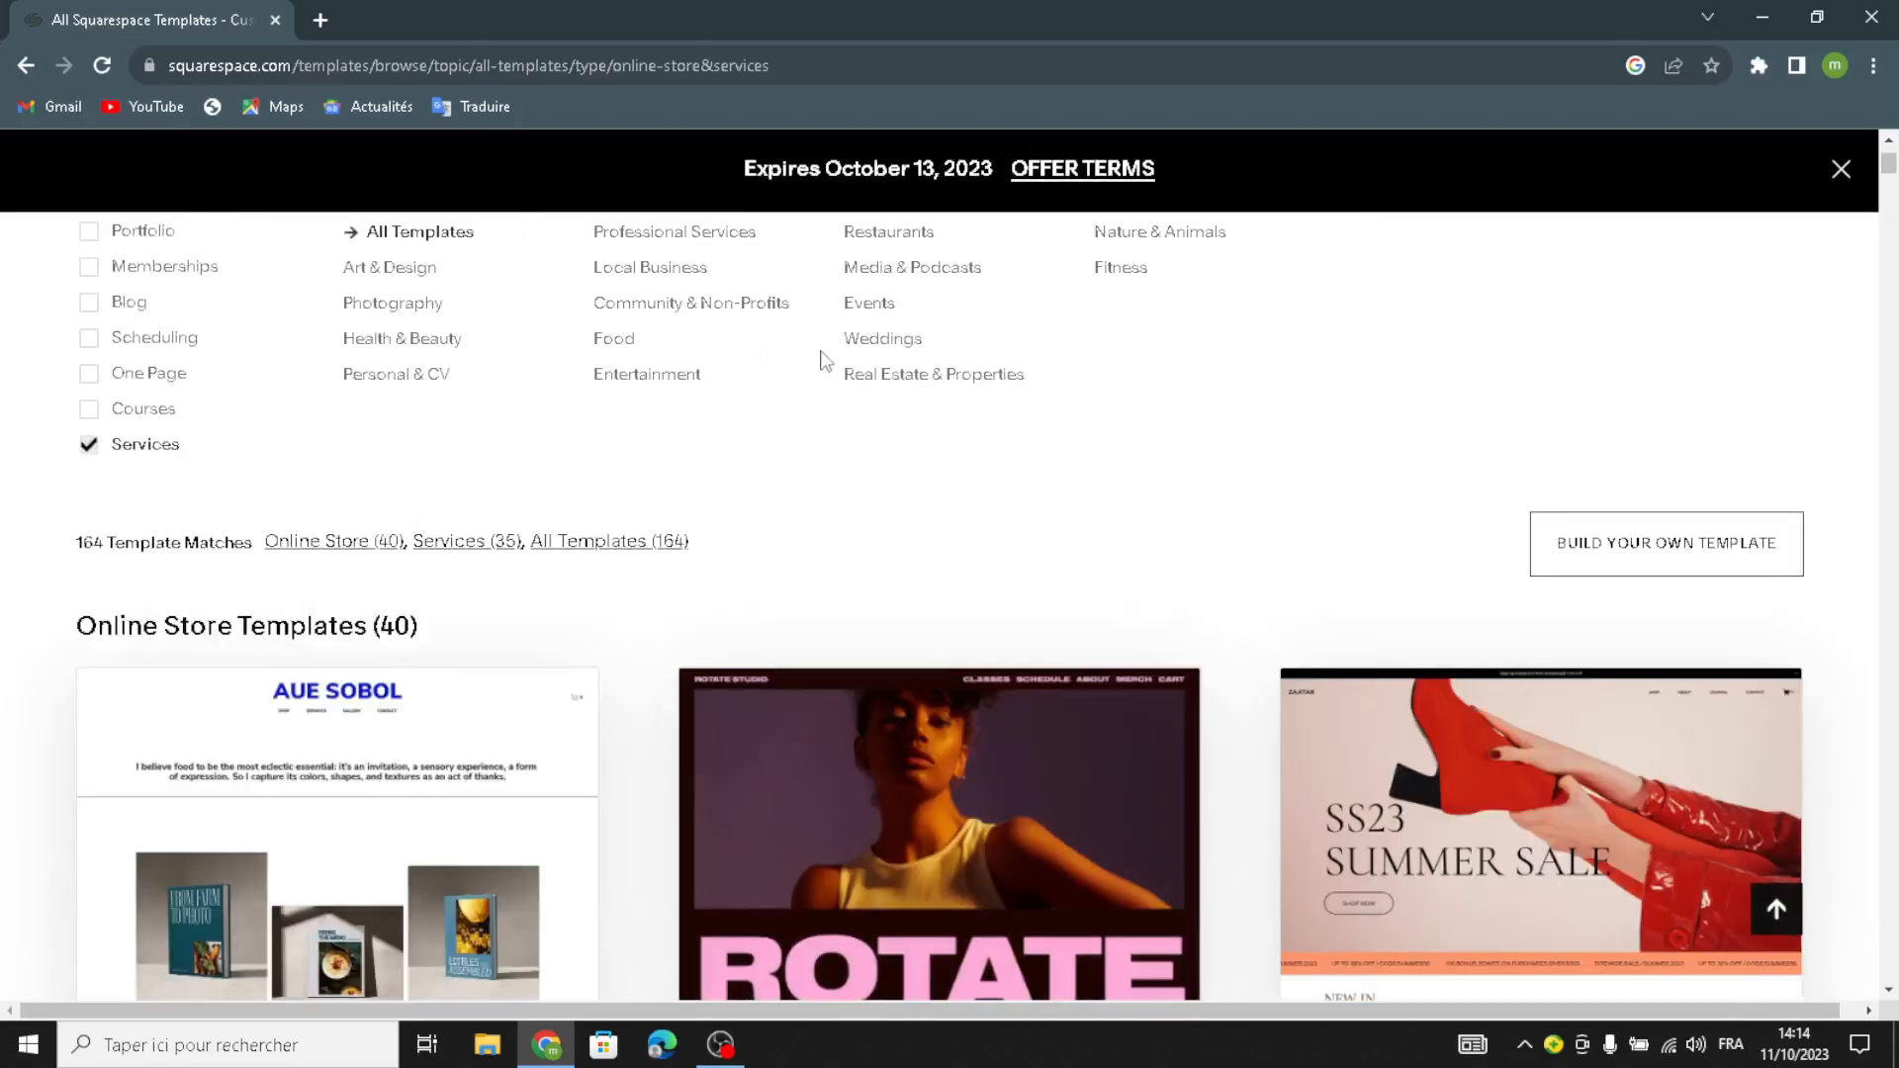
pyautogui.scroll(-2, 891, 395)
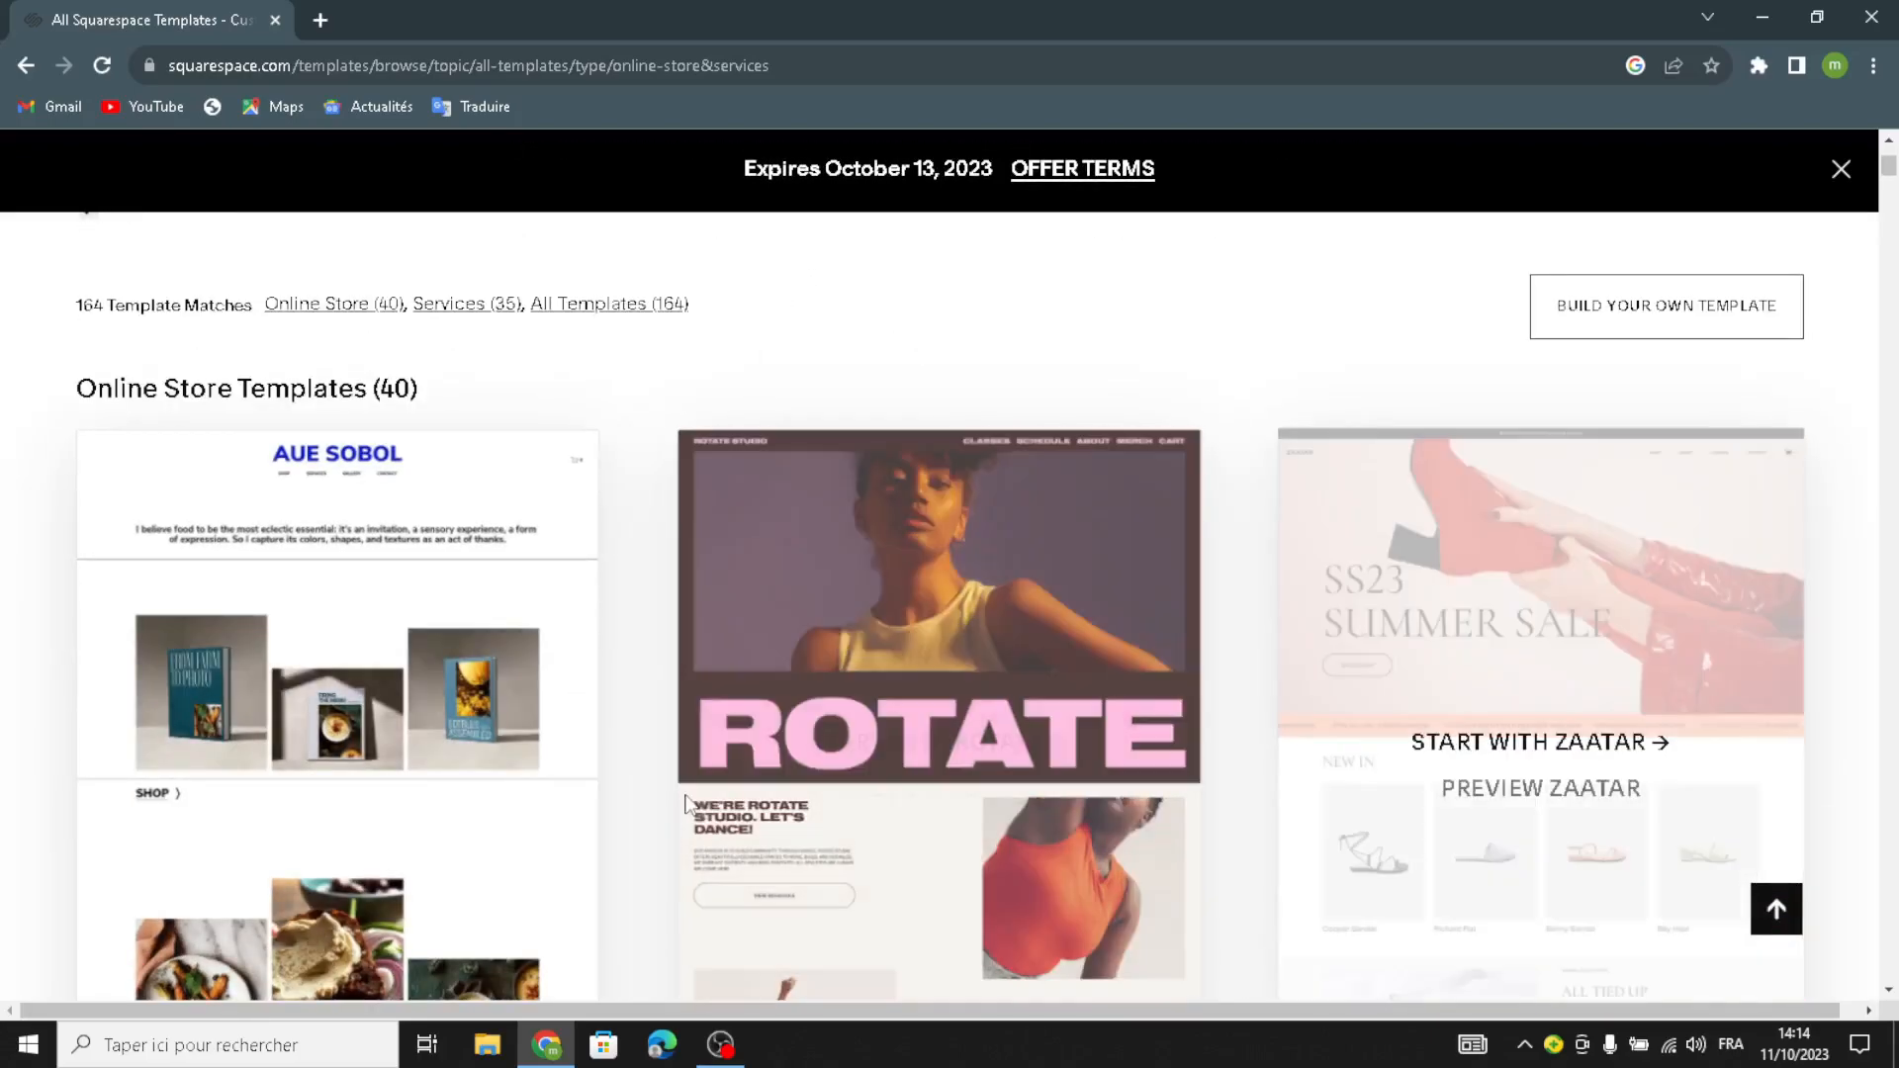
pyautogui.scroll(-2, 972, 747)
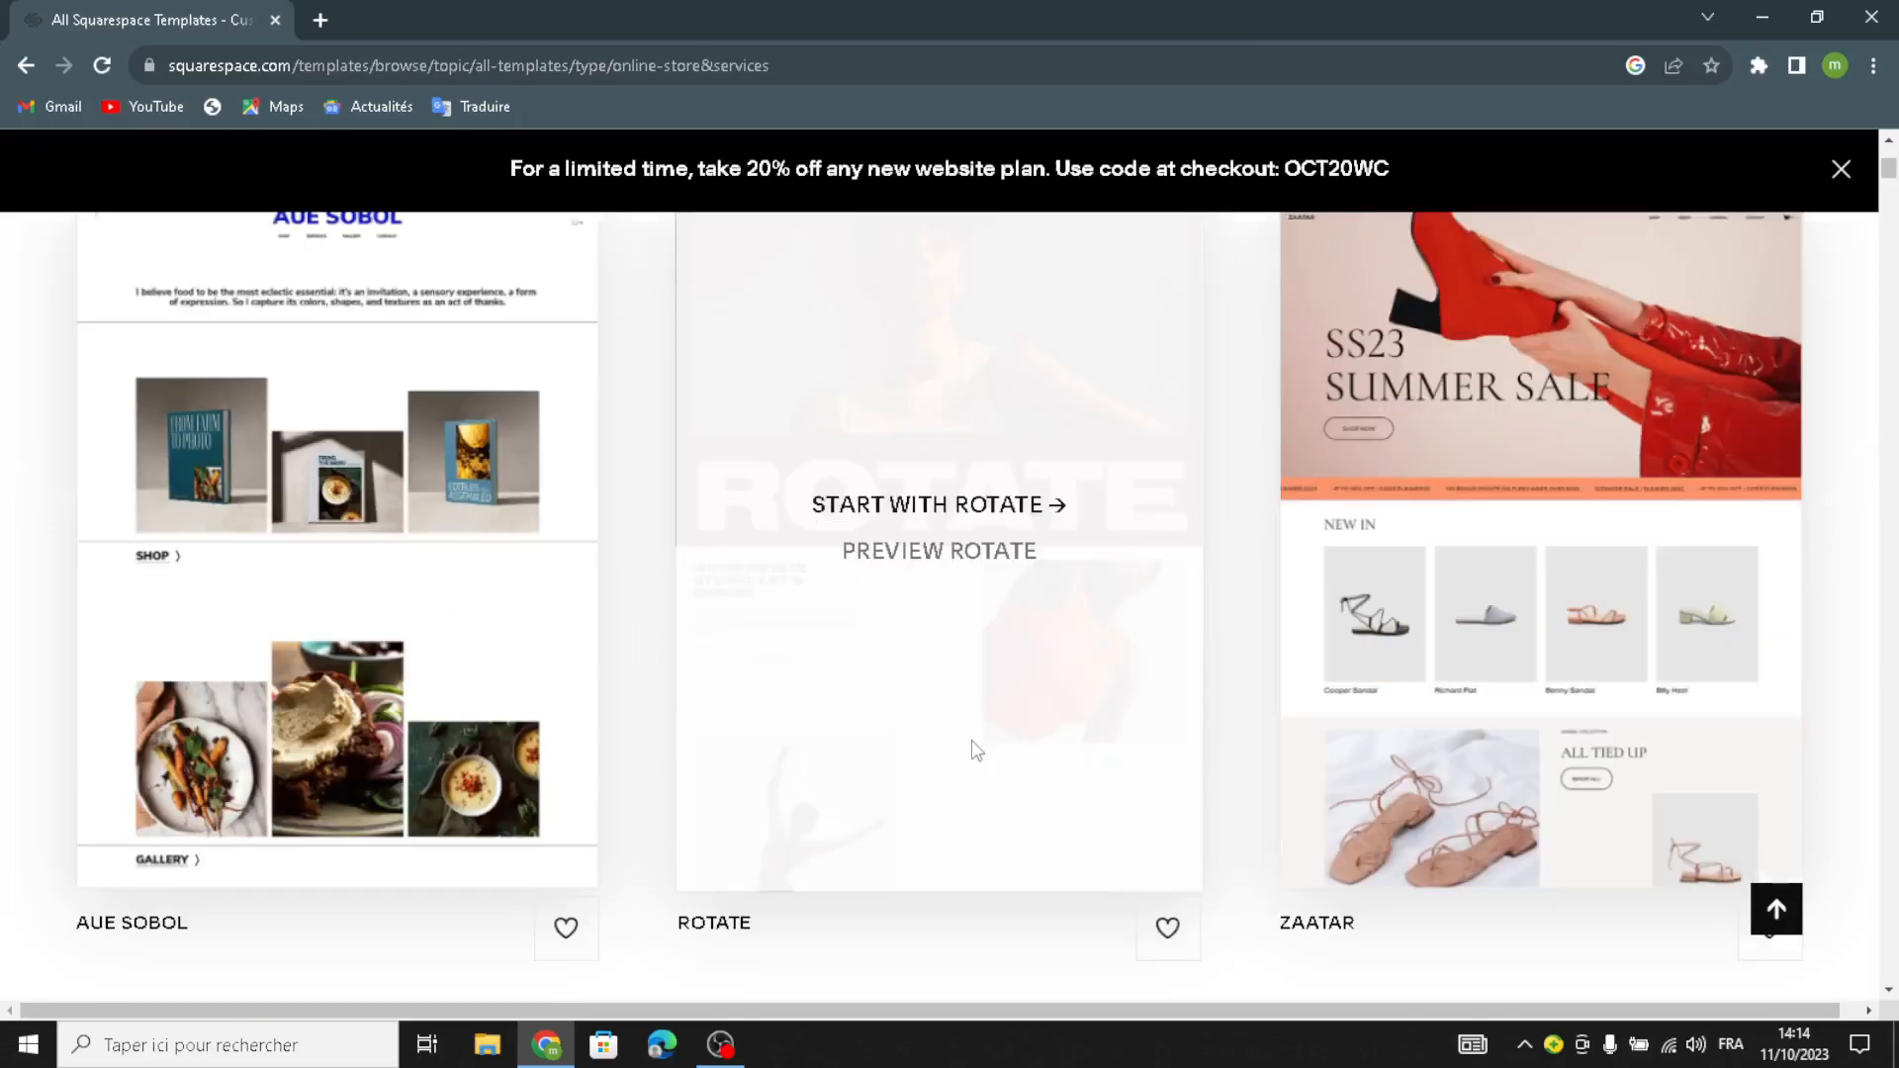
pyautogui.scroll(-6, 688, 780)
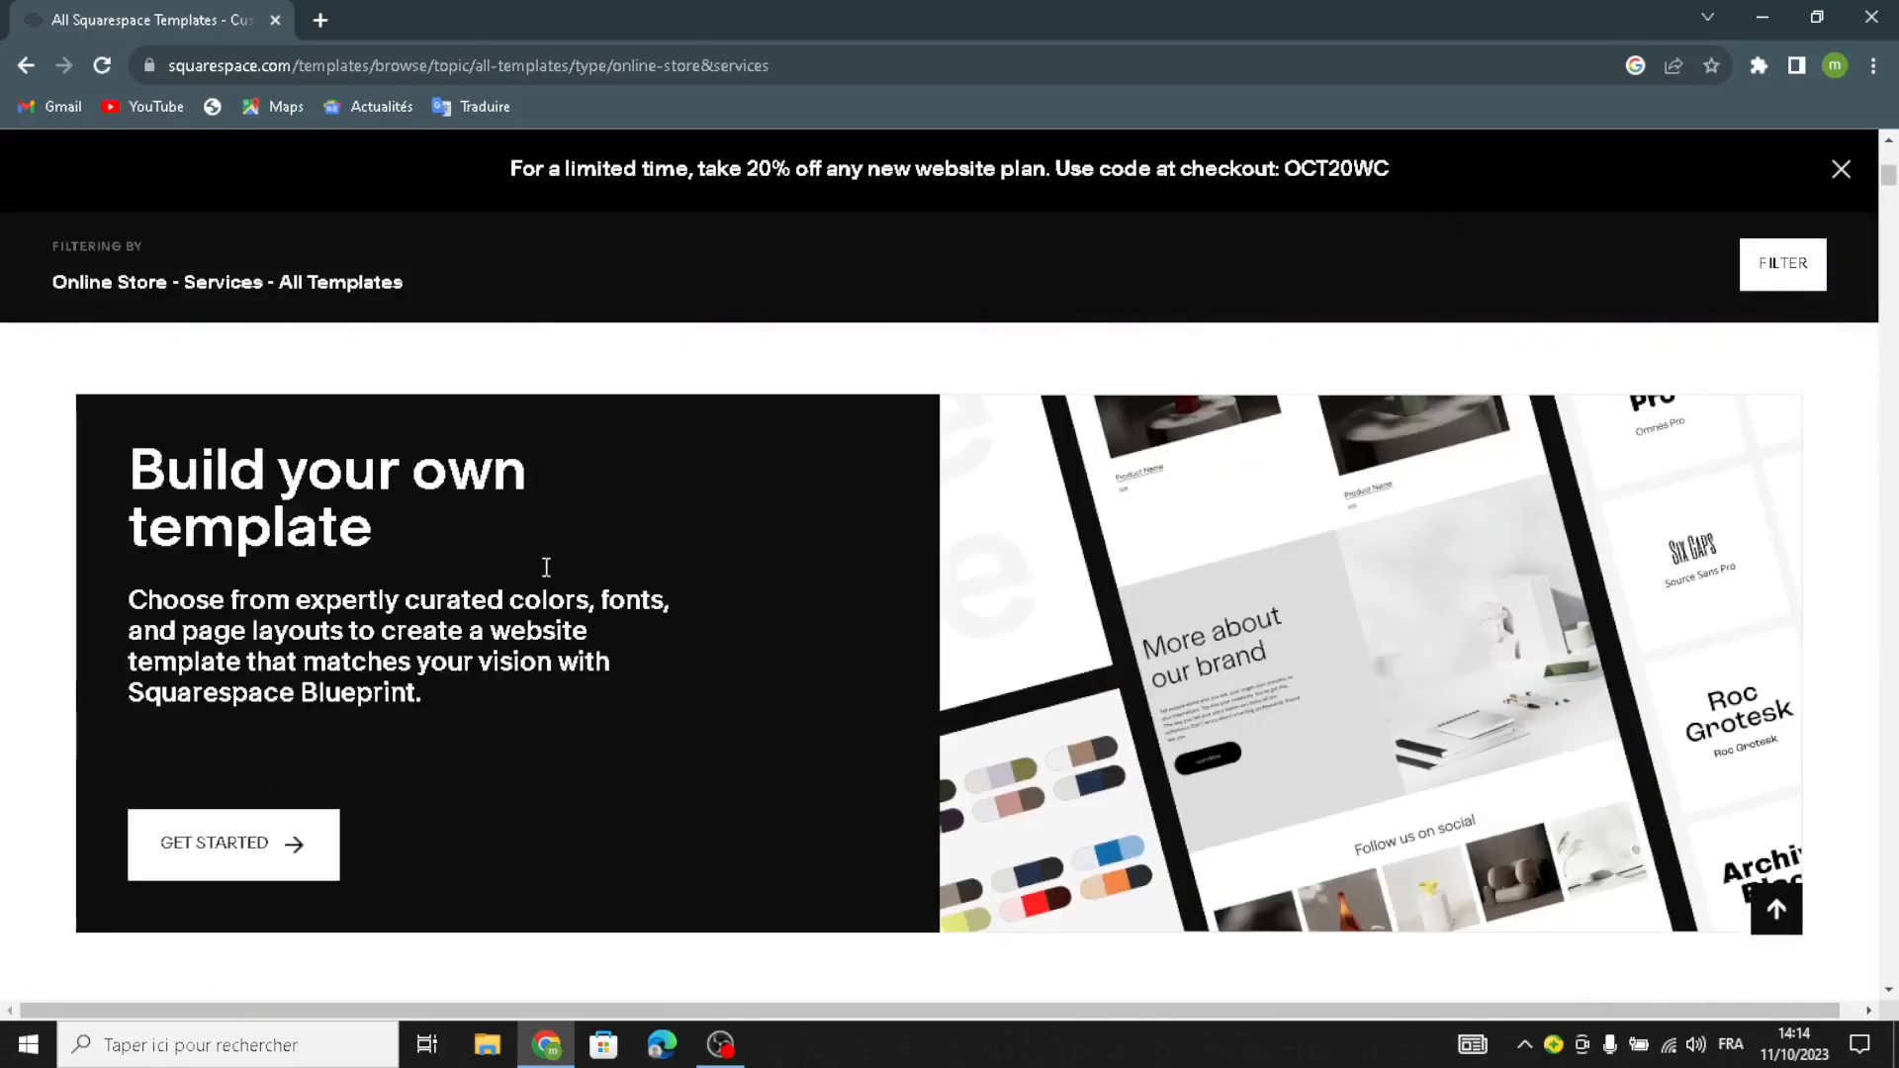
pyautogui.click(196, 874)
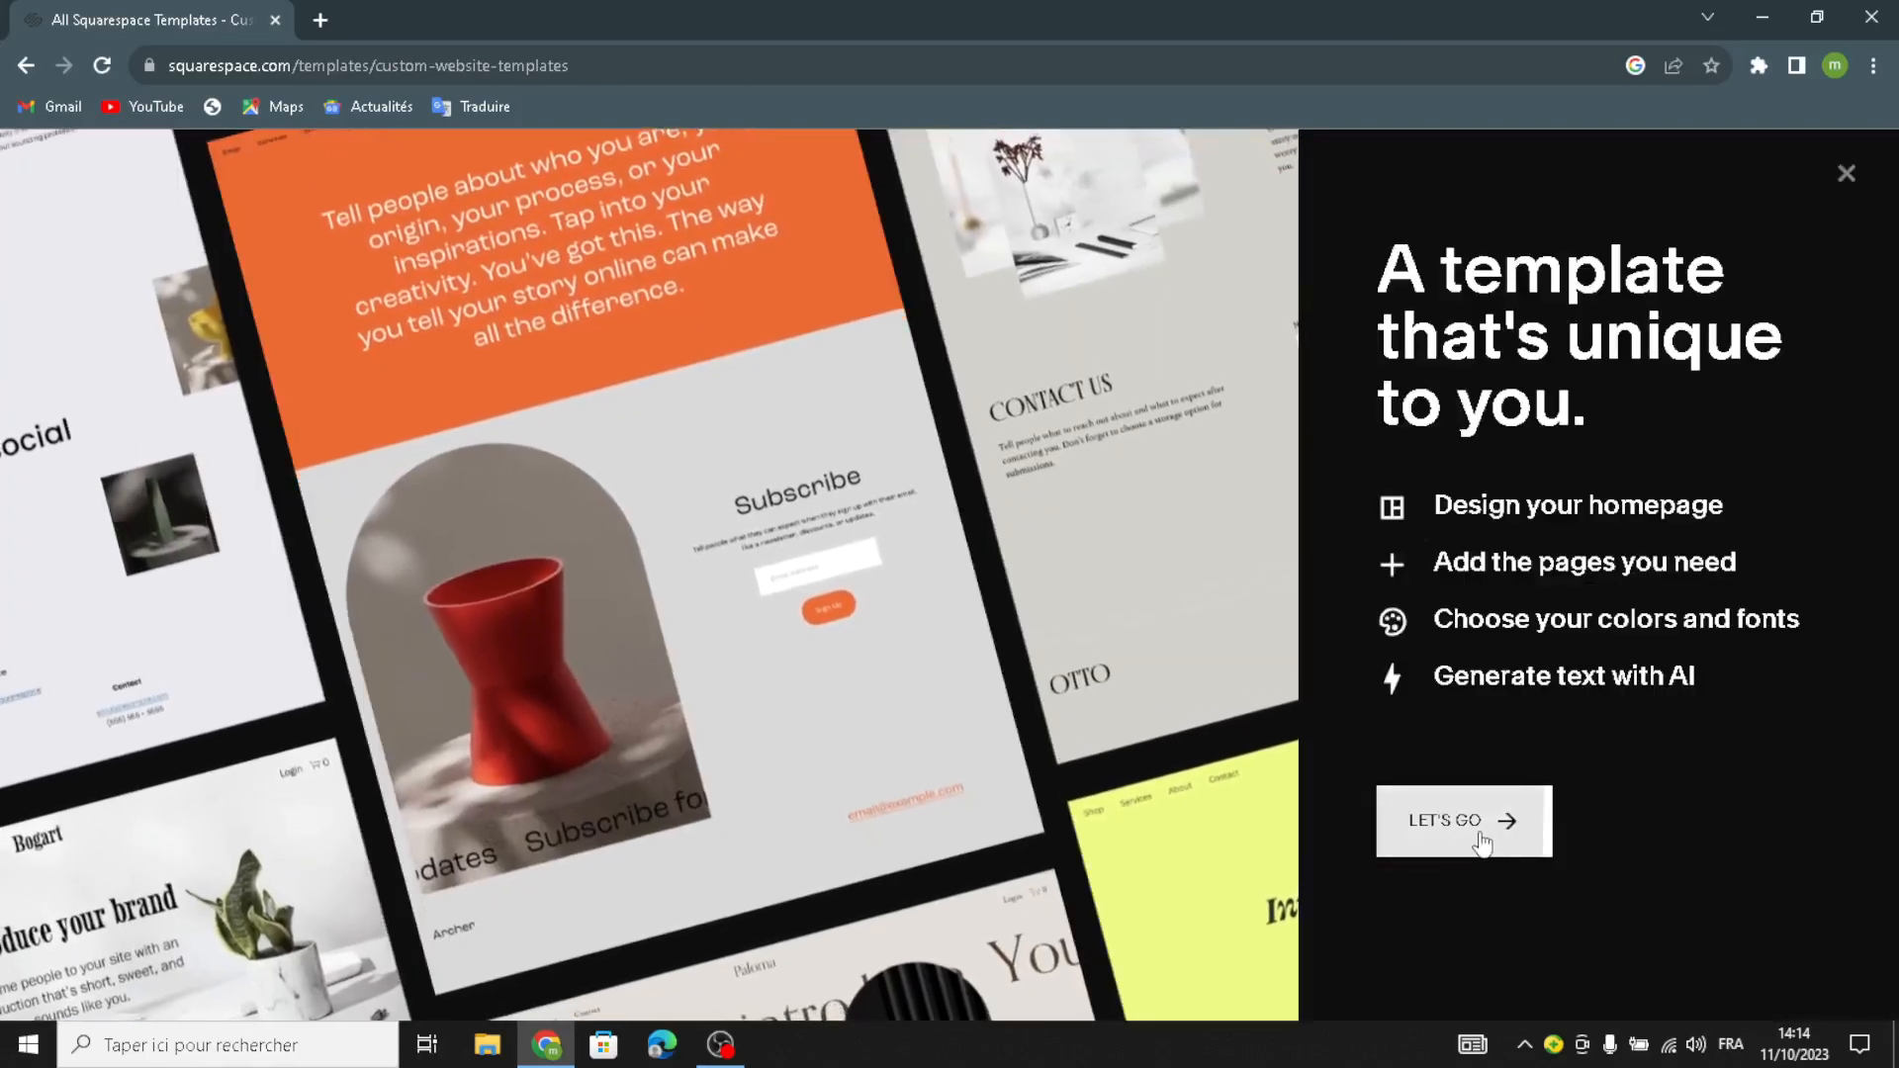
pyautogui.click(1480, 831)
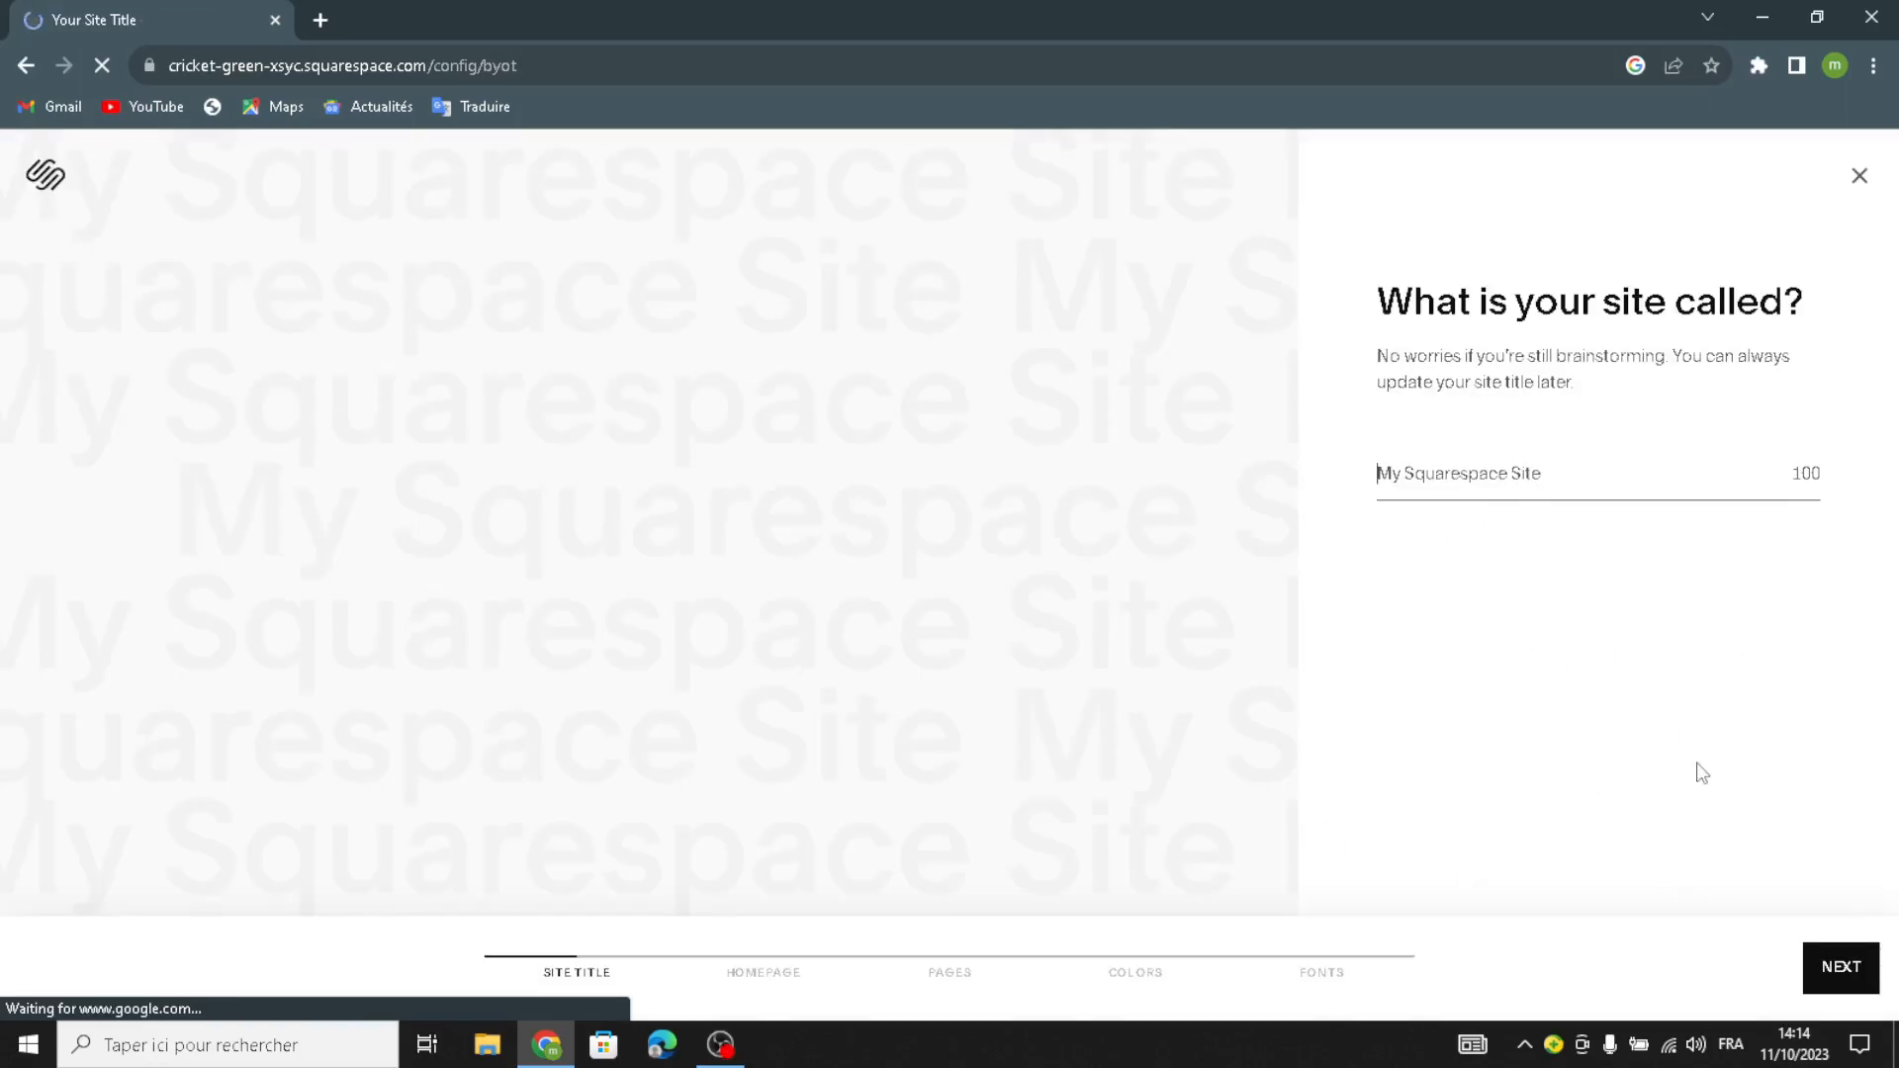
# Step: Name the site NicheBox and continue to the homepage builder
pyautogui.write('NicheBox')
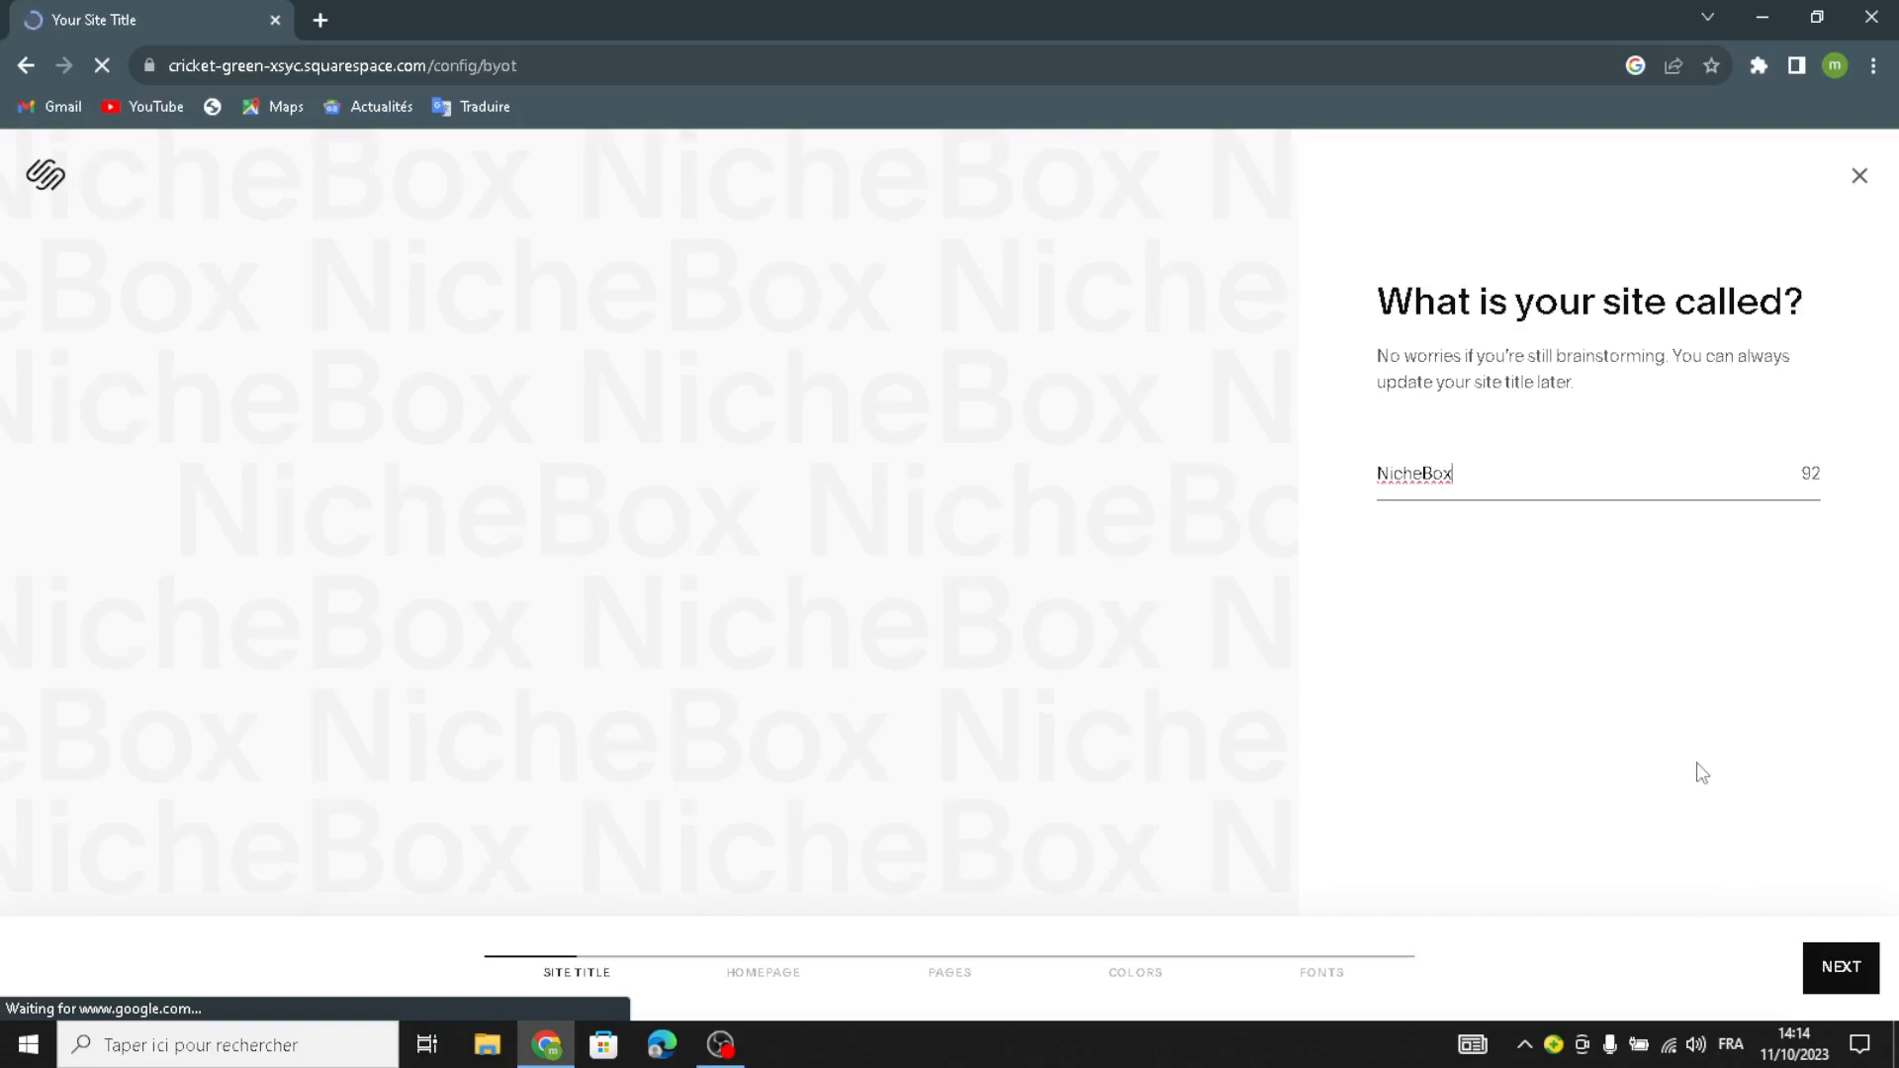
pyautogui.press('BackSpace')
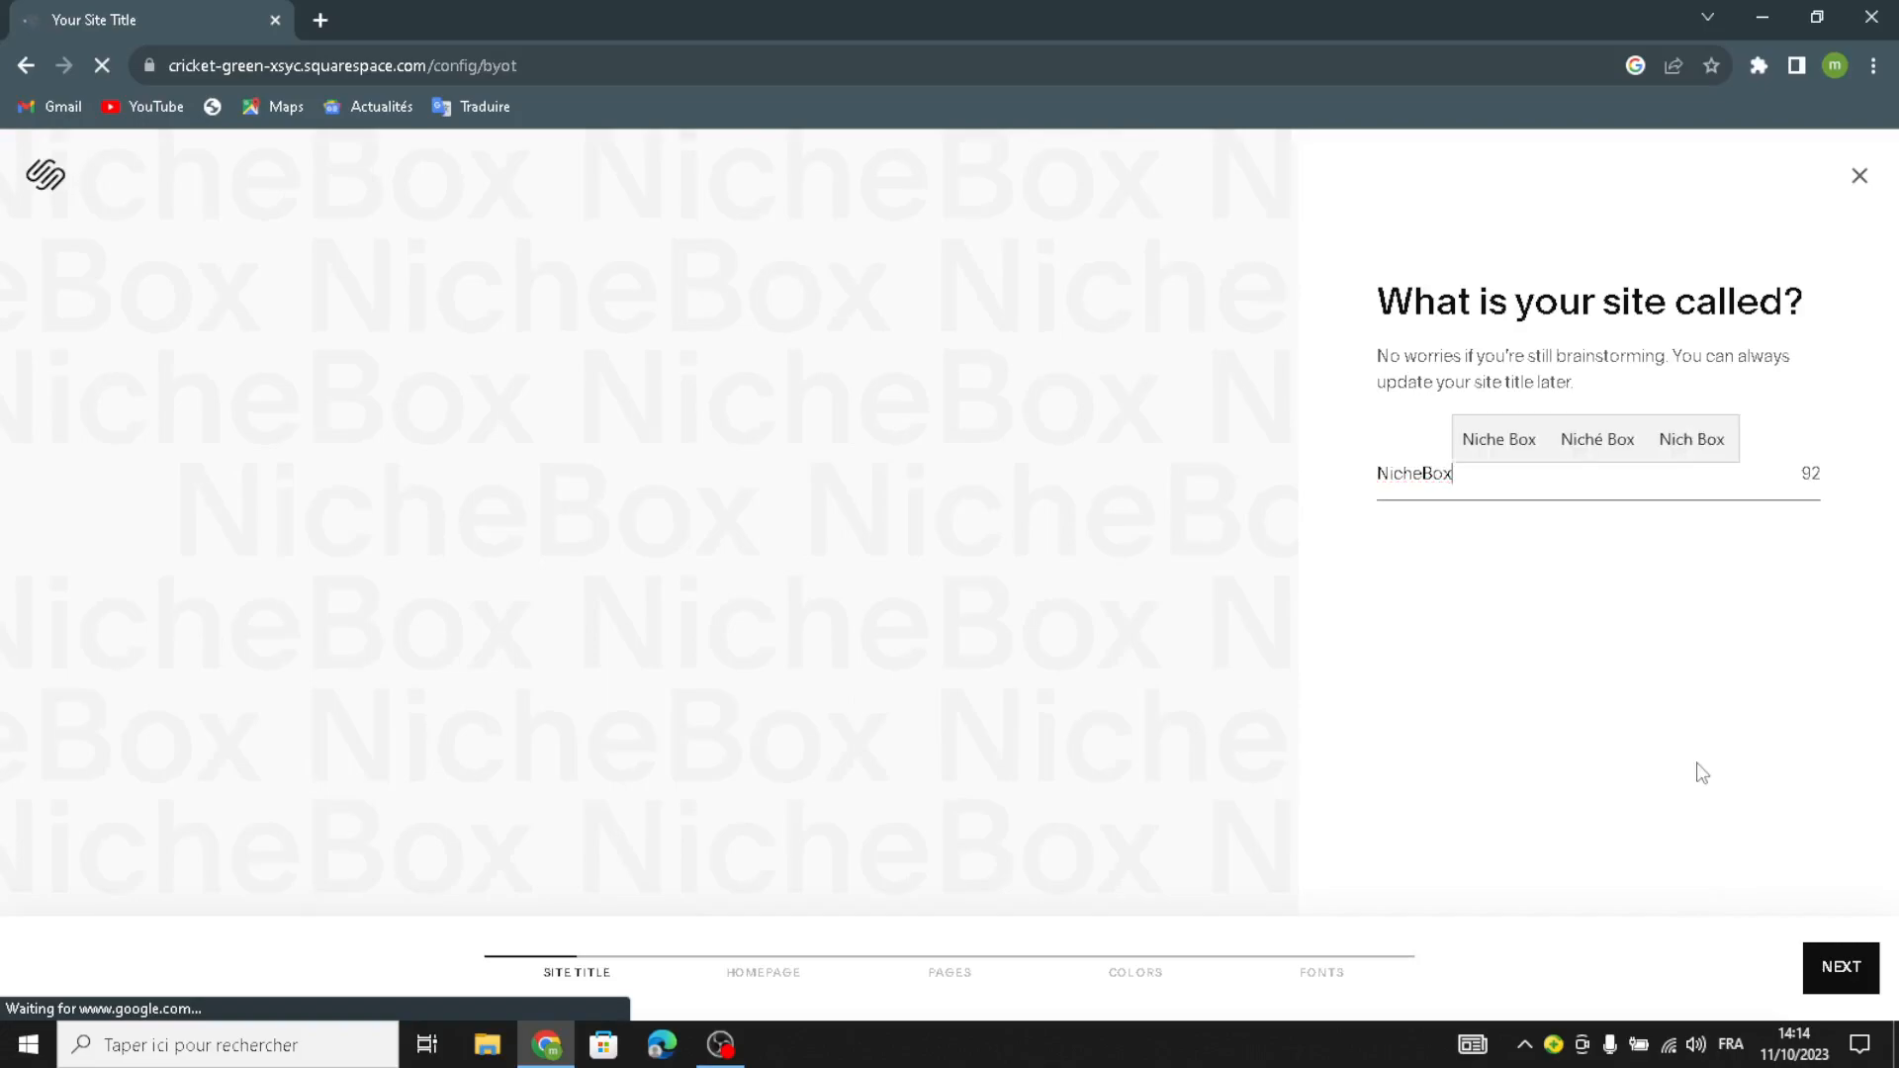
pyautogui.click(1854, 955)
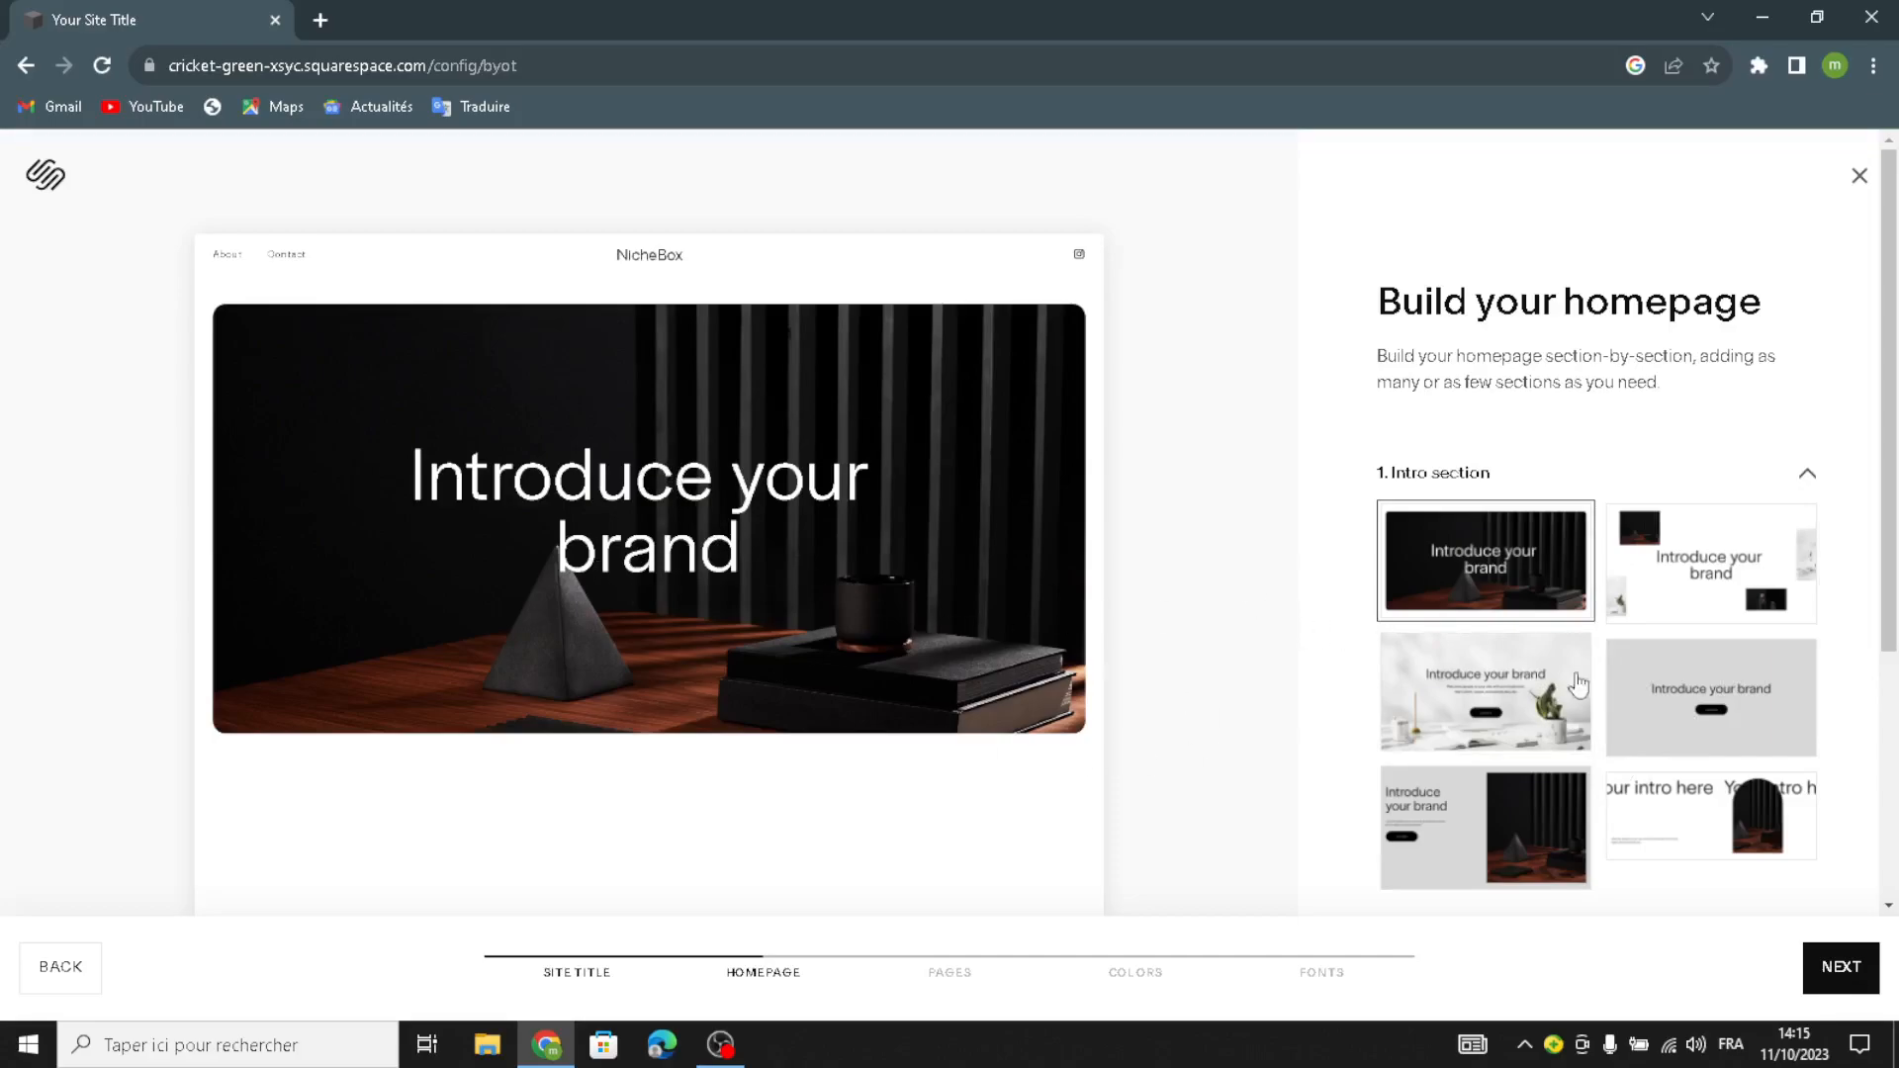
# Step: Choose the plain gray centered intro layout and the Shop our product layout with the arched image for the homepage
pyautogui.scroll(-2, 1738, 762)
pyautogui.click(1695, 499)
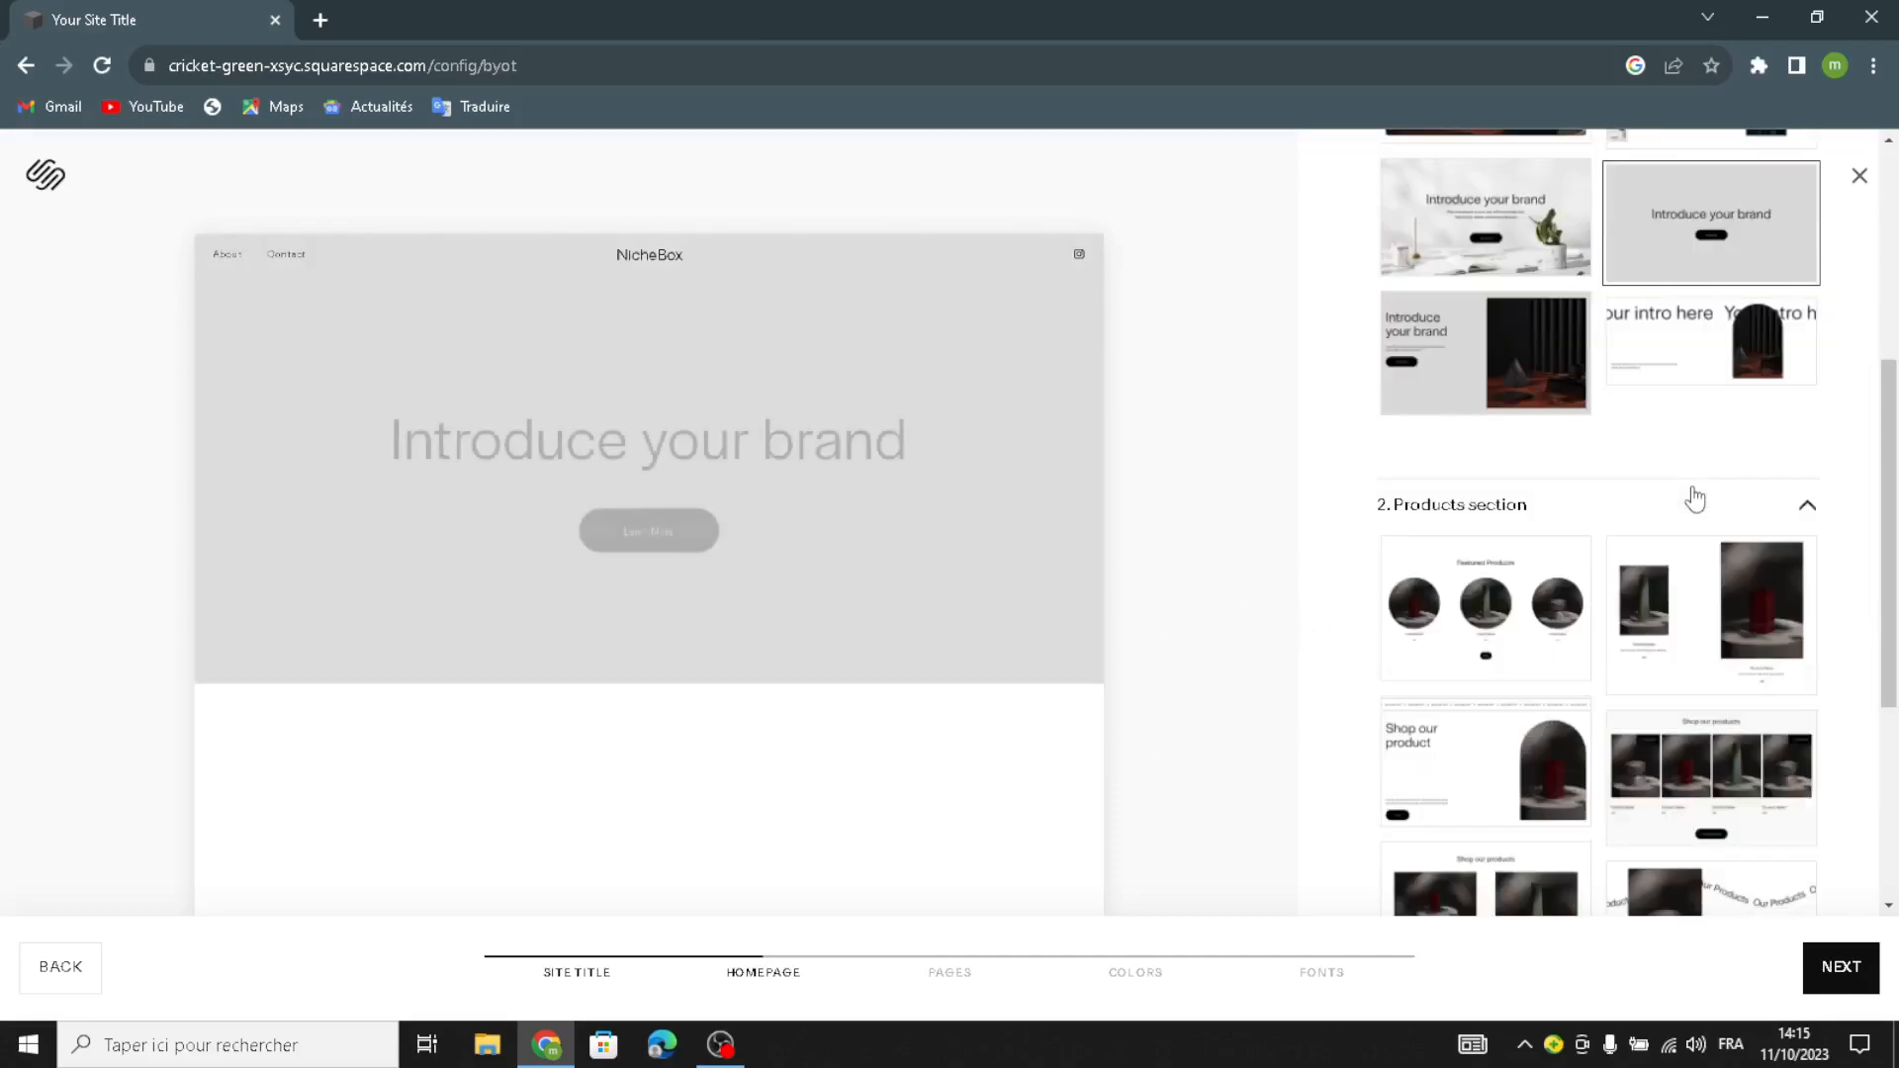
pyautogui.scroll(-1, 1583, 593)
pyautogui.scroll(-1, 1519, 655)
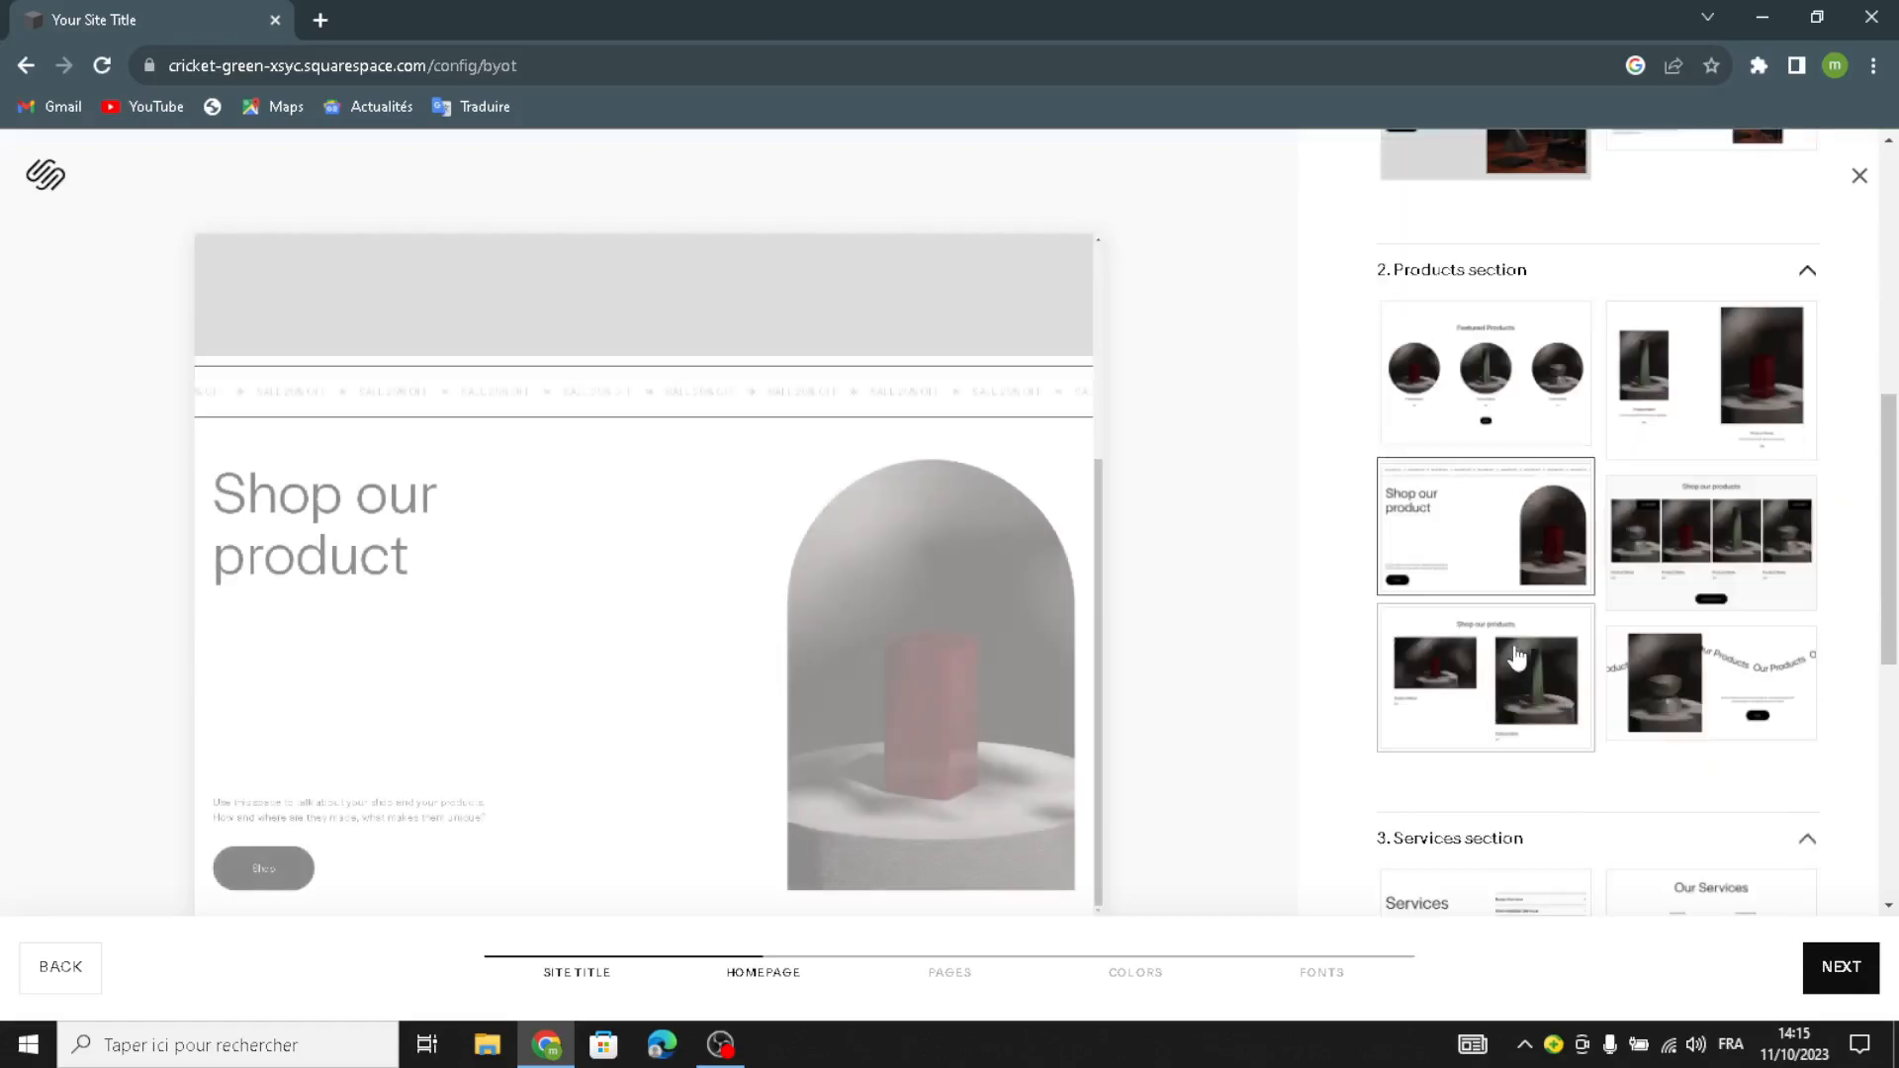
pyautogui.scroll(-2, 1687, 589)
pyautogui.scroll(-1, 1554, 550)
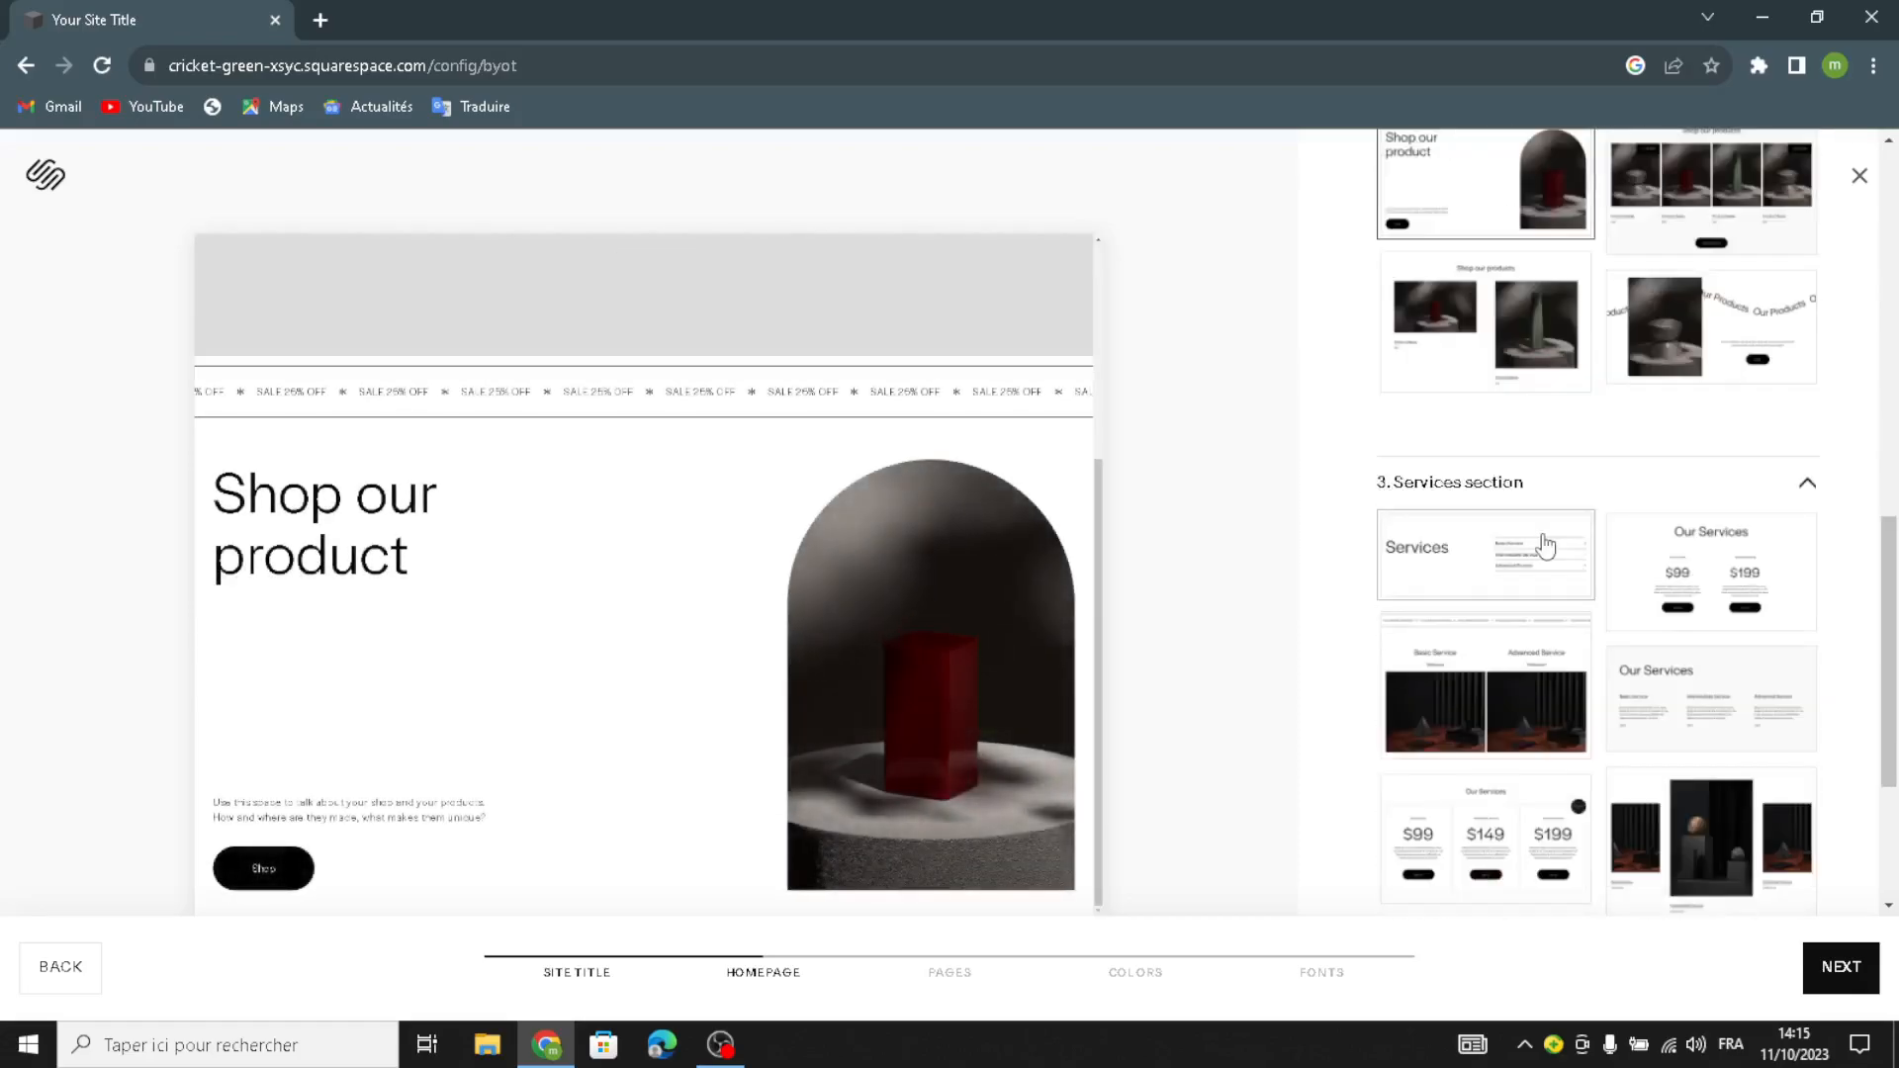
# Step: Add the Services accordion, the text-only gray about layout and the Contact Us form with image, and finish the homepage layout
pyautogui.click(1507, 561)
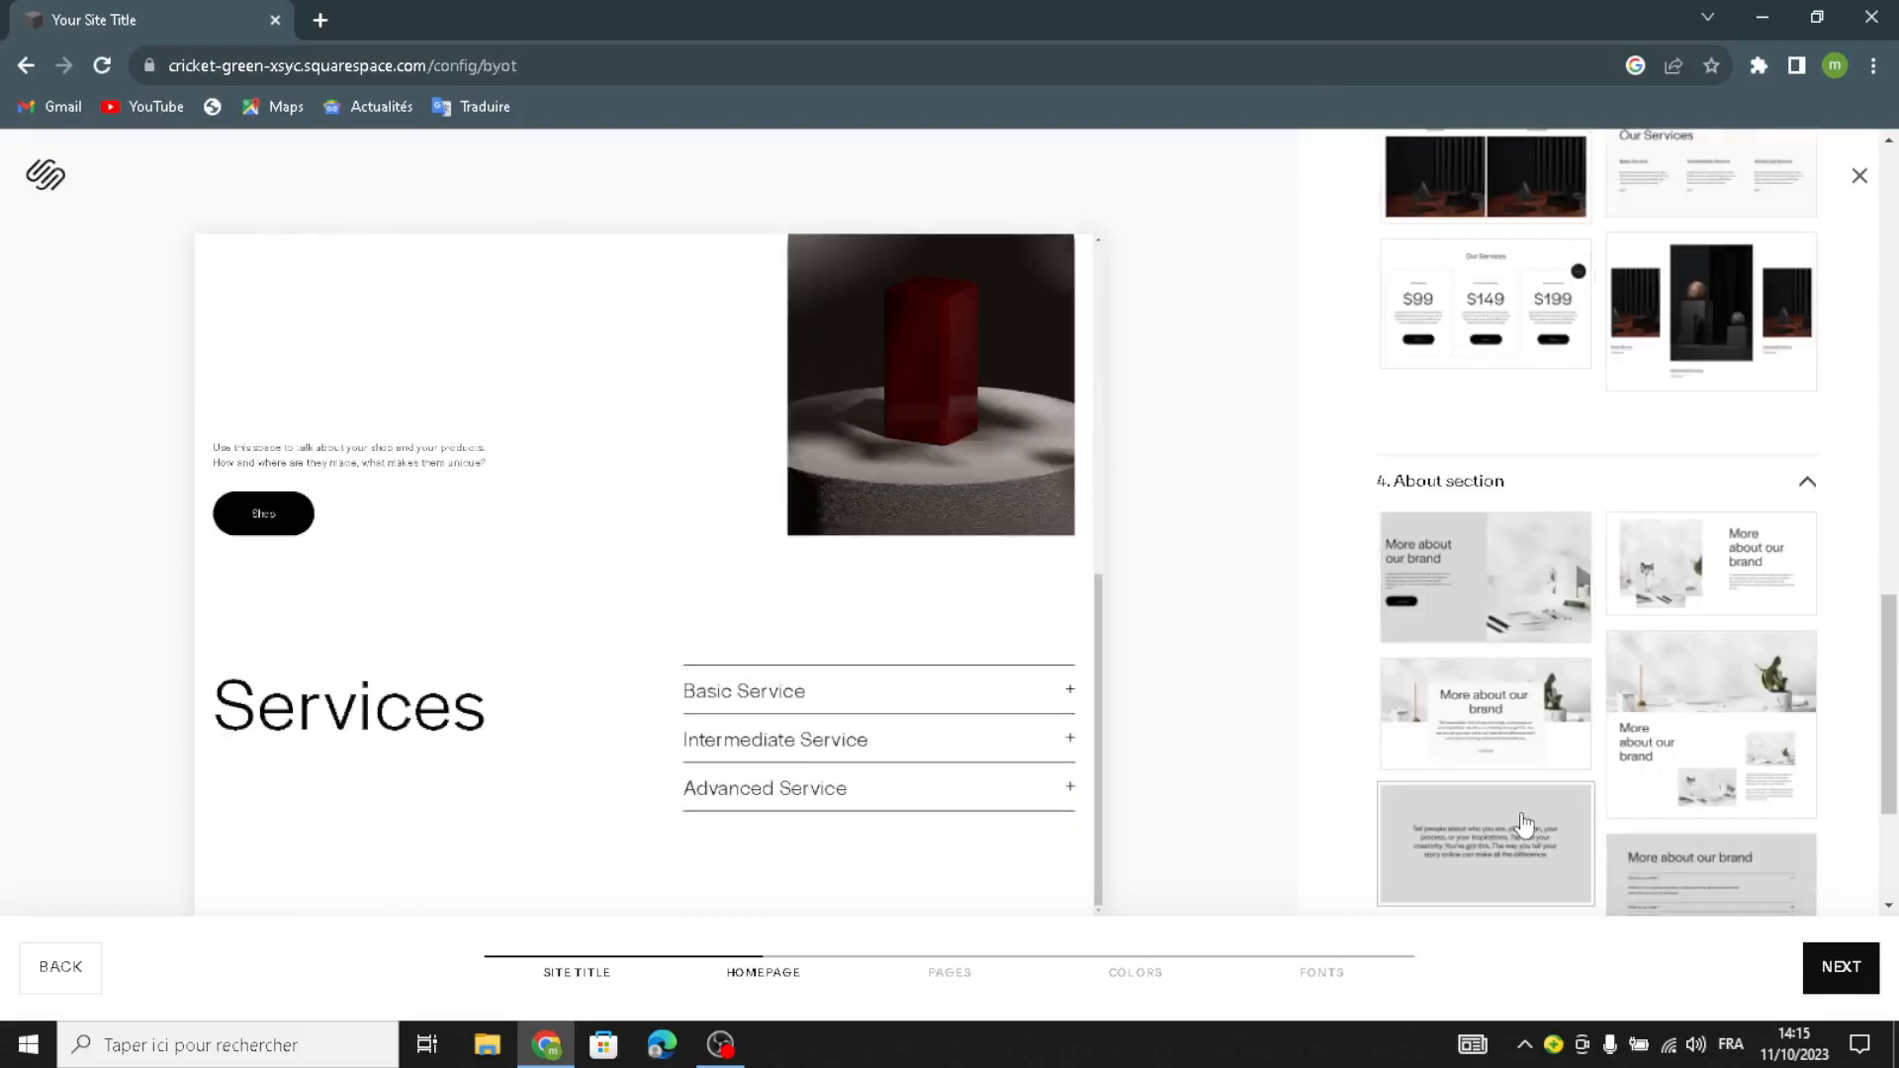
pyautogui.click(1526, 824)
pyautogui.click(1568, 570)
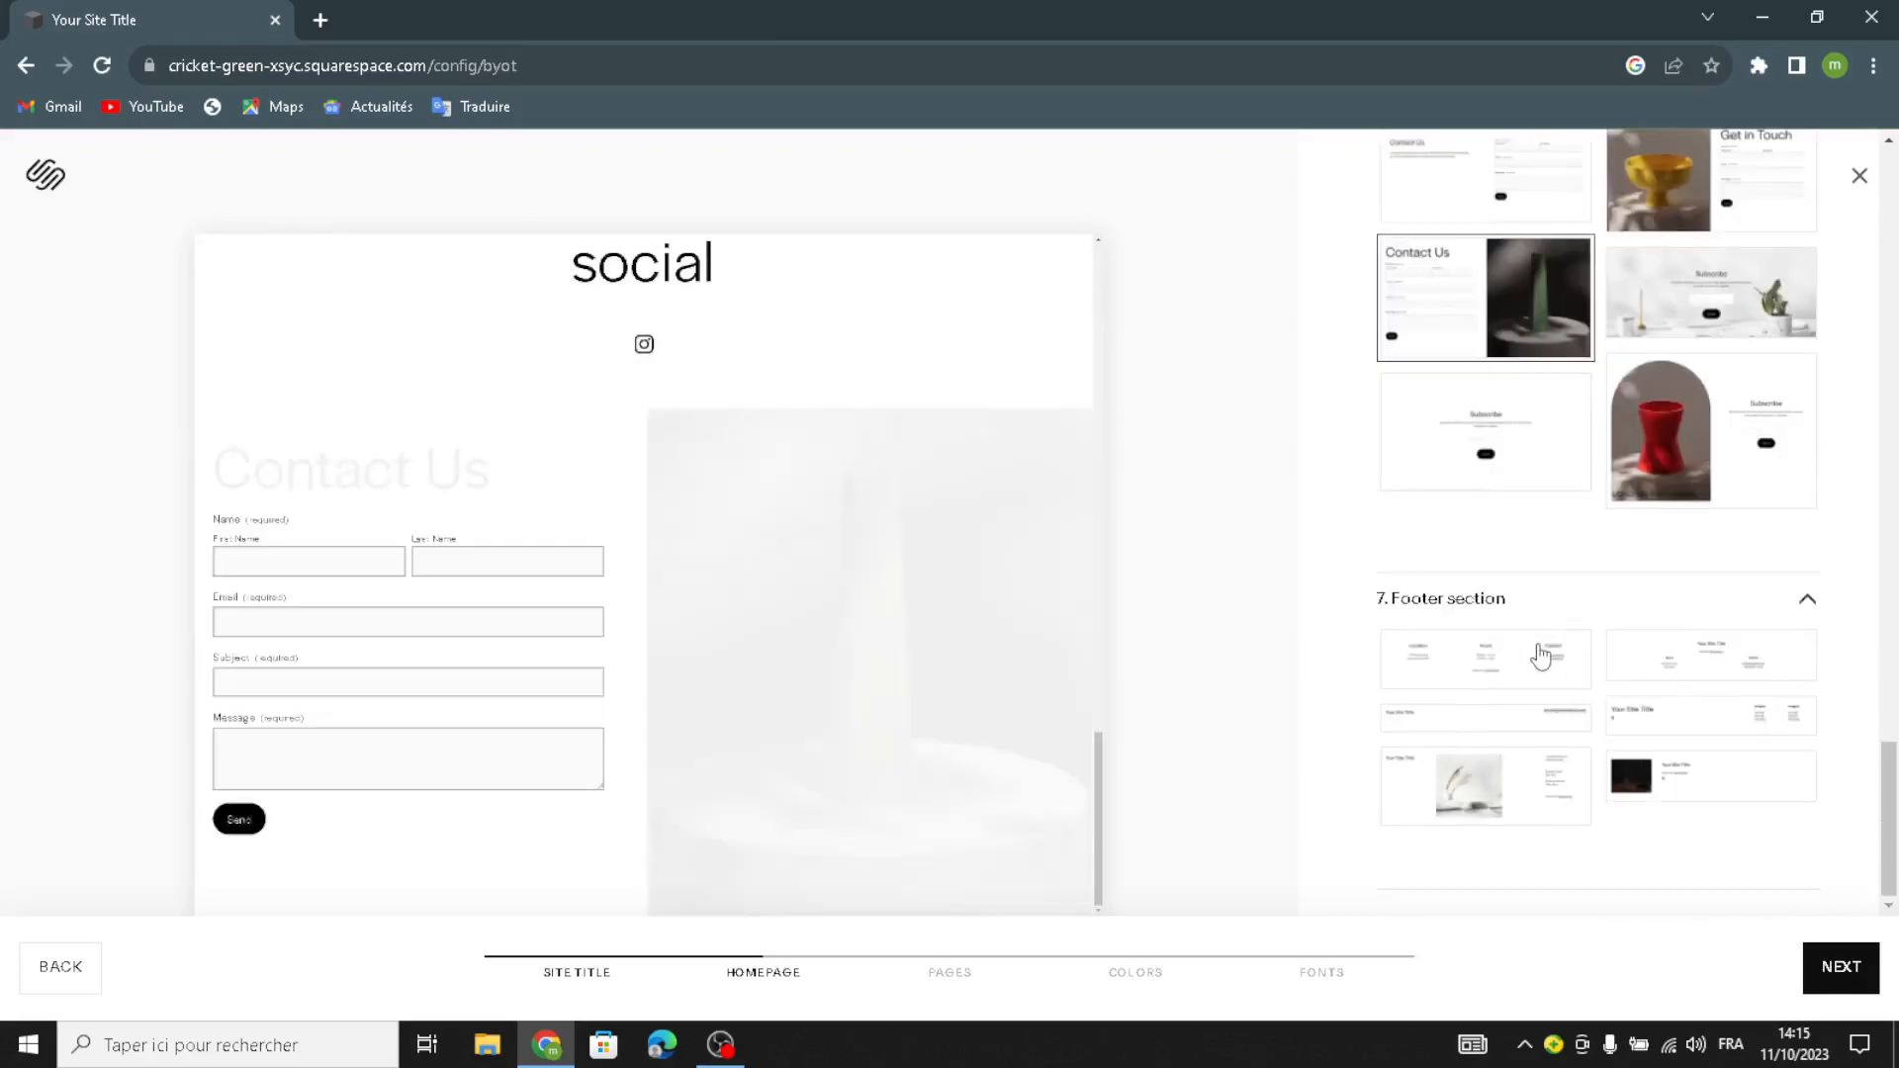
pyautogui.click(1842, 967)
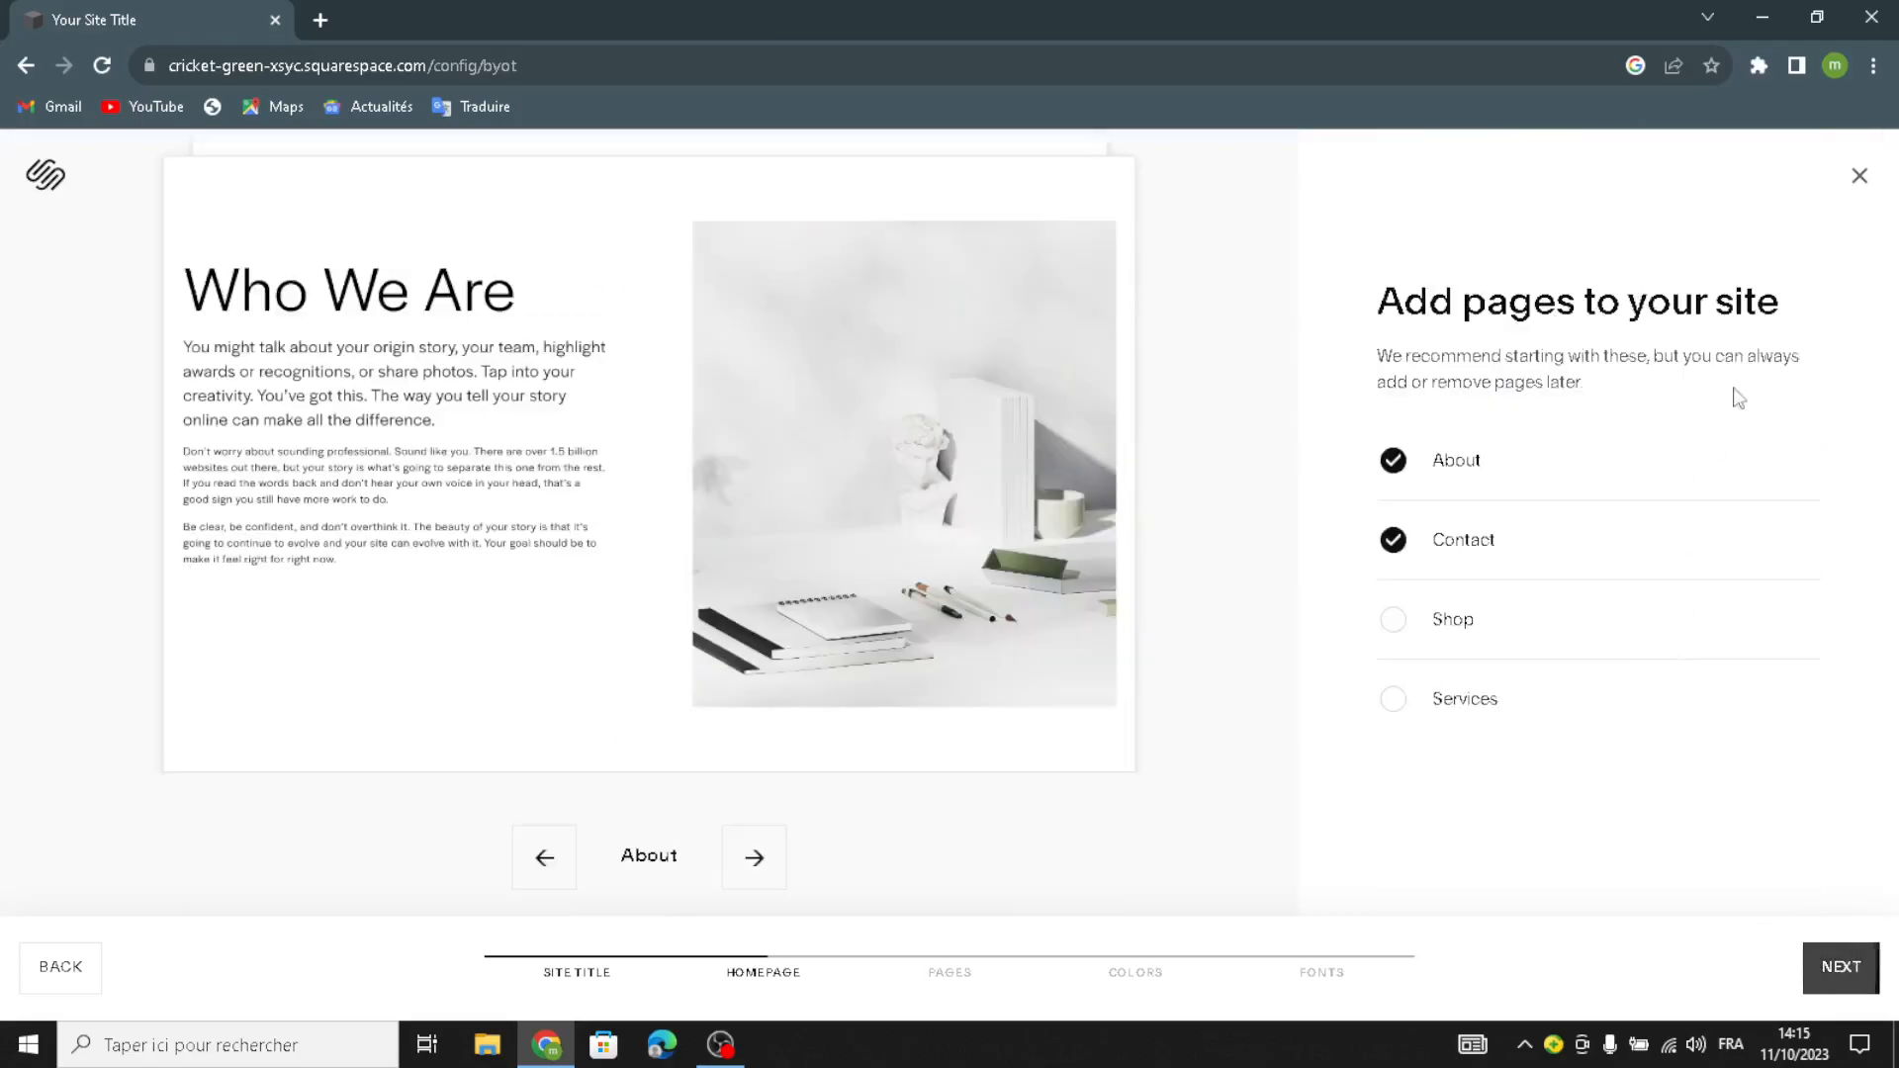
# Step: Include the Services and Shop pages in the site and continue to the color choice
pyautogui.click(1424, 700)
pyautogui.click(1446, 621)
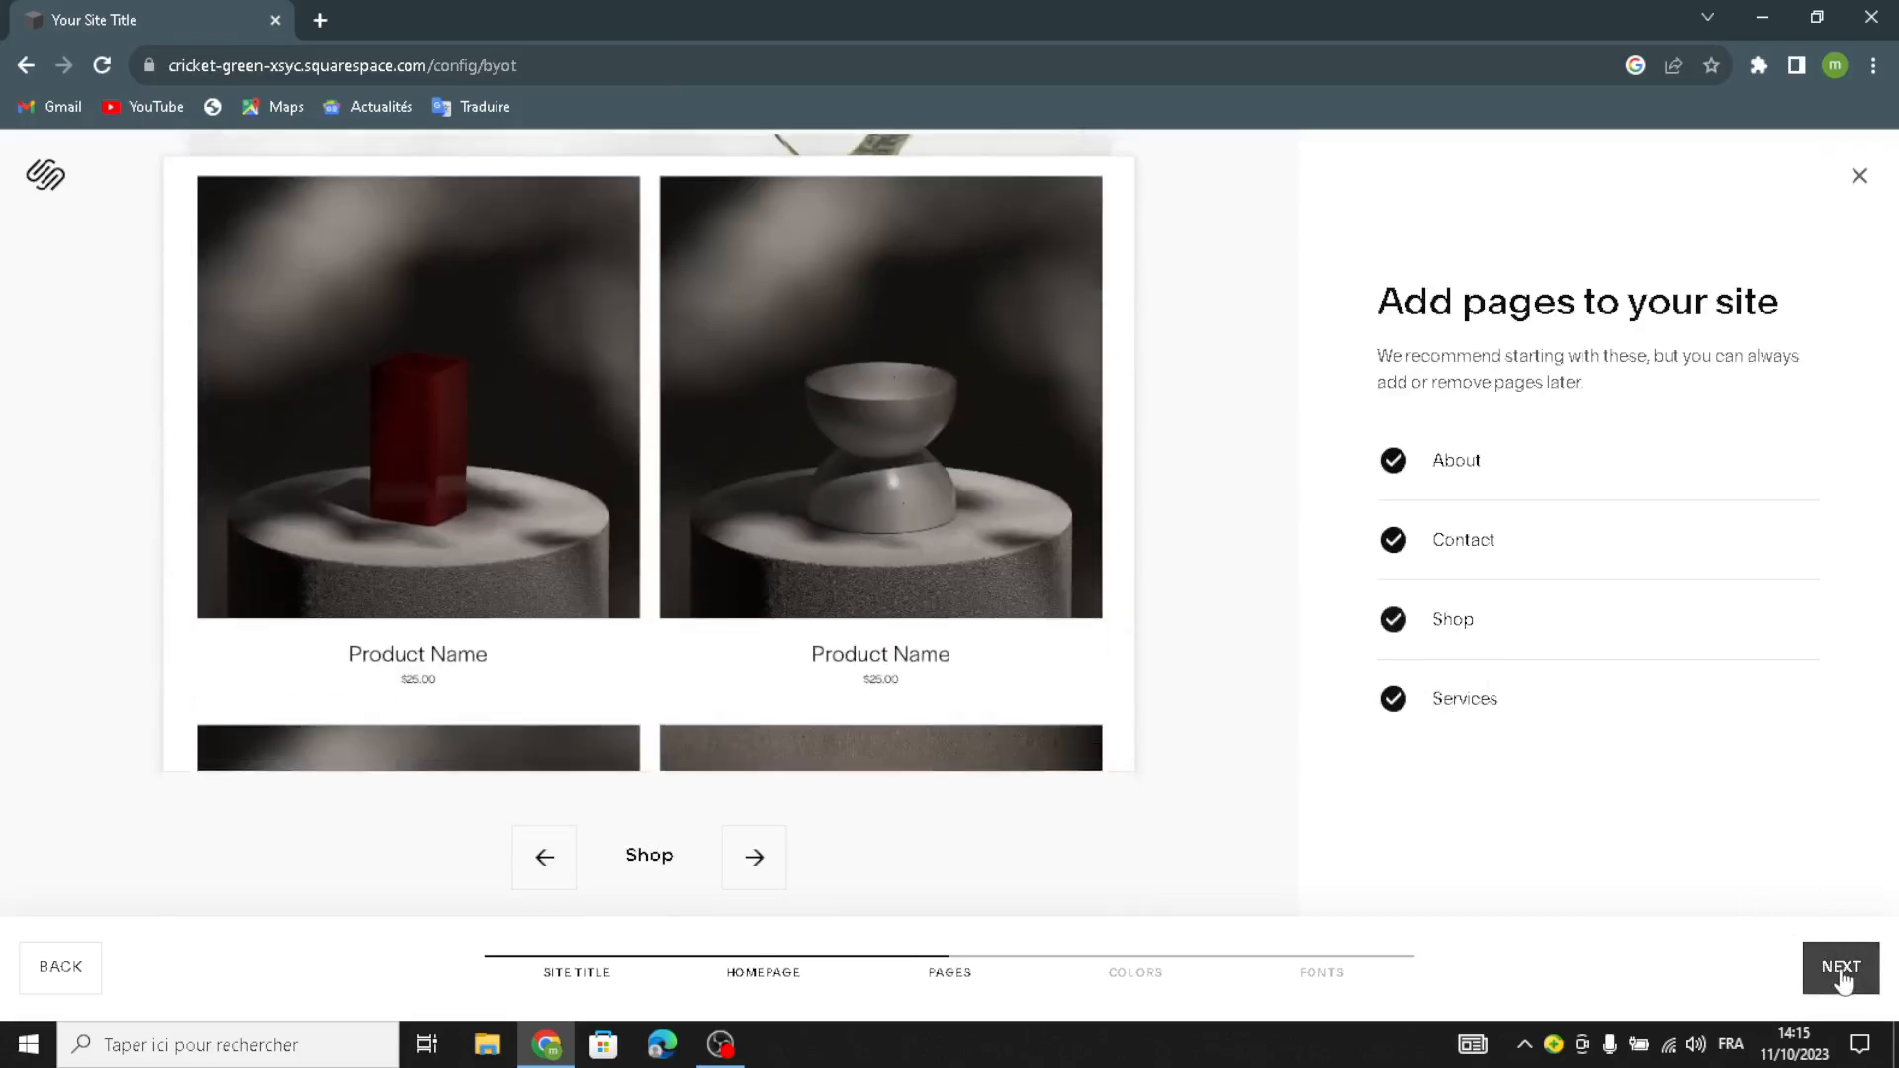
pyautogui.click(1841, 973)
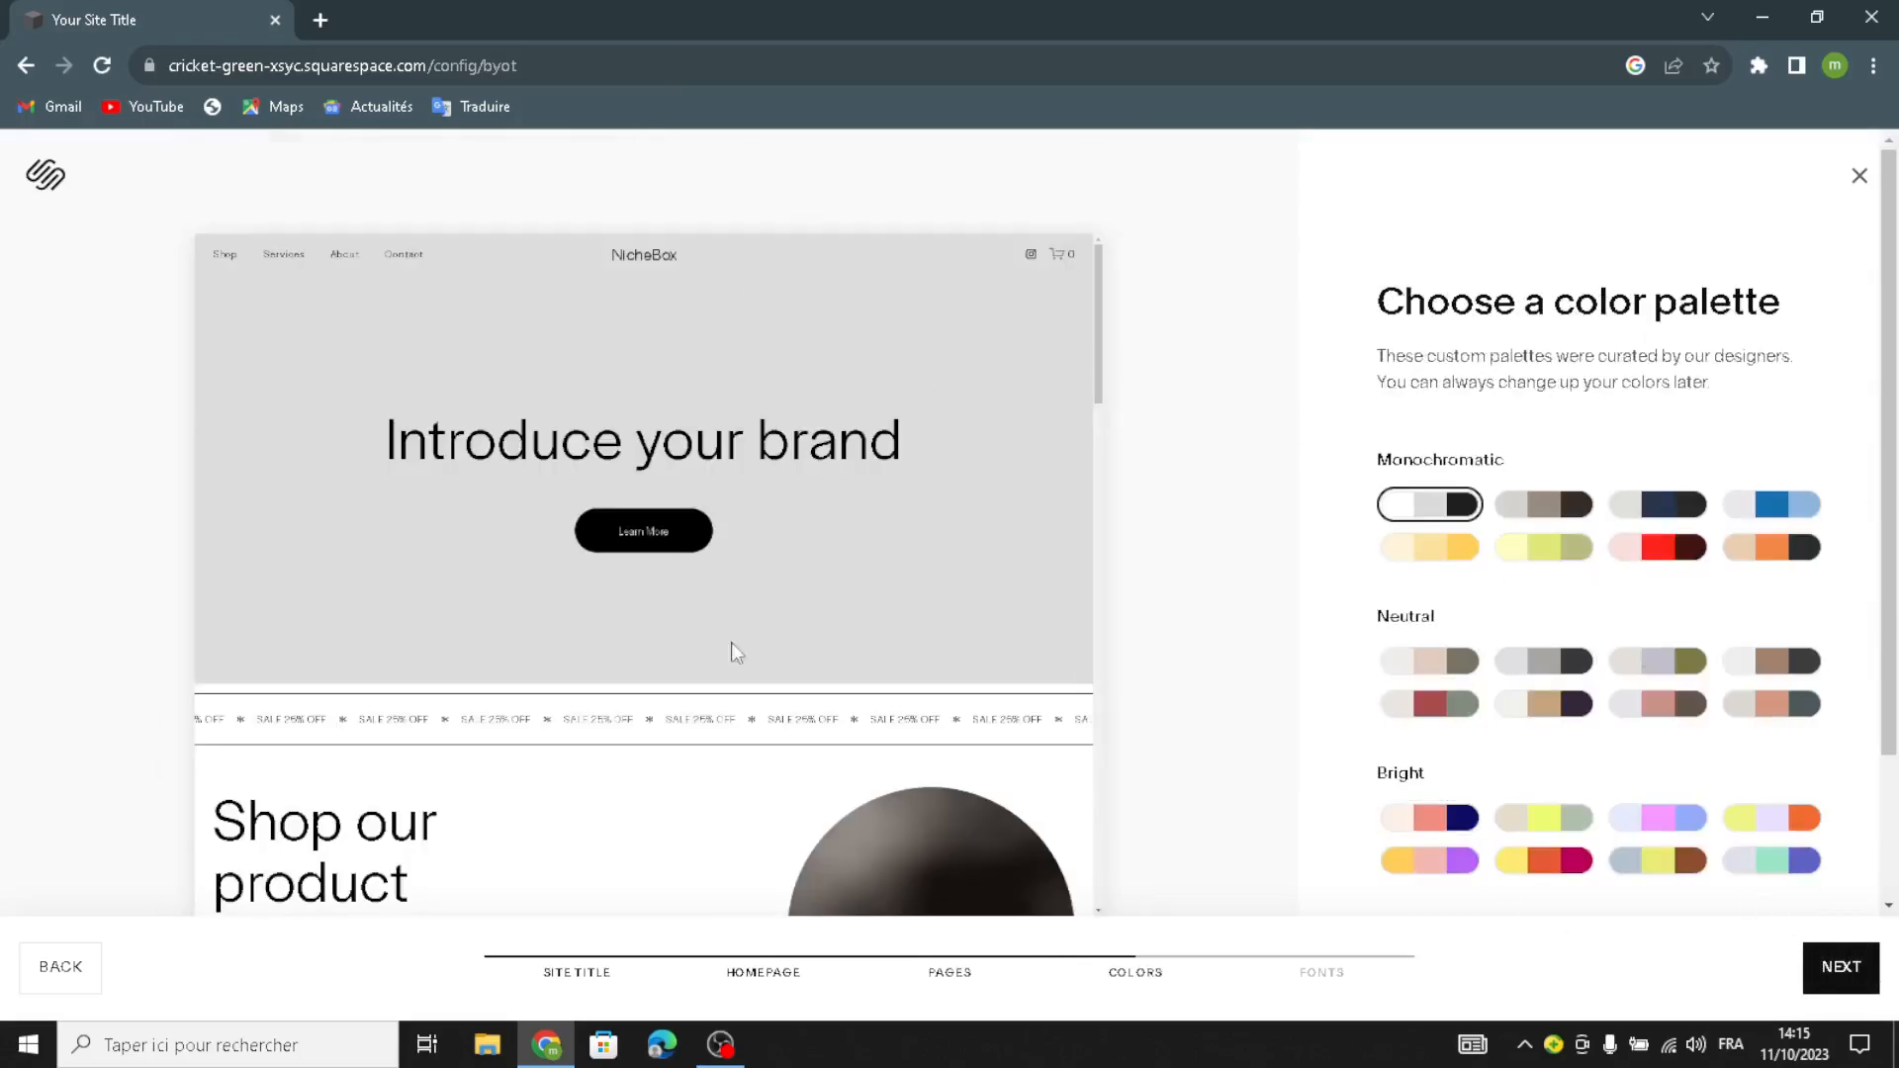
# Step: Apply the neutral white, tan and dark palette with the Omnes Pro font pairing, skipping the Squarespace AI text
pyautogui.click(1533, 720)
pyautogui.click(1842, 969)
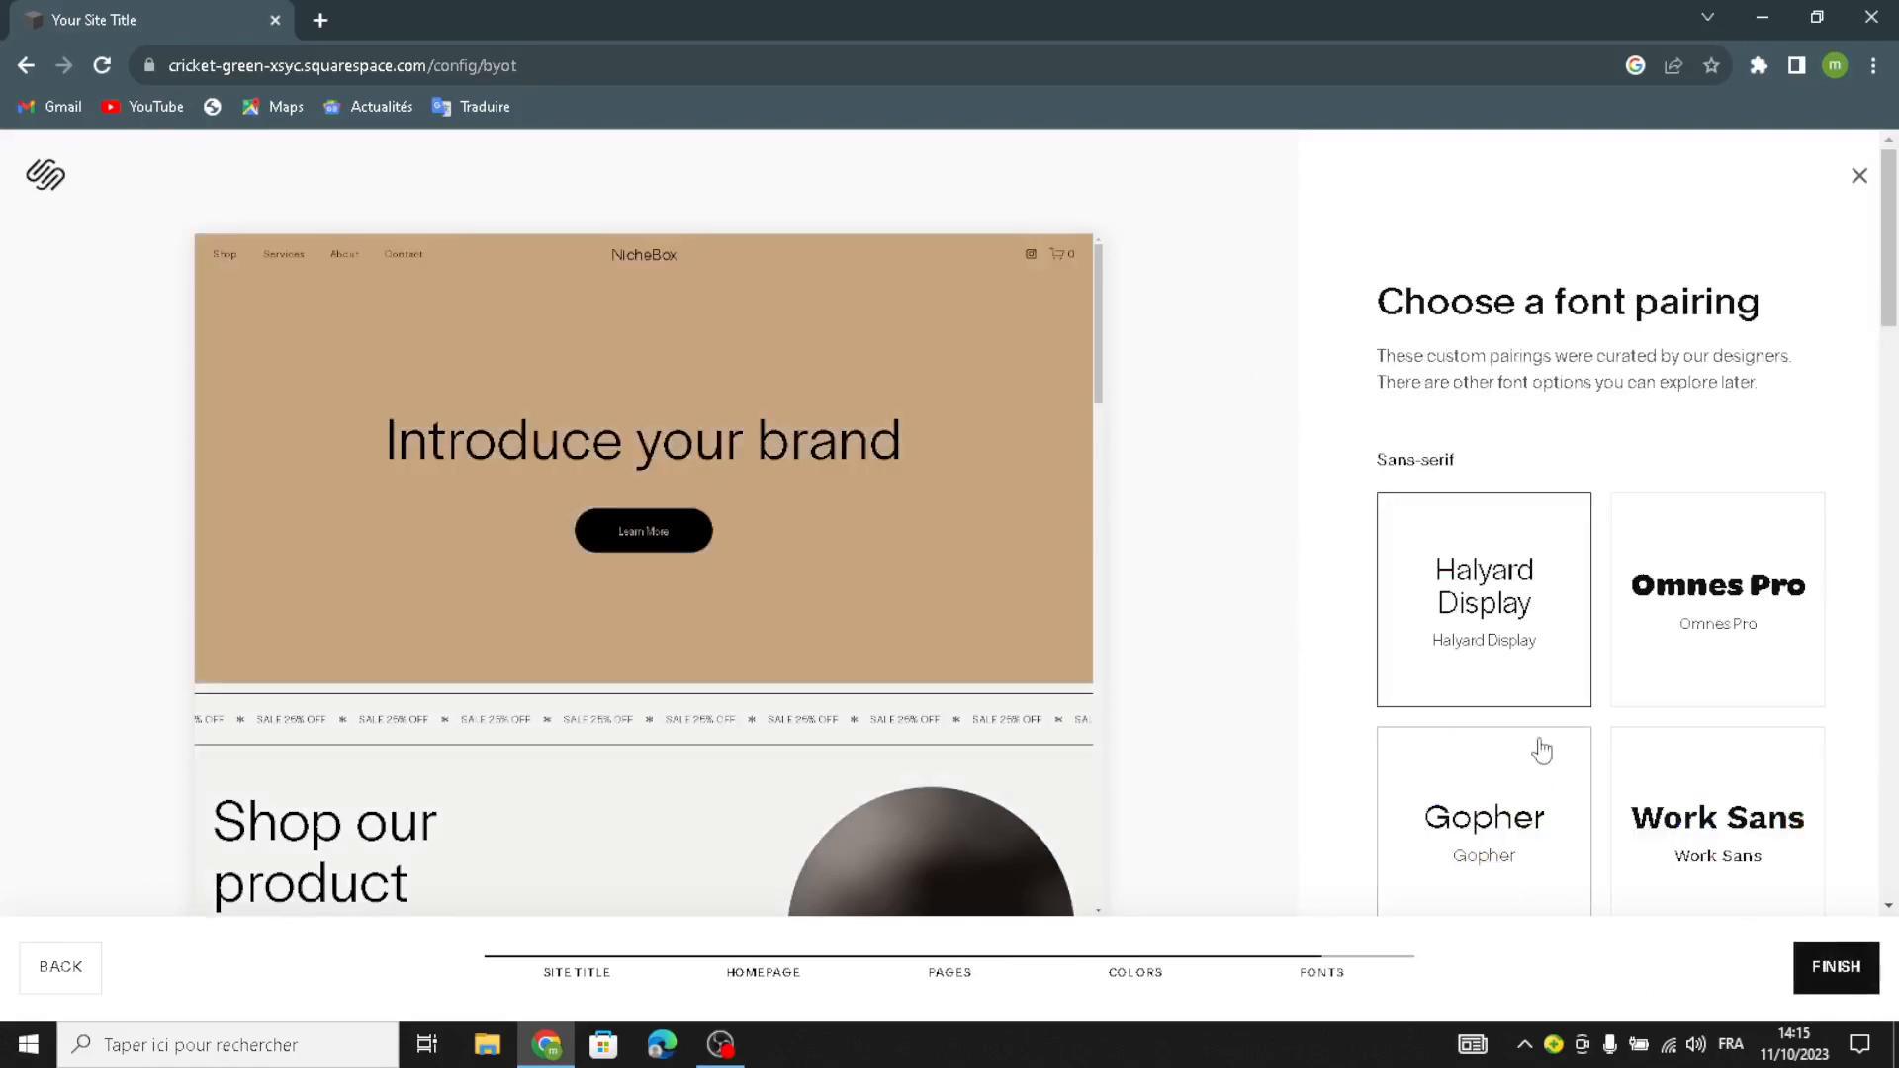
pyautogui.click(1689, 623)
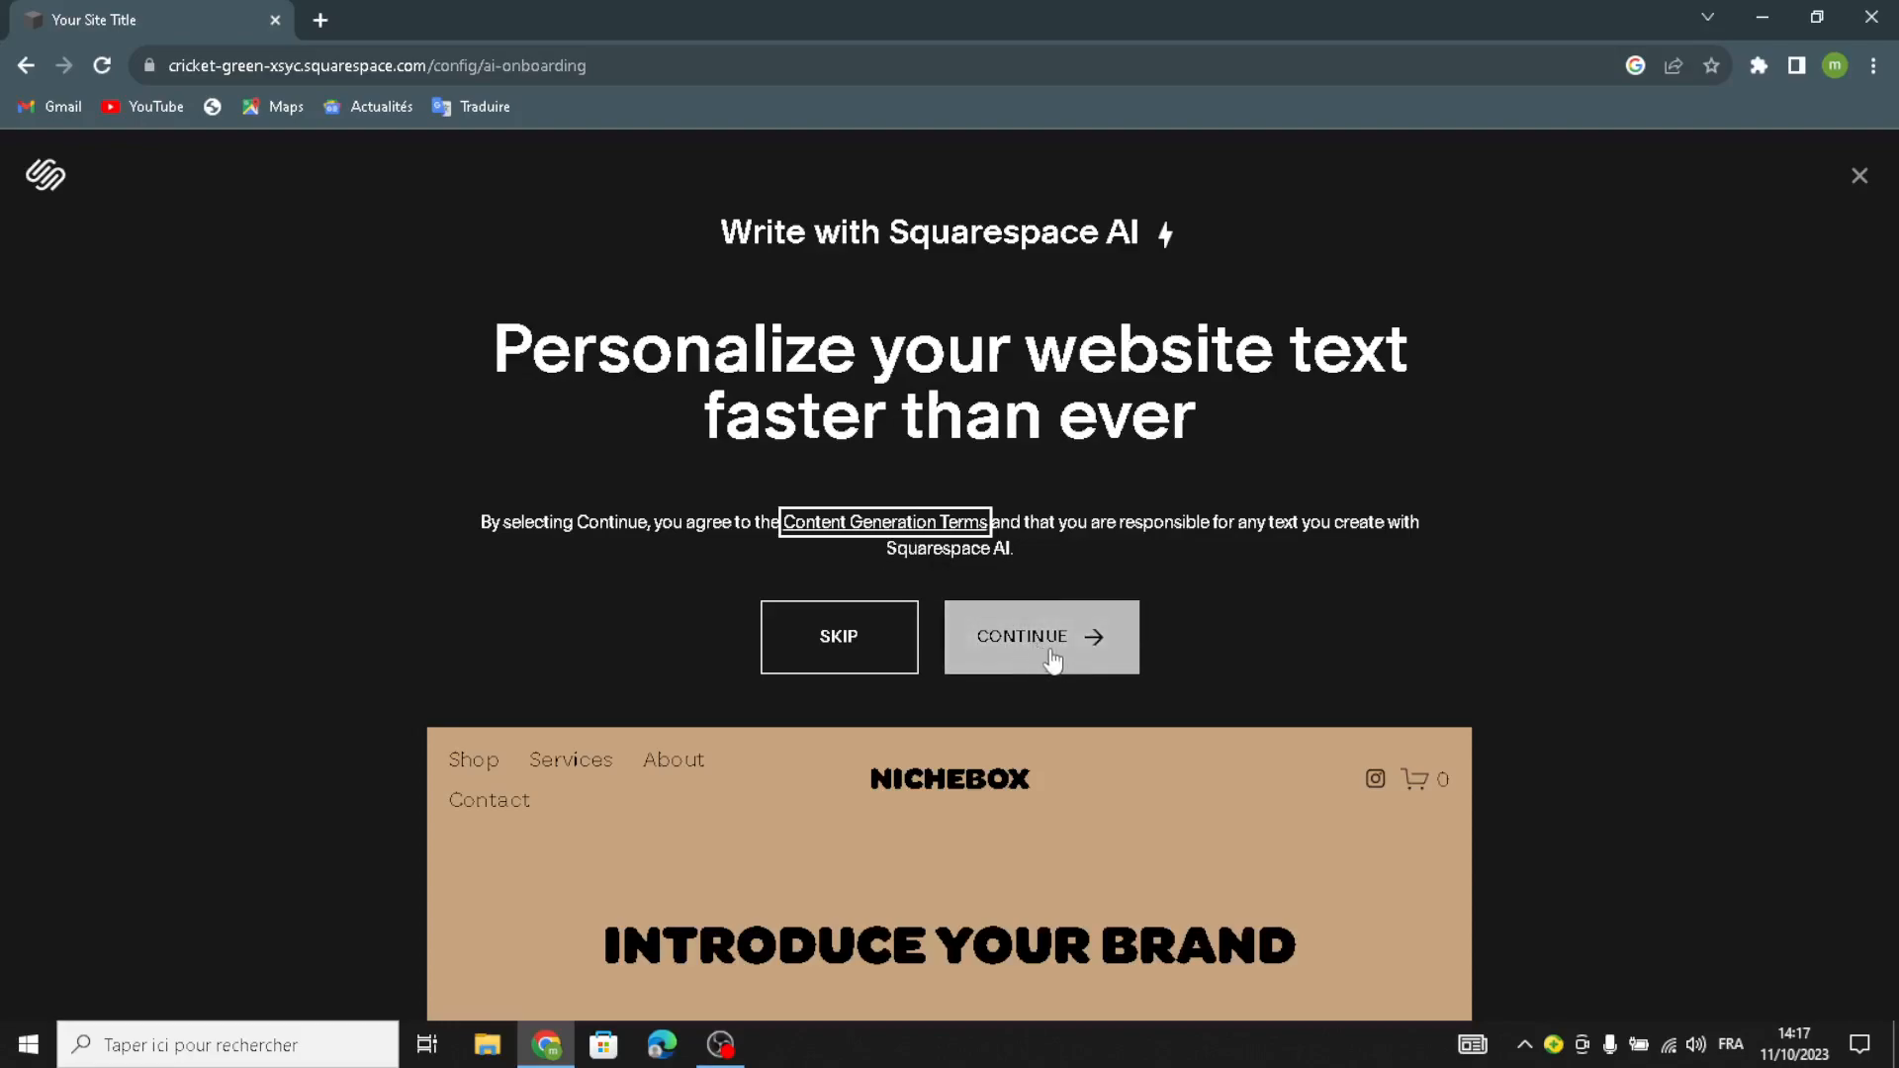
pyautogui.click(834, 660)
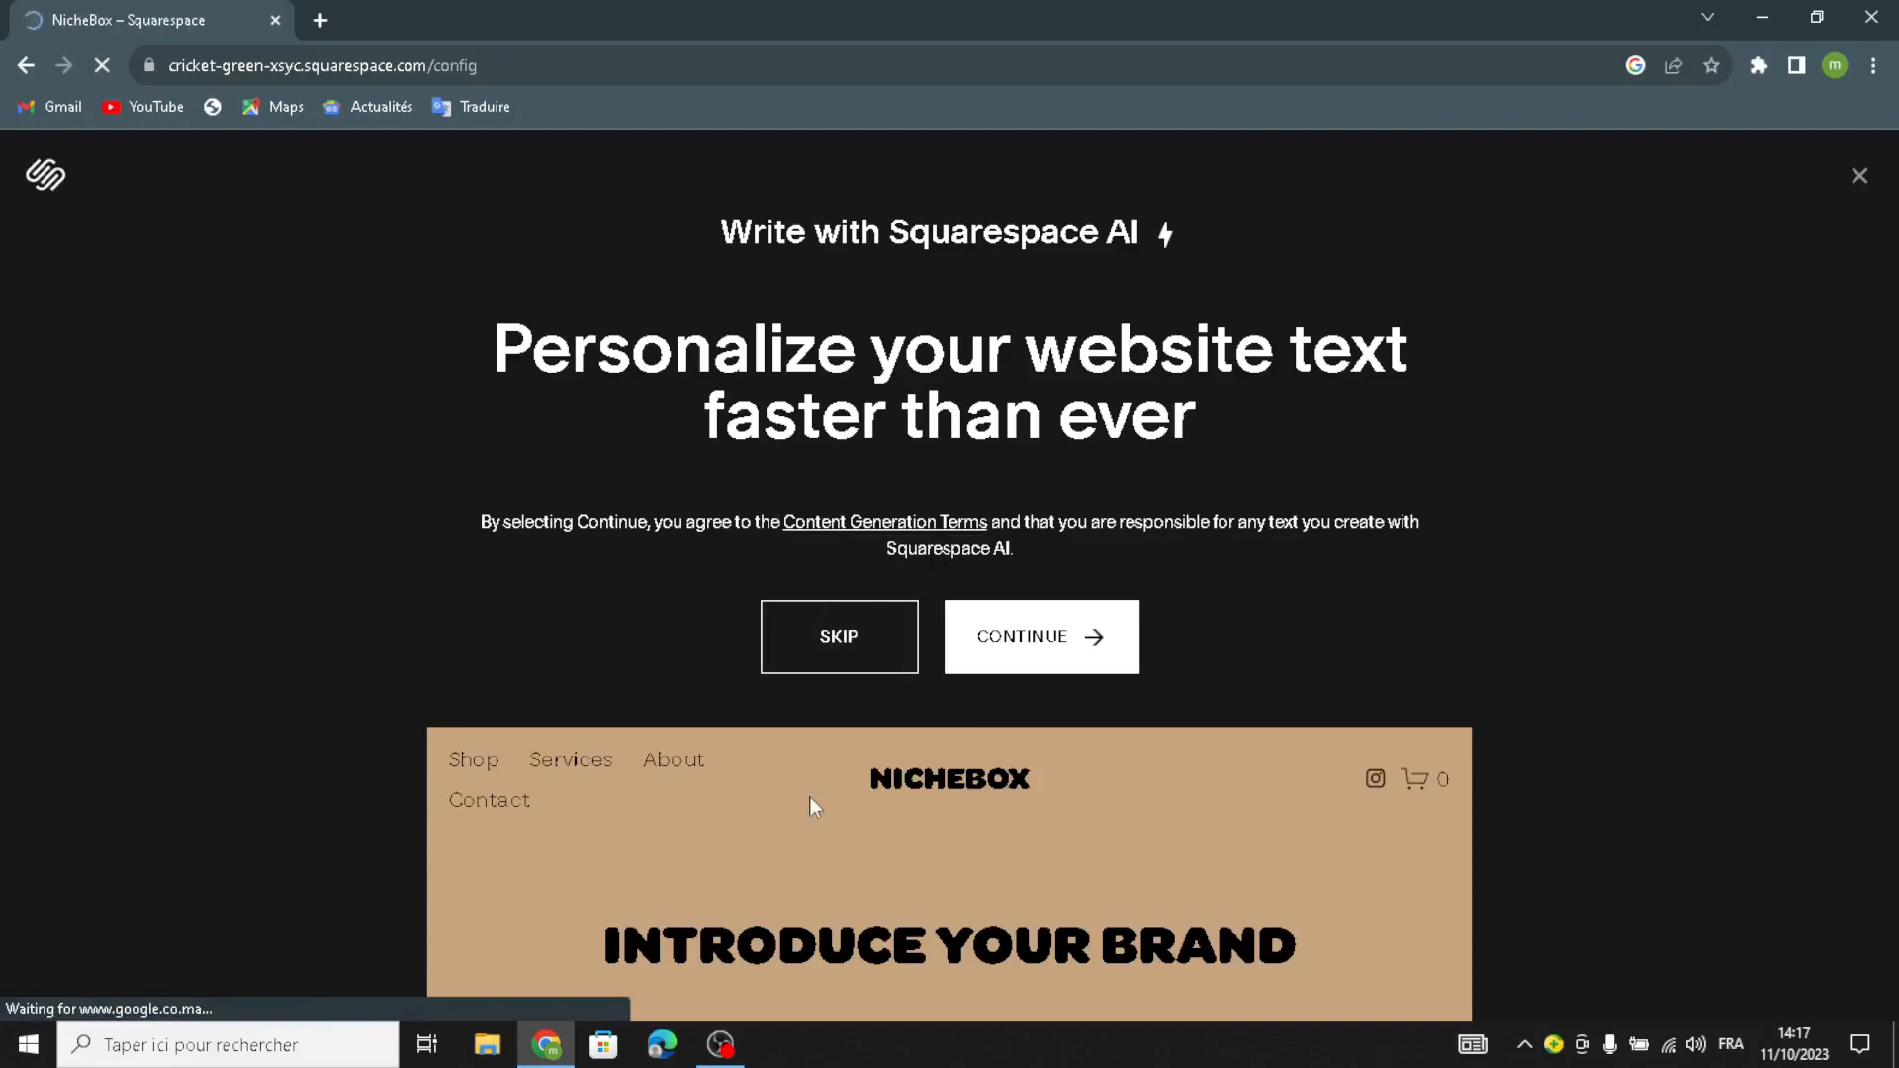
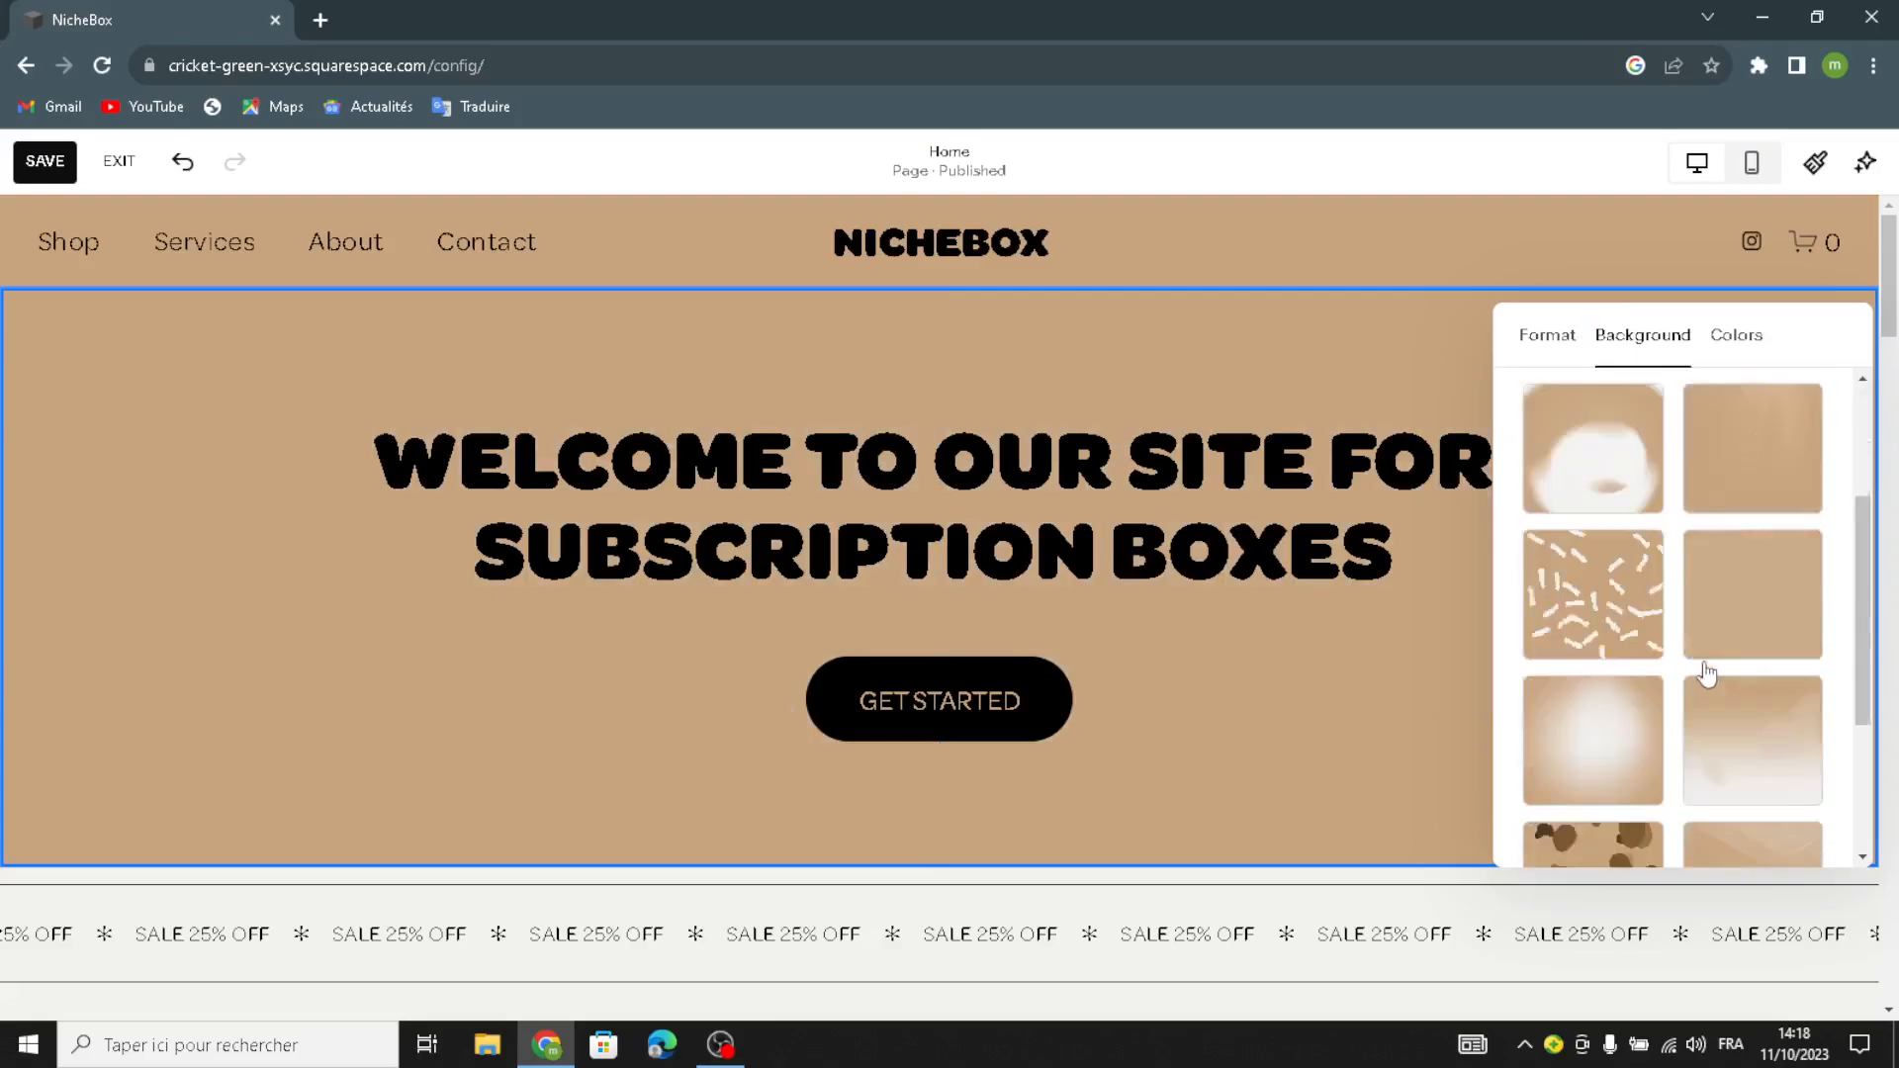
# Step: Switch the welcome section's background to the image type and remove the Aro Ha_0393.jpg picture from it
pyautogui.scroll(4, 1681, 613)
pyautogui.click(1569, 392)
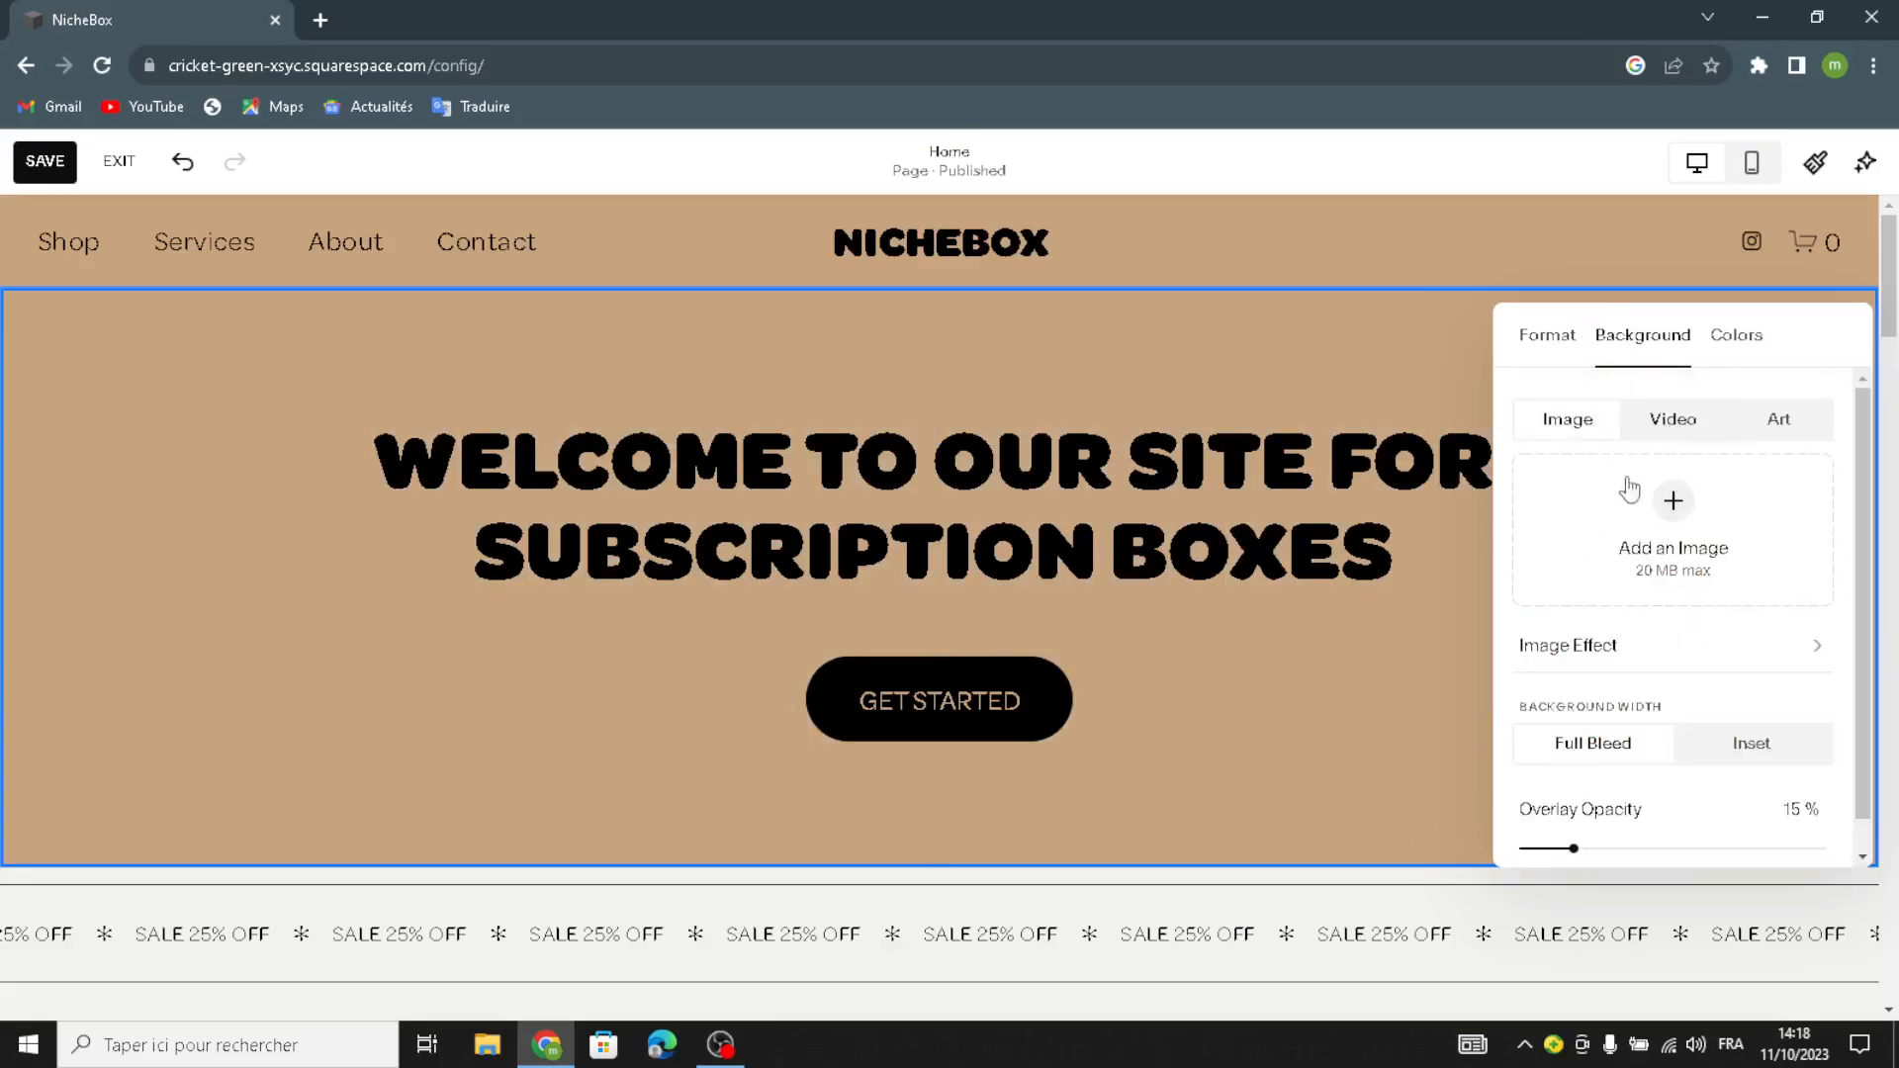
pyautogui.click(1672, 499)
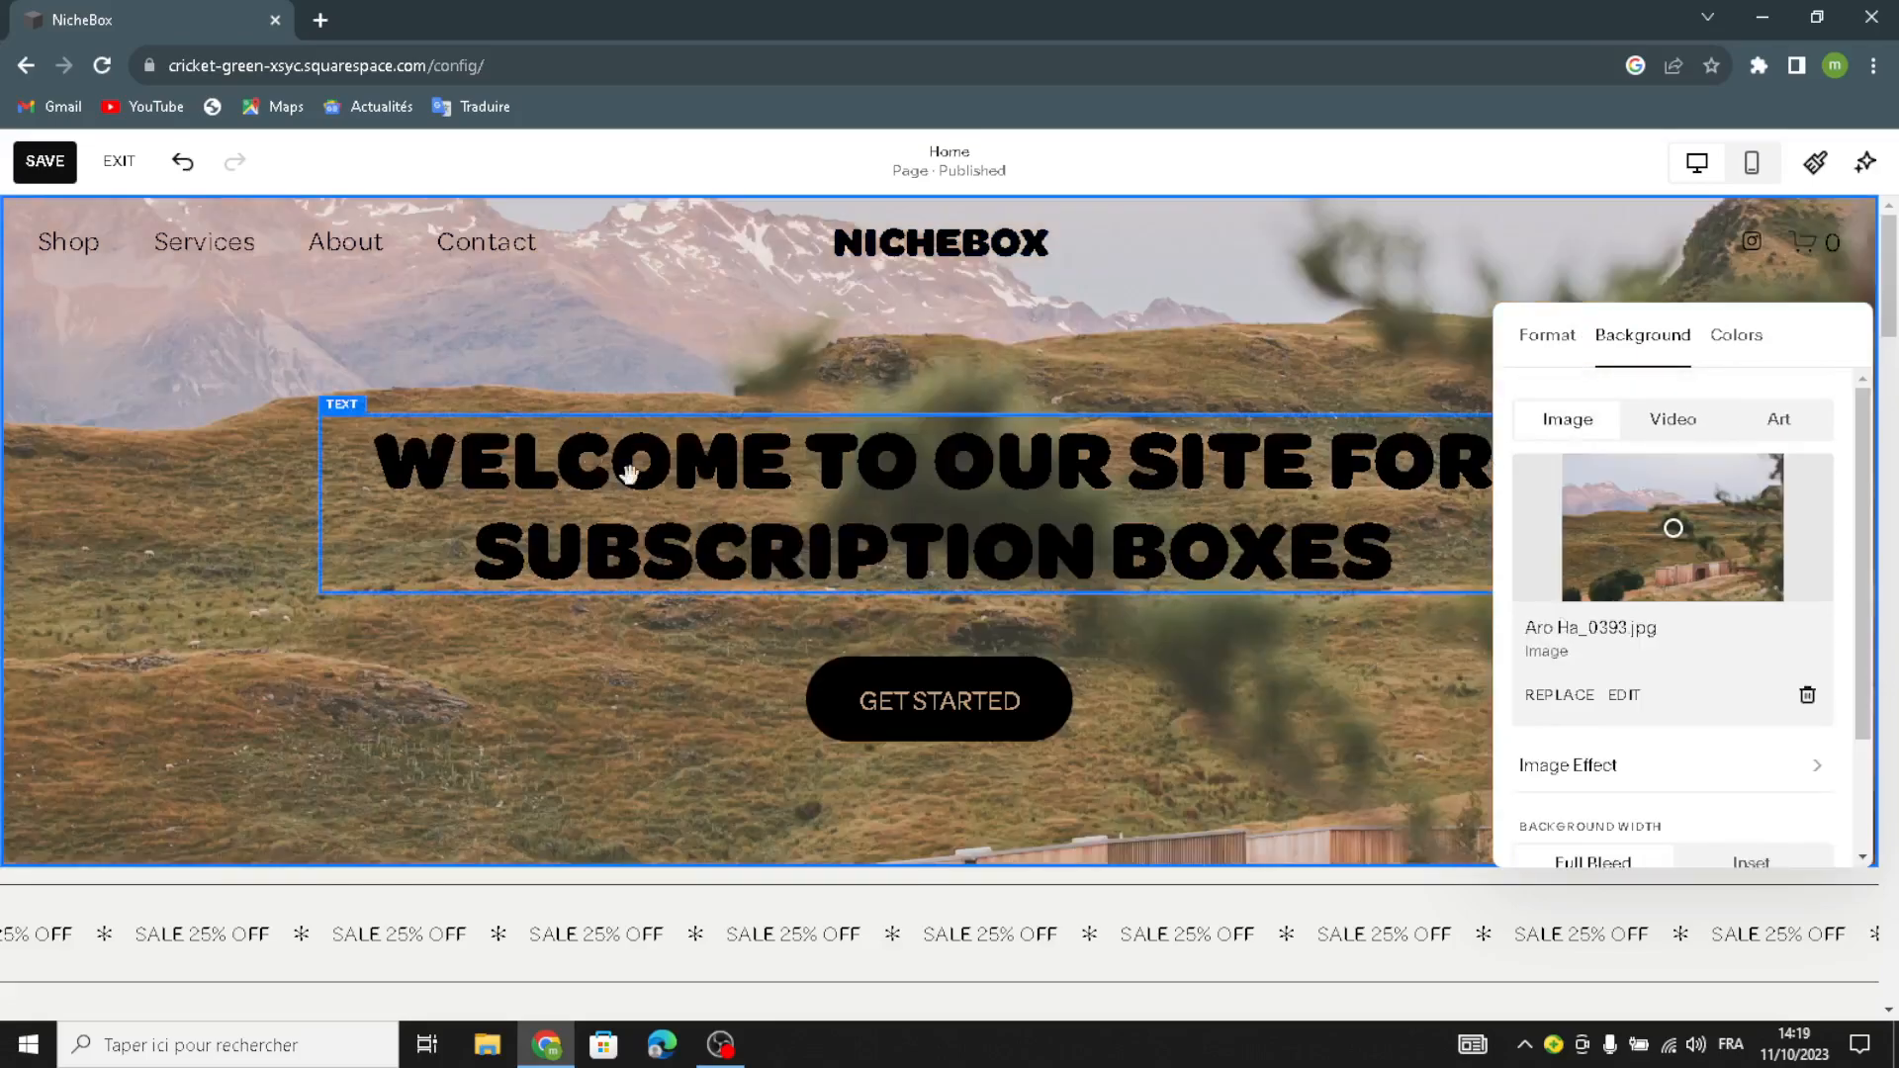
pyautogui.click(1807, 696)
# Step: Search the free stock images for "subscription boxes in niche interests" to use as the welcome section's background
pyautogui.click(1698, 497)
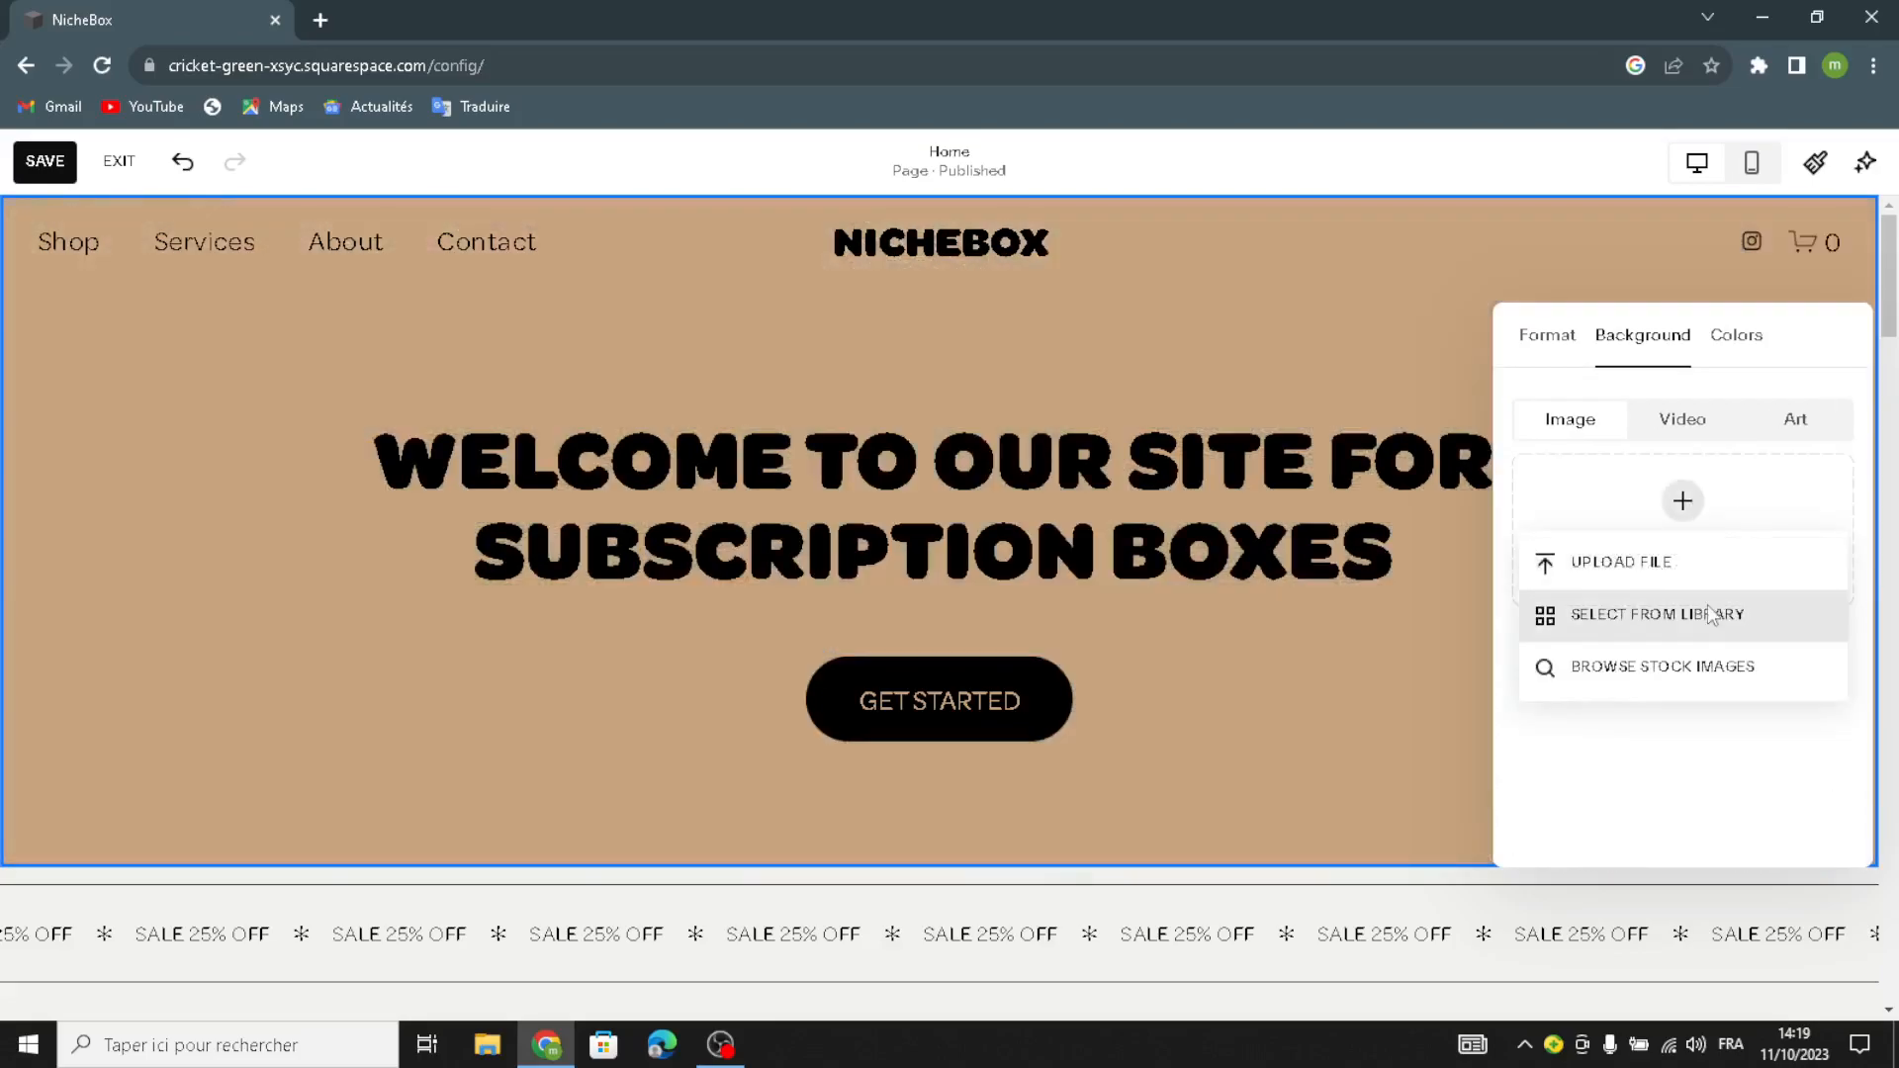
pyautogui.click(1707, 604)
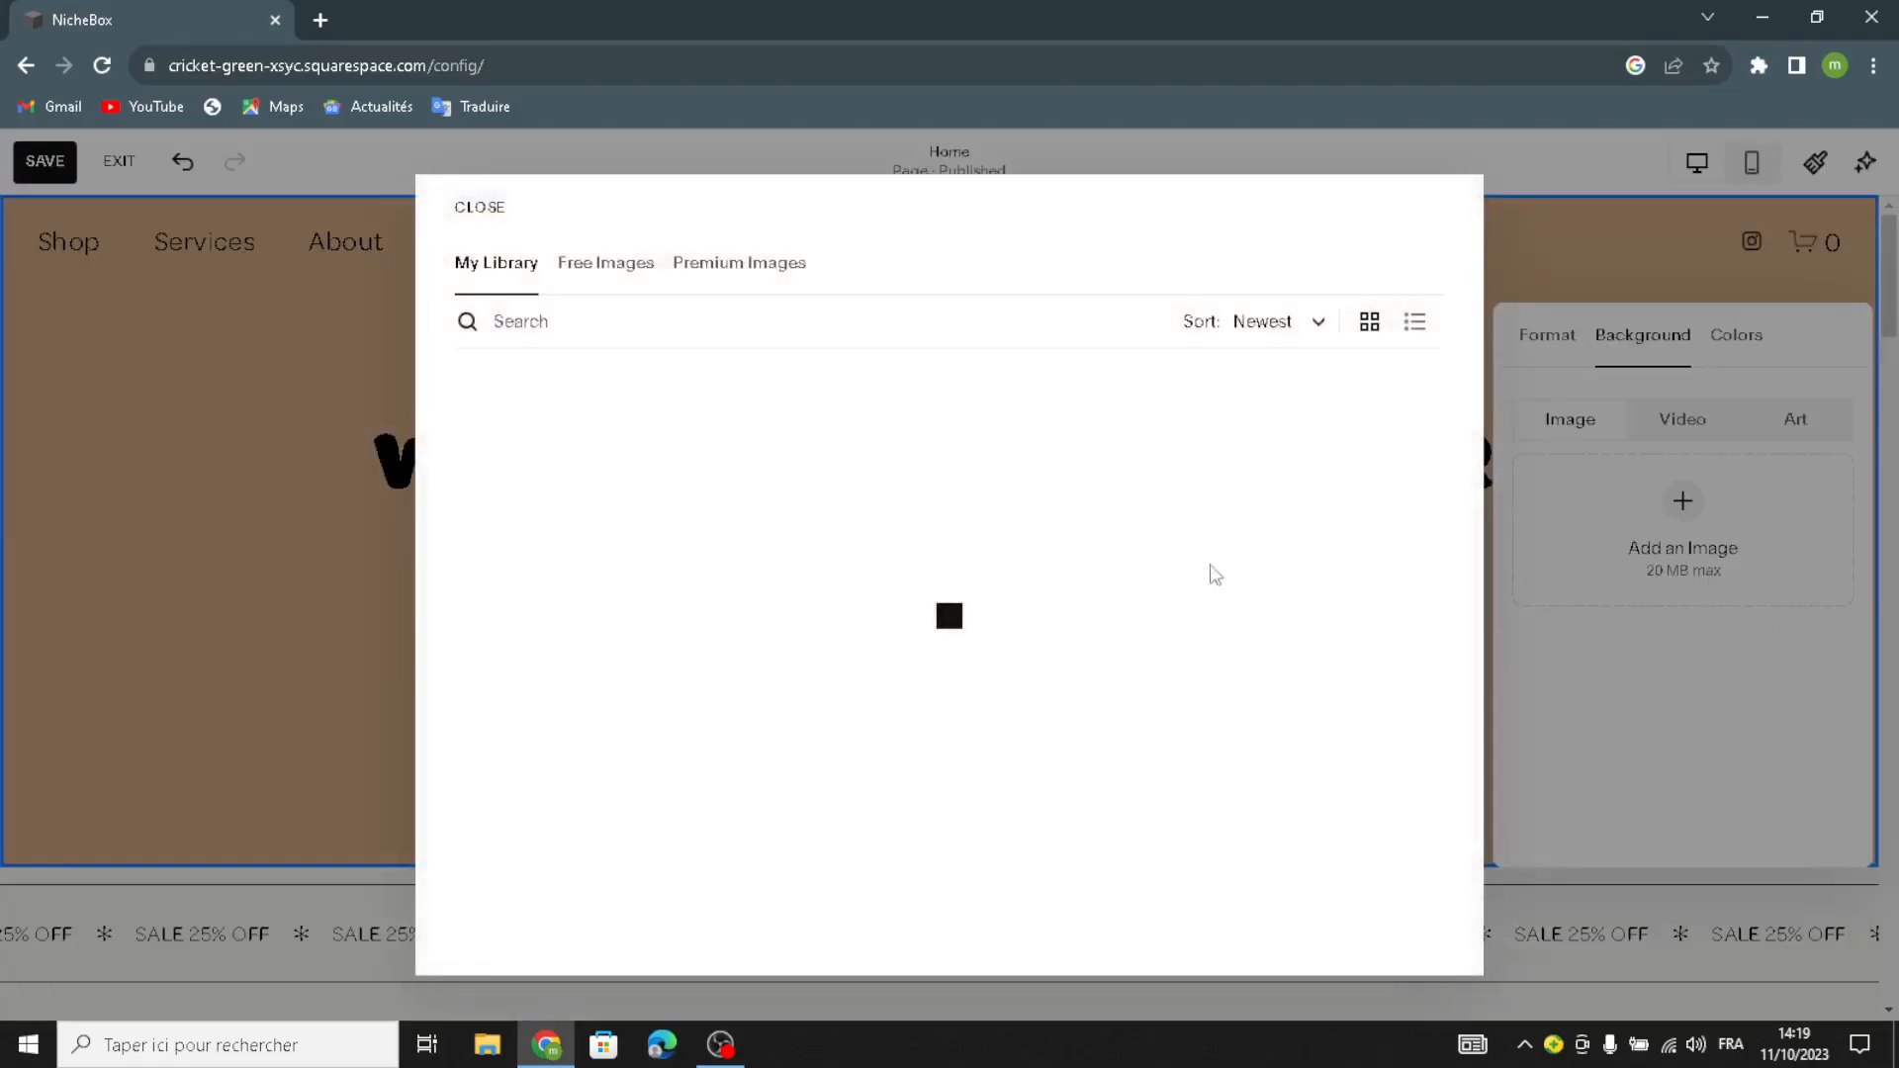
pyautogui.click(621, 277)
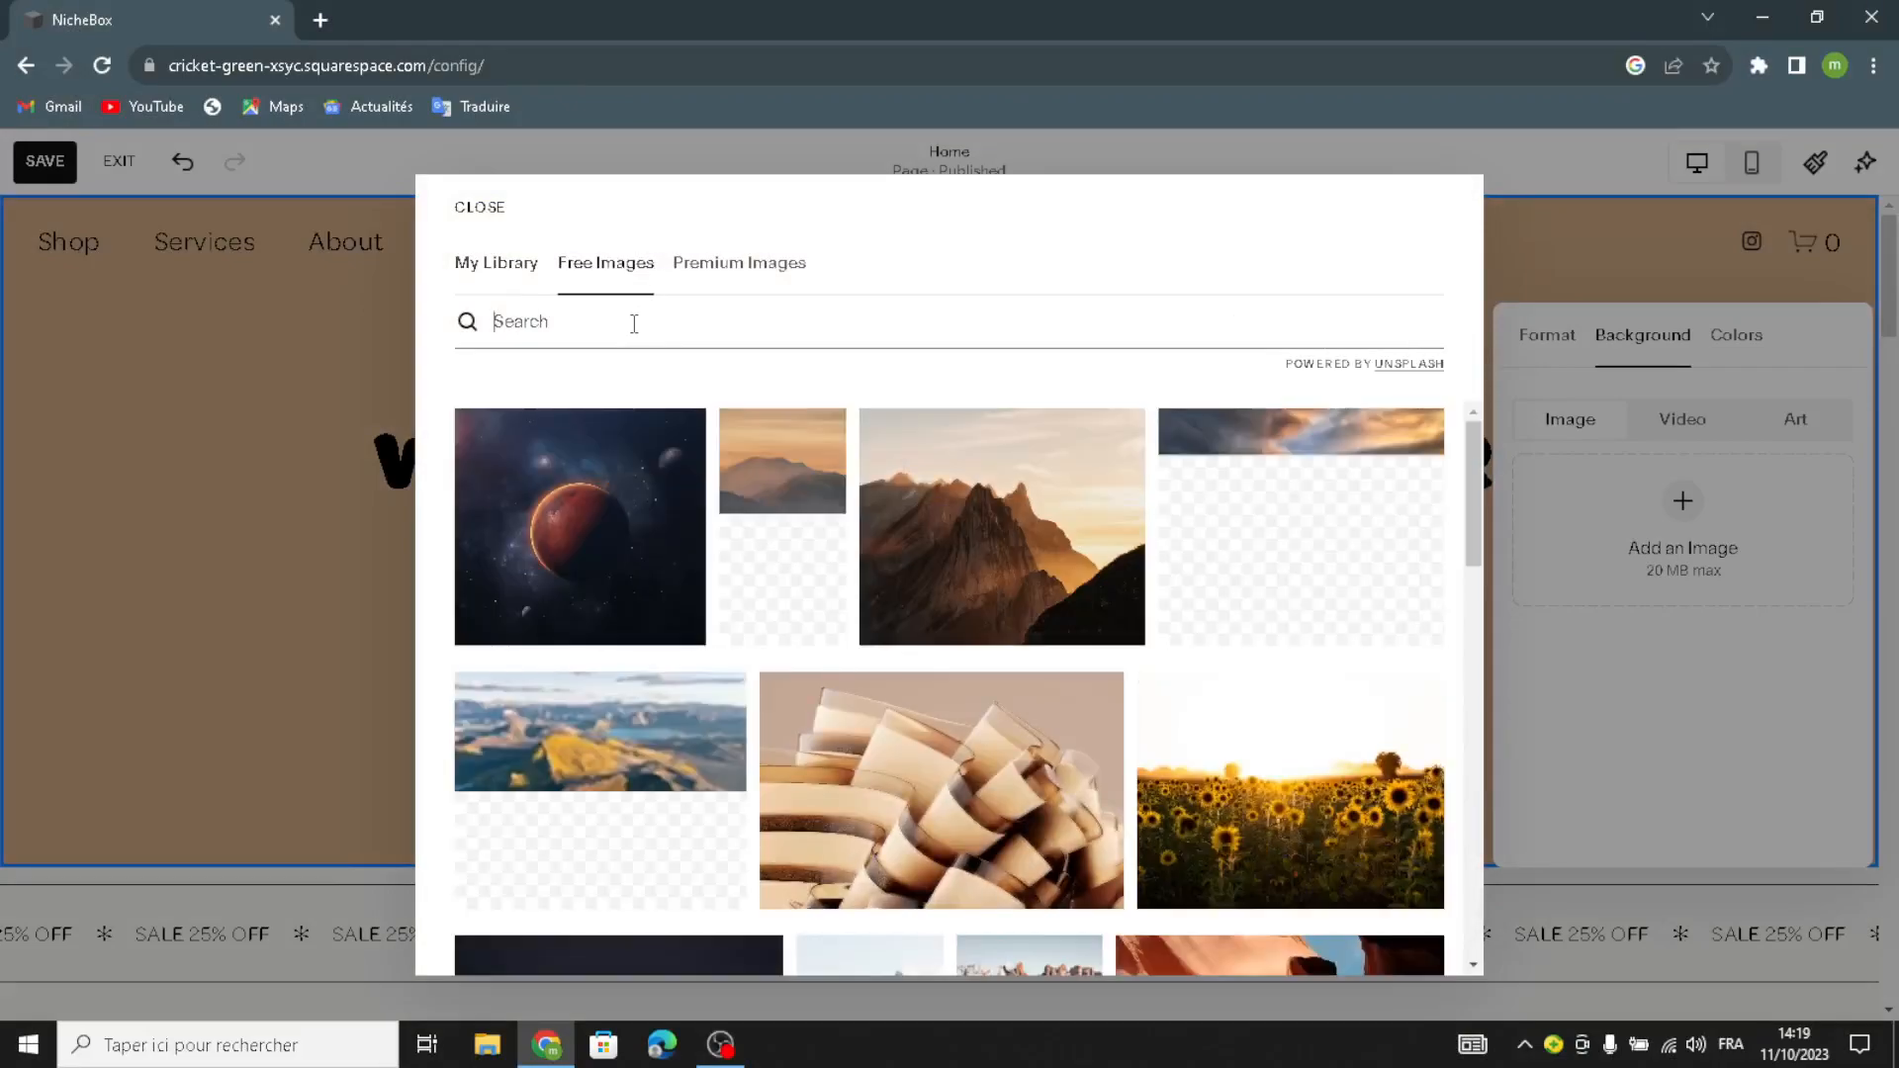
pyautogui.click(634, 322)
pyautogui.write('subs')
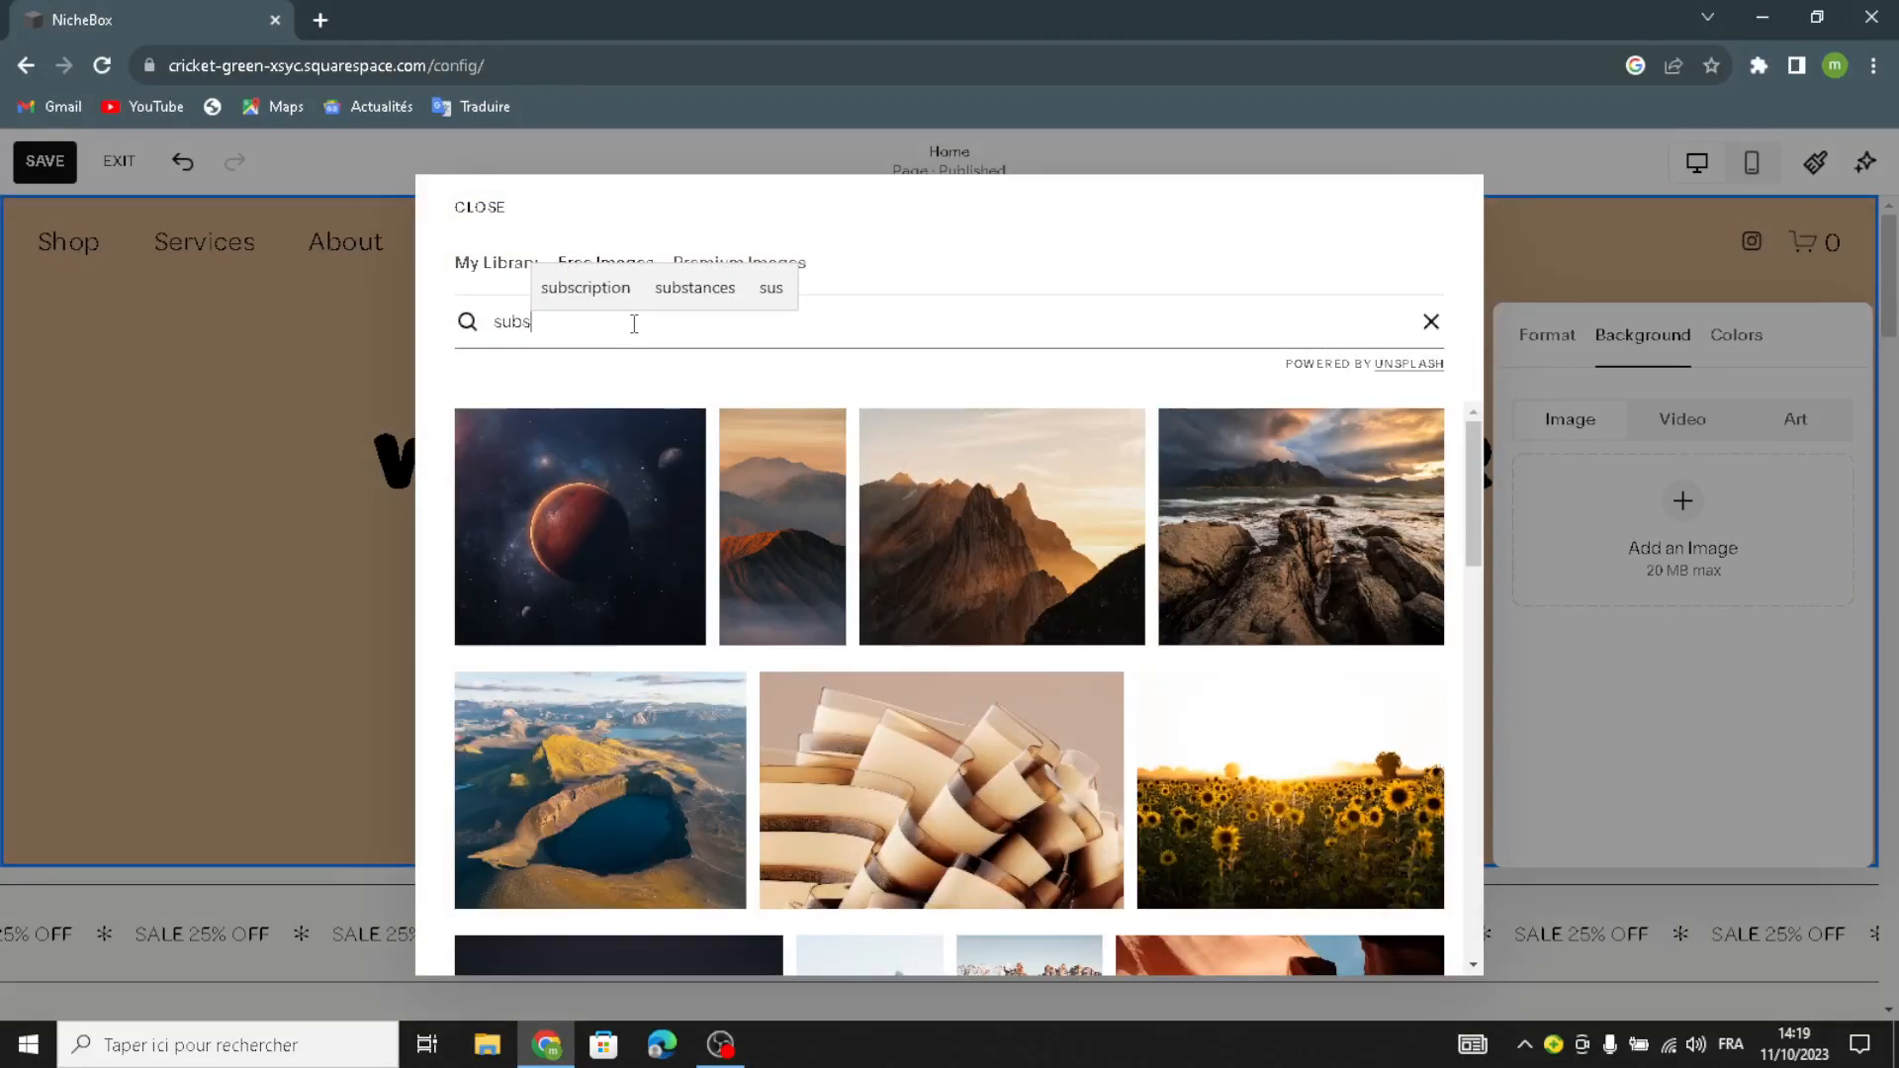
pyautogui.write('cription')
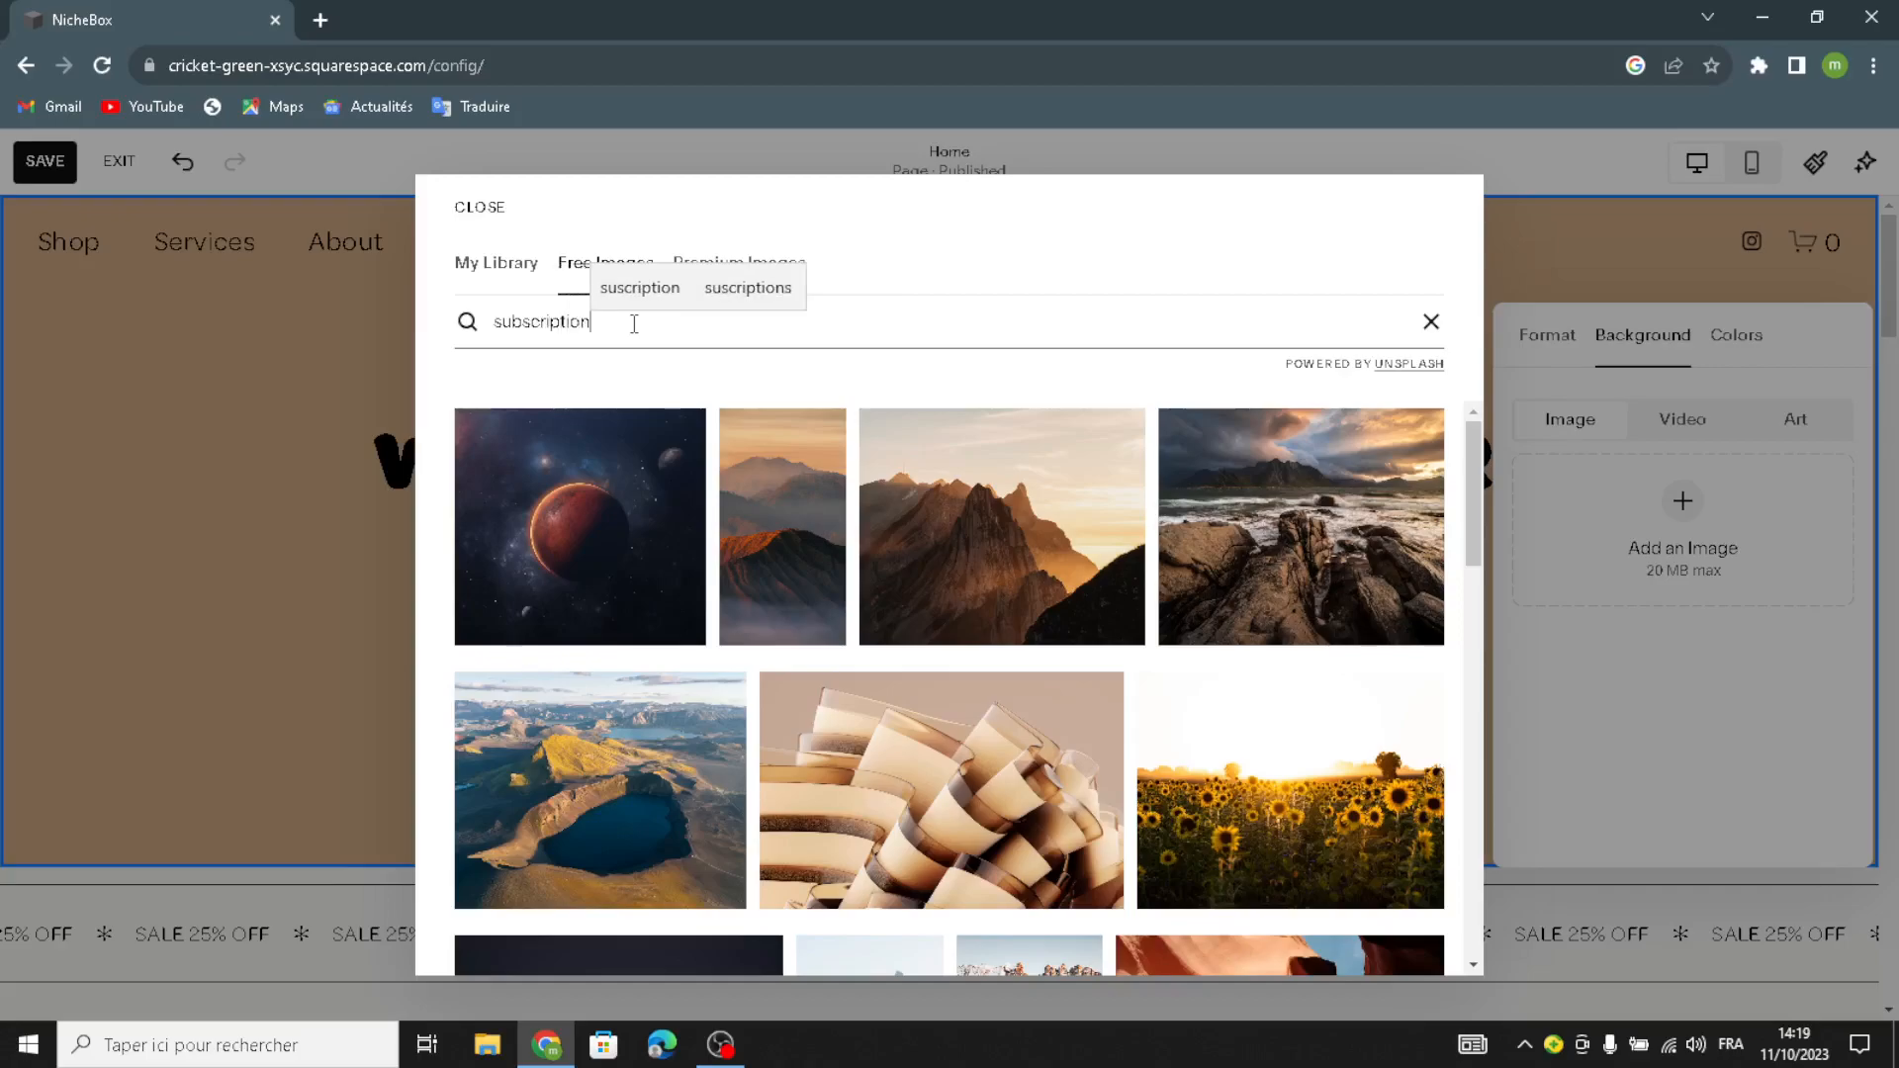
pyautogui.write(' boxes')
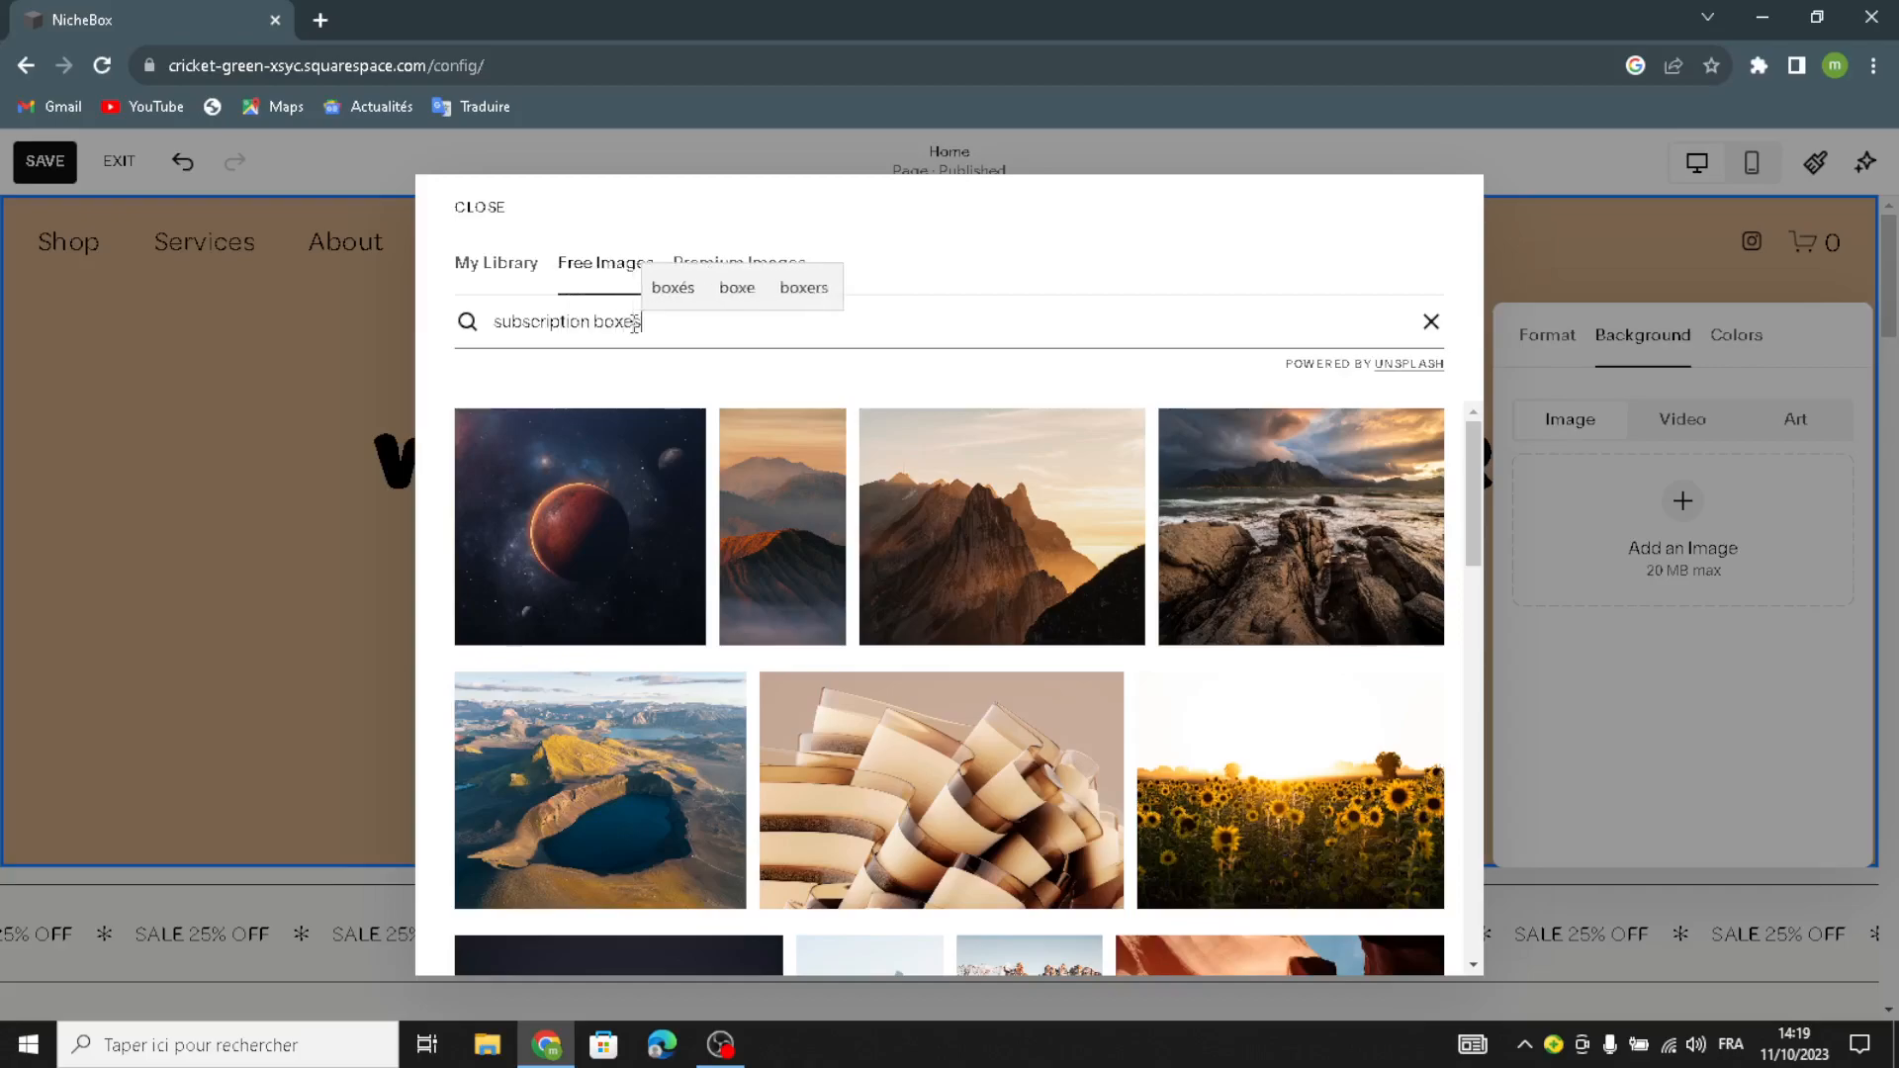
pyautogui.write(' in nich')
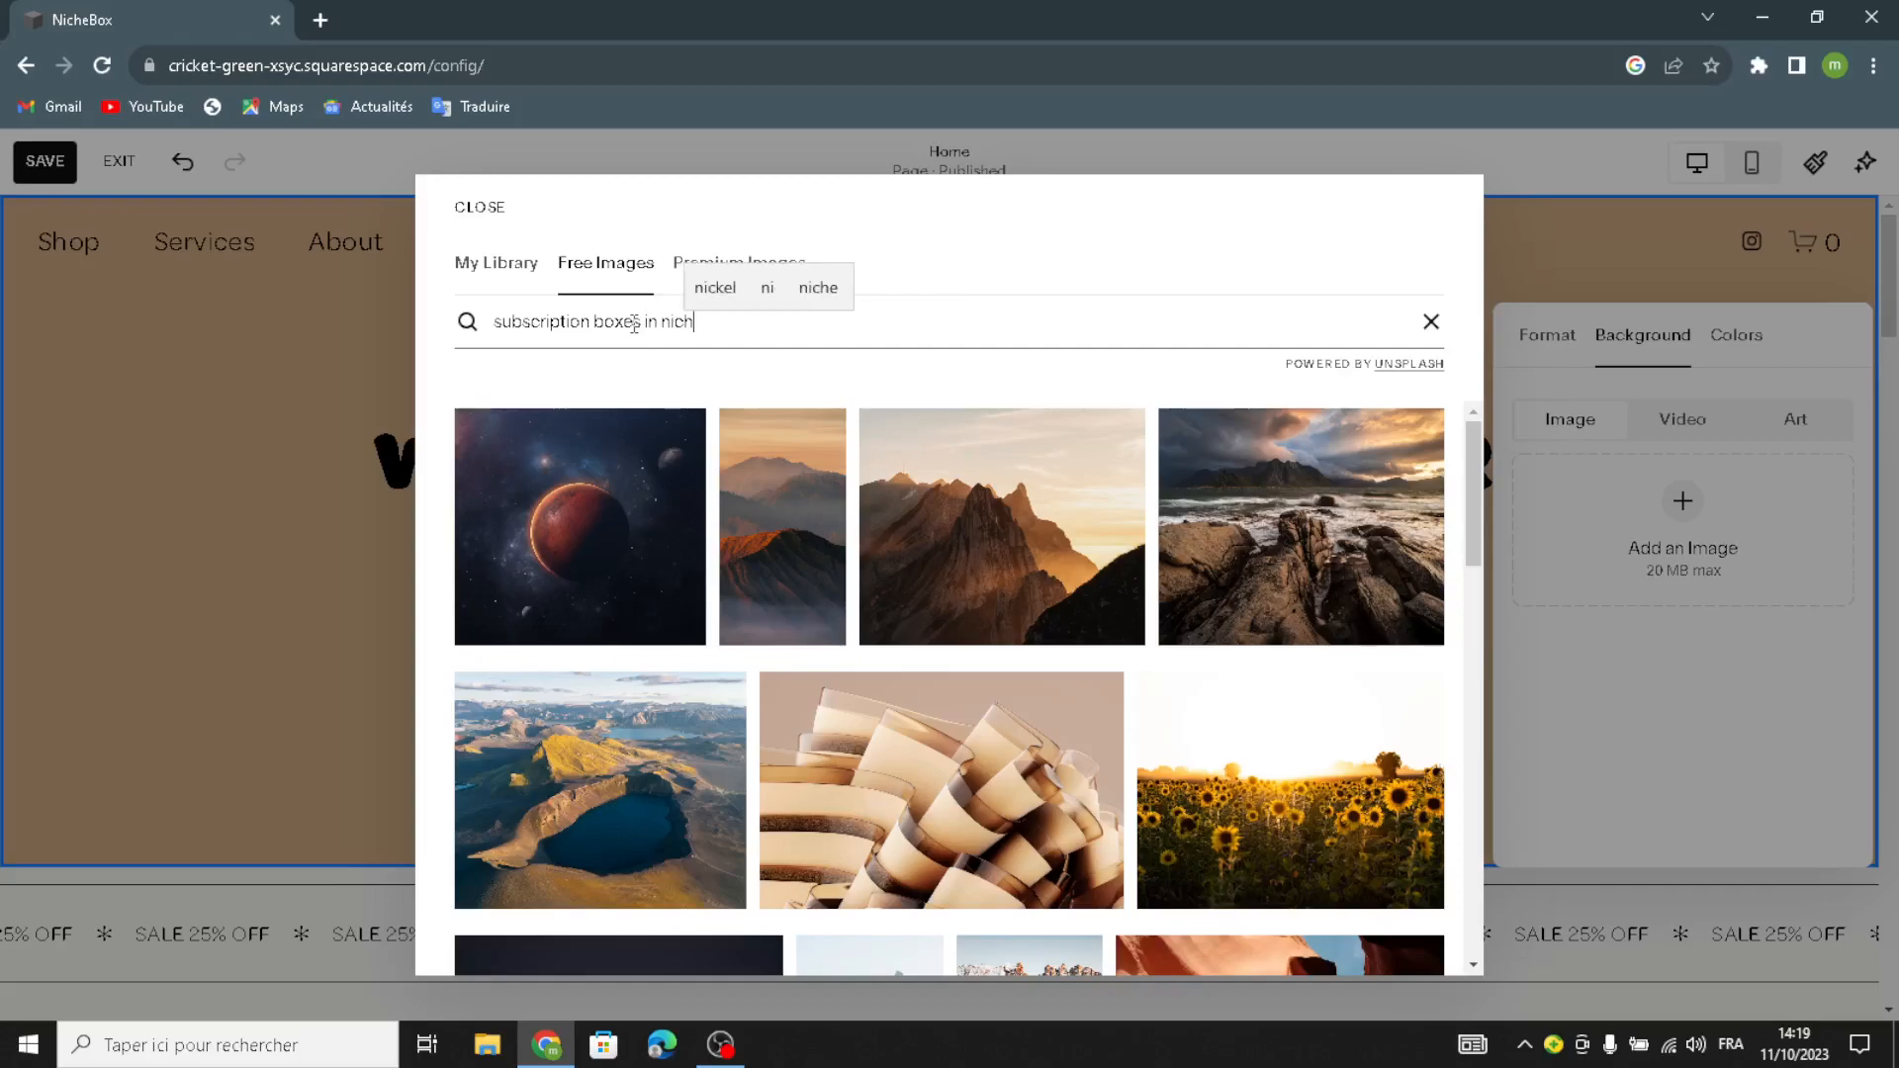
pyautogui.write('es int')
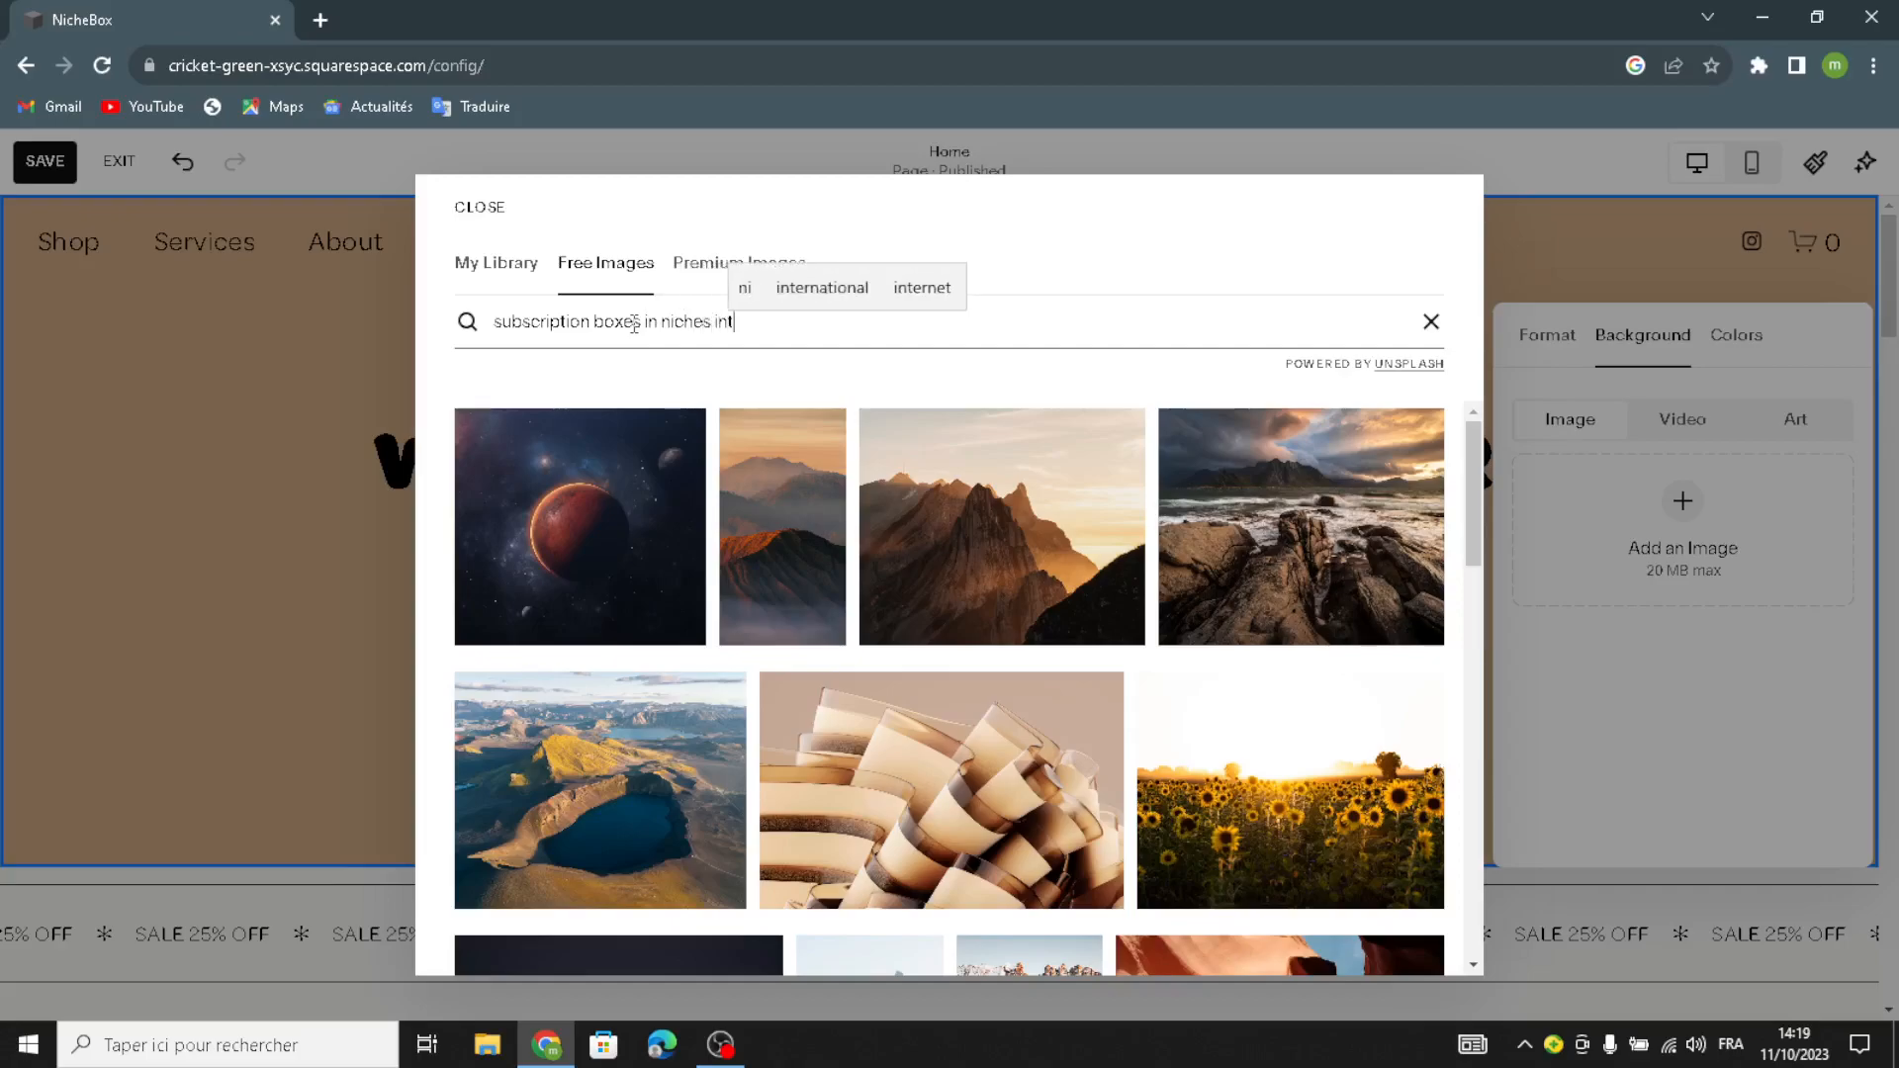
pyautogui.write(' int')
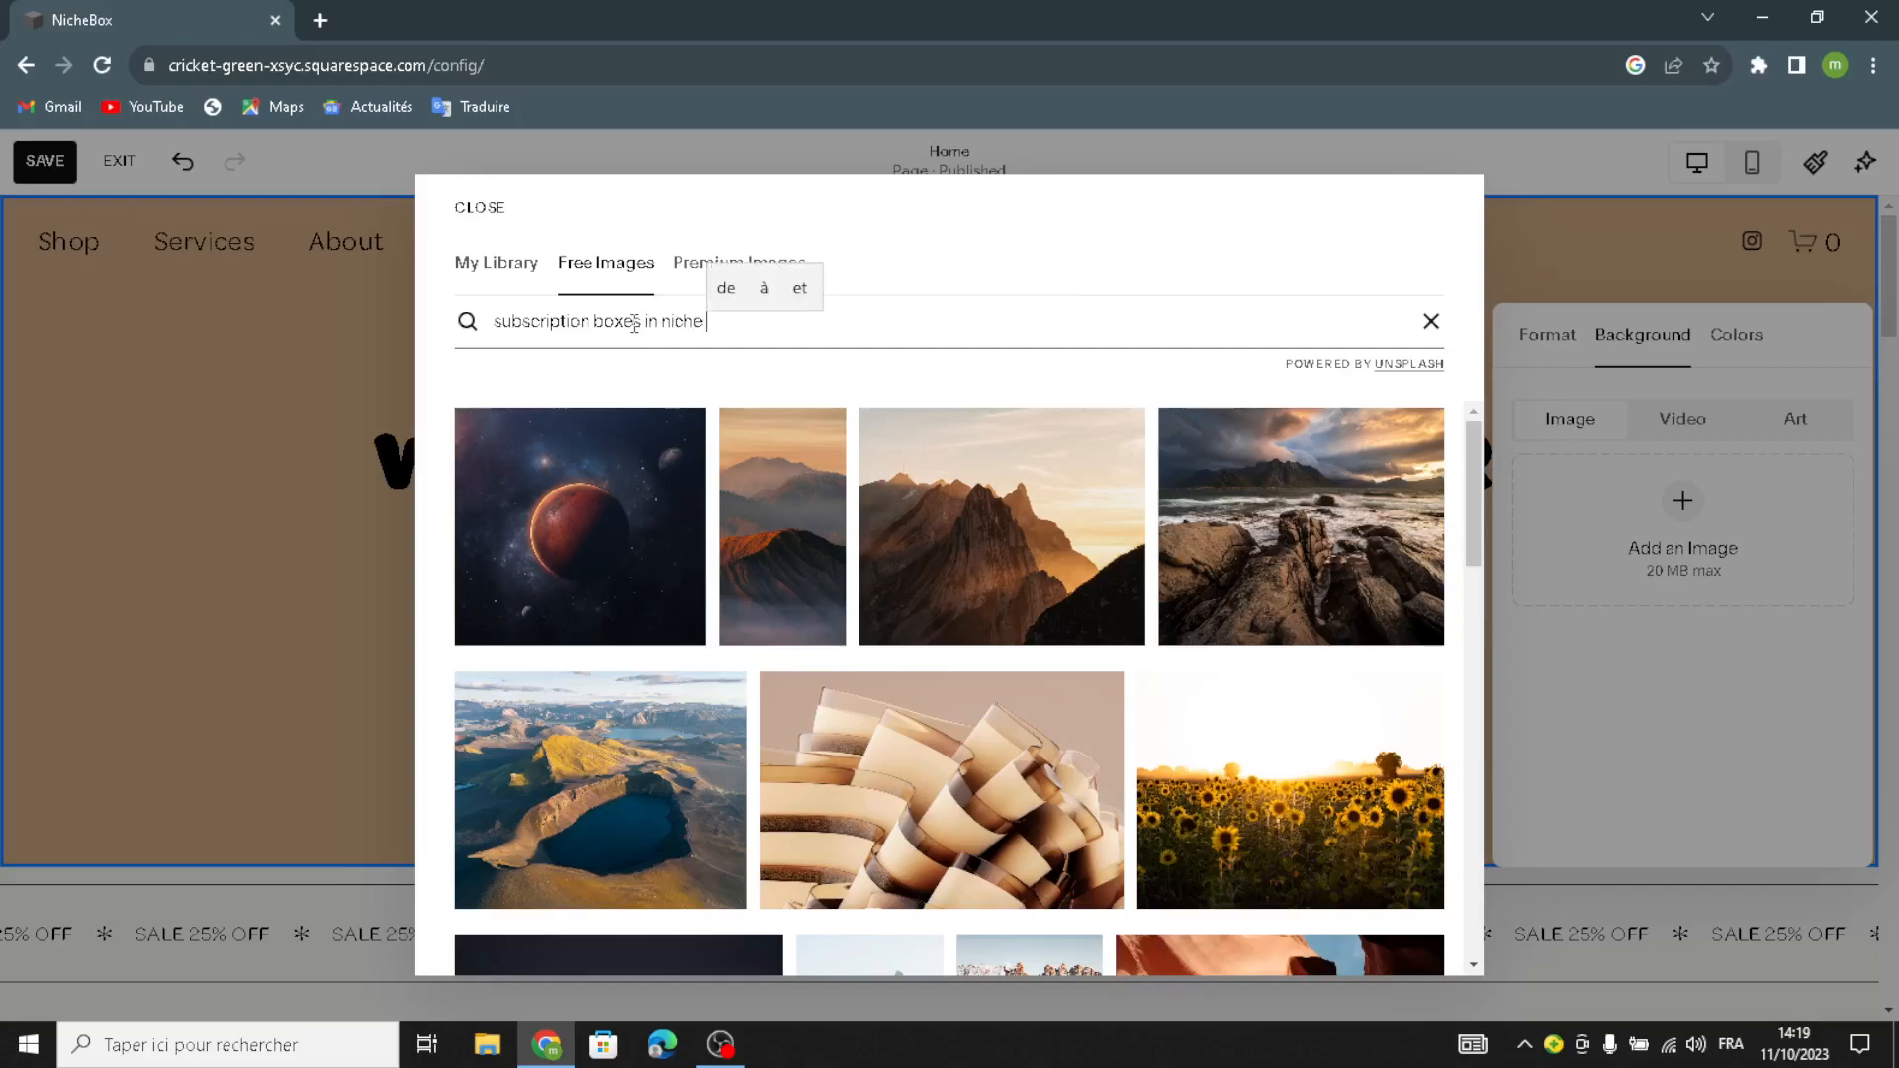
pyautogui.write('erests')
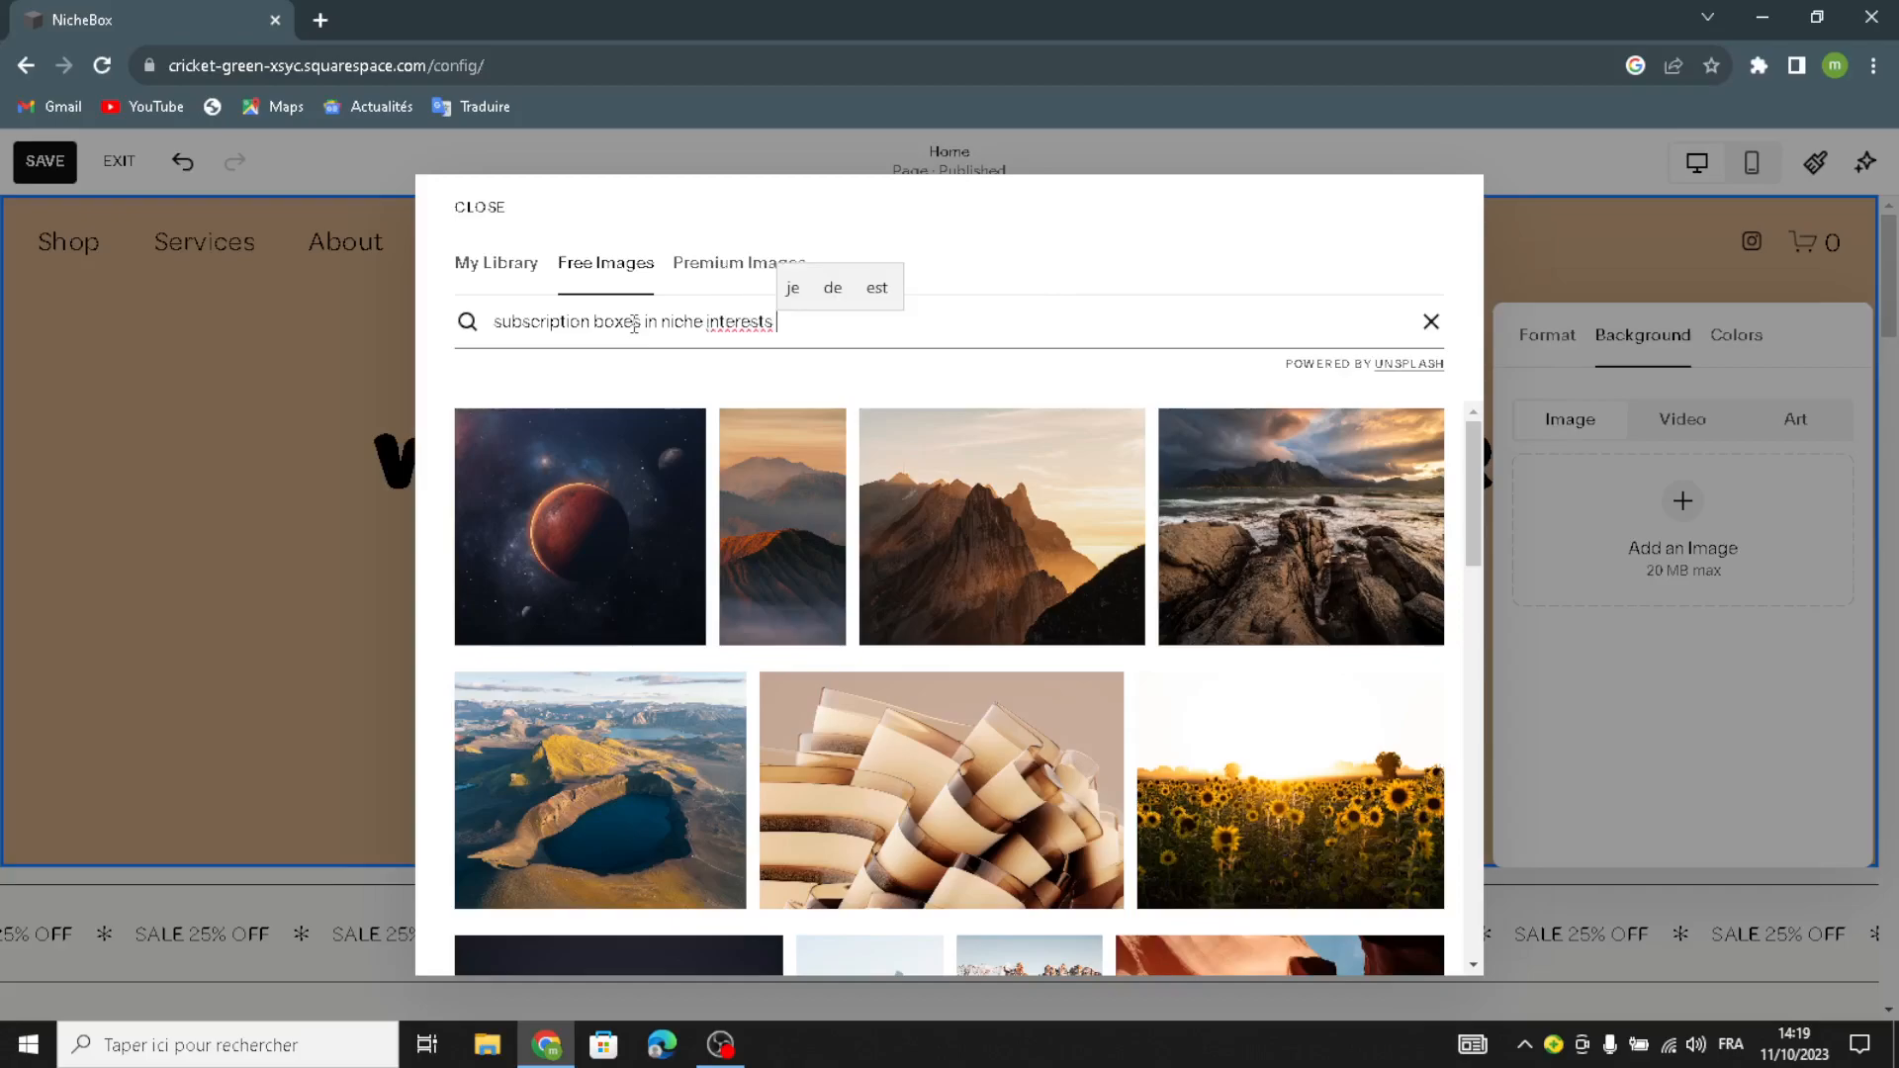
pyautogui.press('Return')
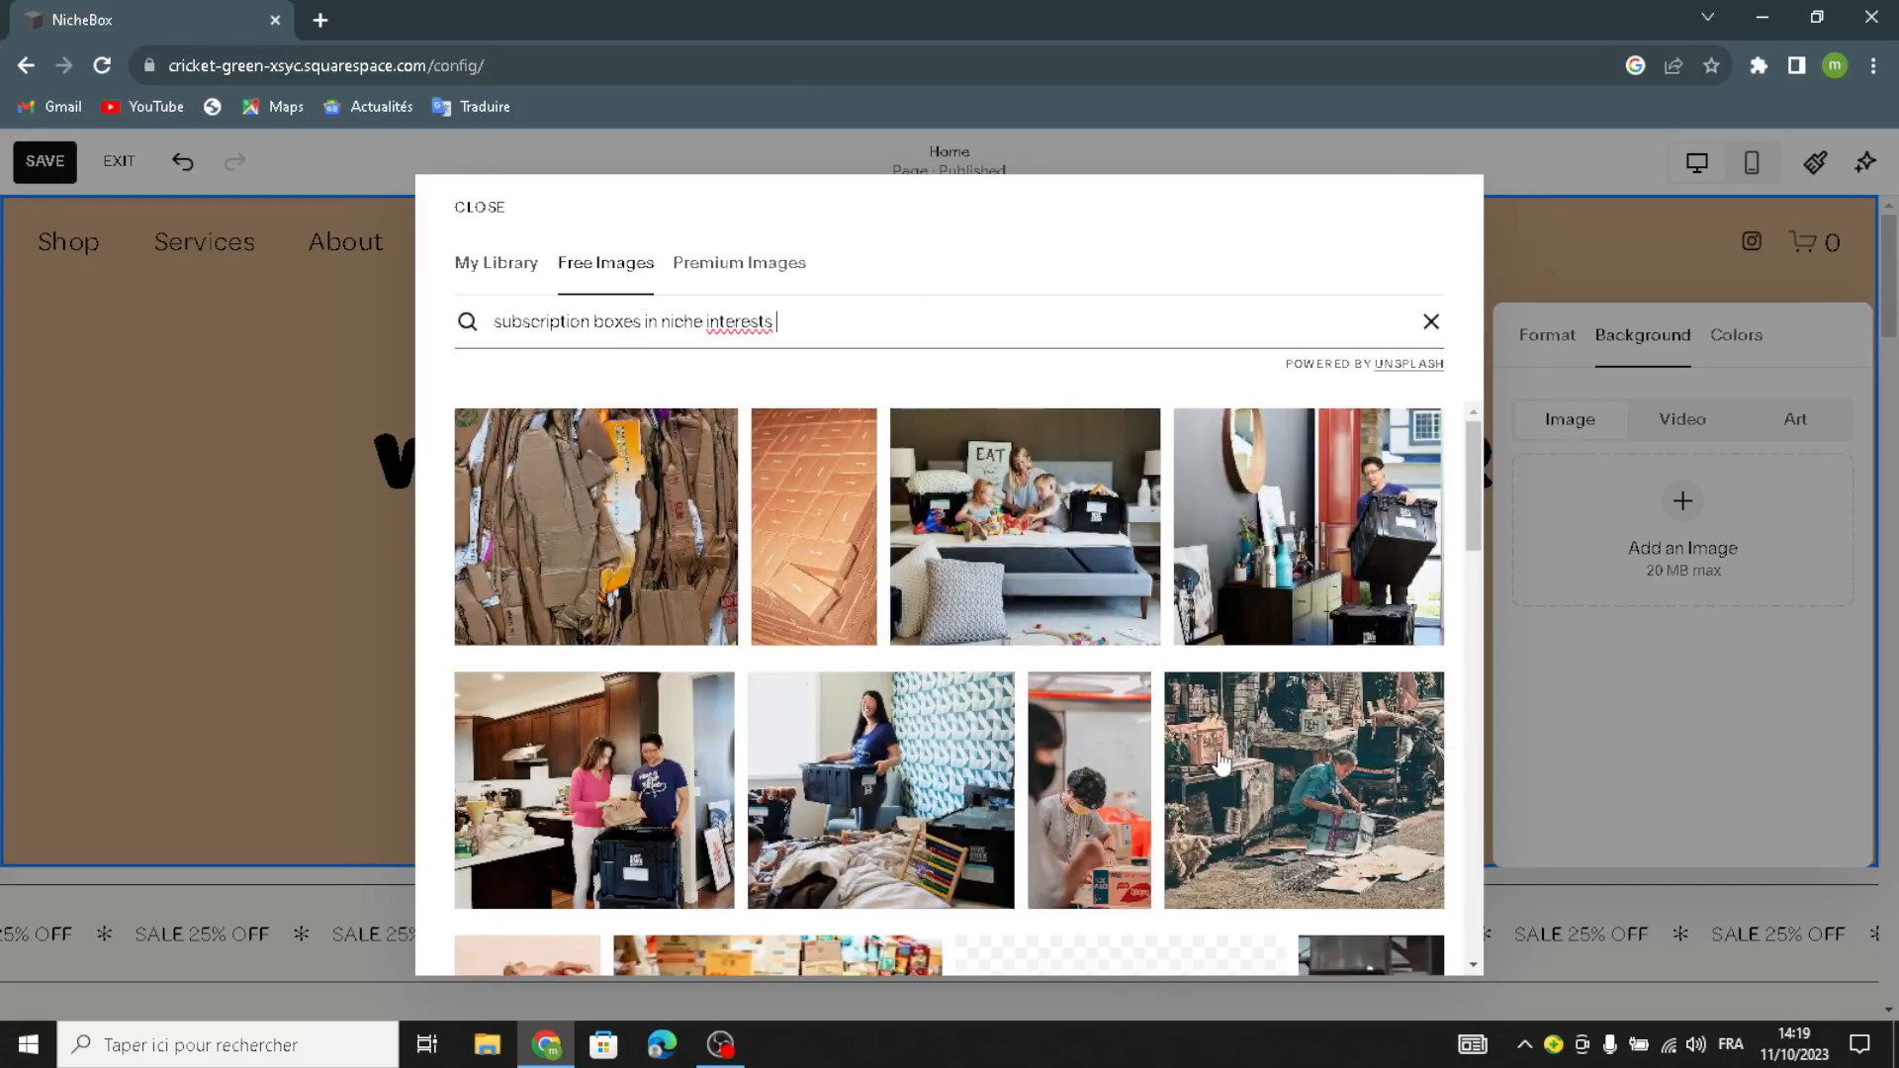
# Step: Set the photo of the open cardboard box with black shoes on a wooden floor as the welcome section's background
pyautogui.scroll(-3, 1222, 766)
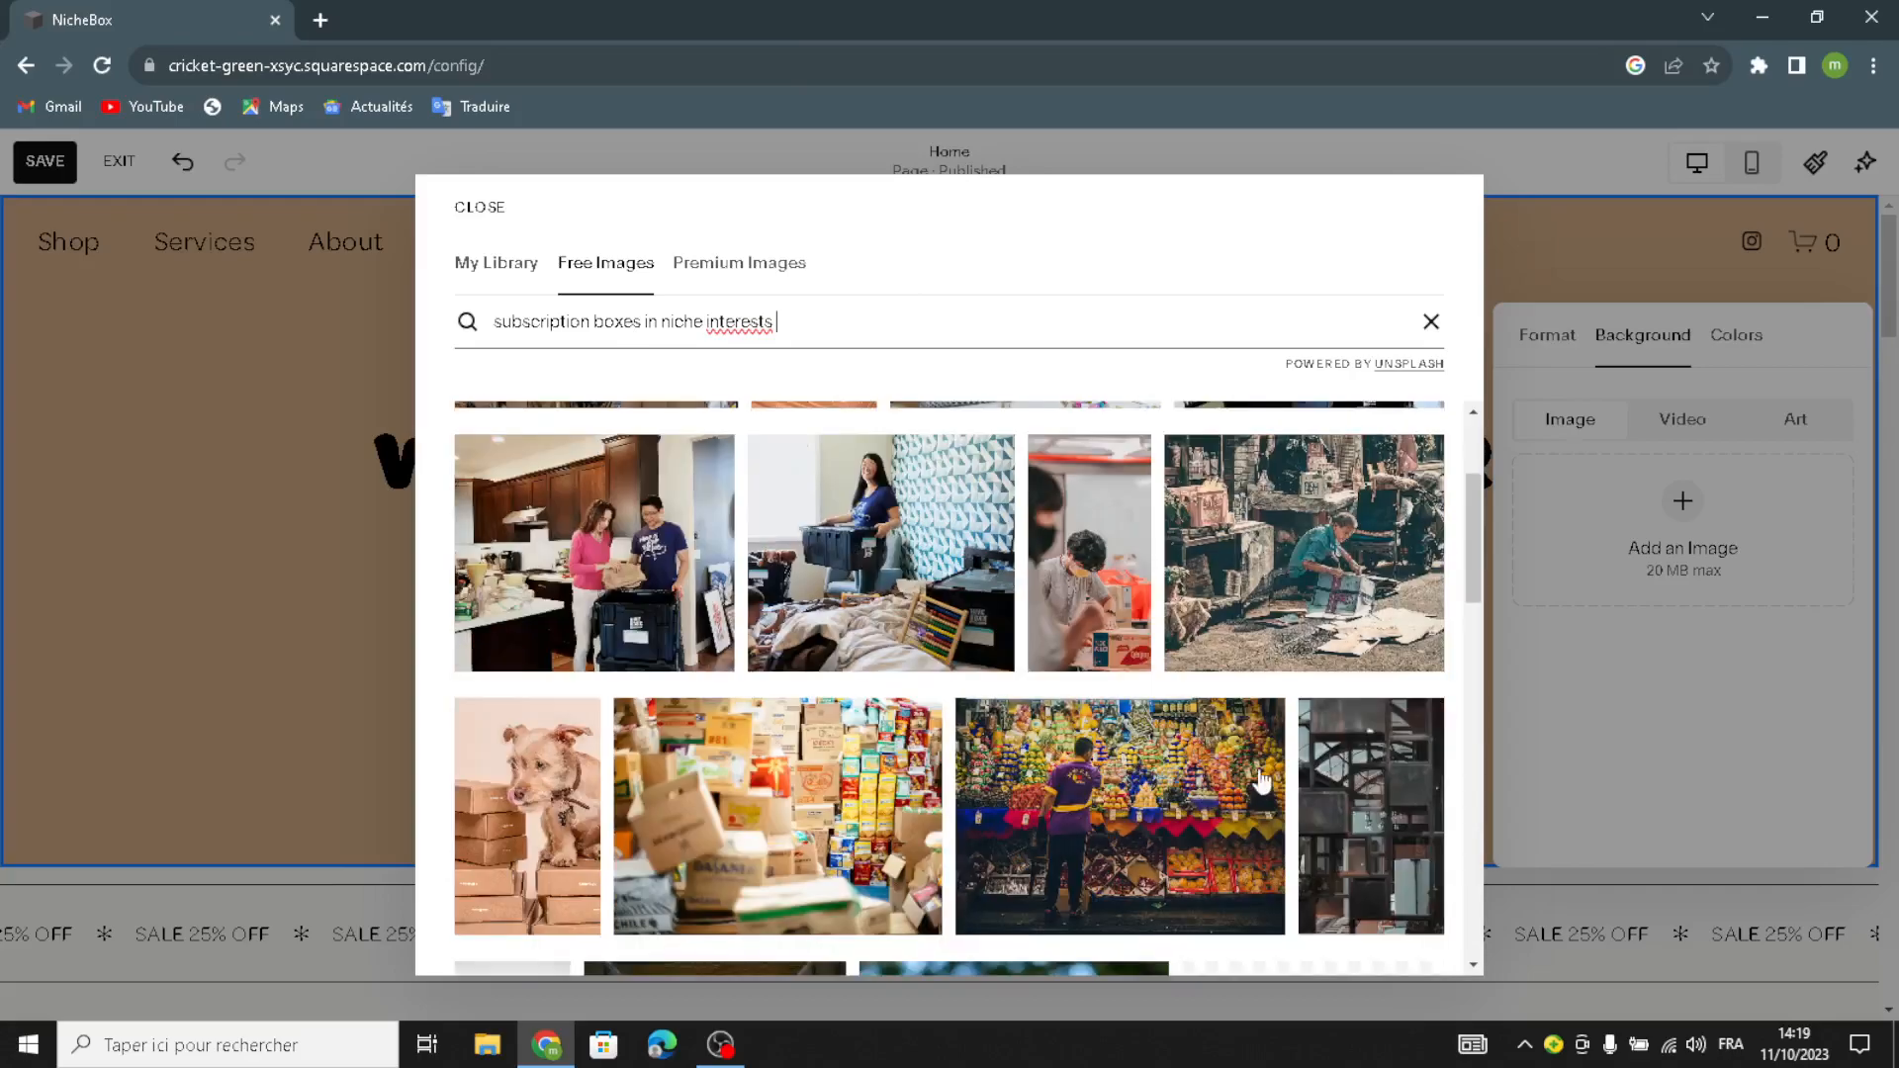
pyautogui.scroll(-5, 1072, 776)
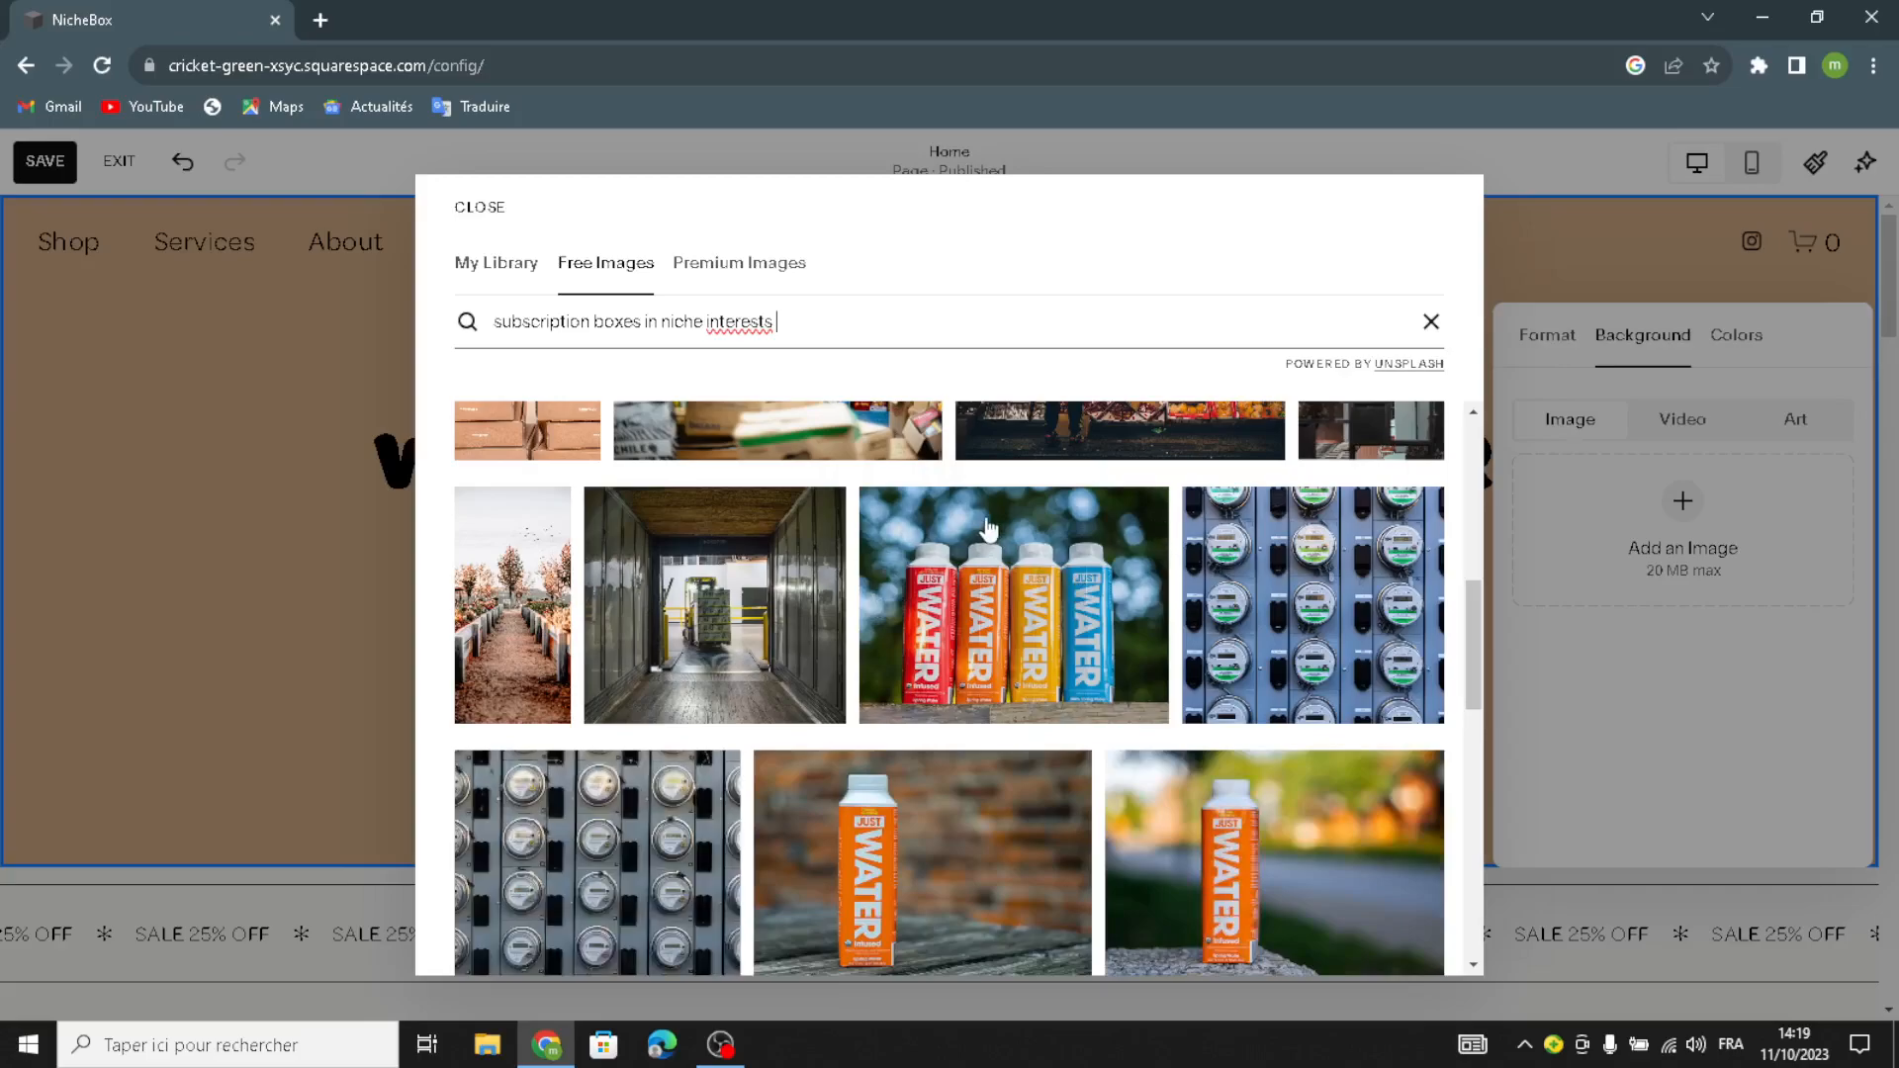
pyautogui.scroll(1, 987, 532)
pyautogui.scroll(2, 1275, 482)
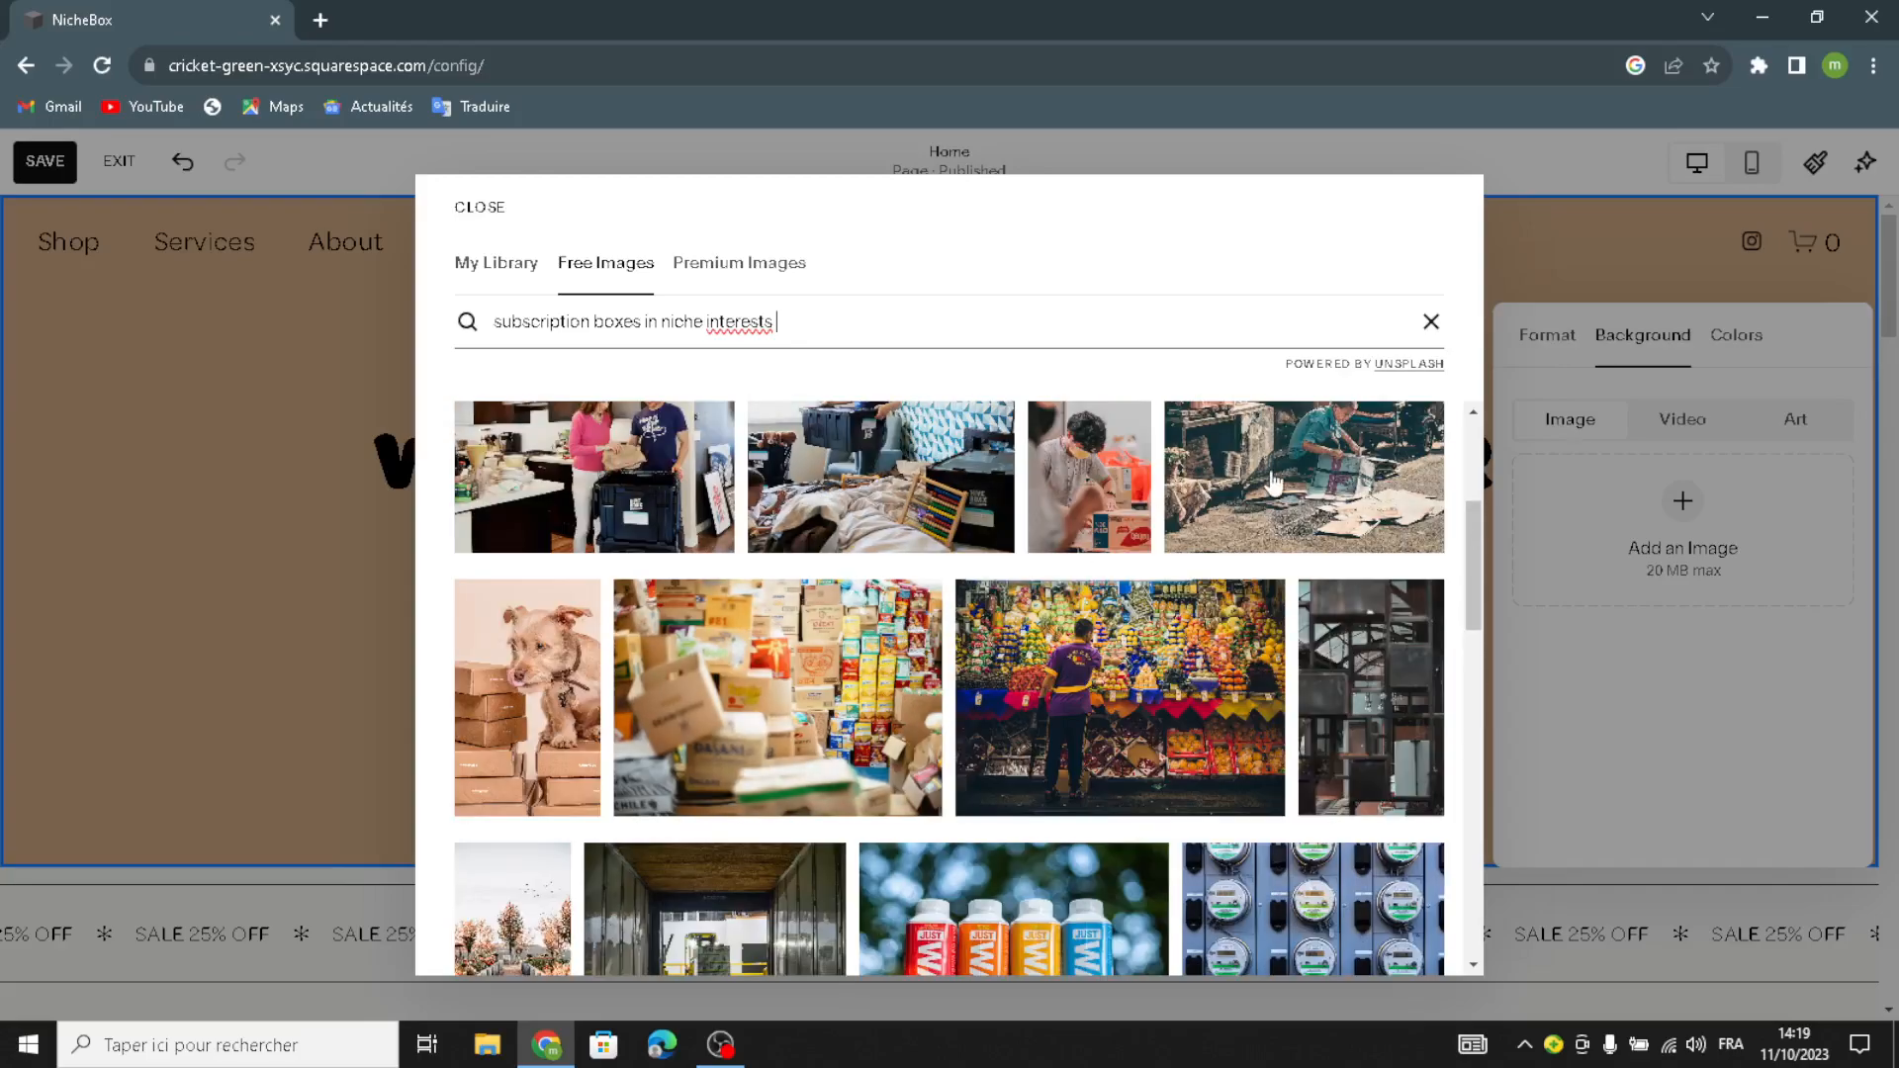
pyautogui.scroll(2, 1275, 482)
pyautogui.scroll(-2, 1184, 680)
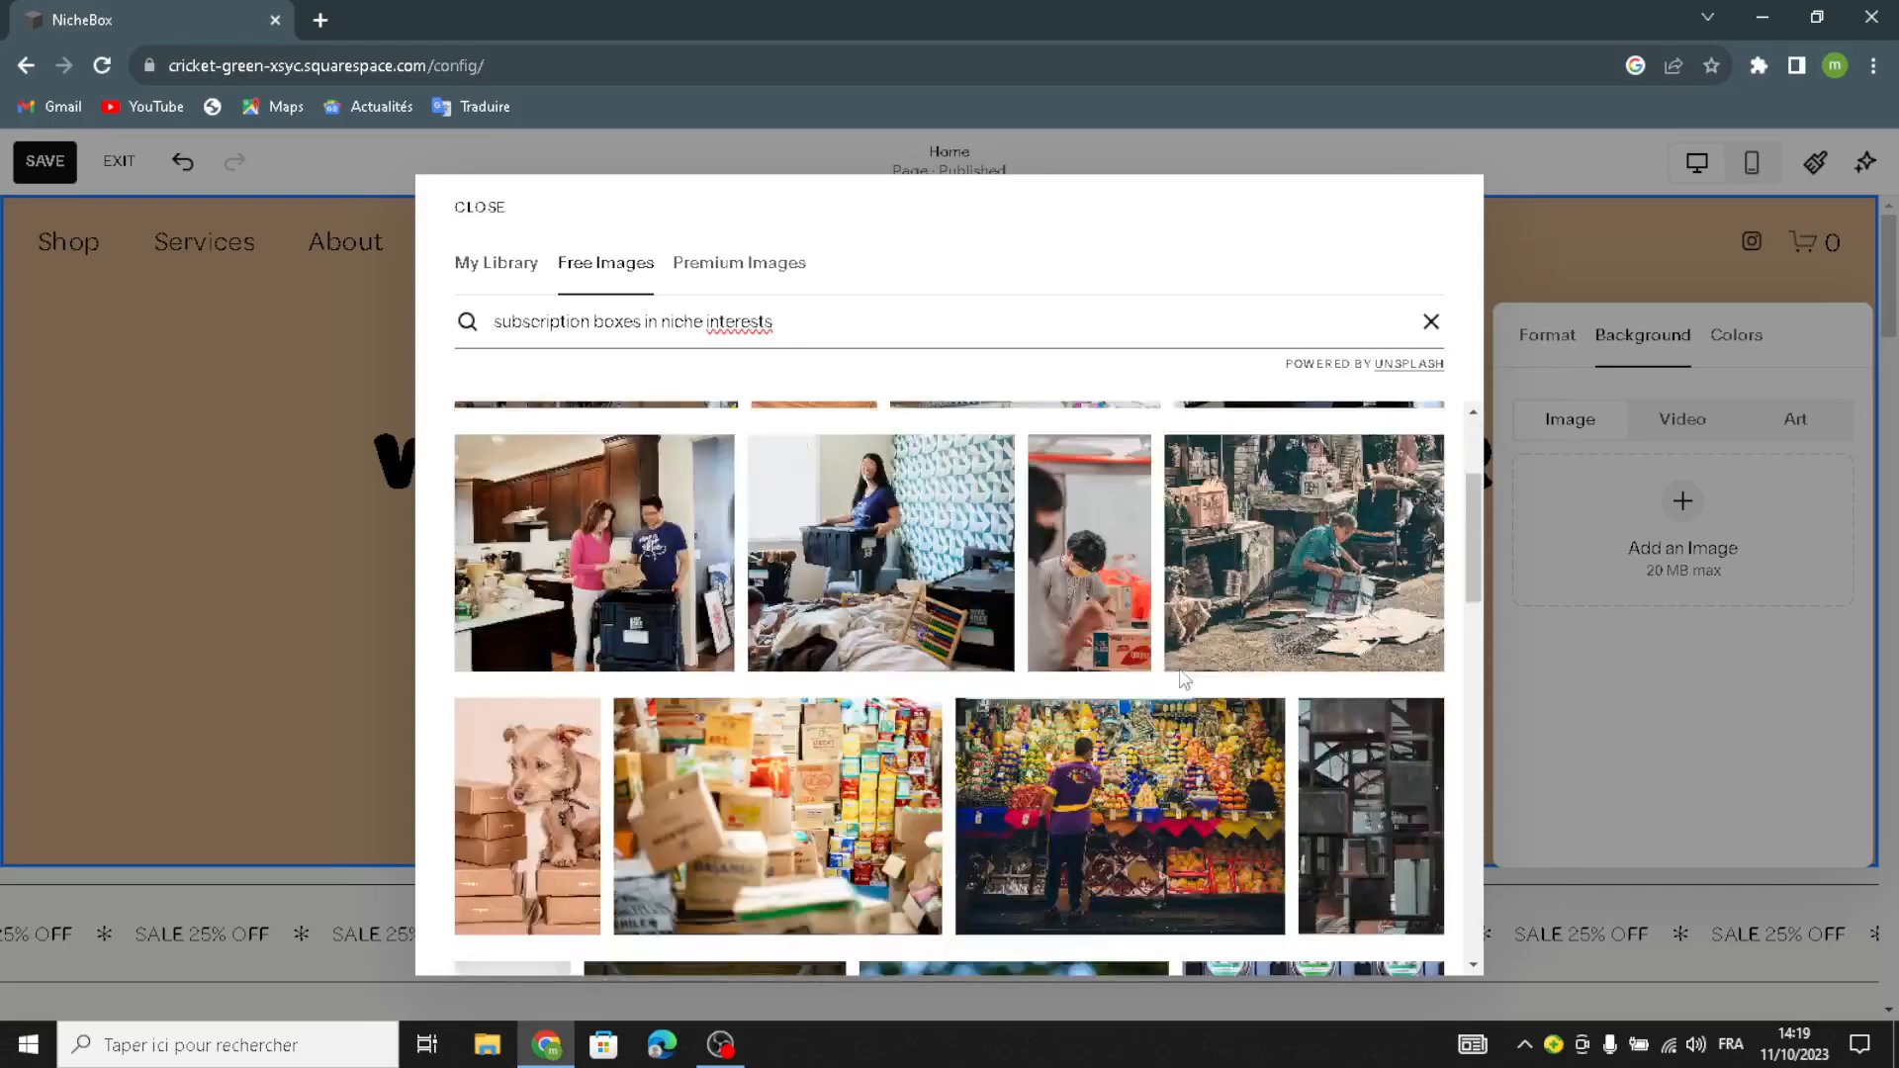
pyautogui.scroll(-5, 1184, 681)
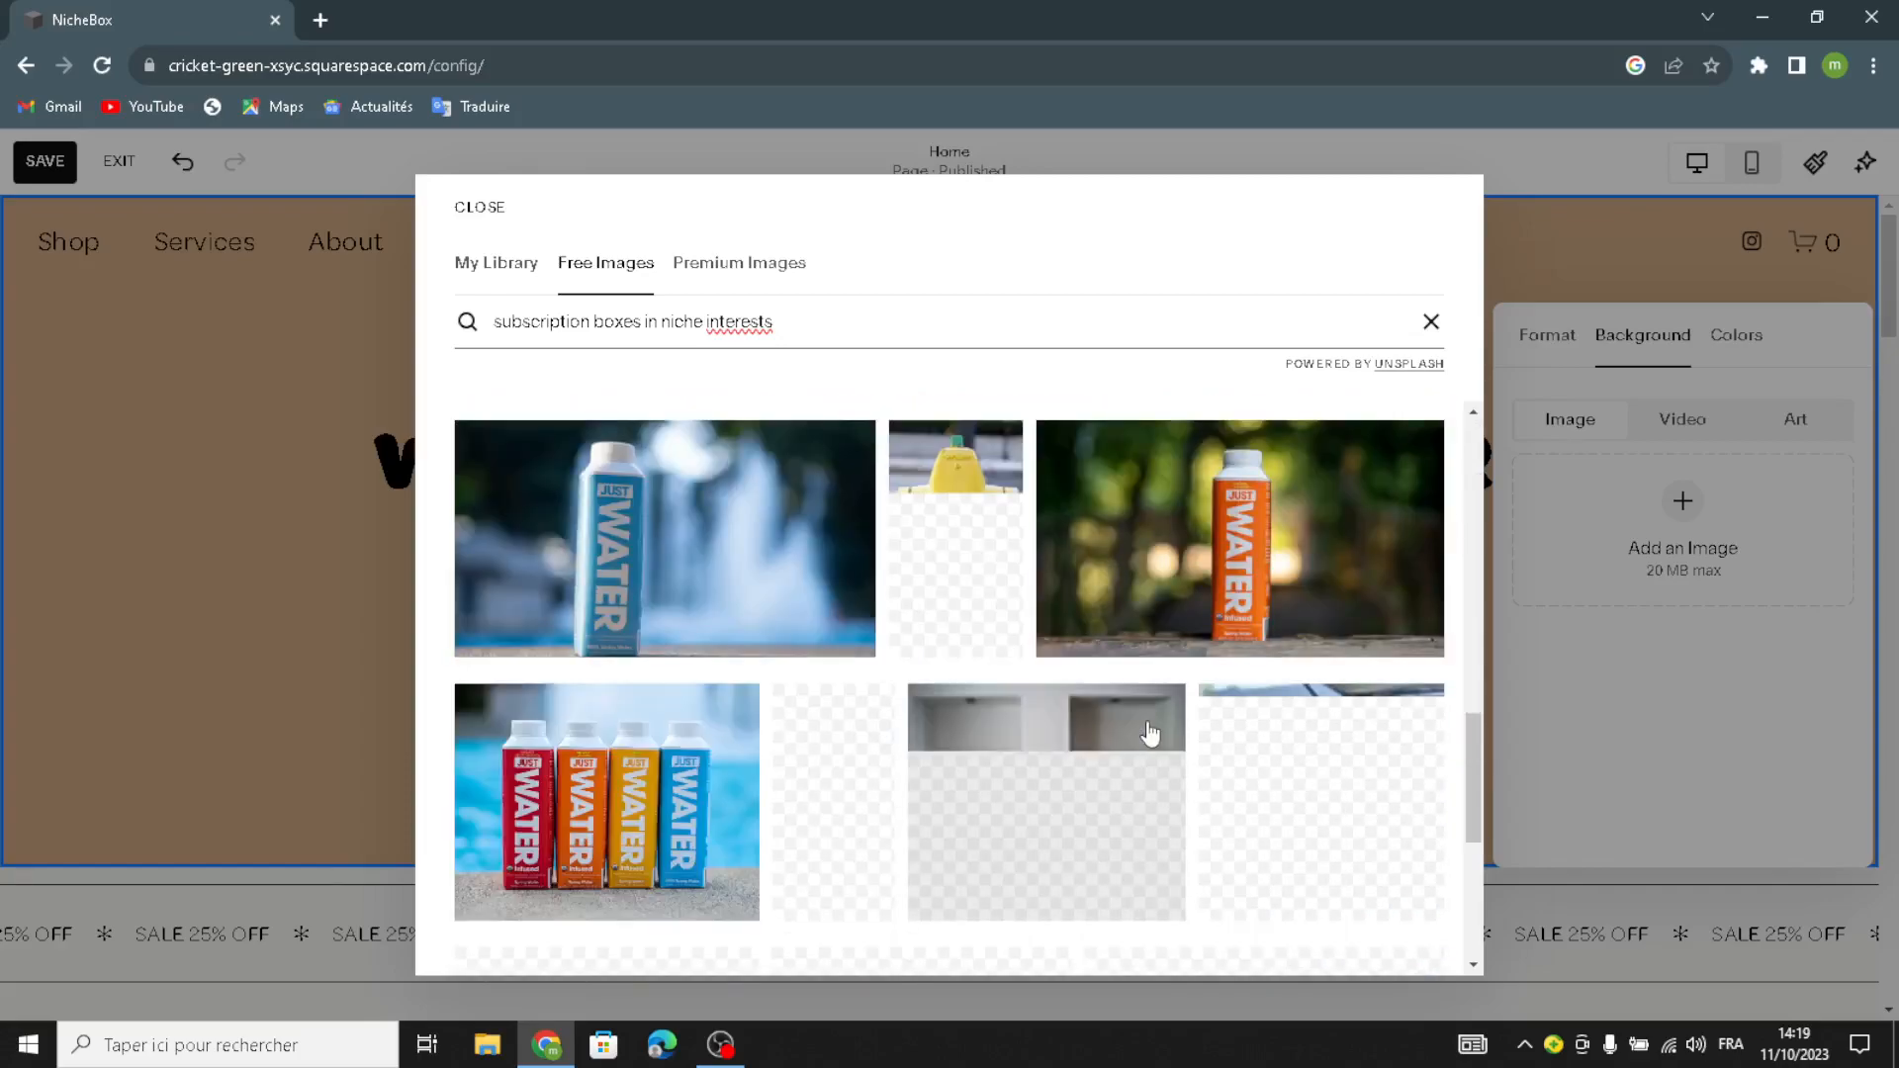
pyautogui.scroll(-2, 1147, 730)
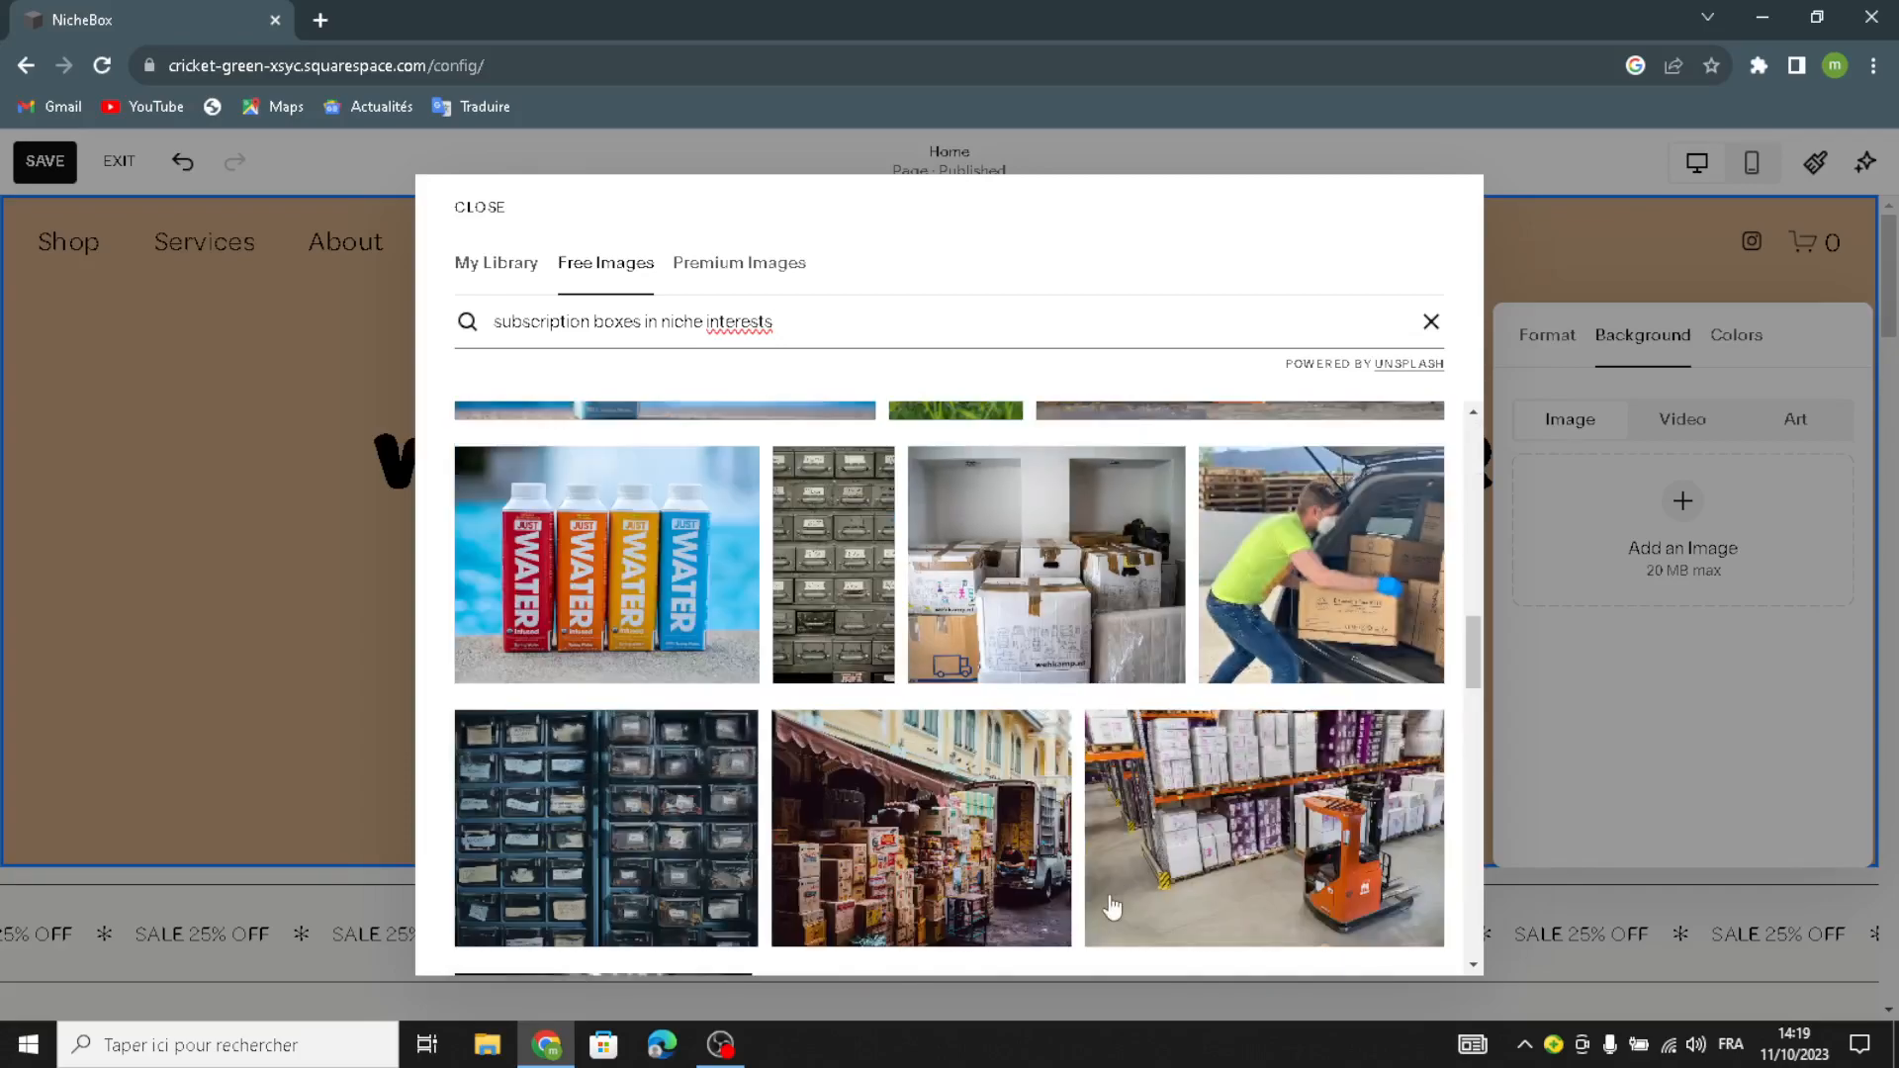
pyautogui.scroll(-2, 1123, 919)
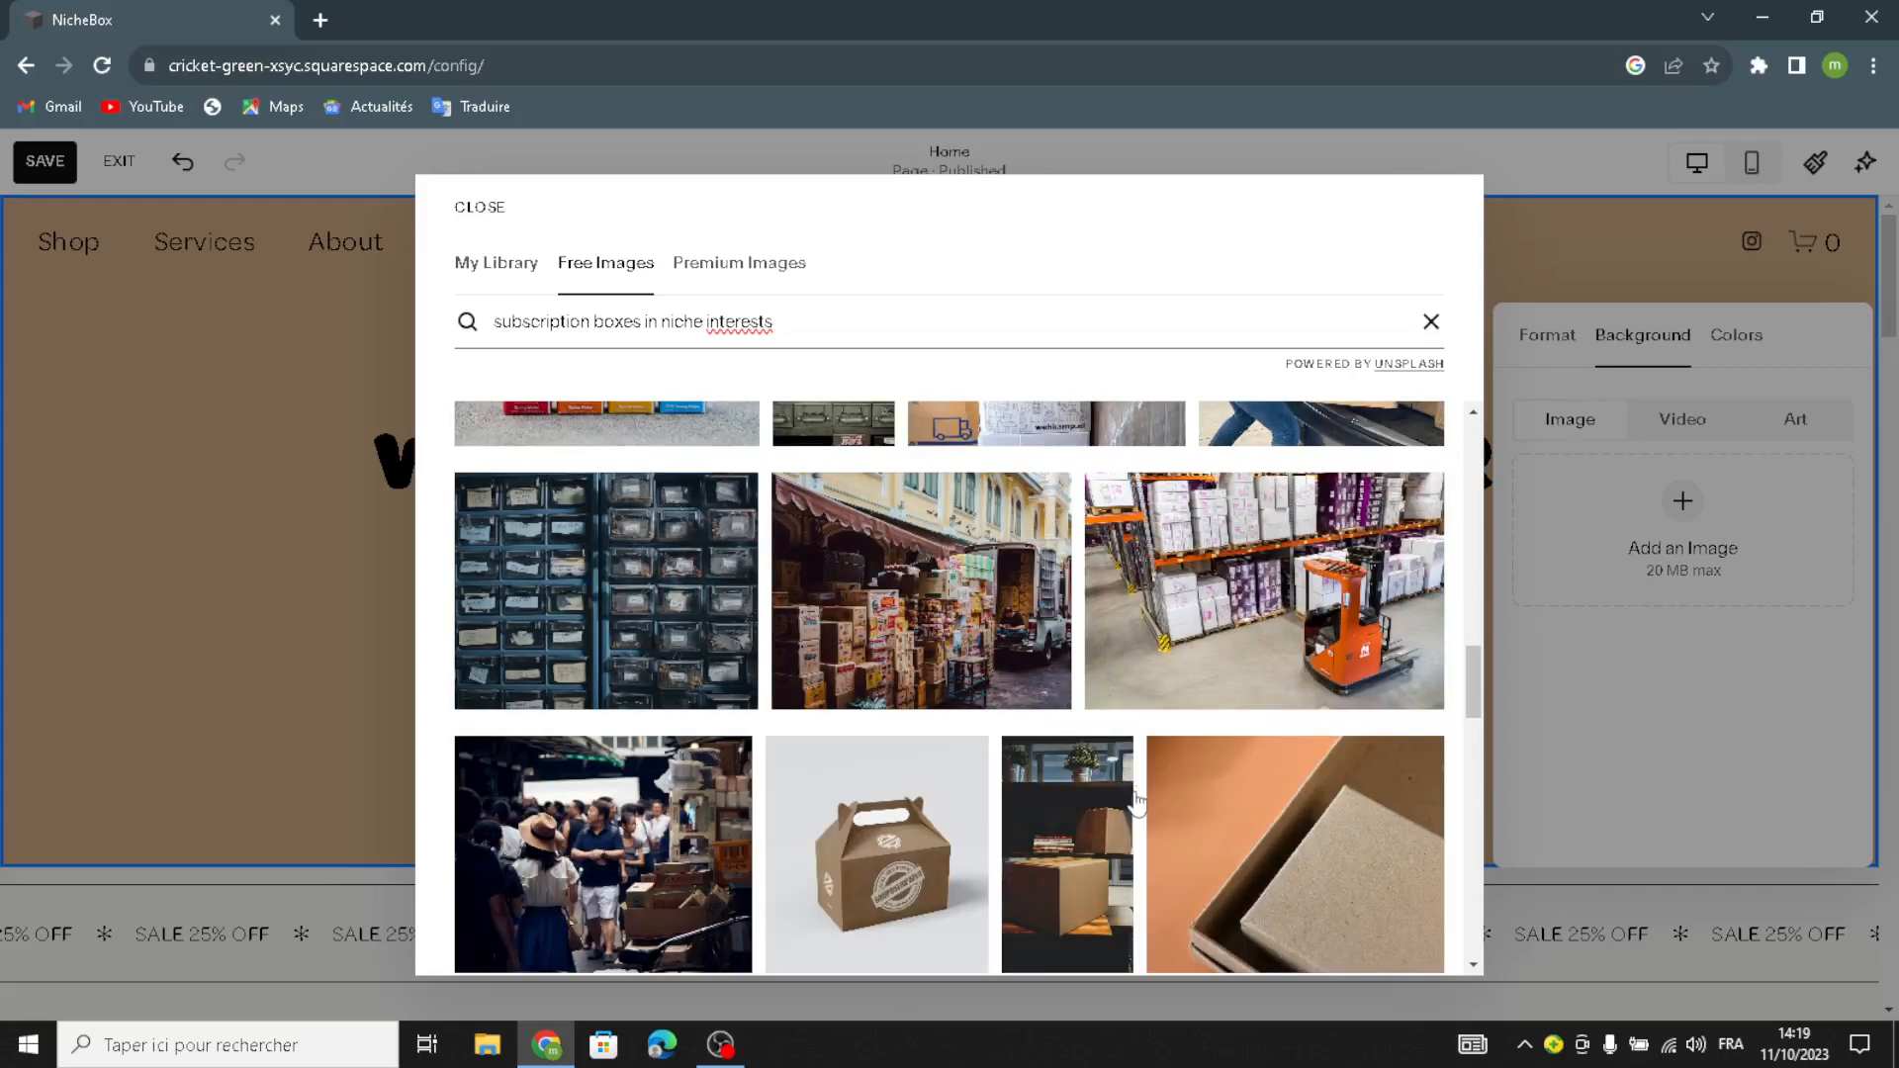
pyautogui.scroll(-2, 1177, 781)
pyautogui.scroll(-2, 1187, 782)
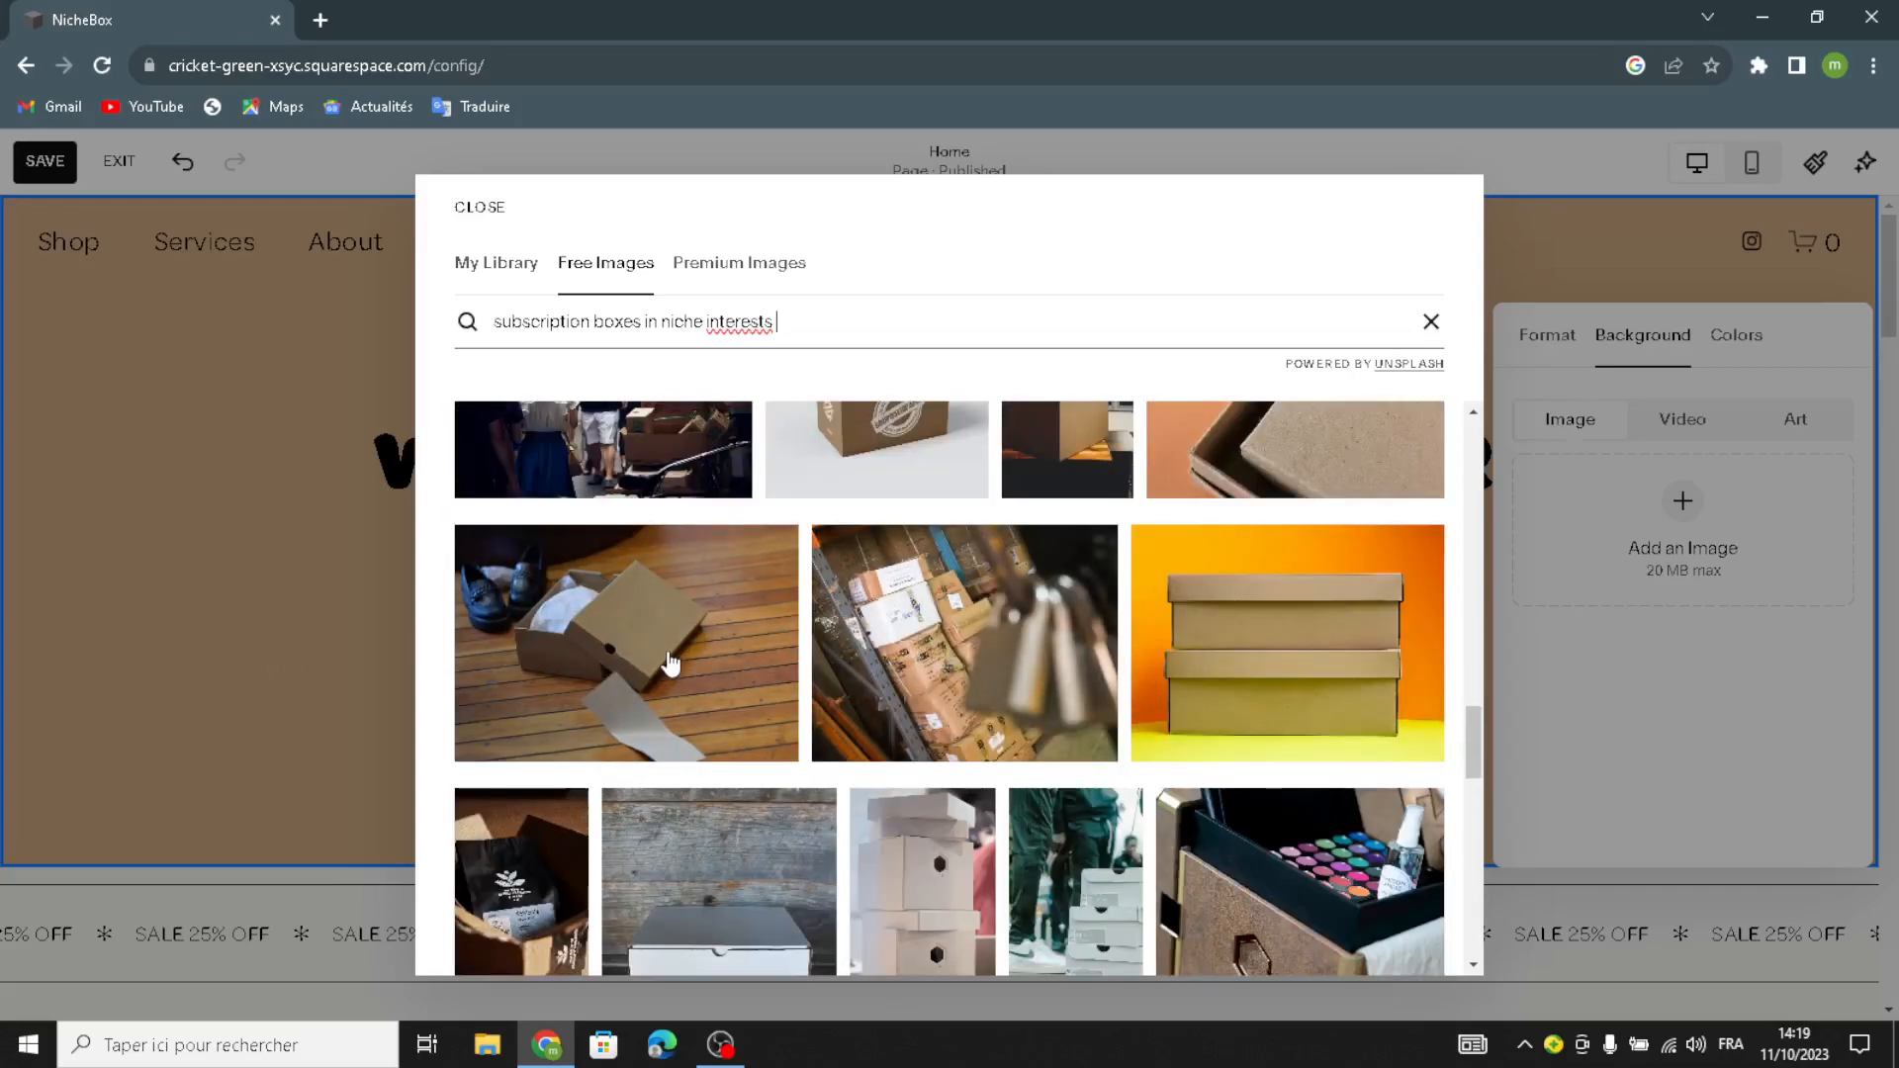
pyautogui.click(737, 747)
pyautogui.click(1365, 671)
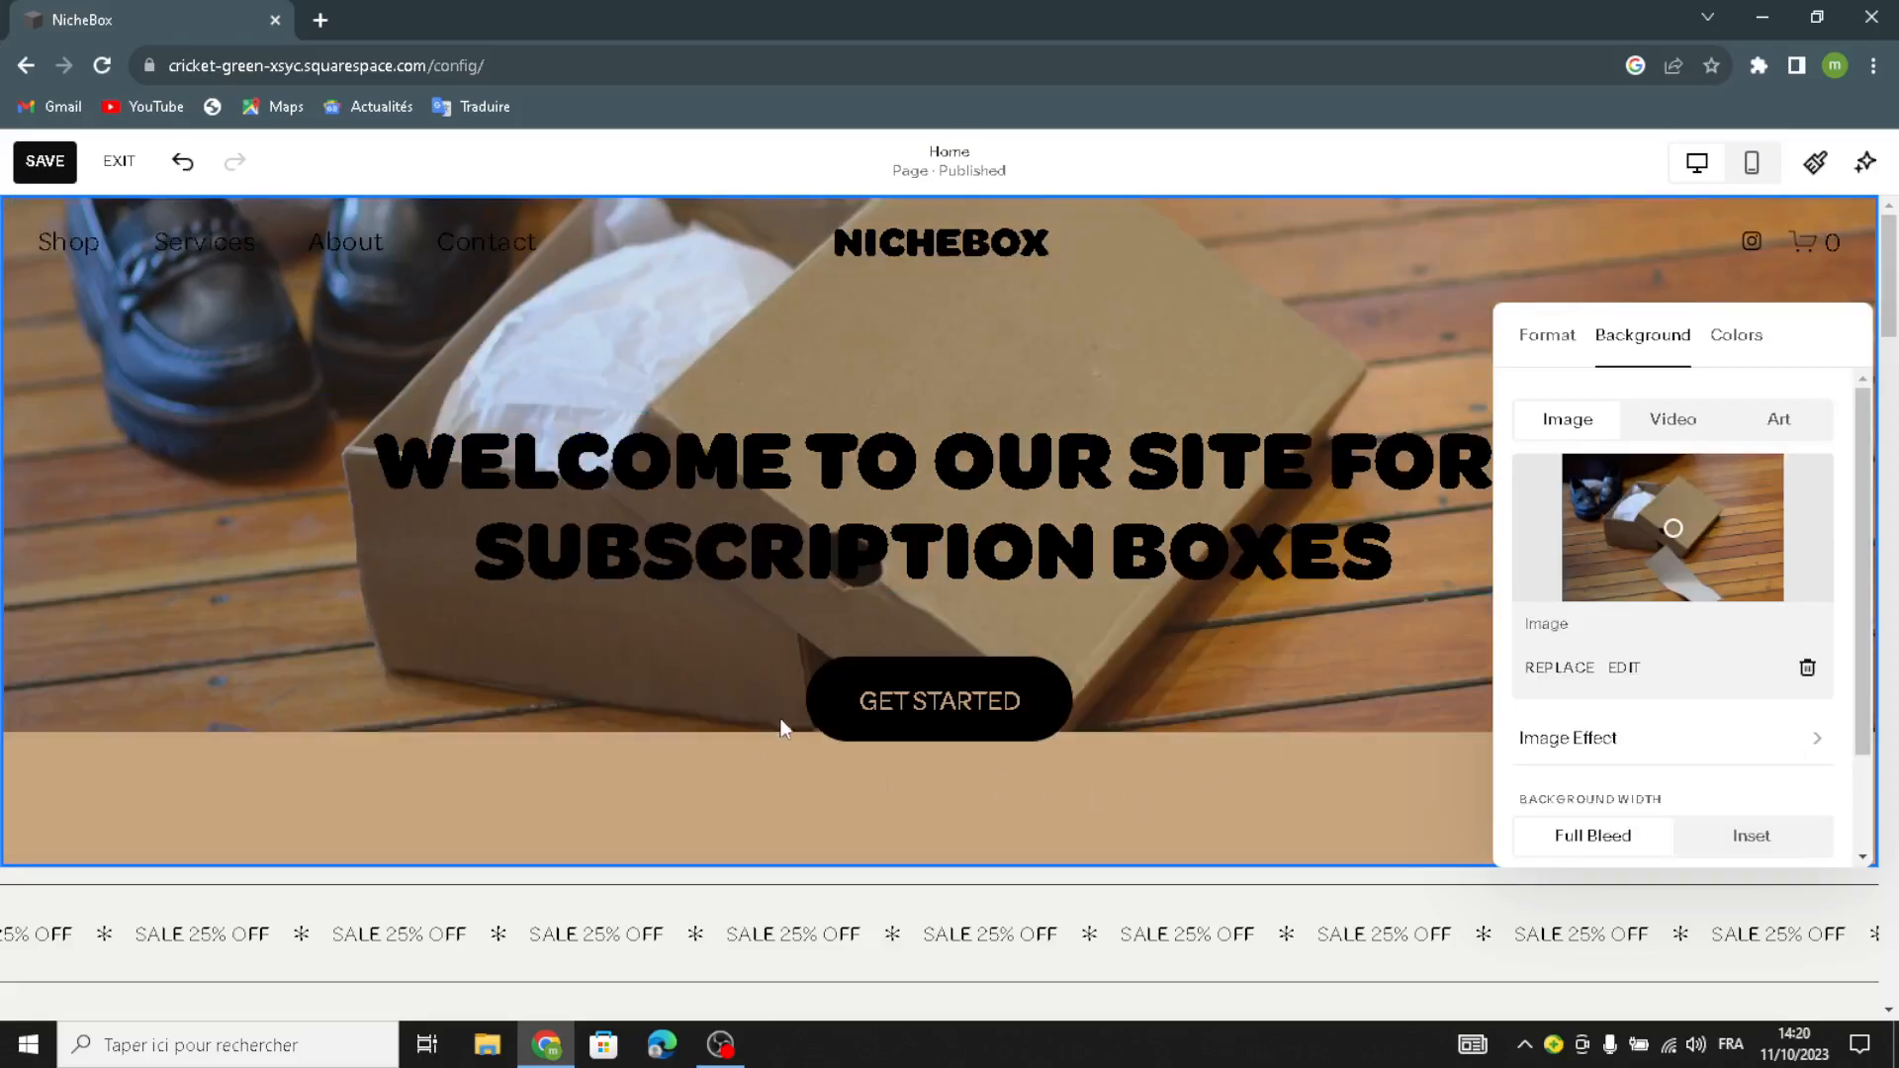
# Step: Review the header's site title, logo image and mobile logo image settings
pyautogui.click(1001, 263)
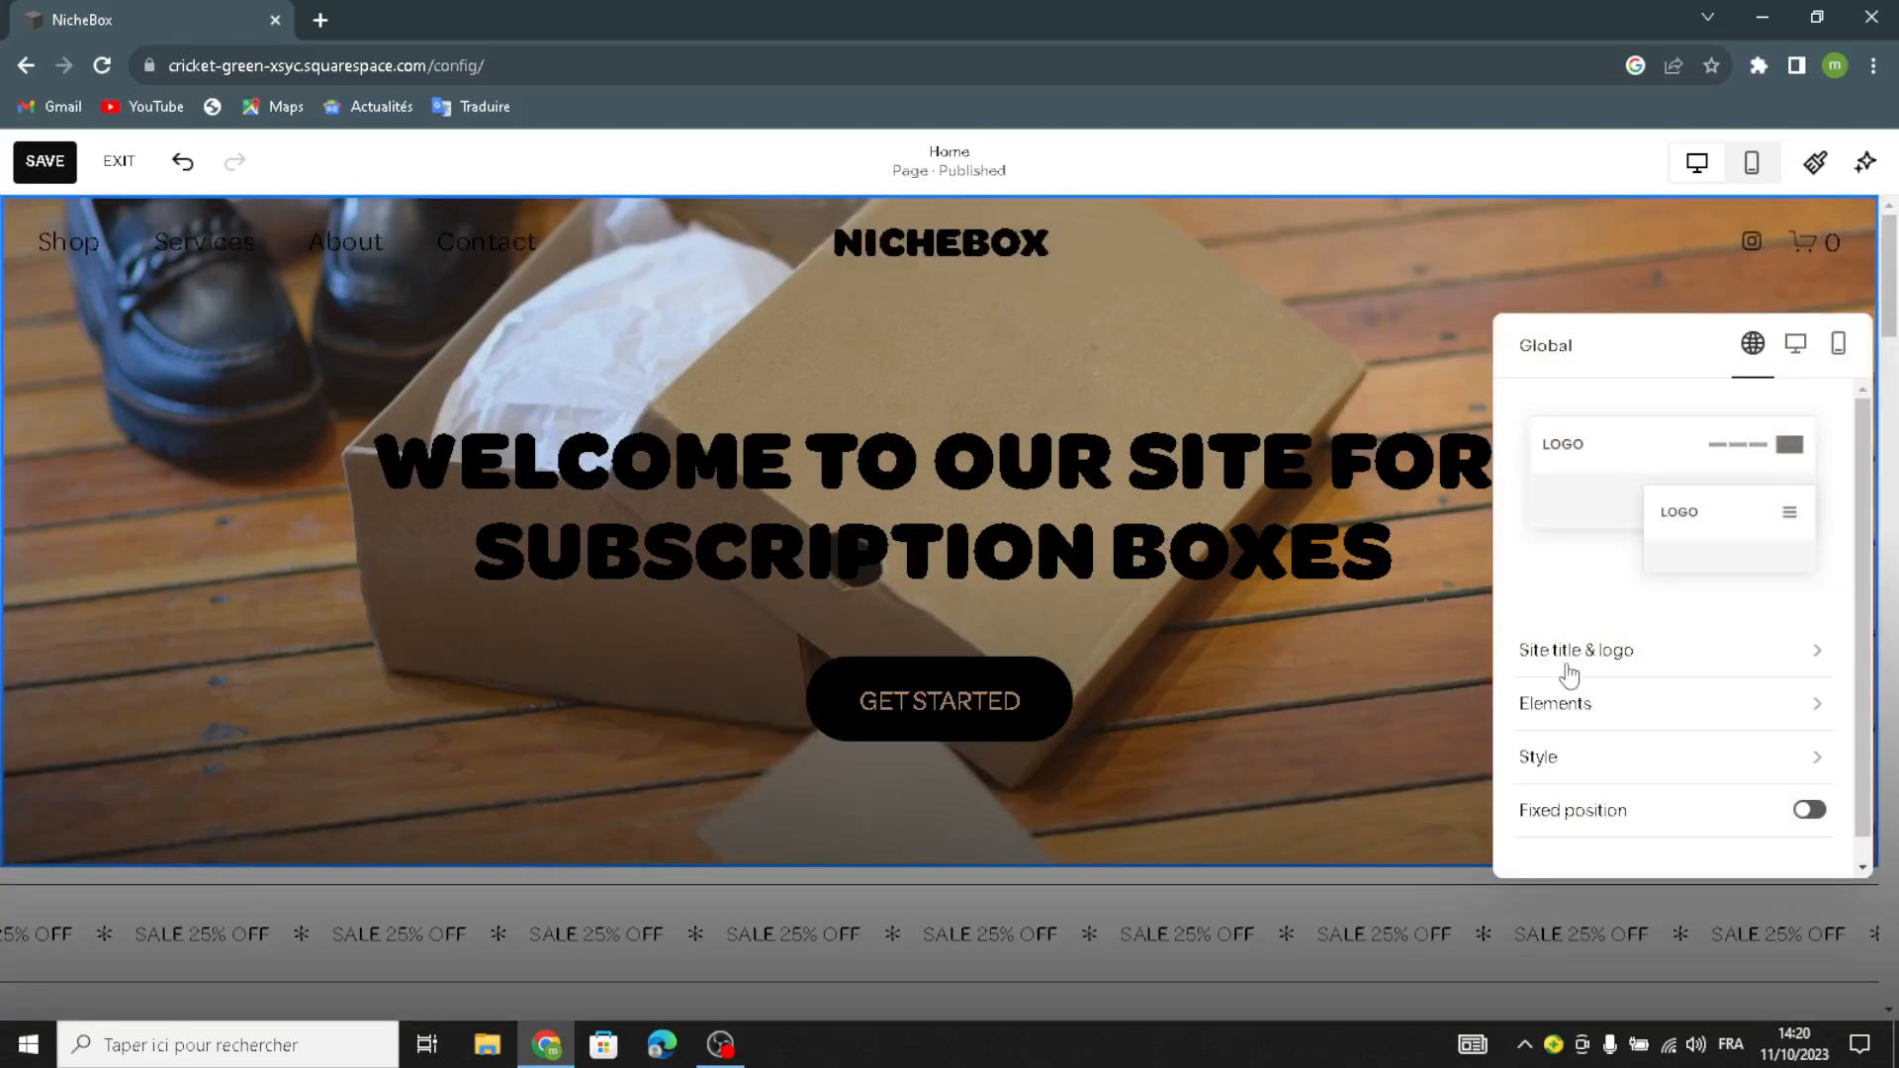
pyautogui.click(1573, 653)
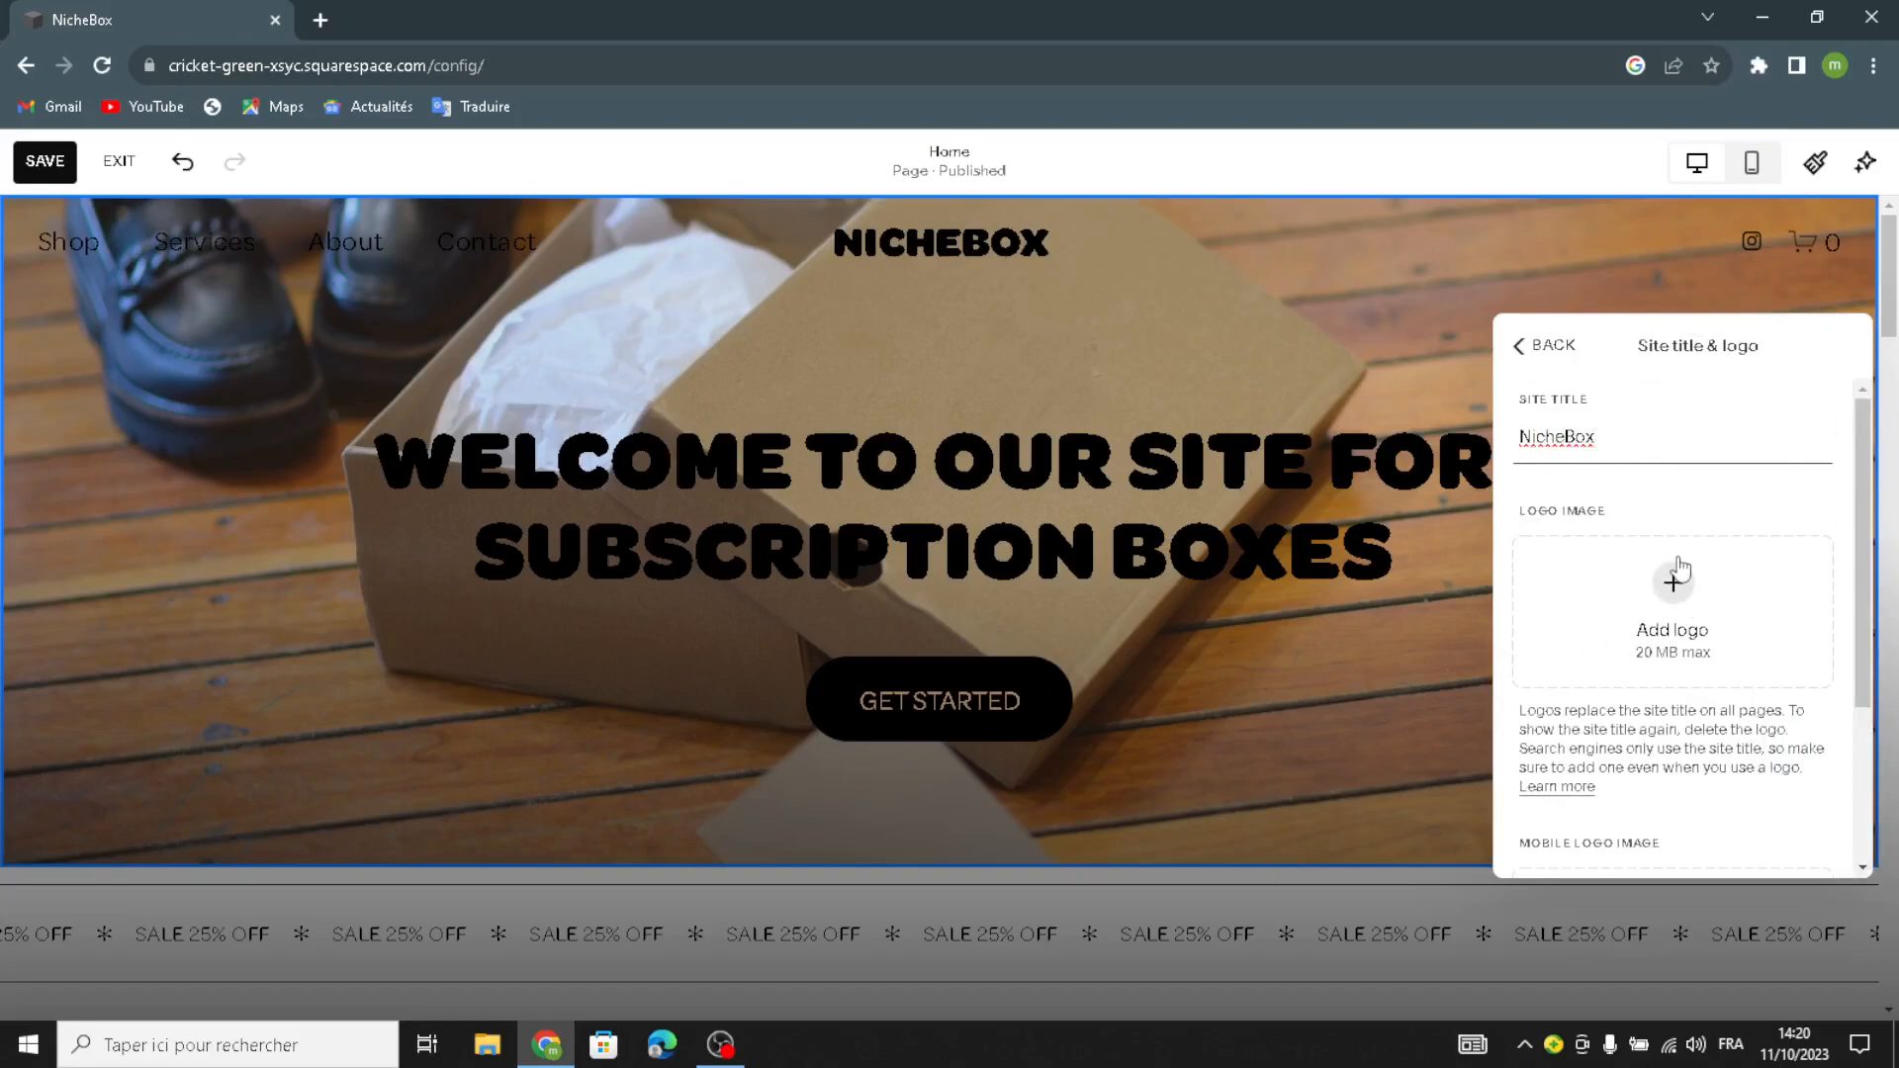
pyautogui.click(1671, 588)
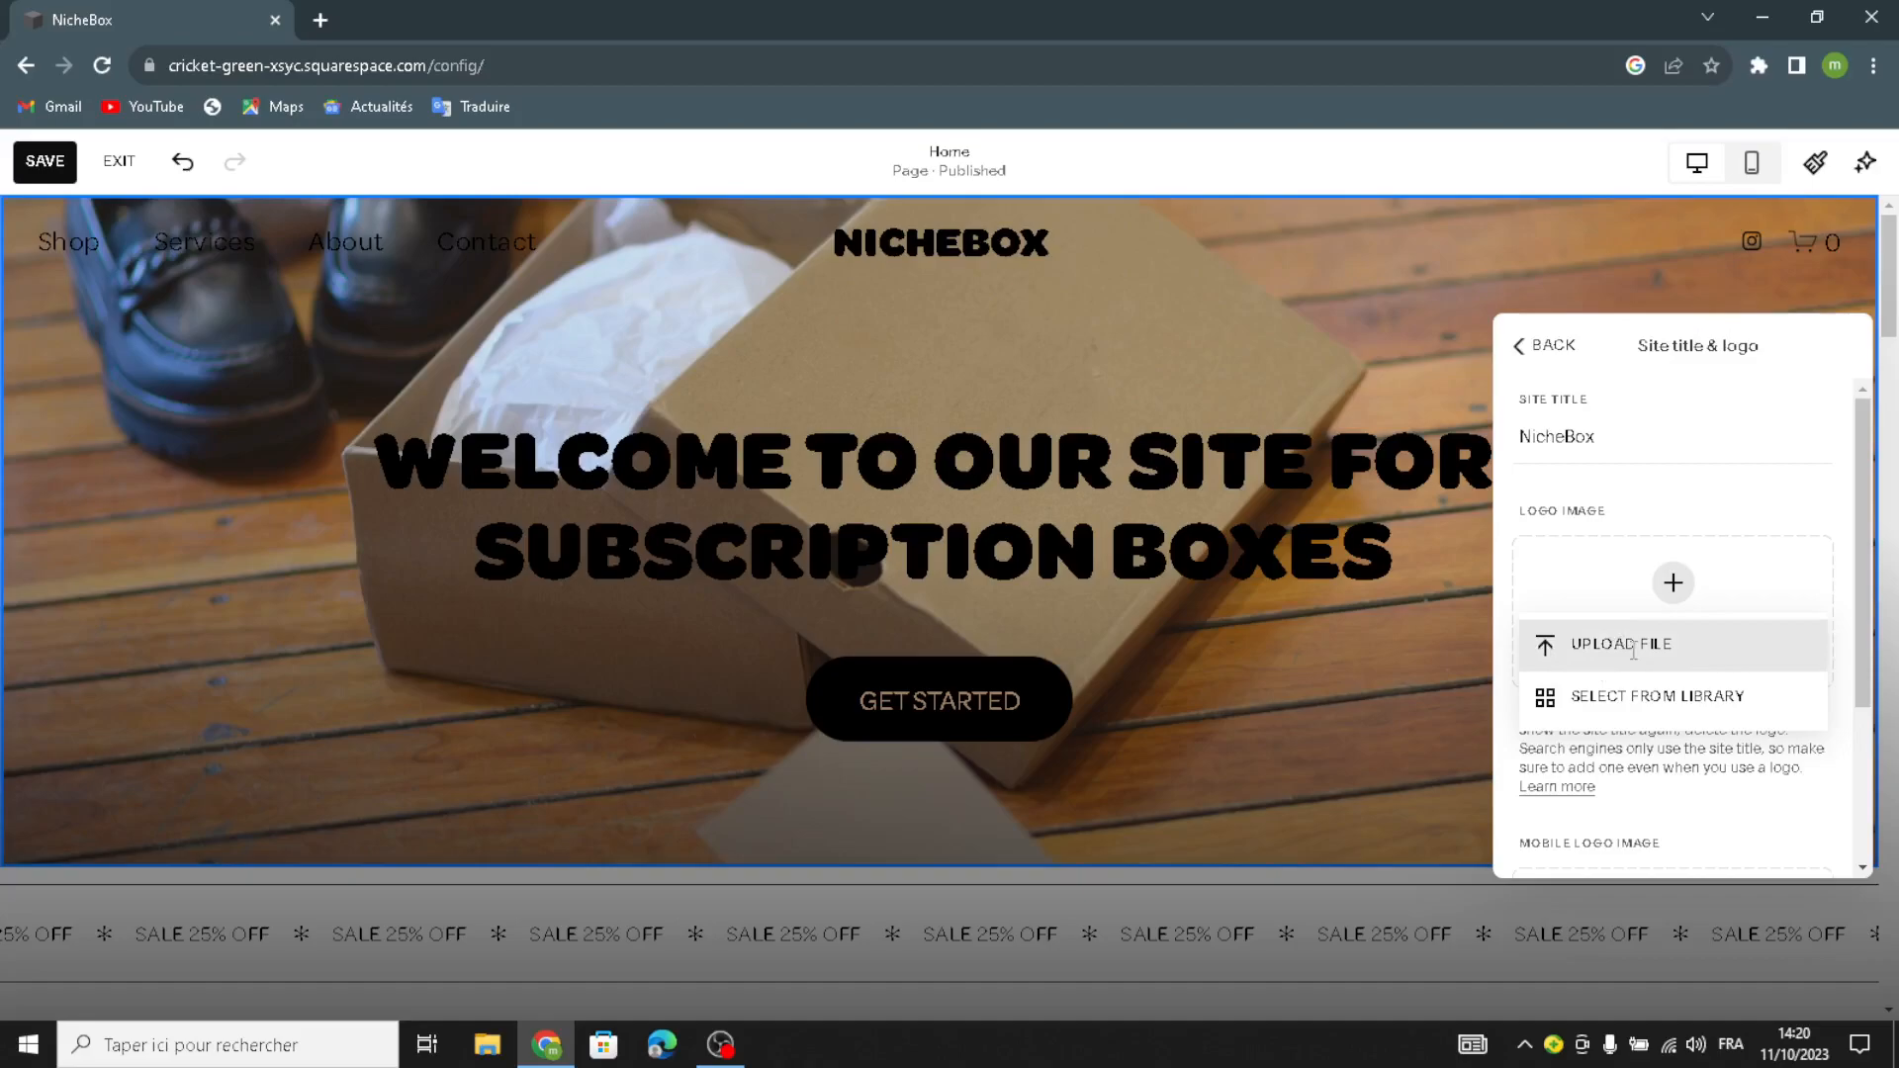
pyautogui.click(1605, 478)
pyautogui.scroll(-3, 1608, 590)
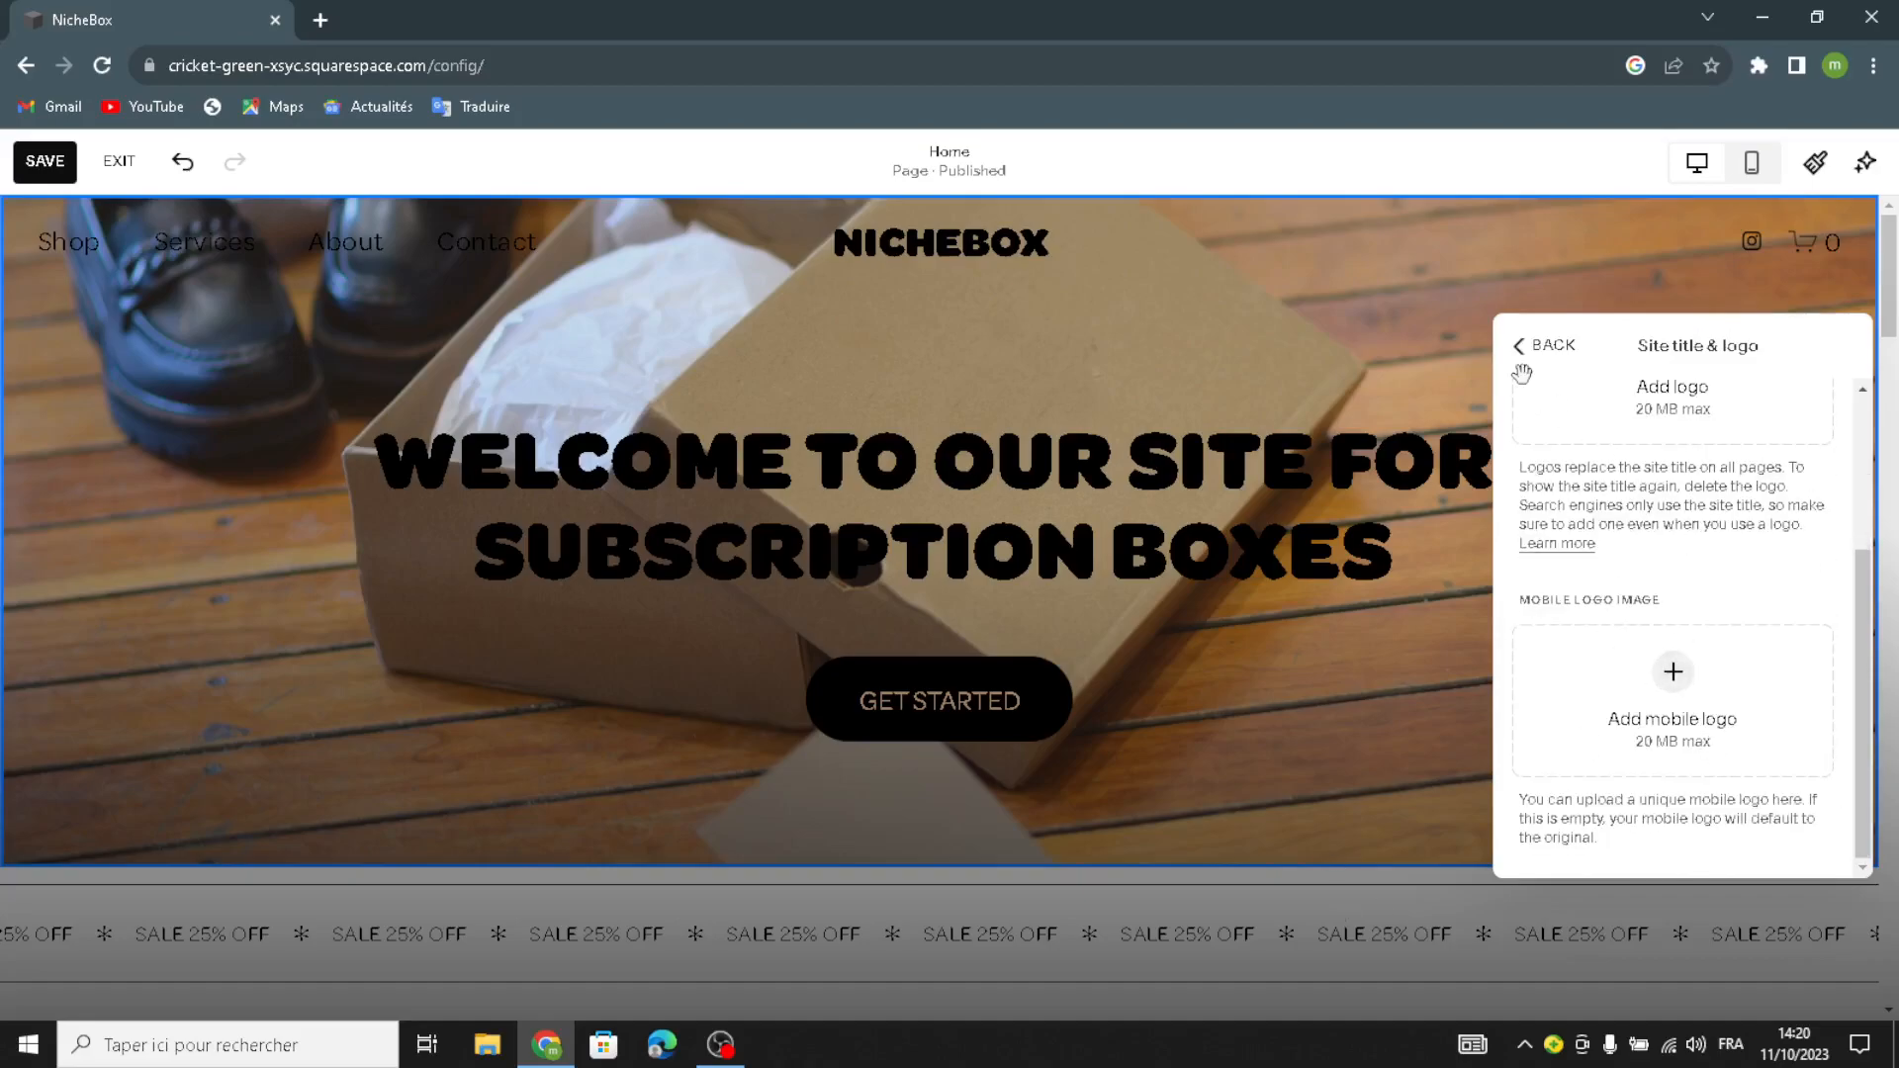
pyautogui.click(1548, 351)
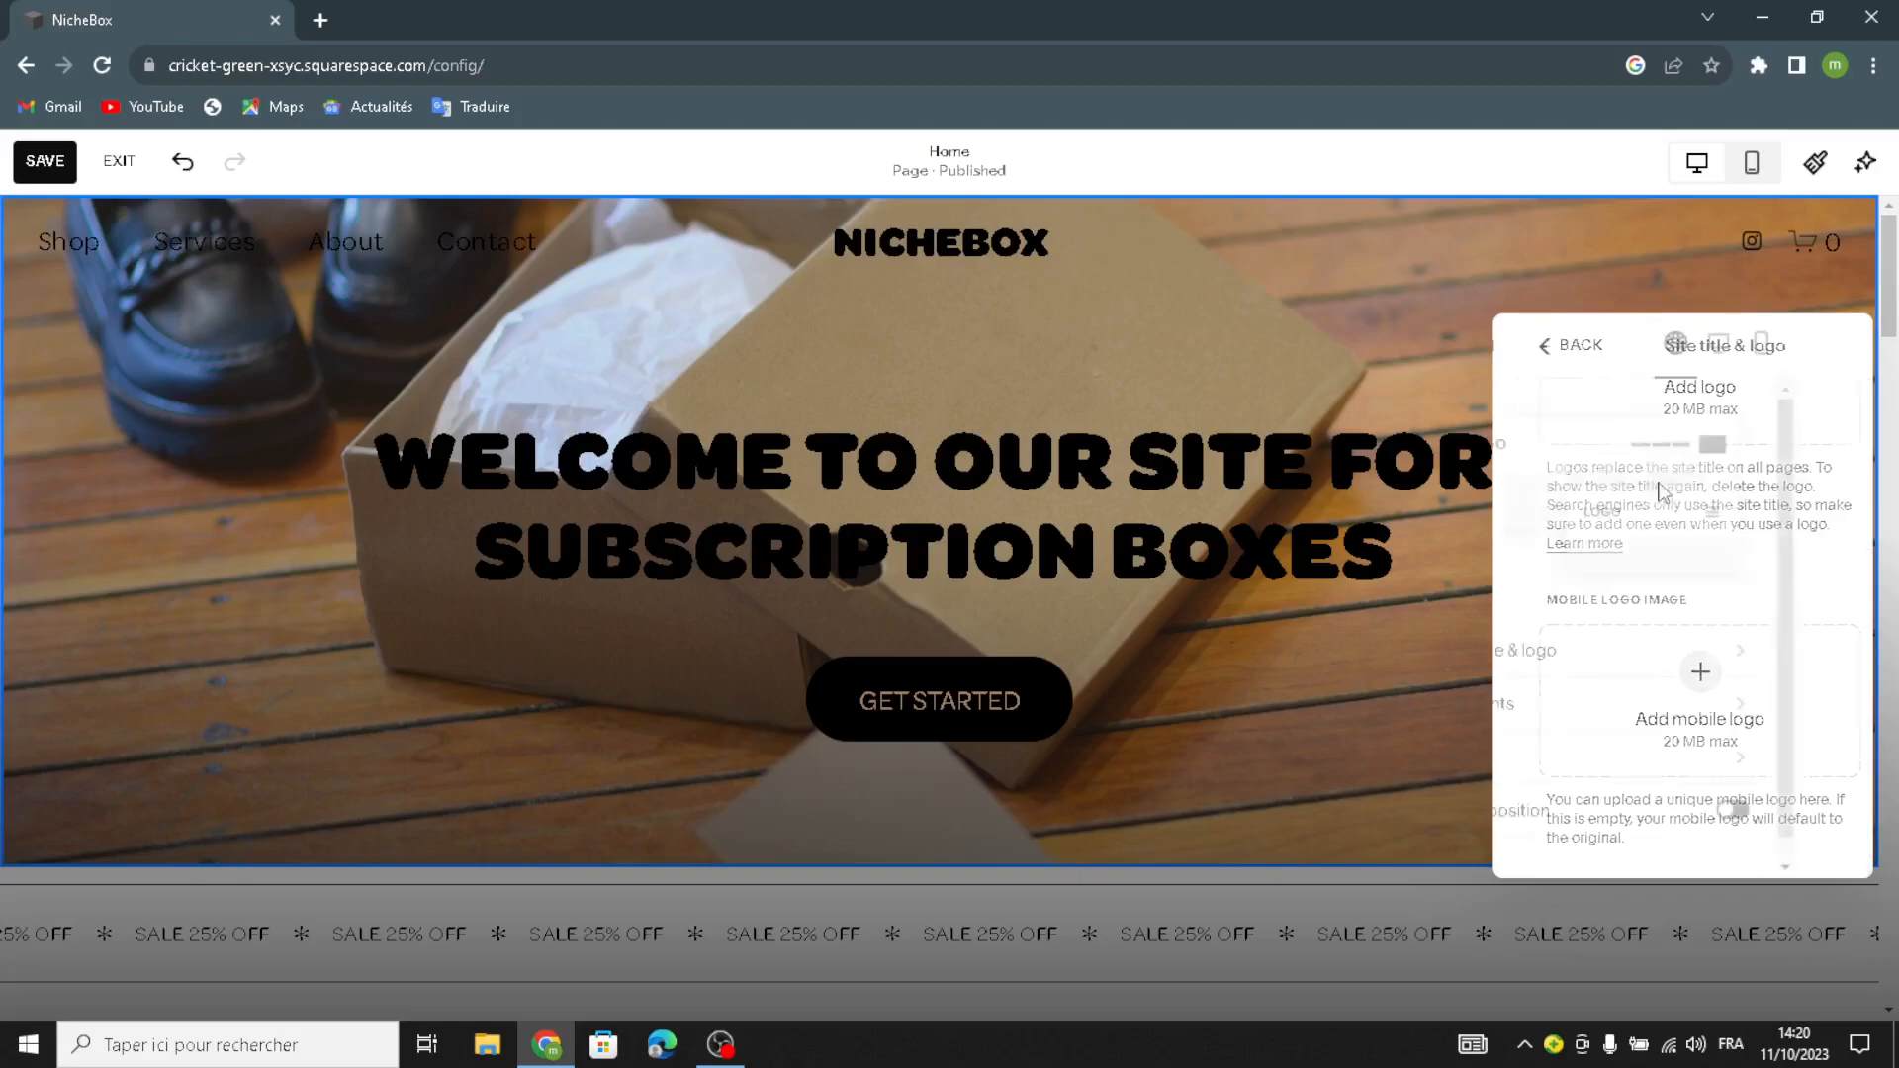
# Step: Review the header's element settings for button, social links, language switch and cart, and close the header editor
pyautogui.click(1592, 704)
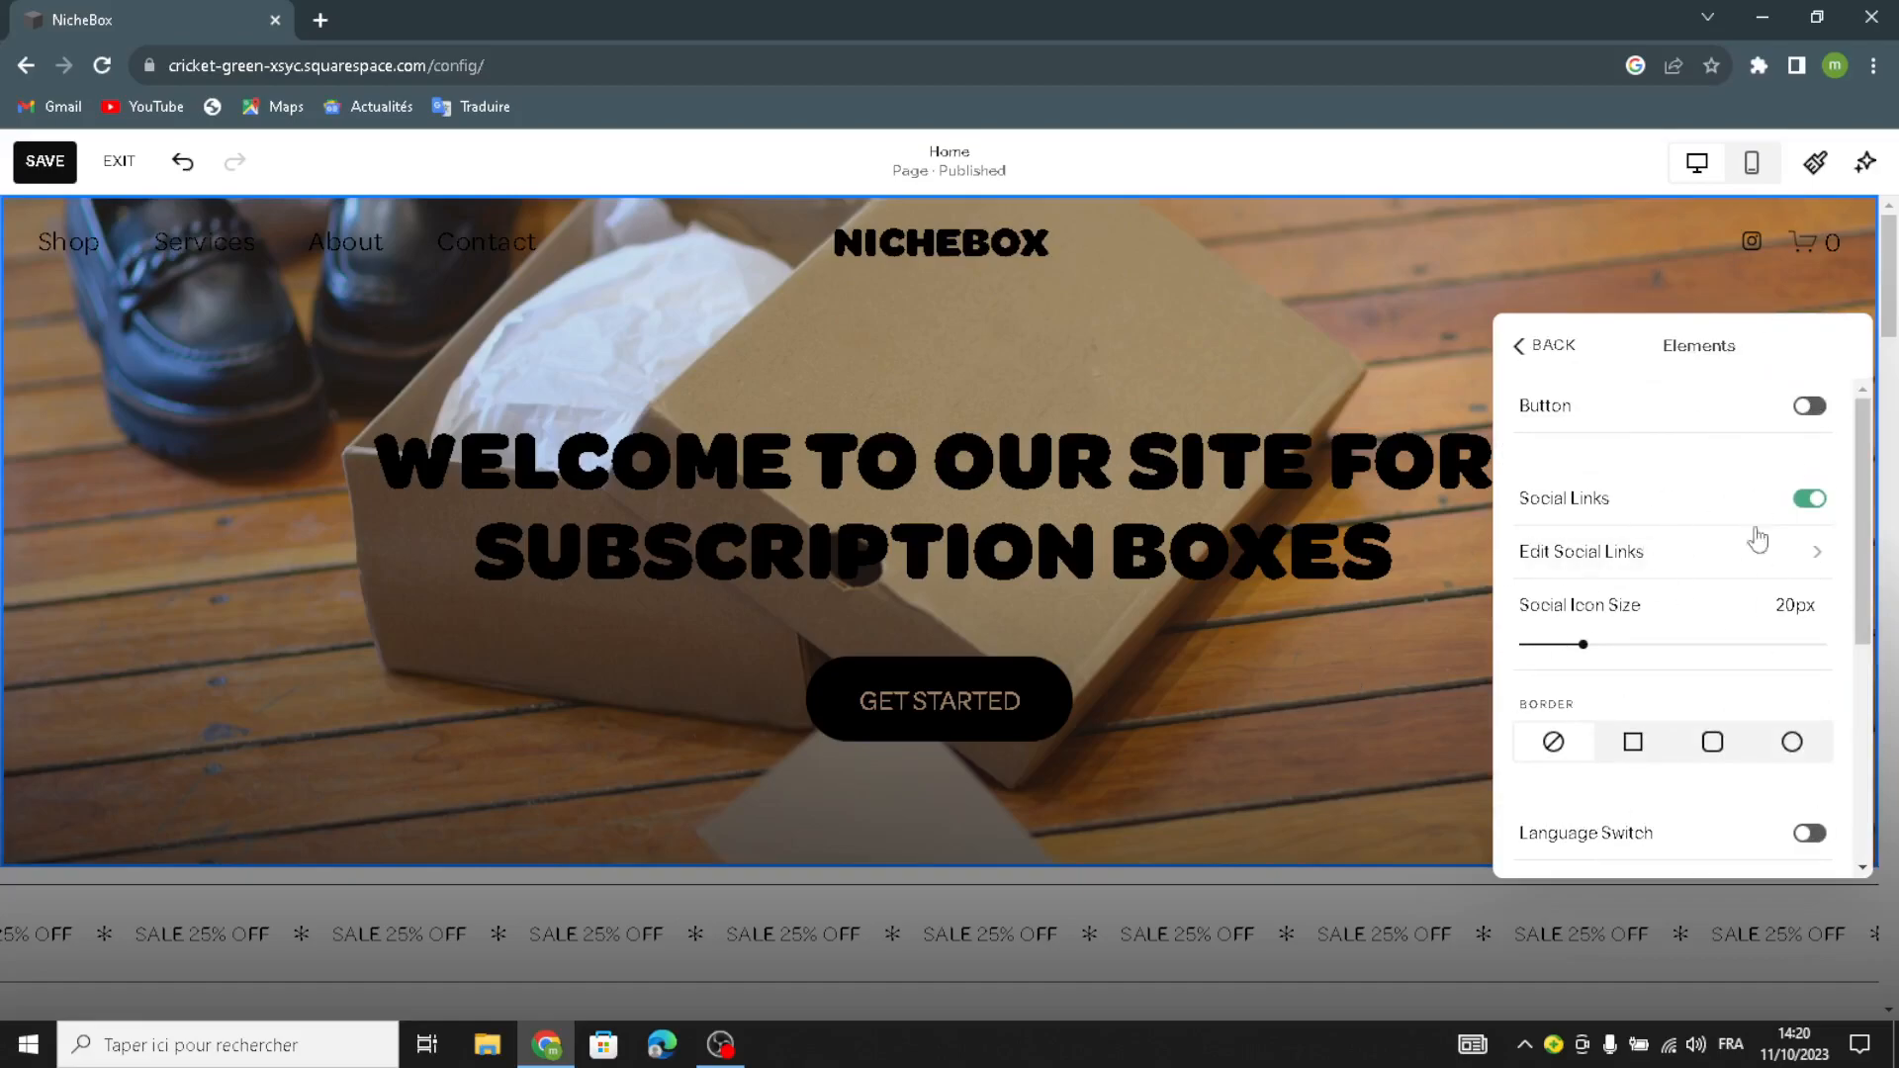
pyautogui.scroll(-3, 1610, 646)
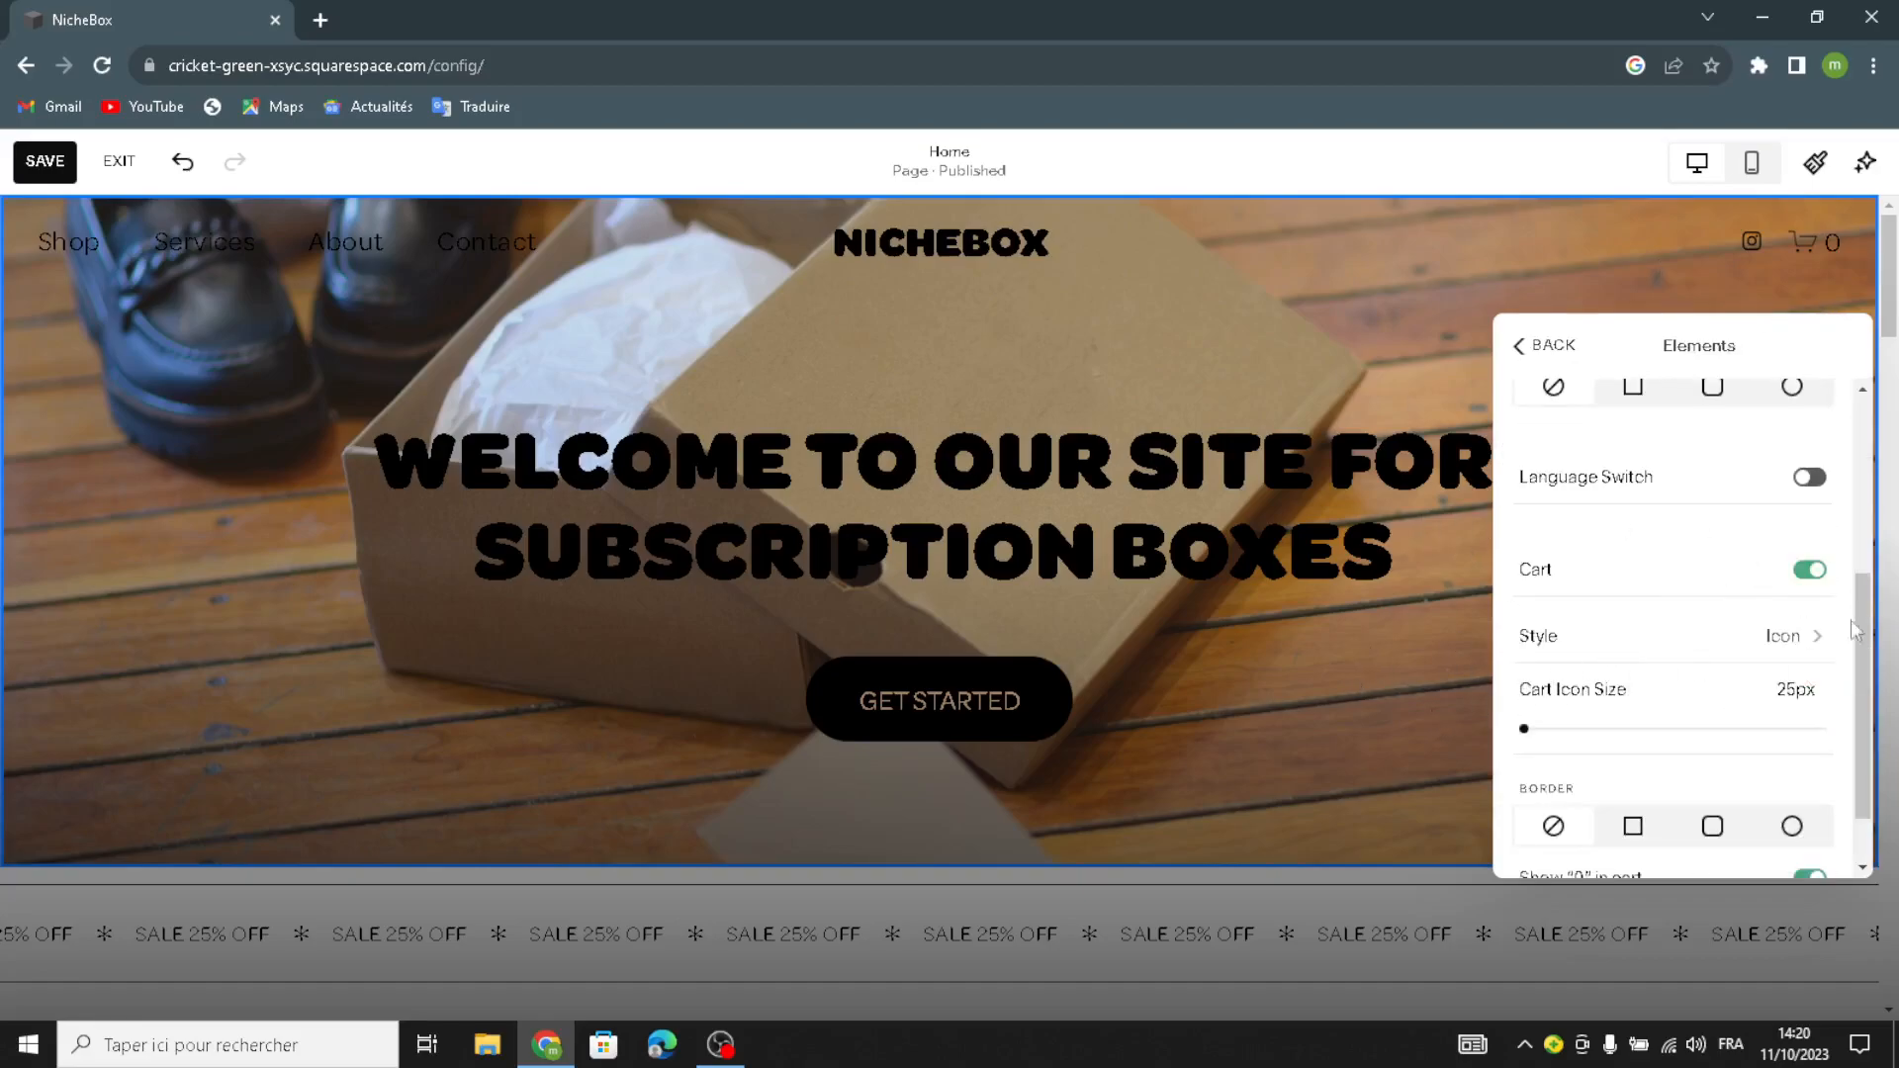
pyautogui.scroll(-1, 1649, 663)
pyautogui.scroll(4, 1615, 678)
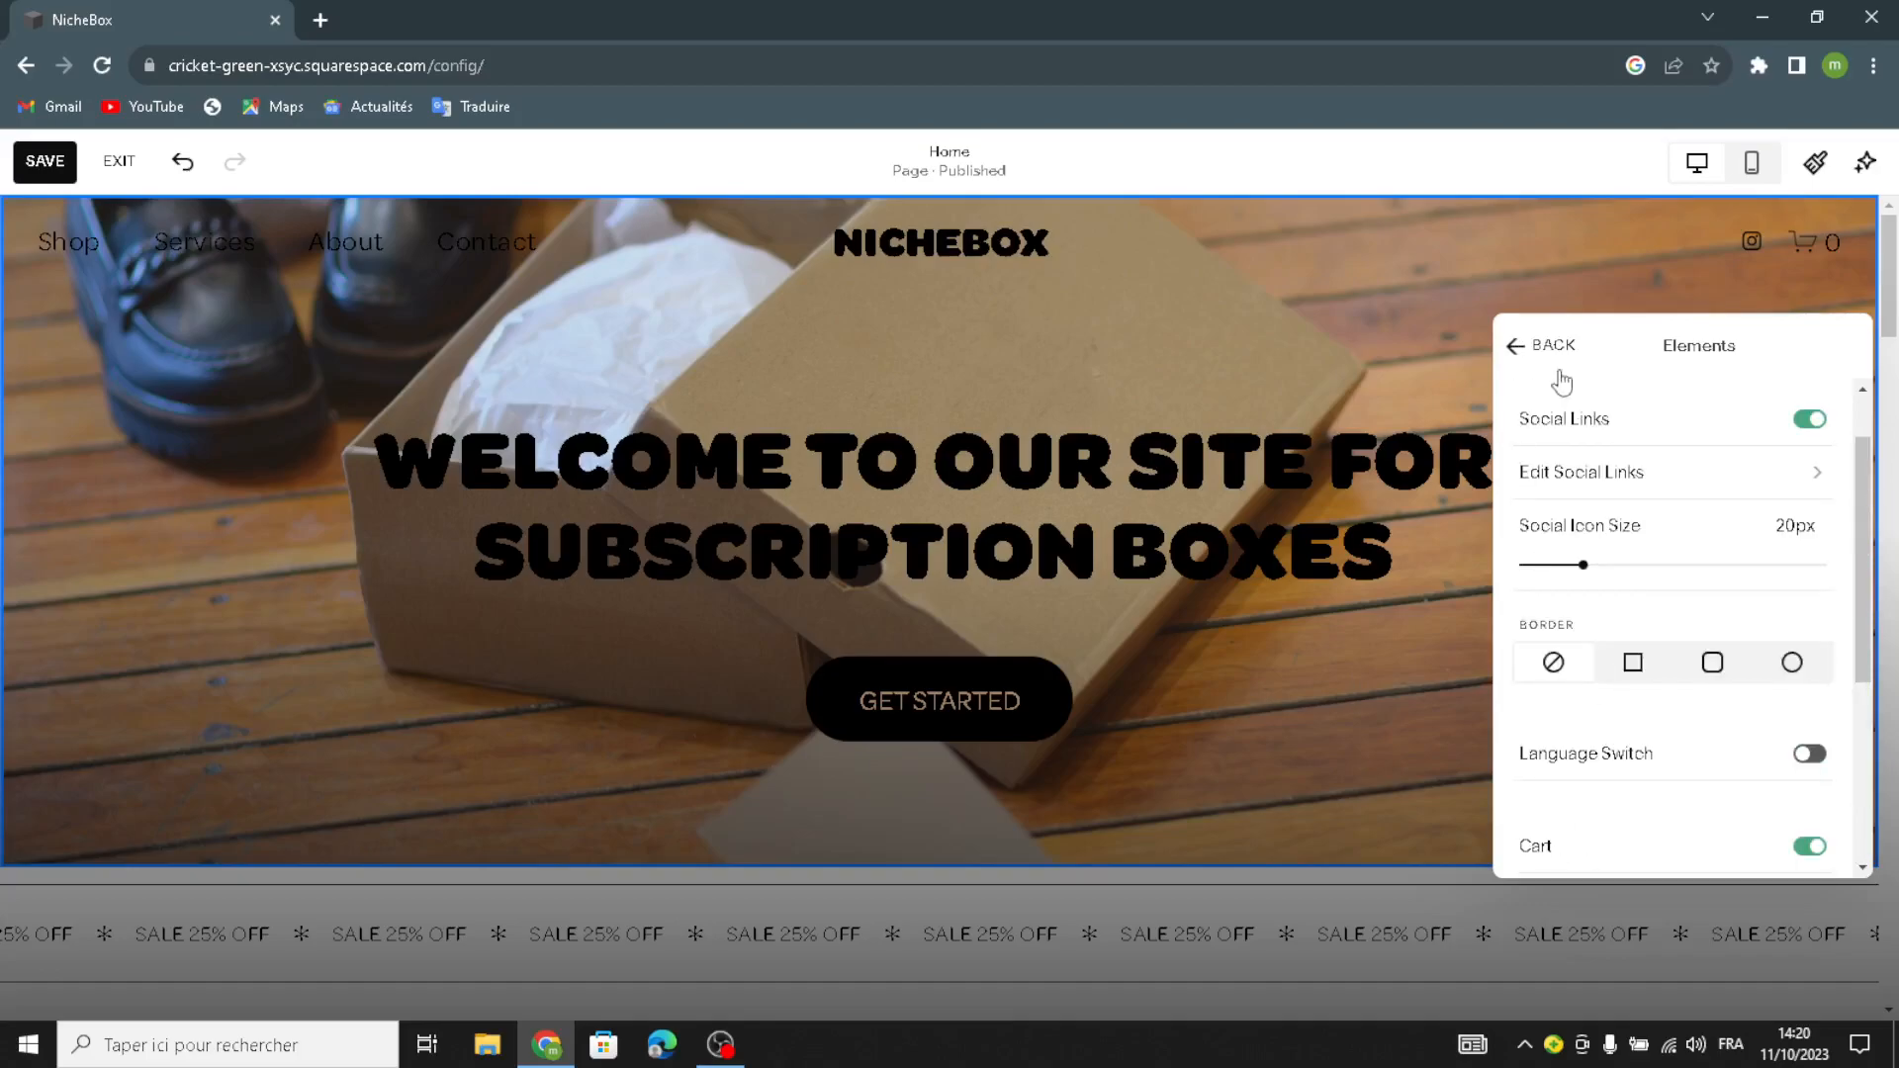
pyautogui.click(1529, 349)
pyautogui.click(1432, 337)
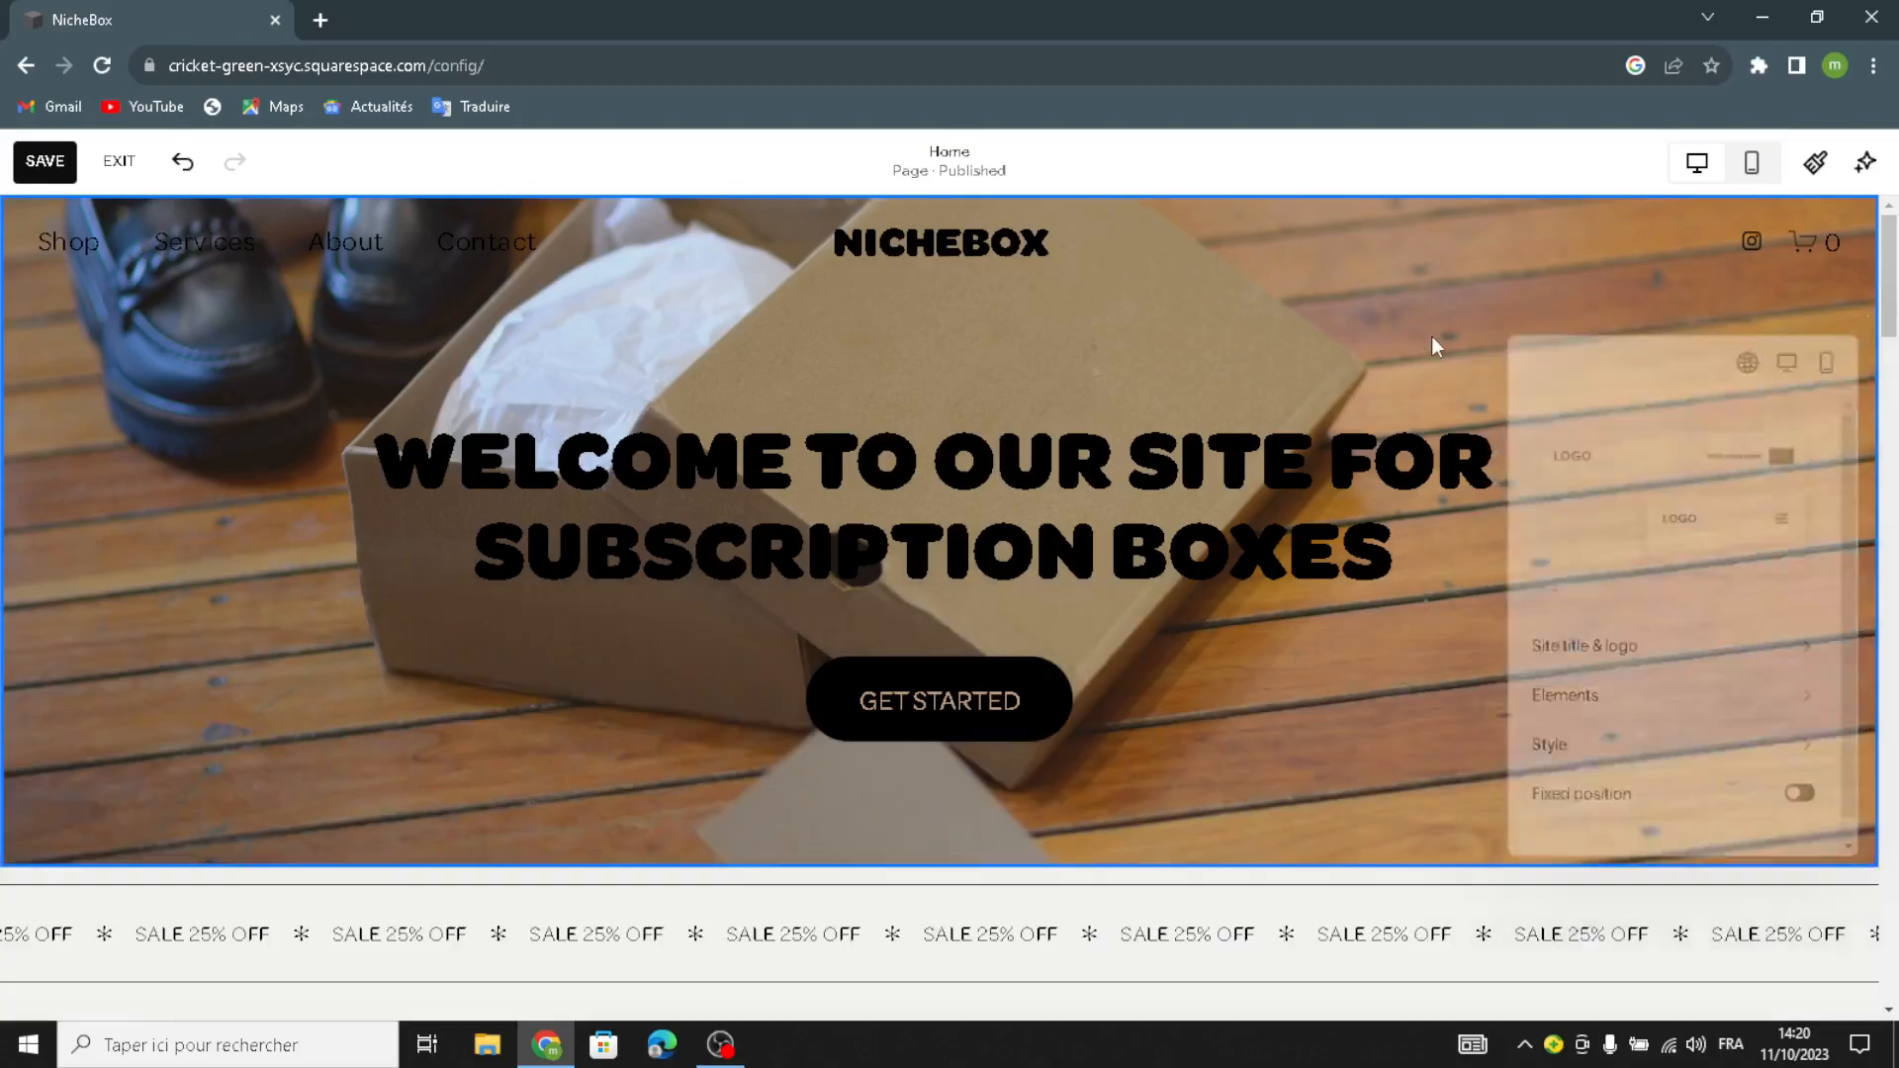
# Step: Delete the arched image of the dark red box from the Shop Our Product section
pyautogui.scroll(-10, 989, 547)
pyautogui.scroll(4, 859, 509)
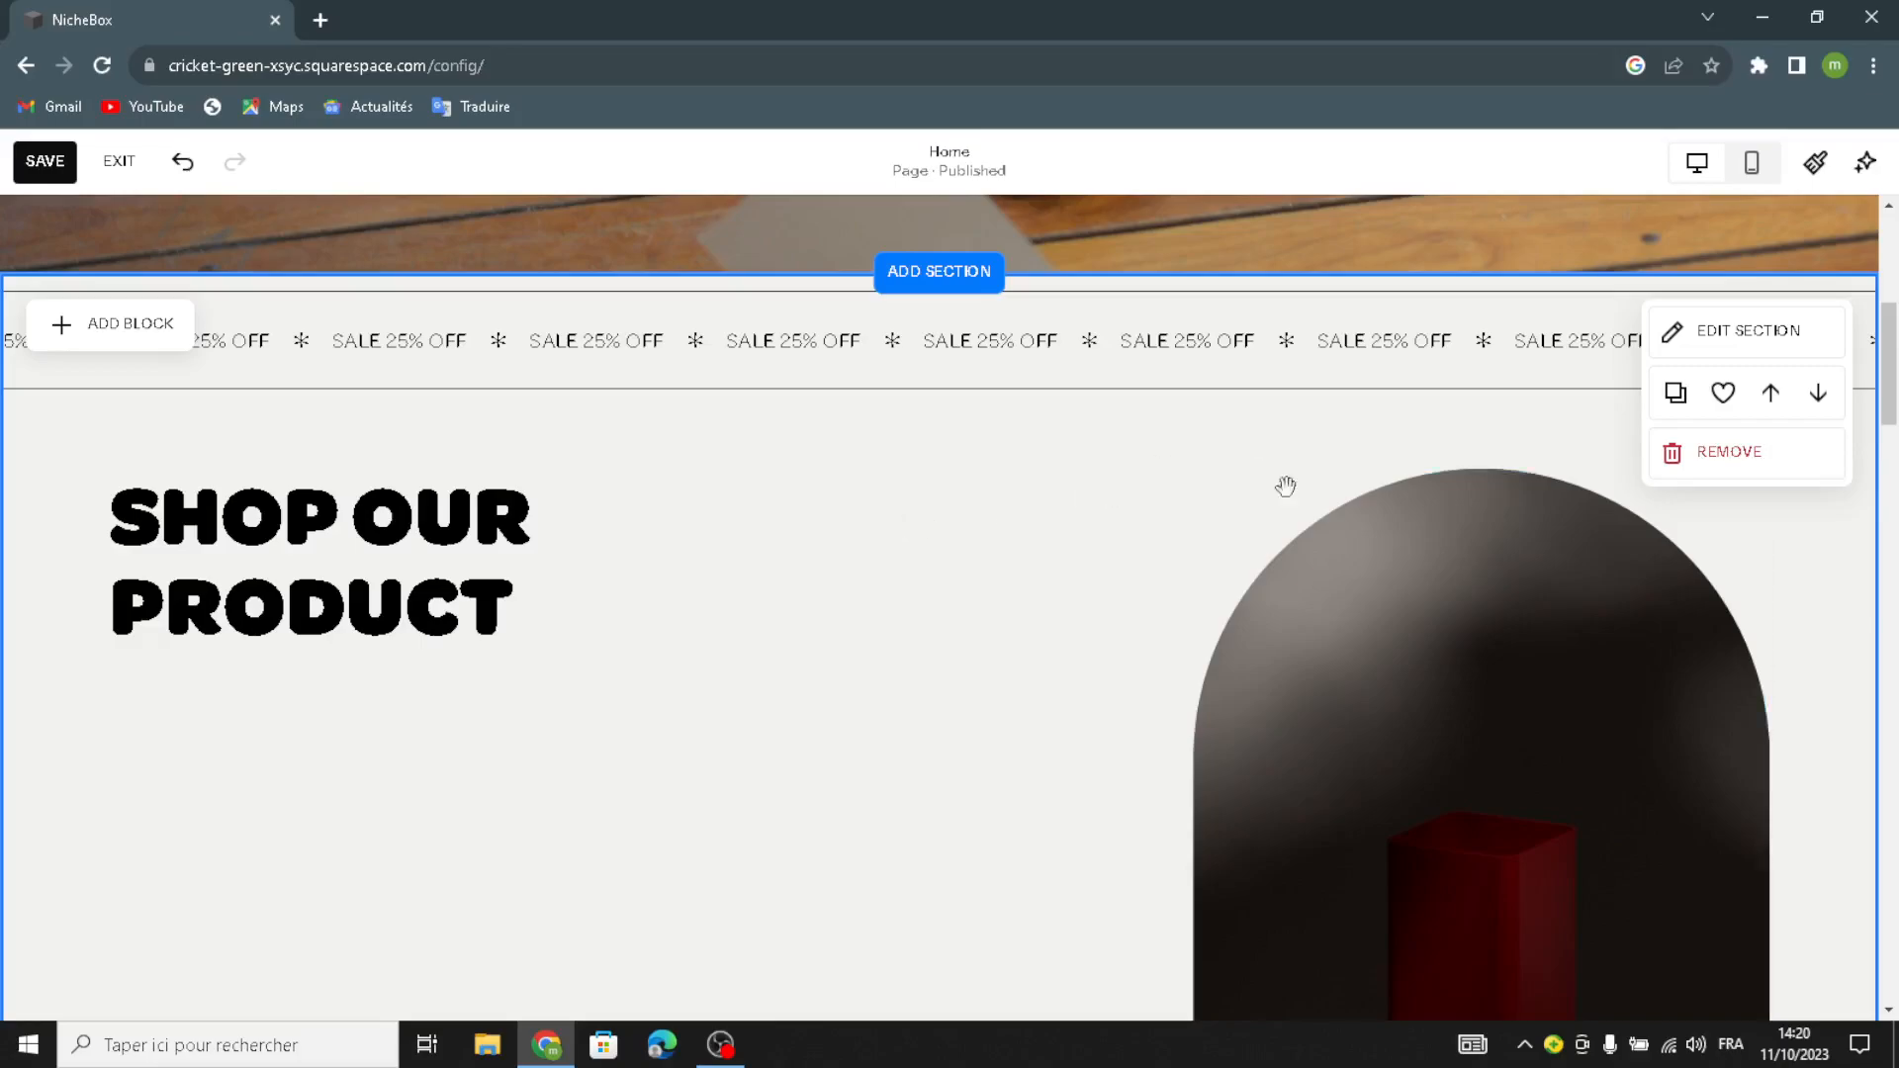
pyautogui.click(1234, 585)
pyautogui.click(1317, 420)
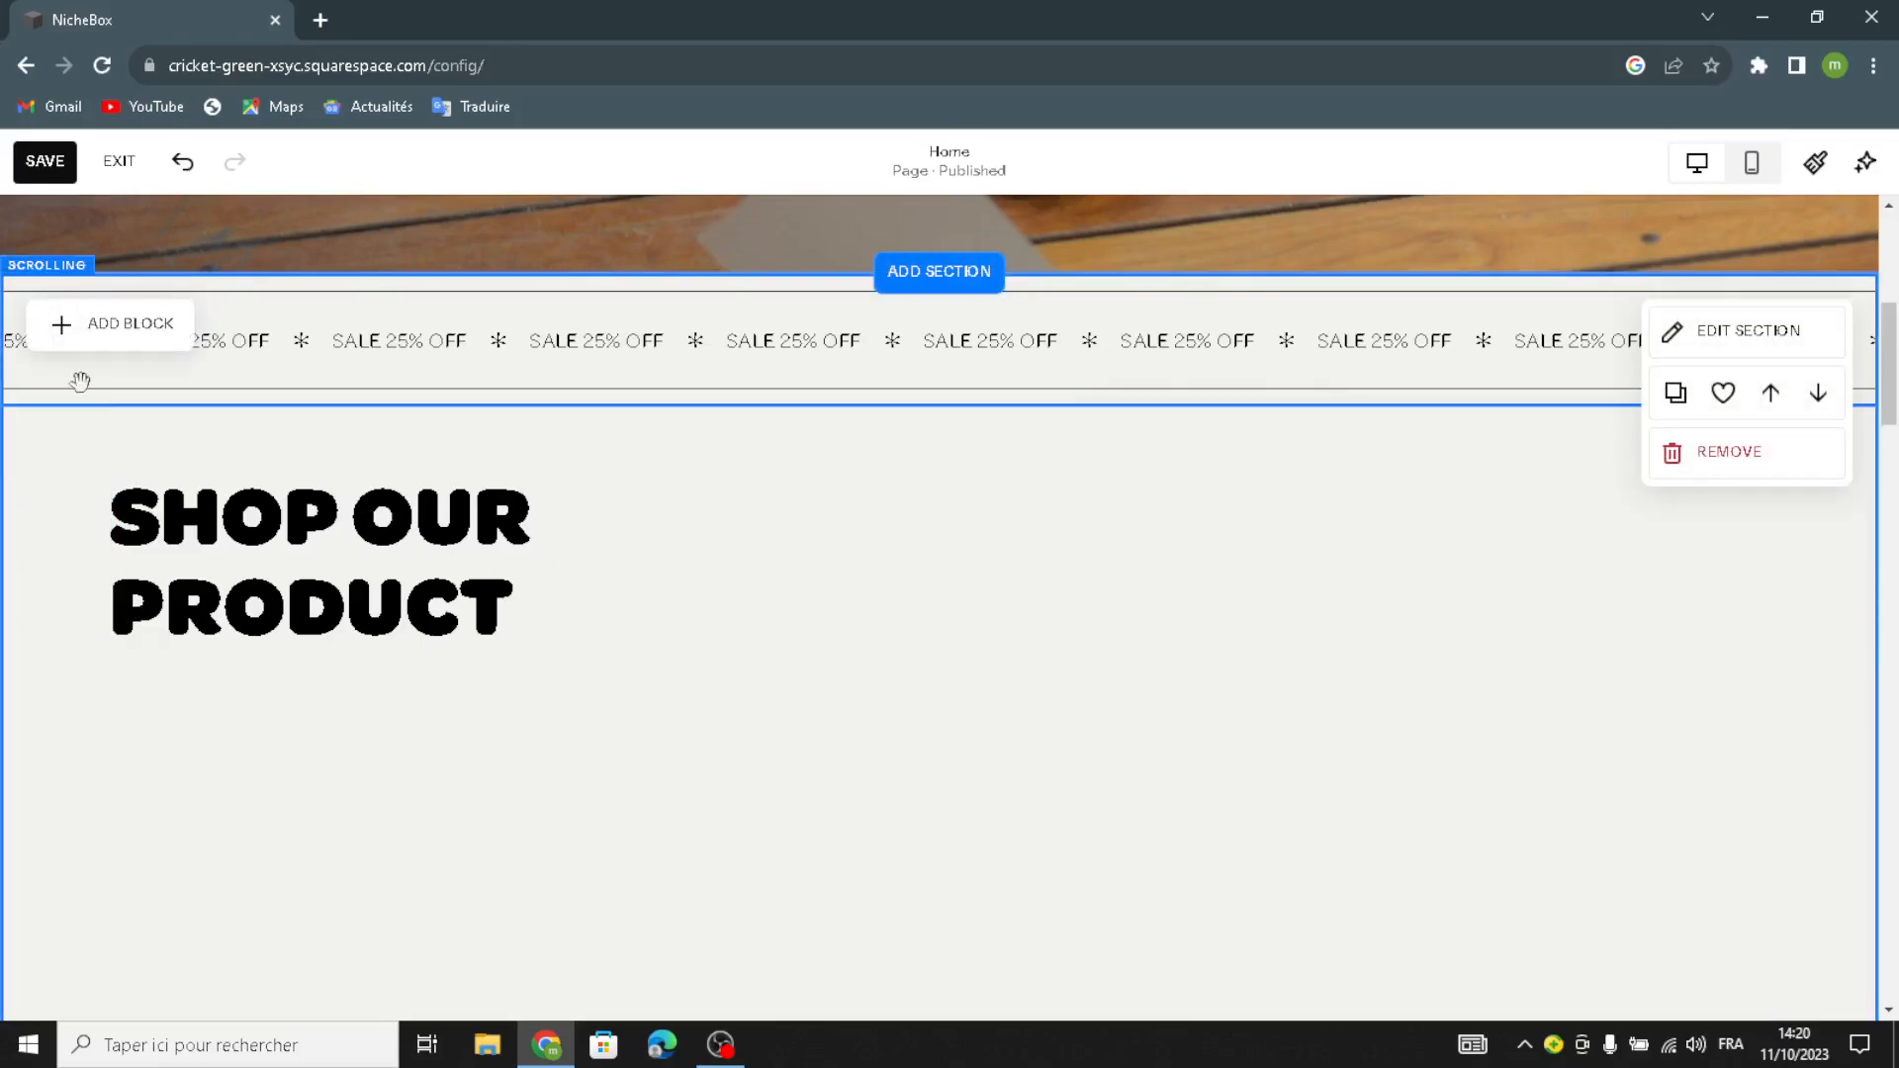
# Step: Add an image block to the Shop Our Product section and place it in the empty area across from the heading
pyautogui.scroll(-2, 92, 494)
pyautogui.click(67, 259)
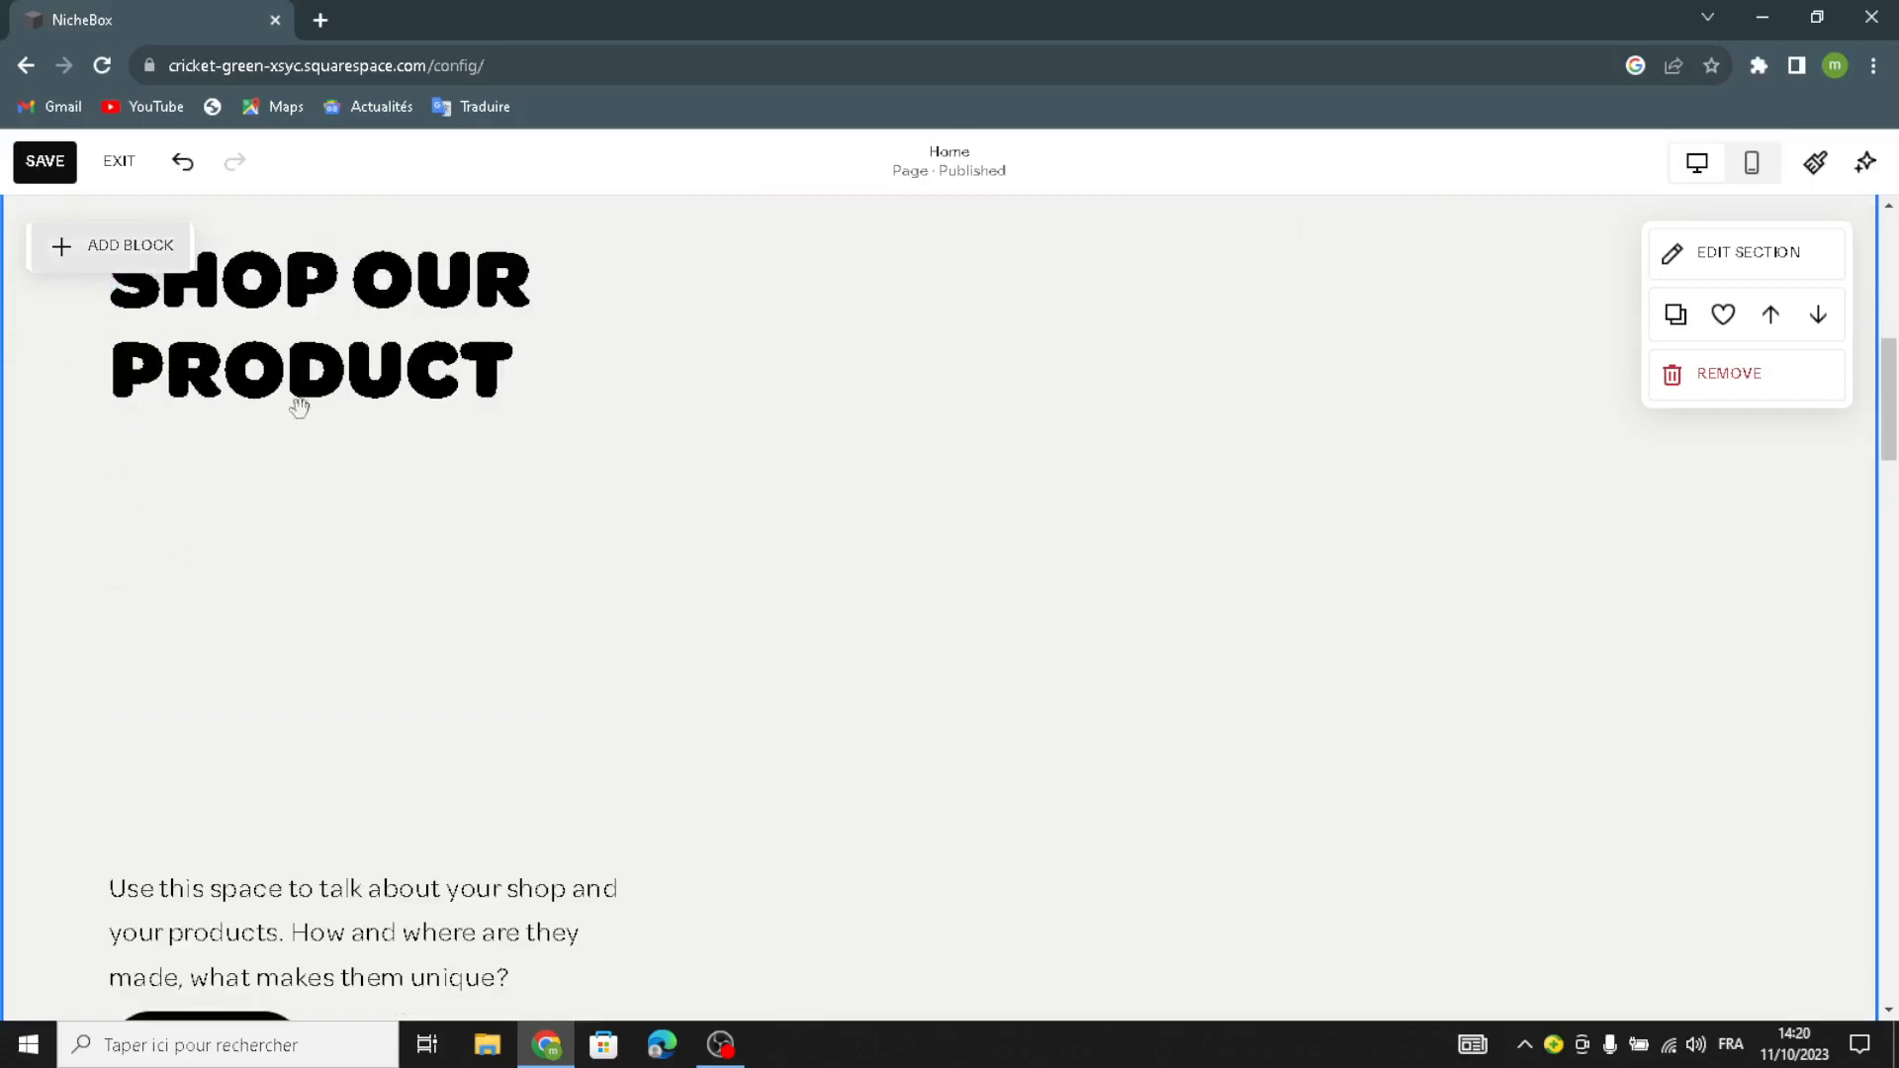
pyautogui.click(316, 513)
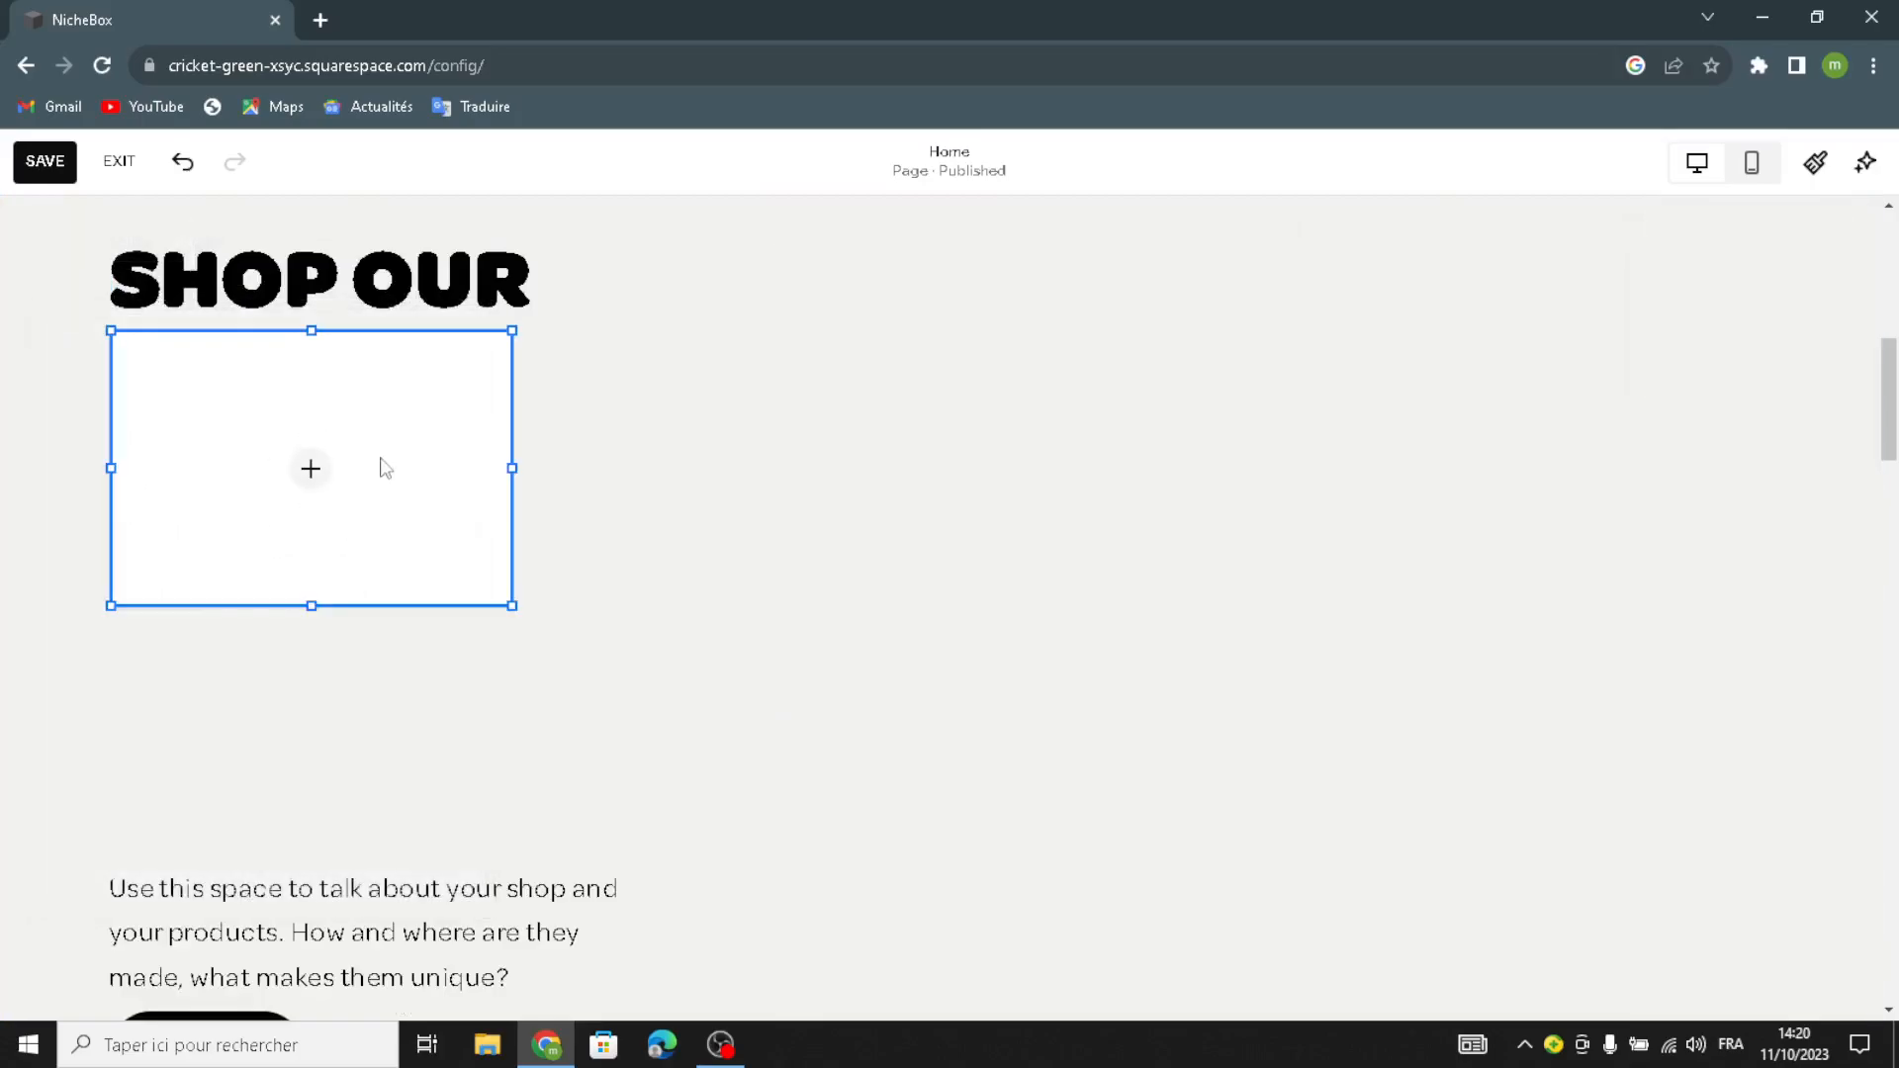
pyautogui.moveTo(475, 396); pyautogui.dragTo(1499, 524)
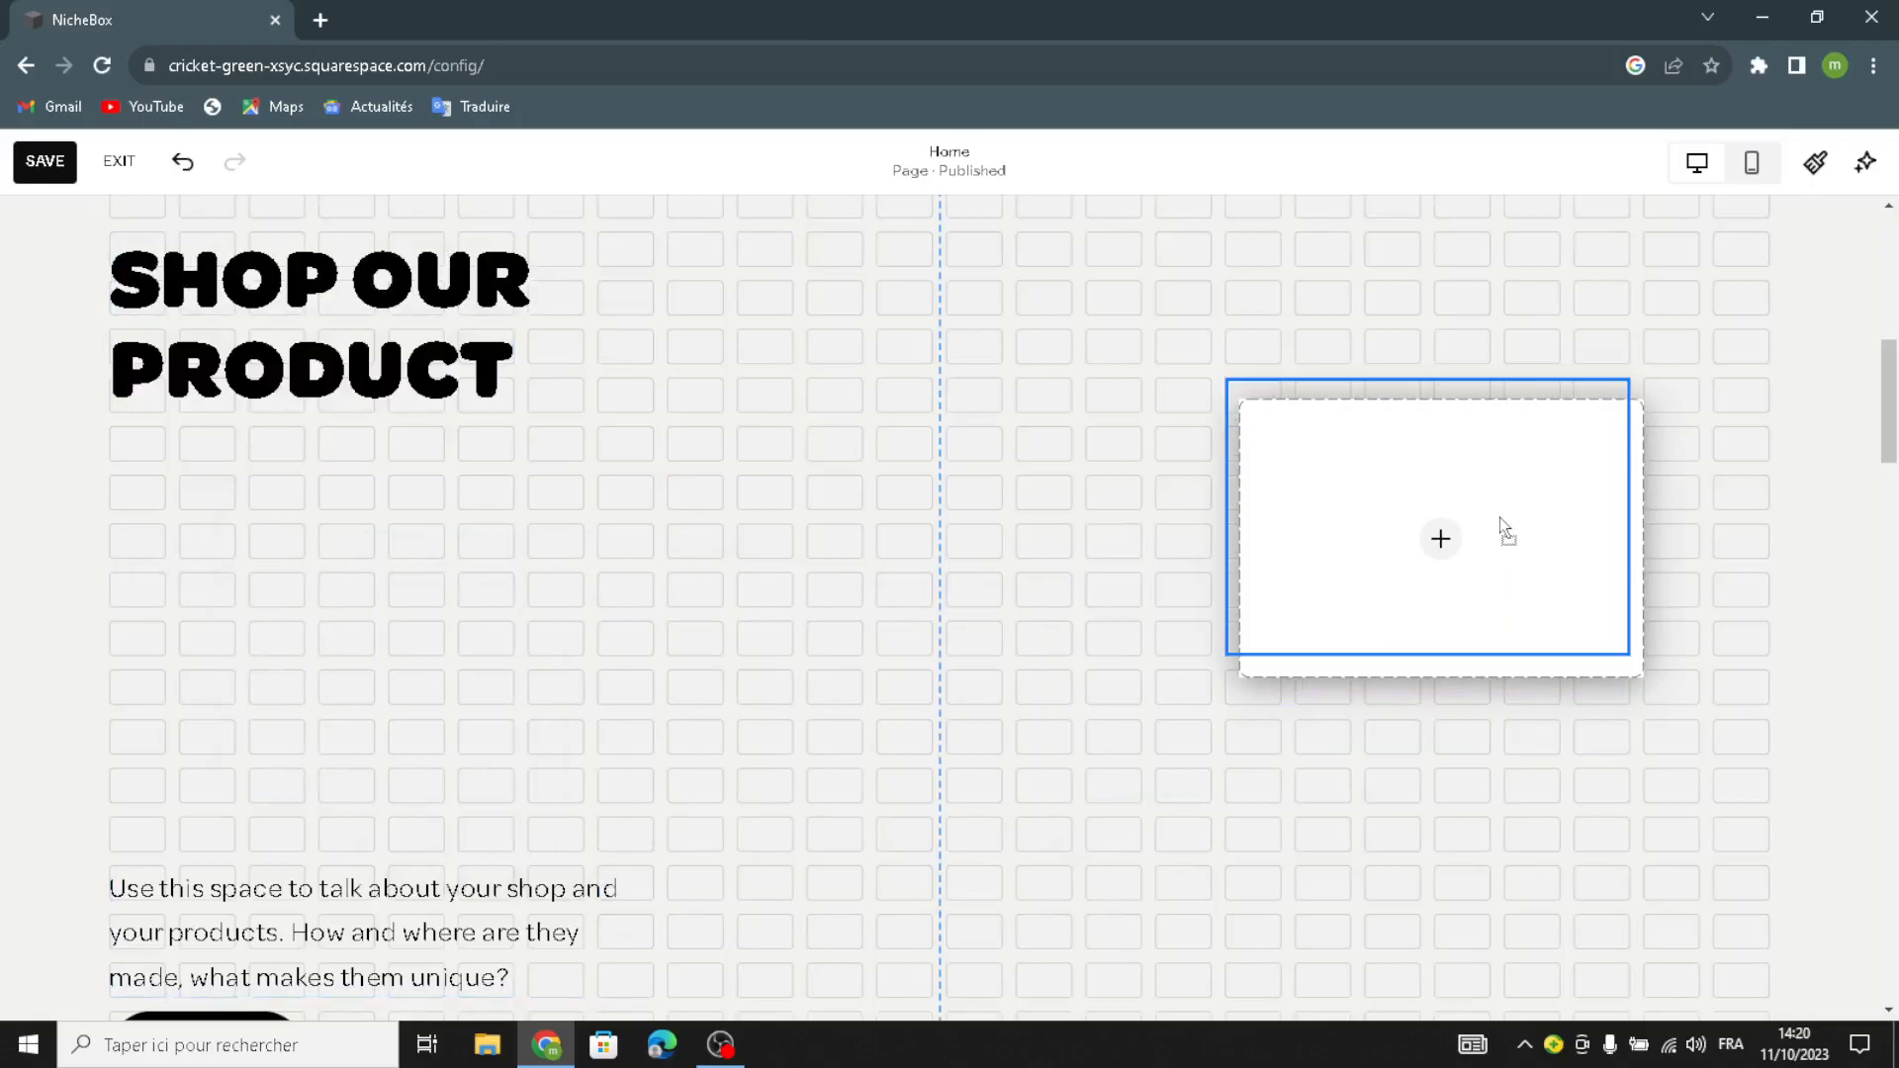
# Step: Search the free stock images for "subscription boxes in niche interests" to fill the new image block
pyautogui.click(1429, 517)
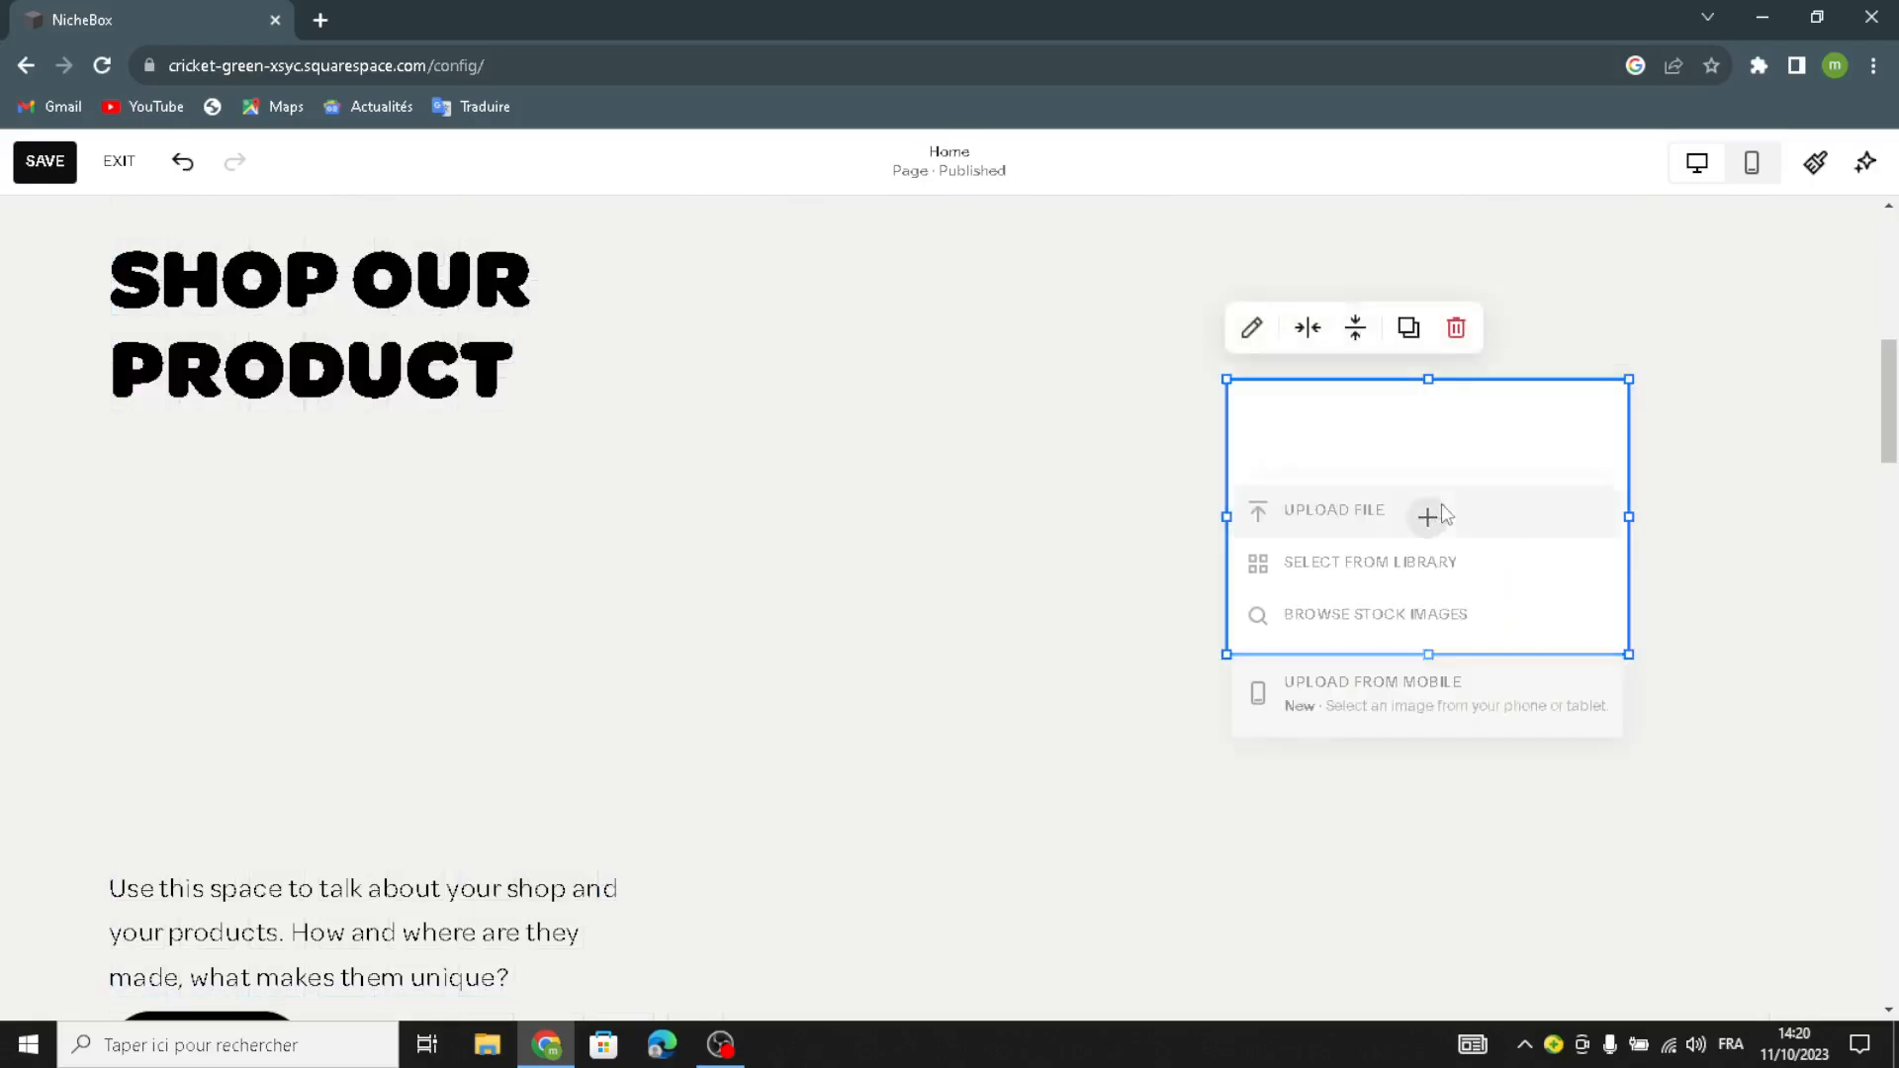
pyautogui.click(1354, 559)
pyautogui.click(611, 268)
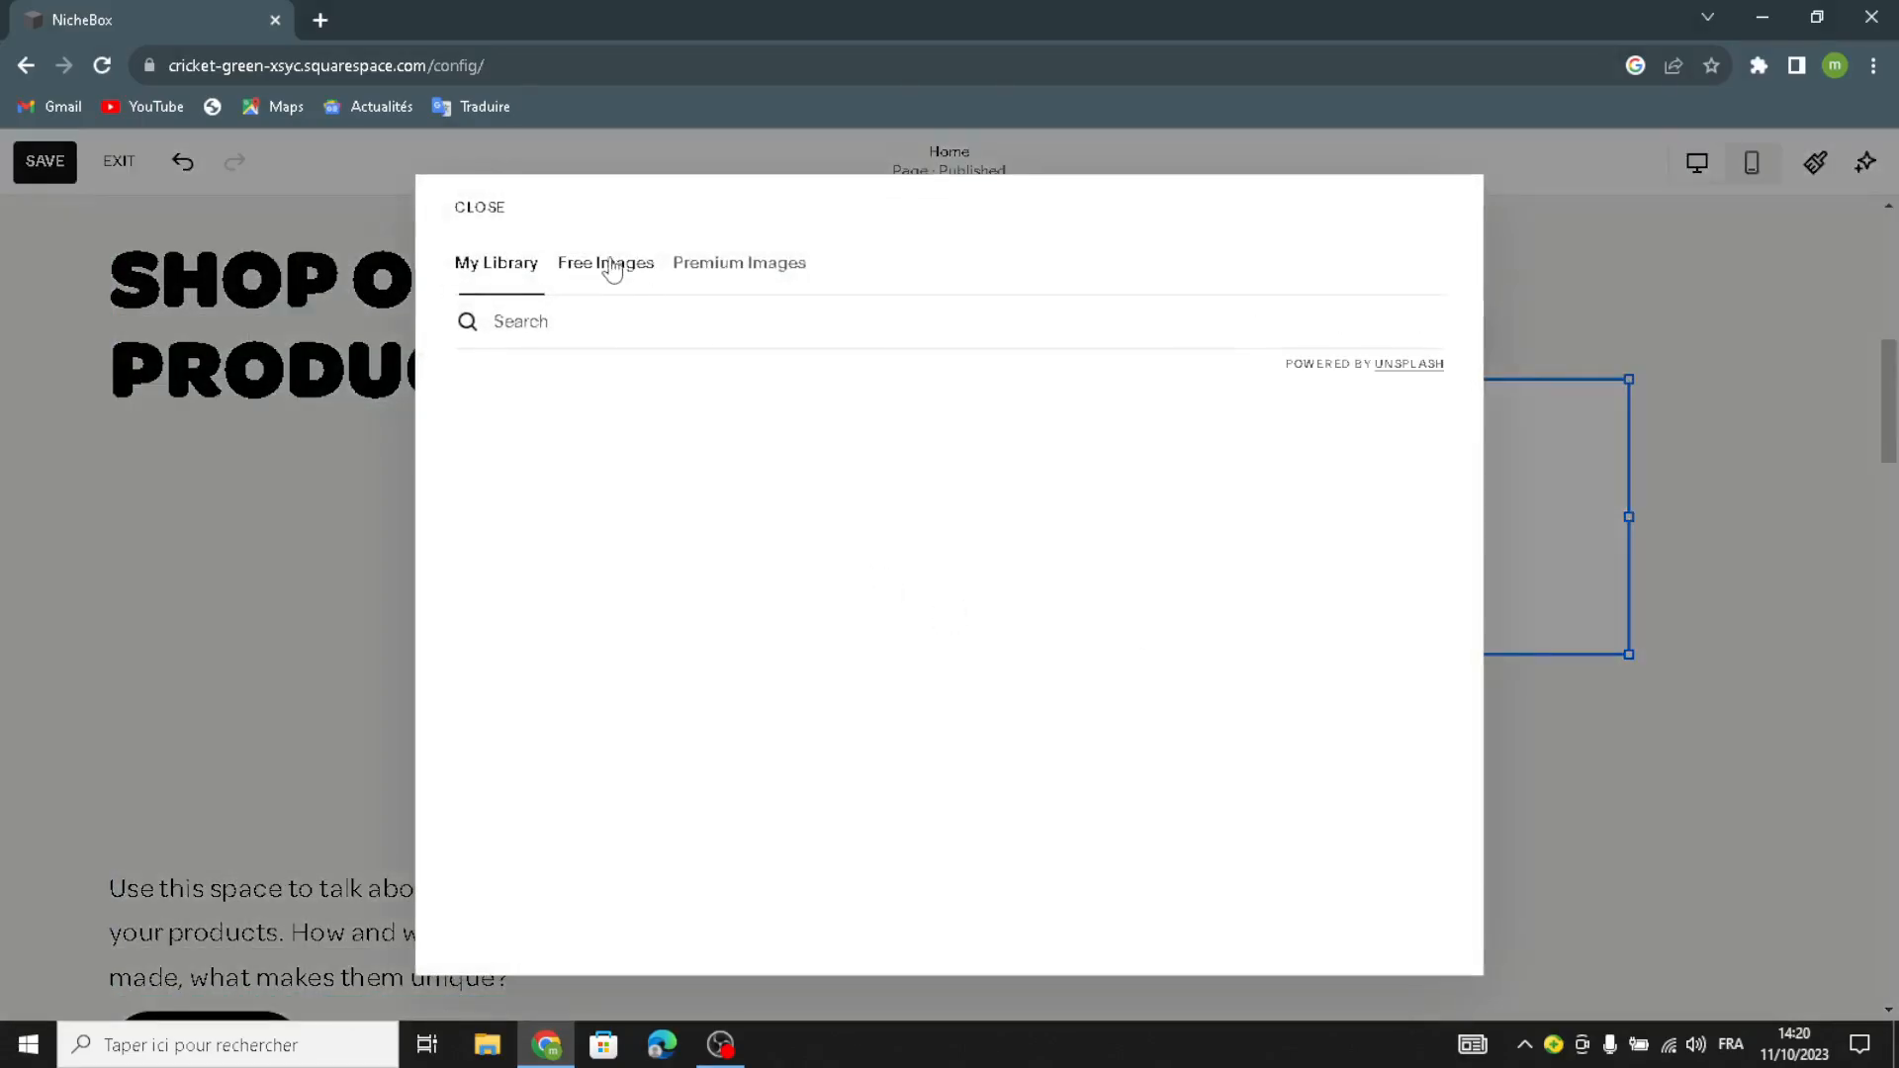
pyautogui.click(560, 313)
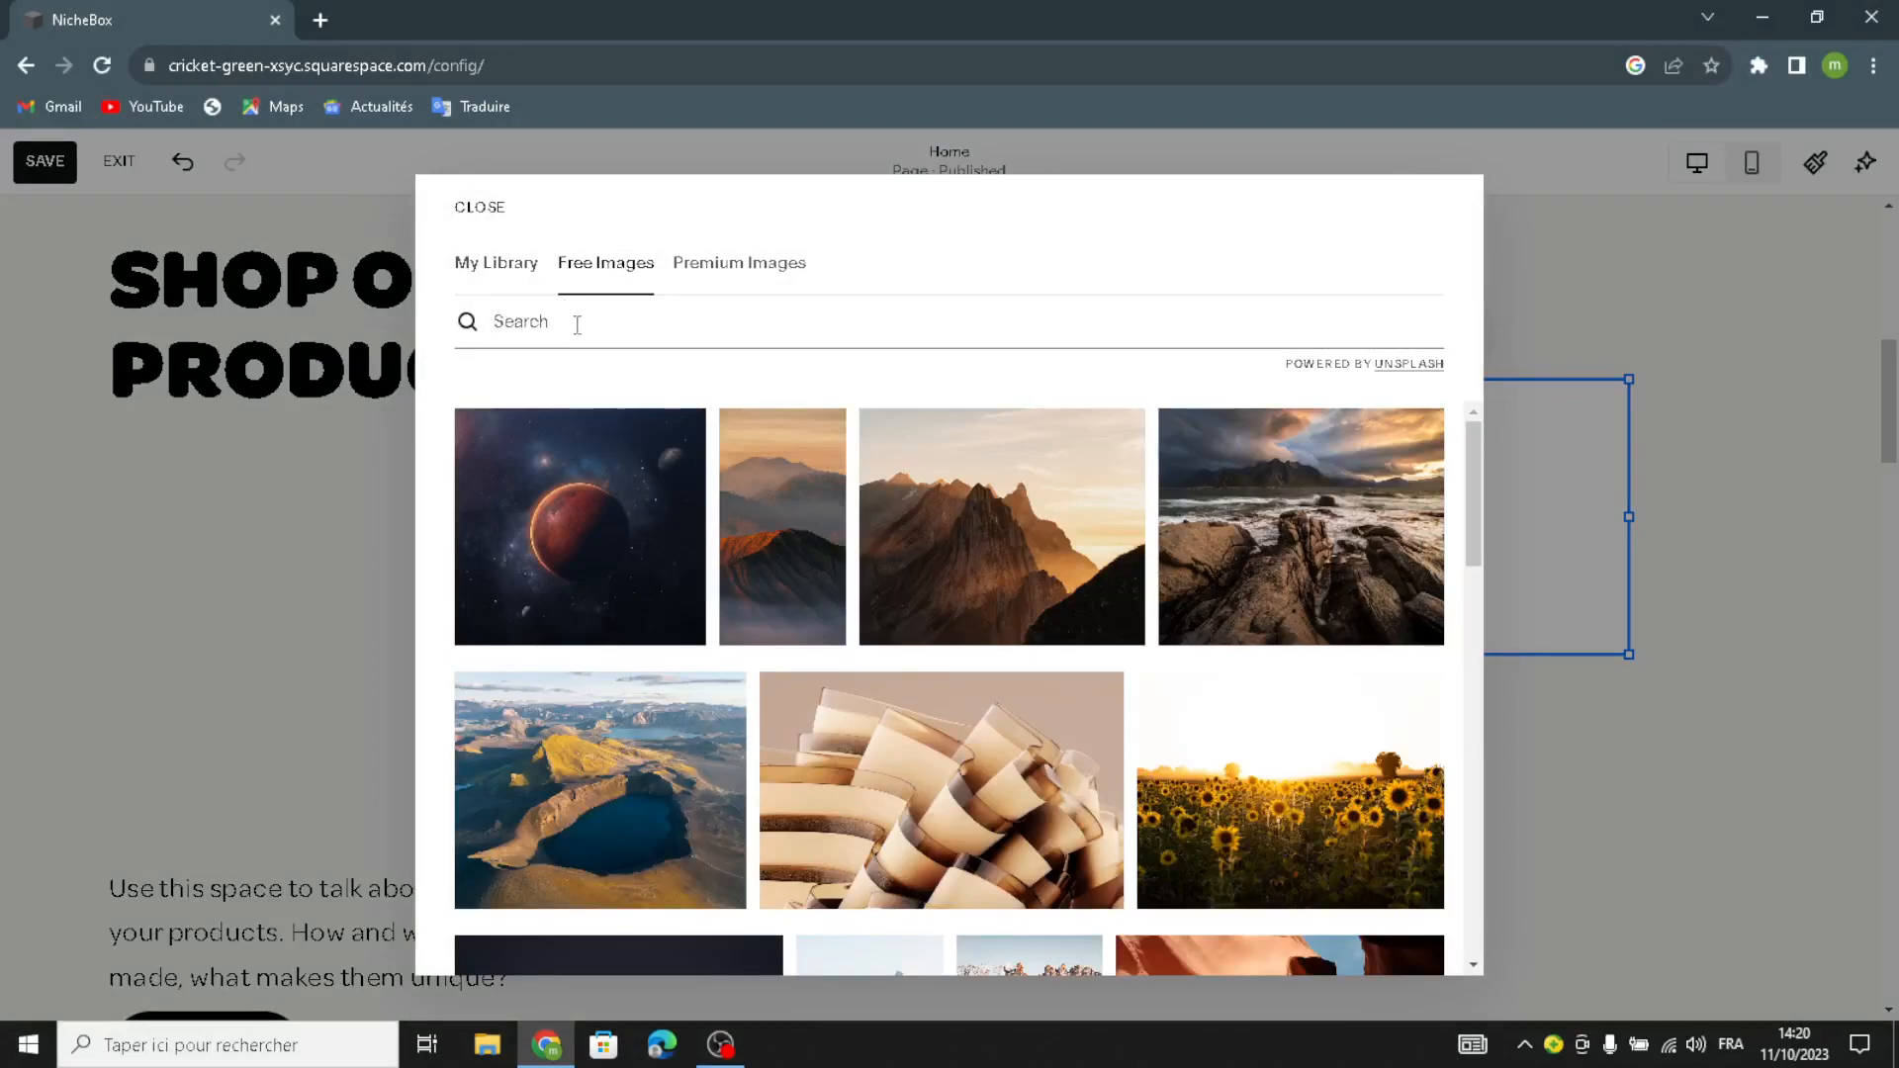
pyautogui.write('s')
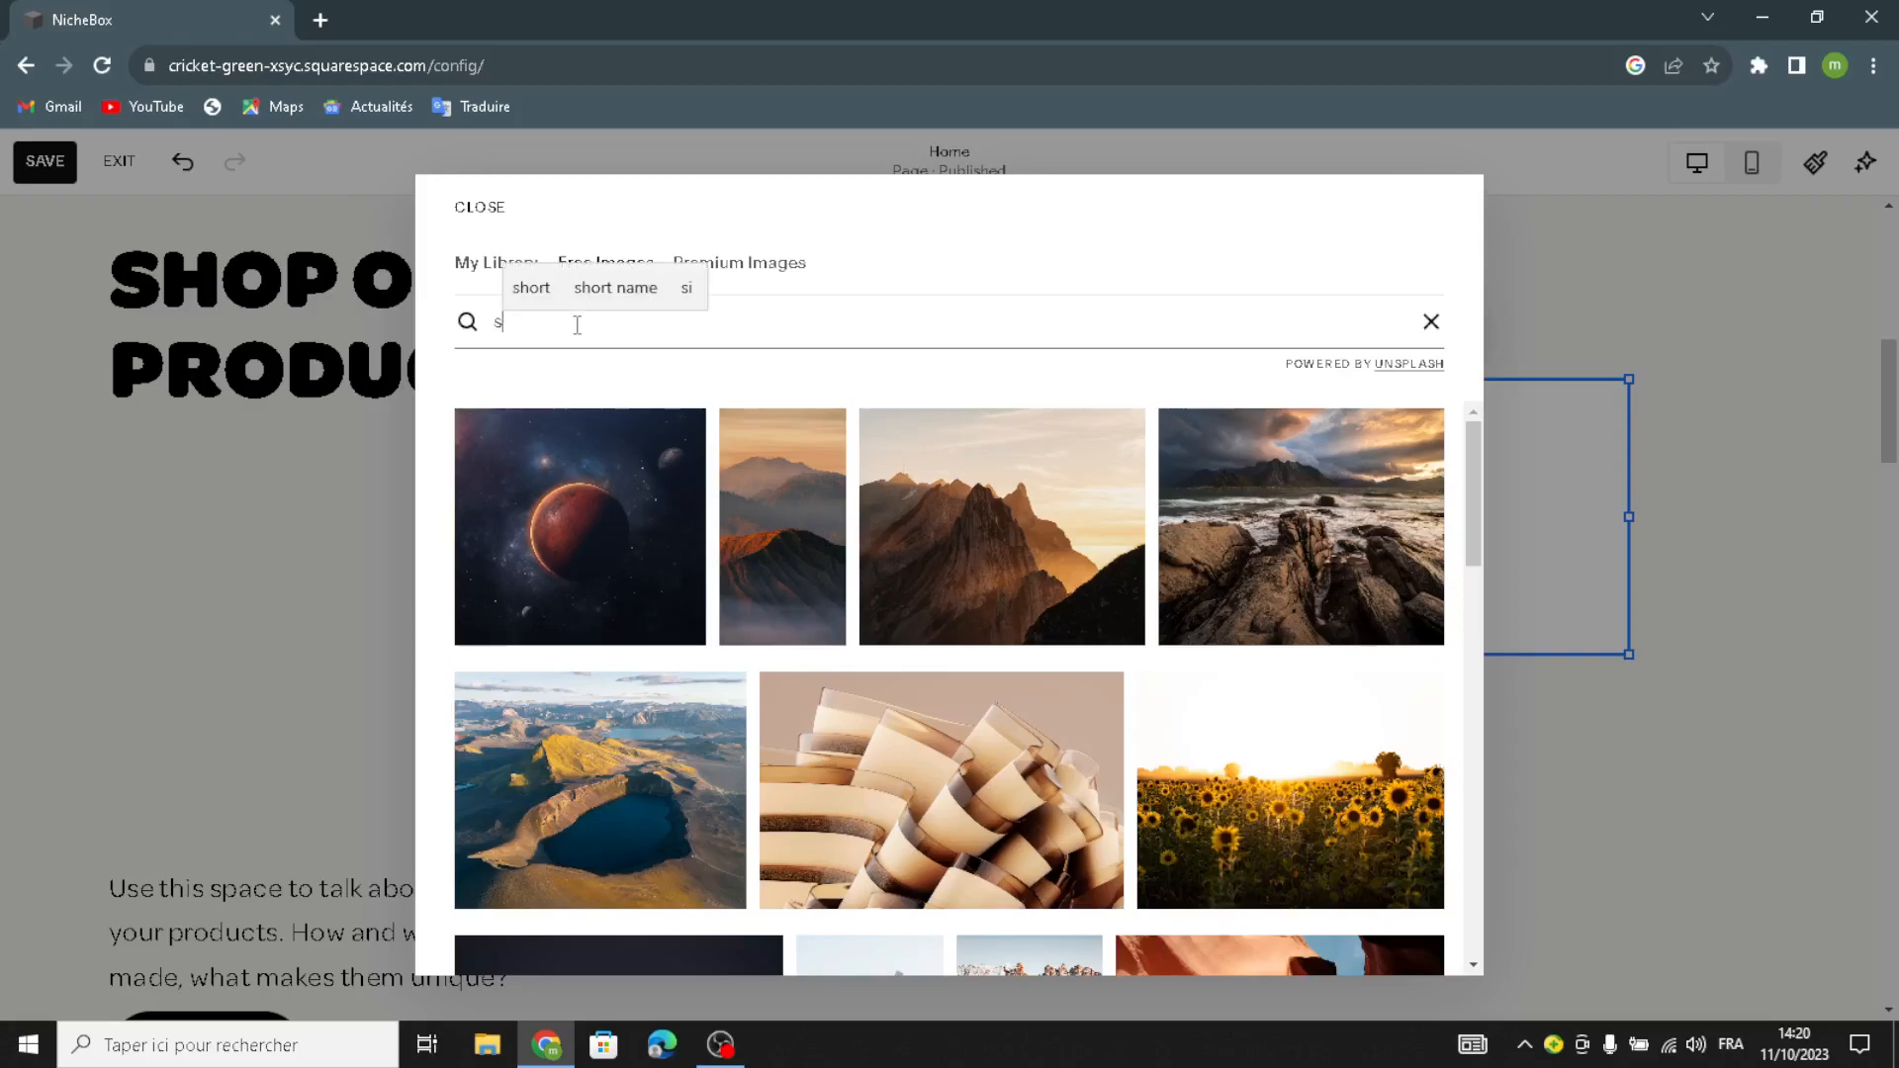
pyautogui.write('ubscription b')
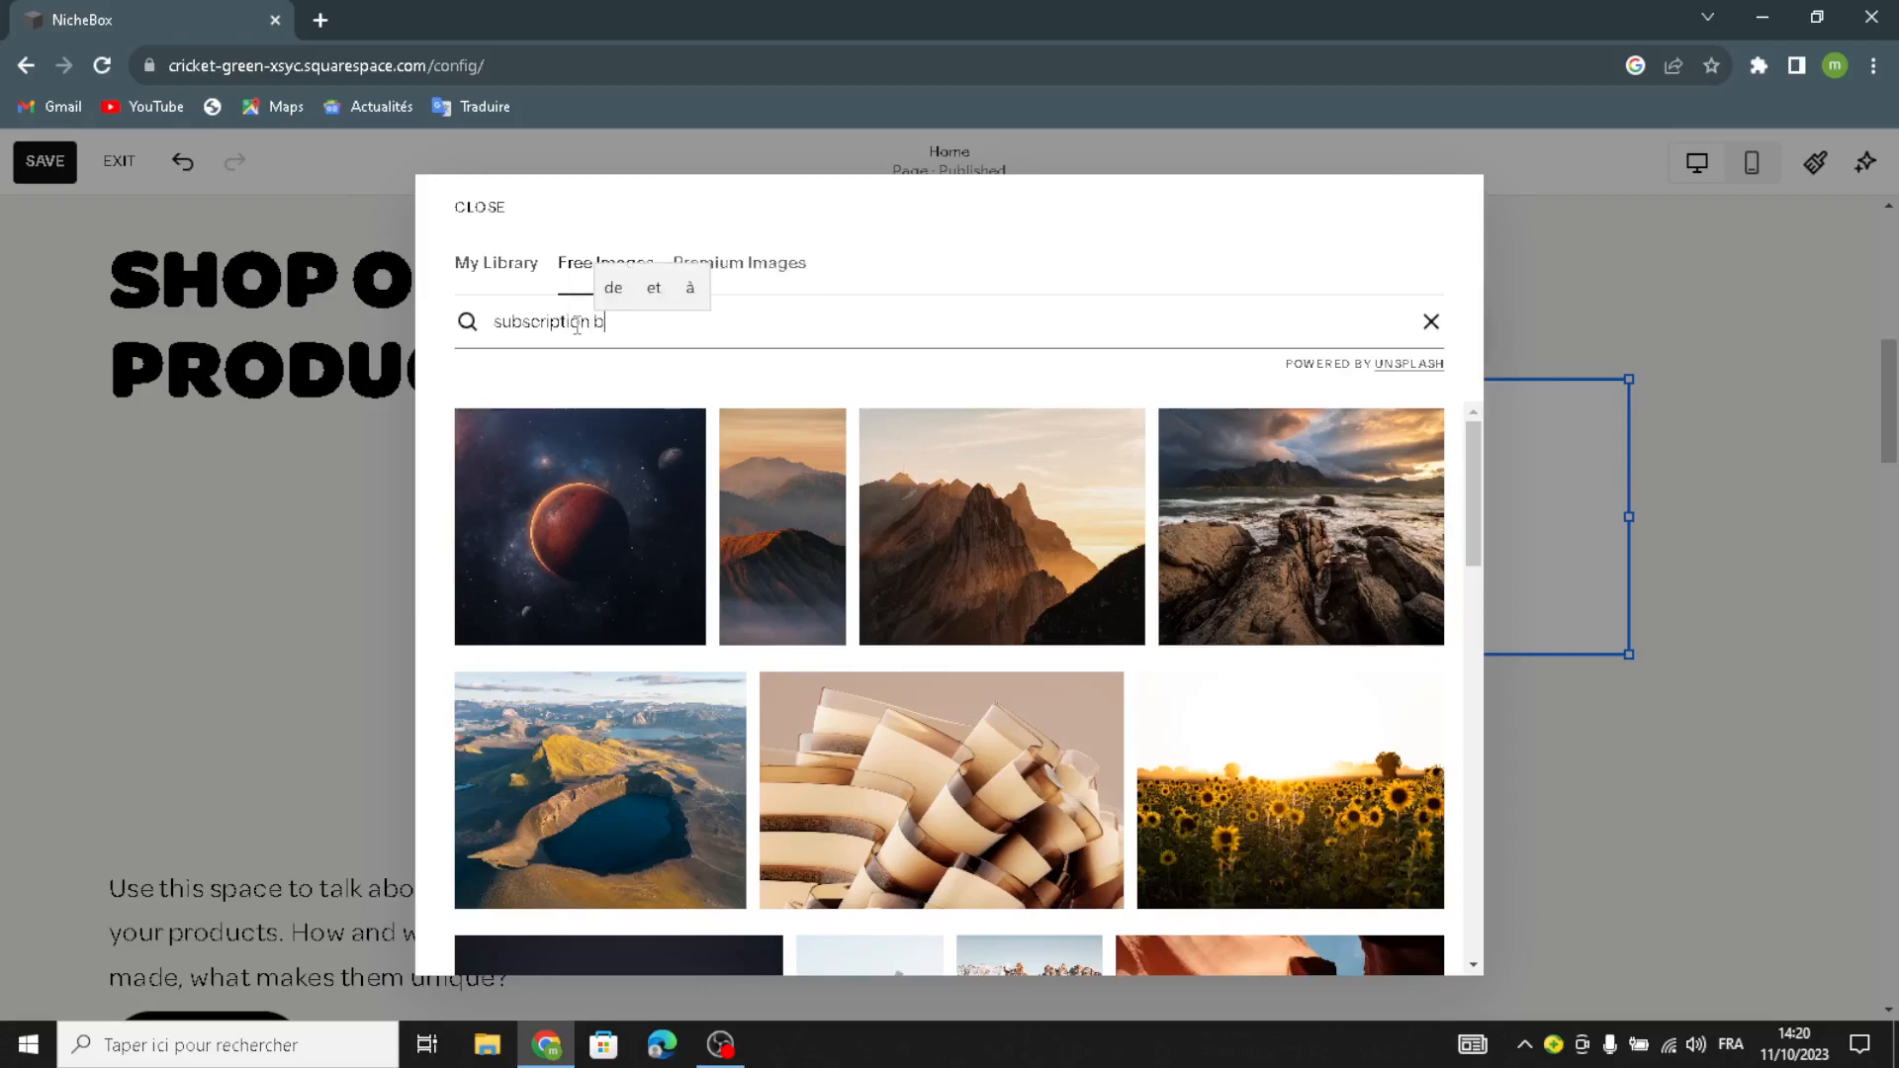
pyautogui.write('oxes in niche ')
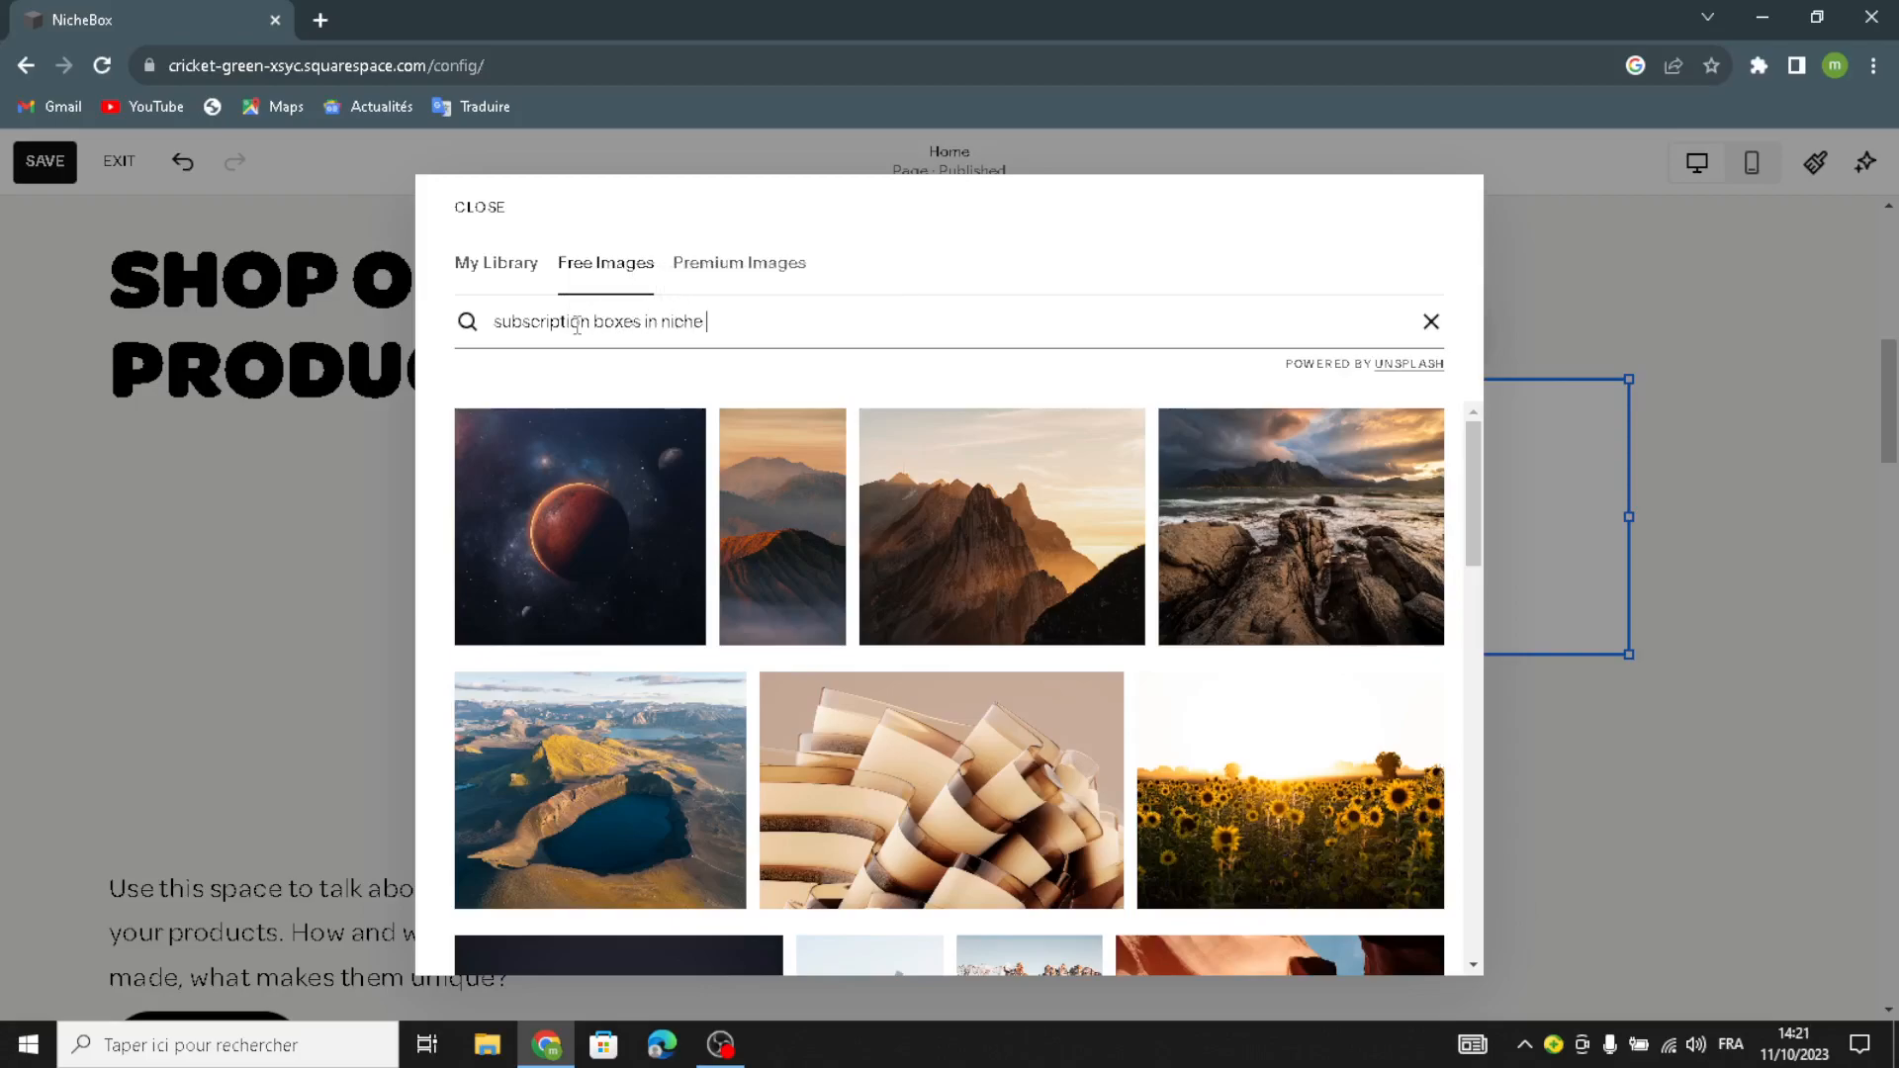
pyautogui.write('interests')
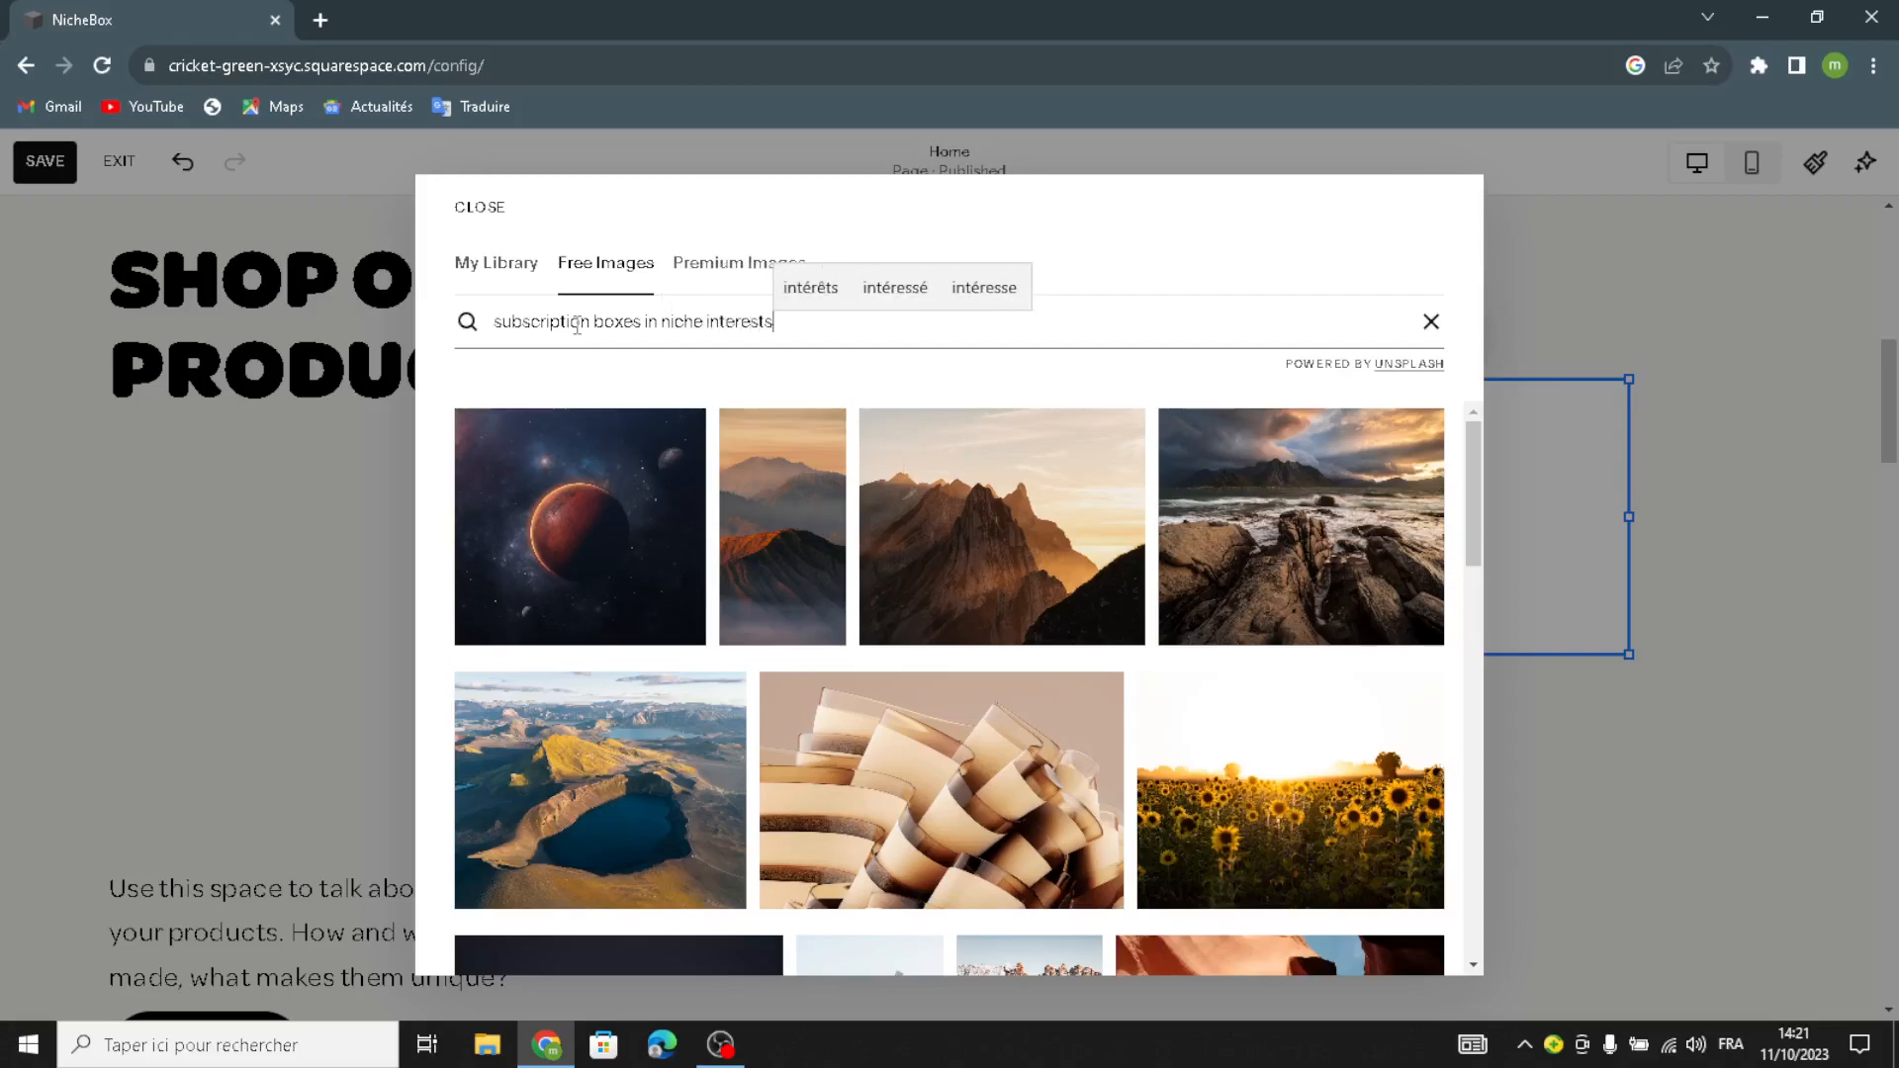
pyautogui.press('Return')
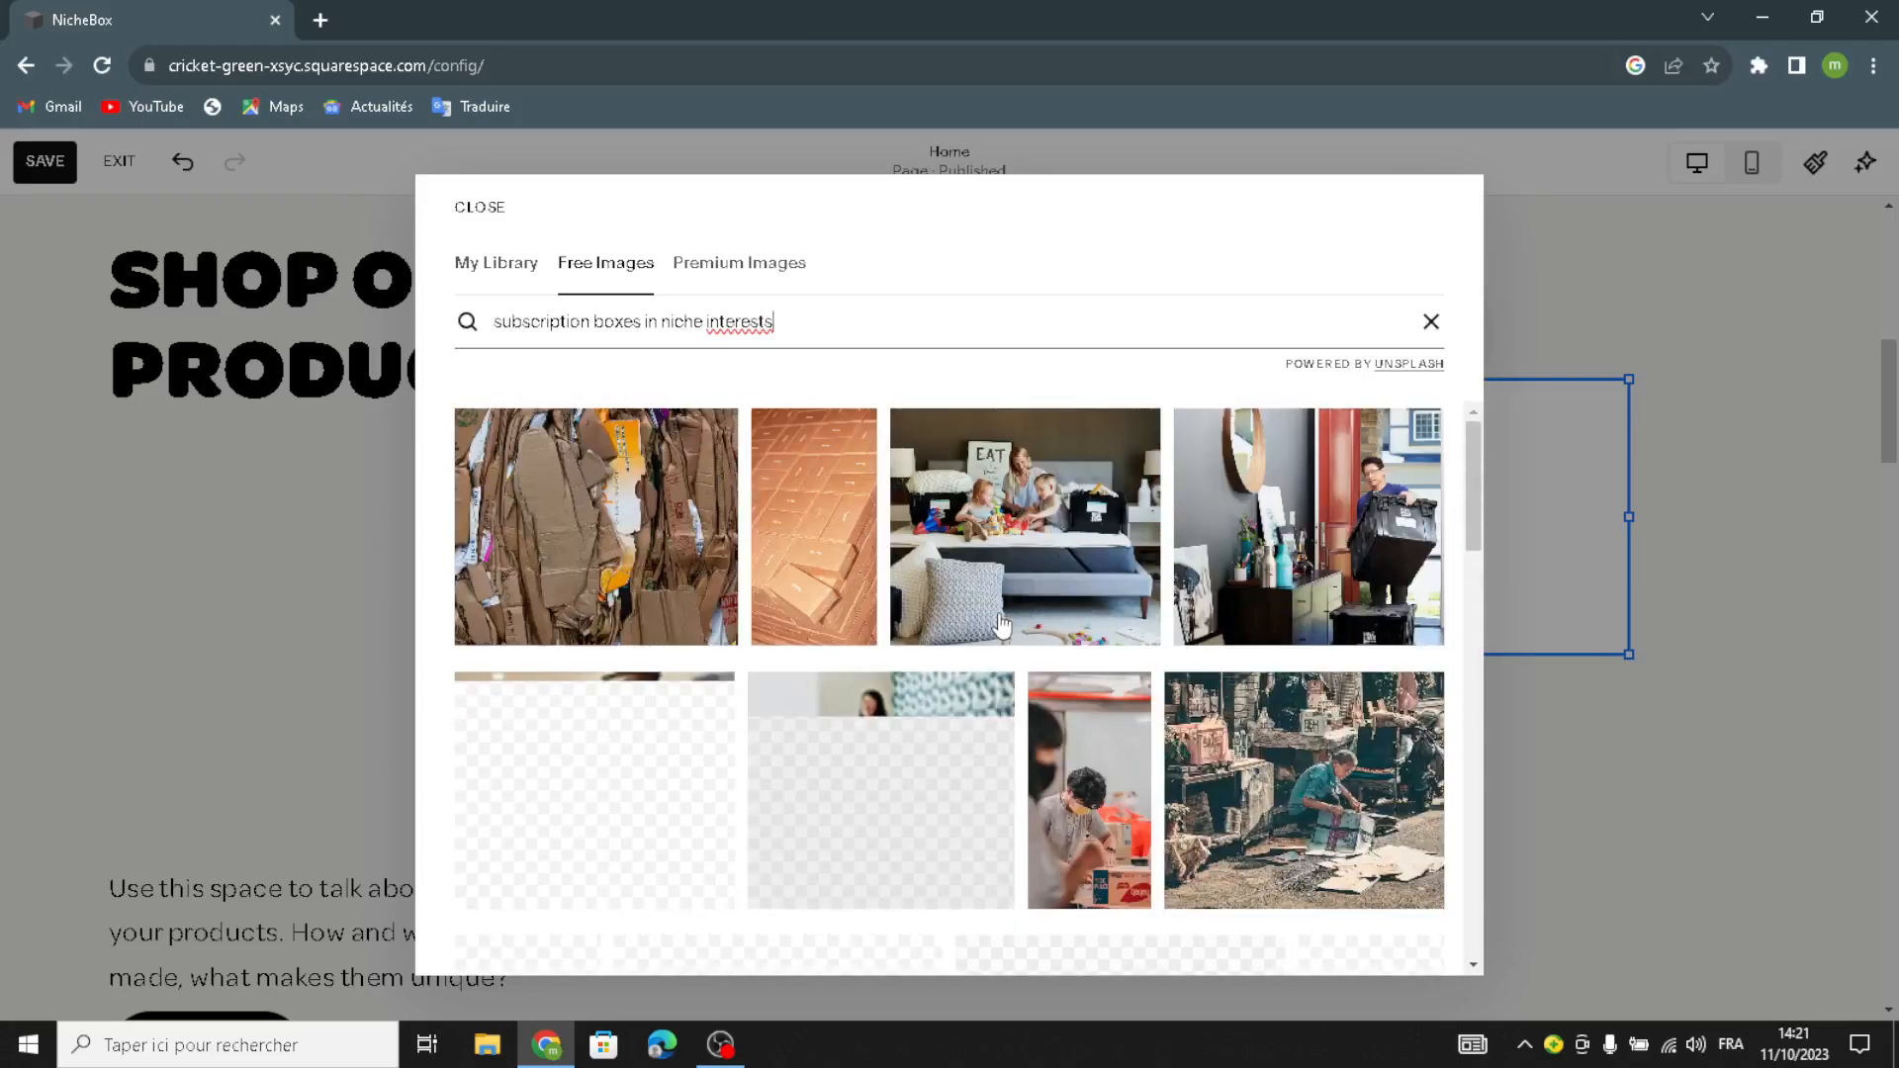
# Step: Find the photo of the brown cardboard carry box with a handle among the results and add it to the image block
pyautogui.scroll(-1, 1001, 623)
pyautogui.scroll(-2, 1002, 623)
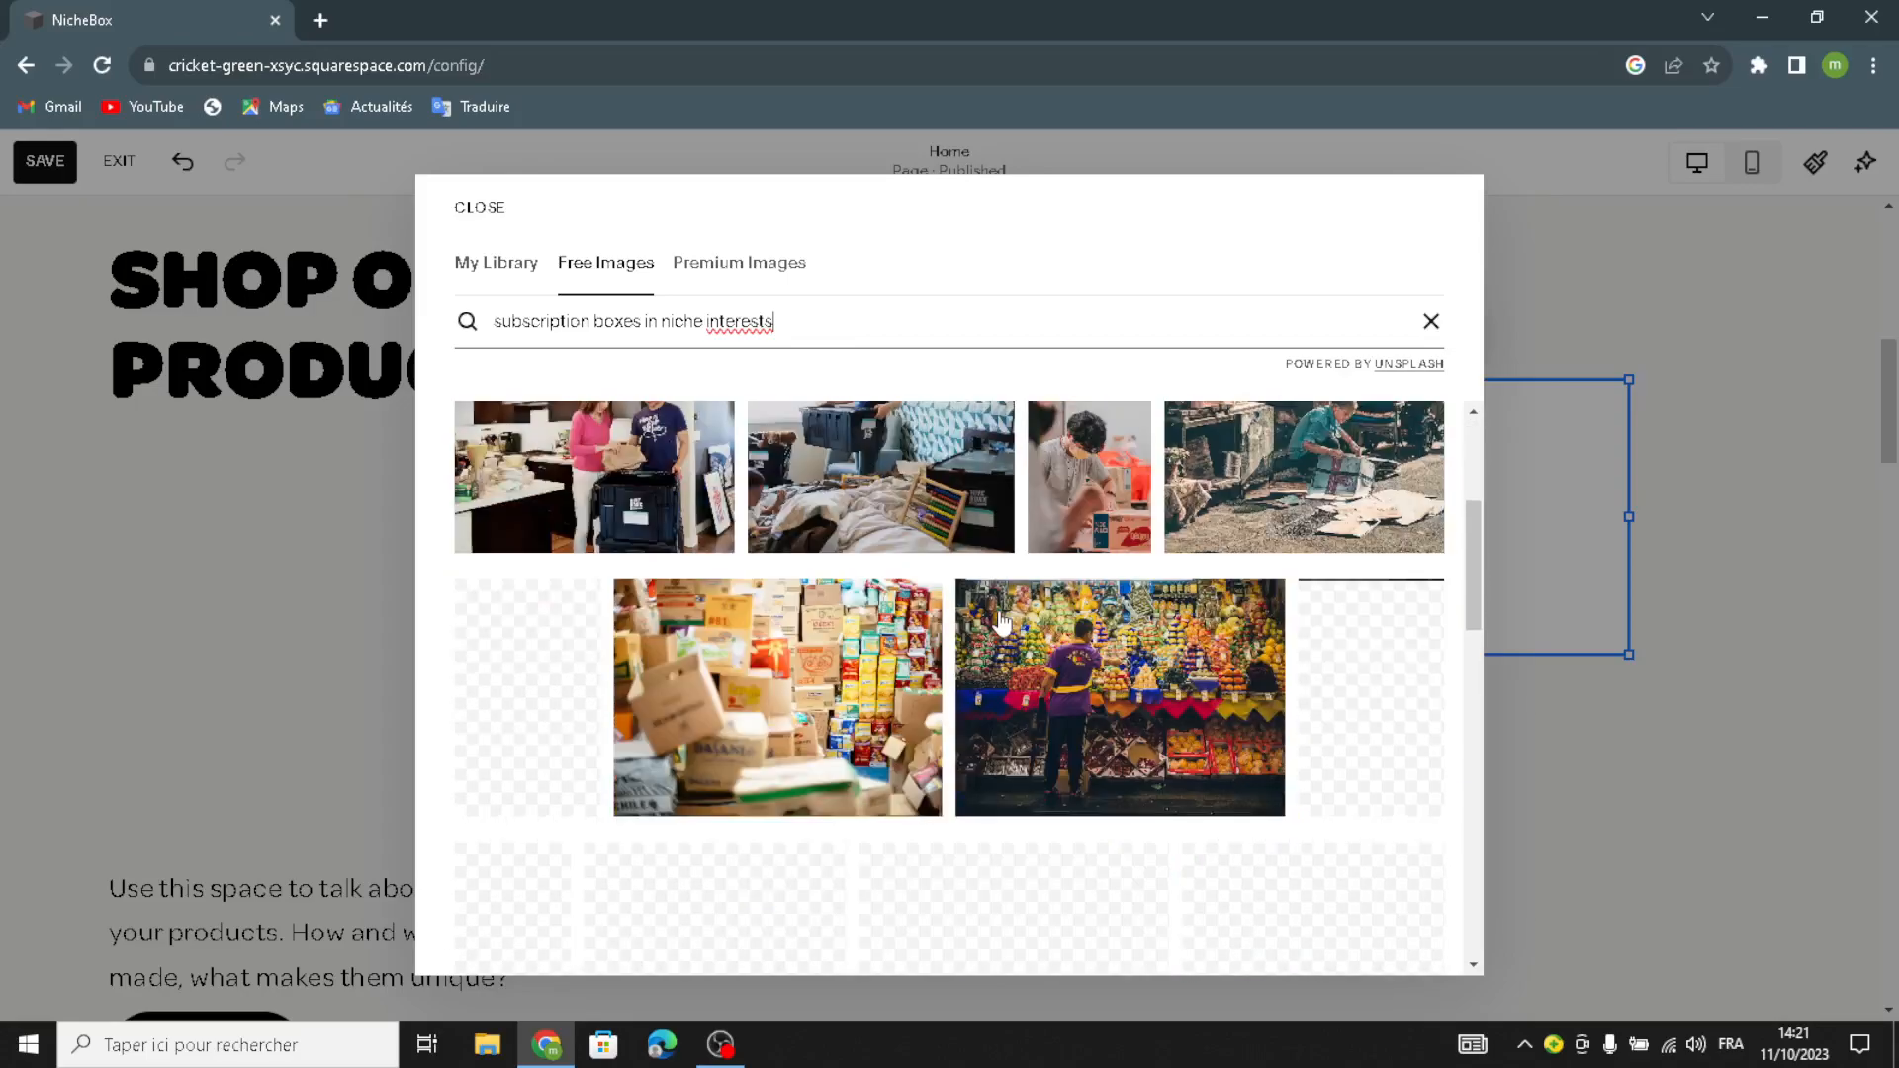
pyautogui.scroll(-1, 1002, 623)
pyautogui.scroll(-2, 998, 623)
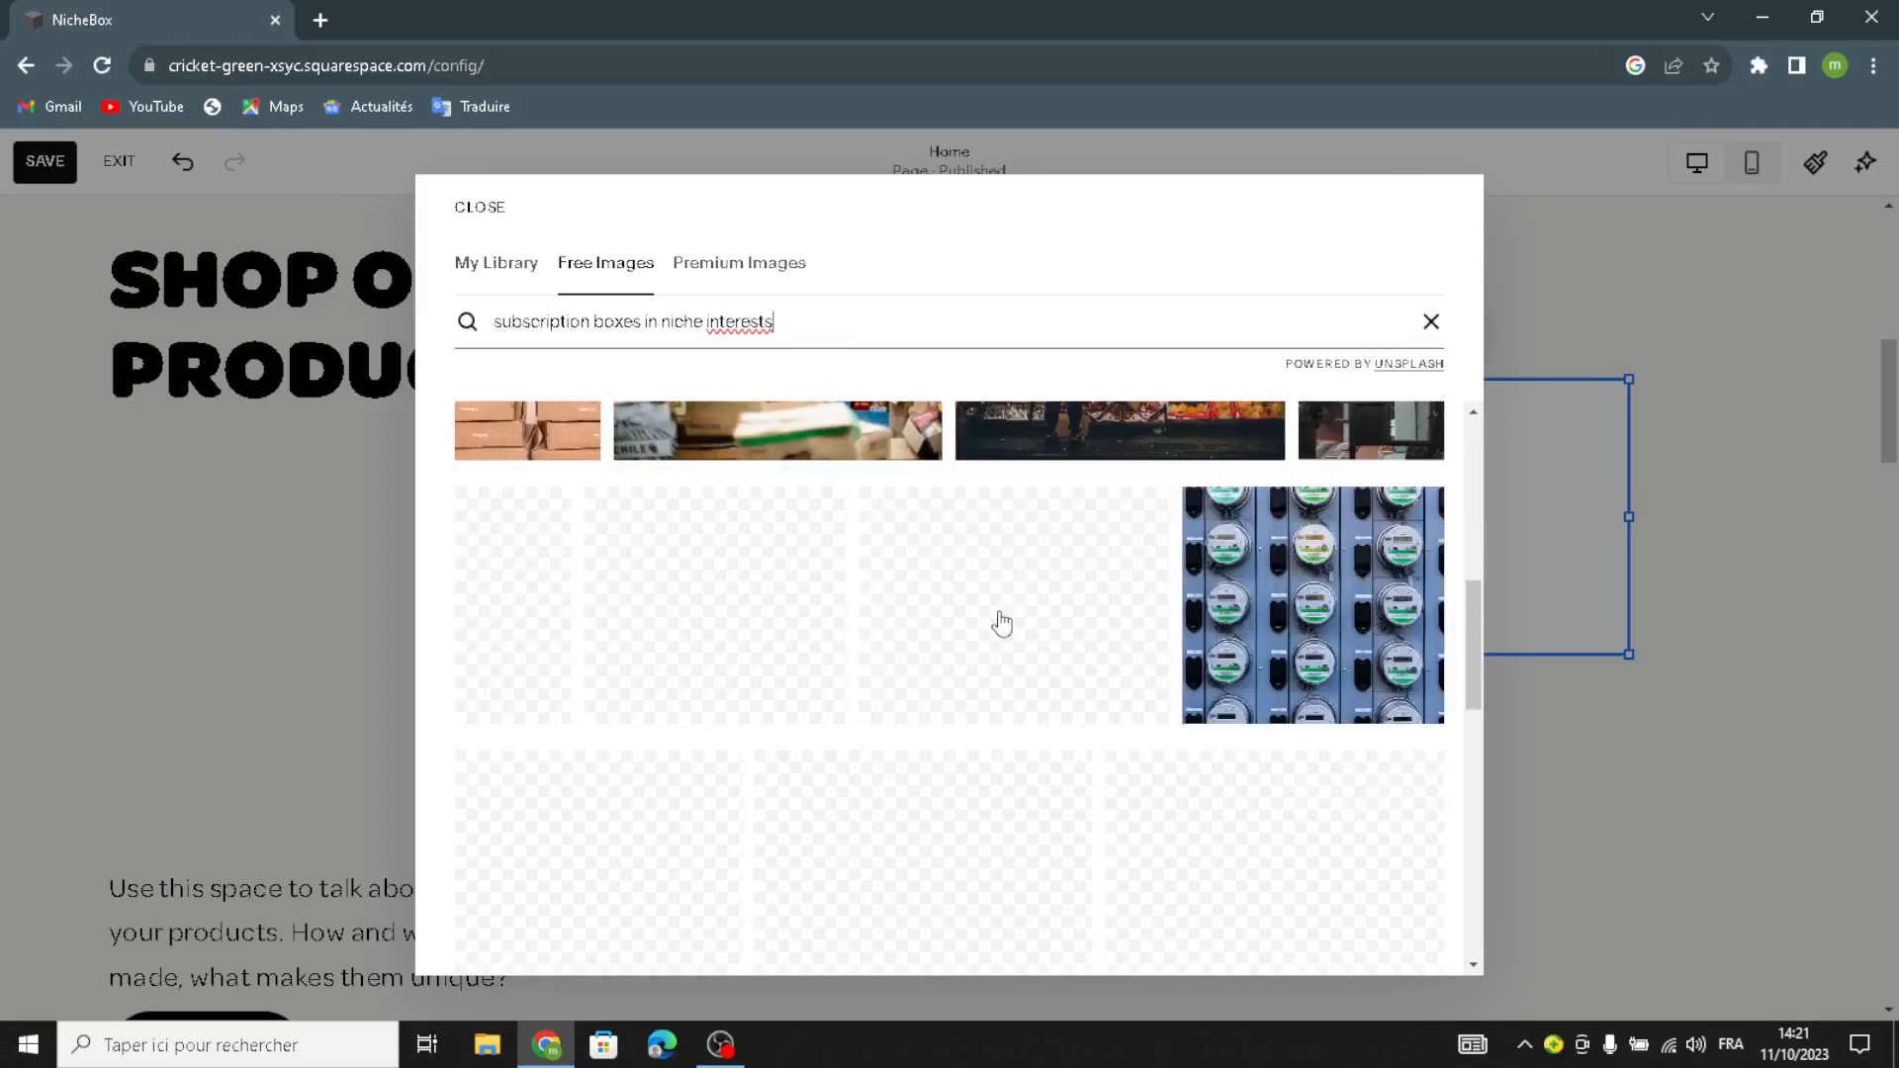
pyautogui.scroll(-1, 1071, 657)
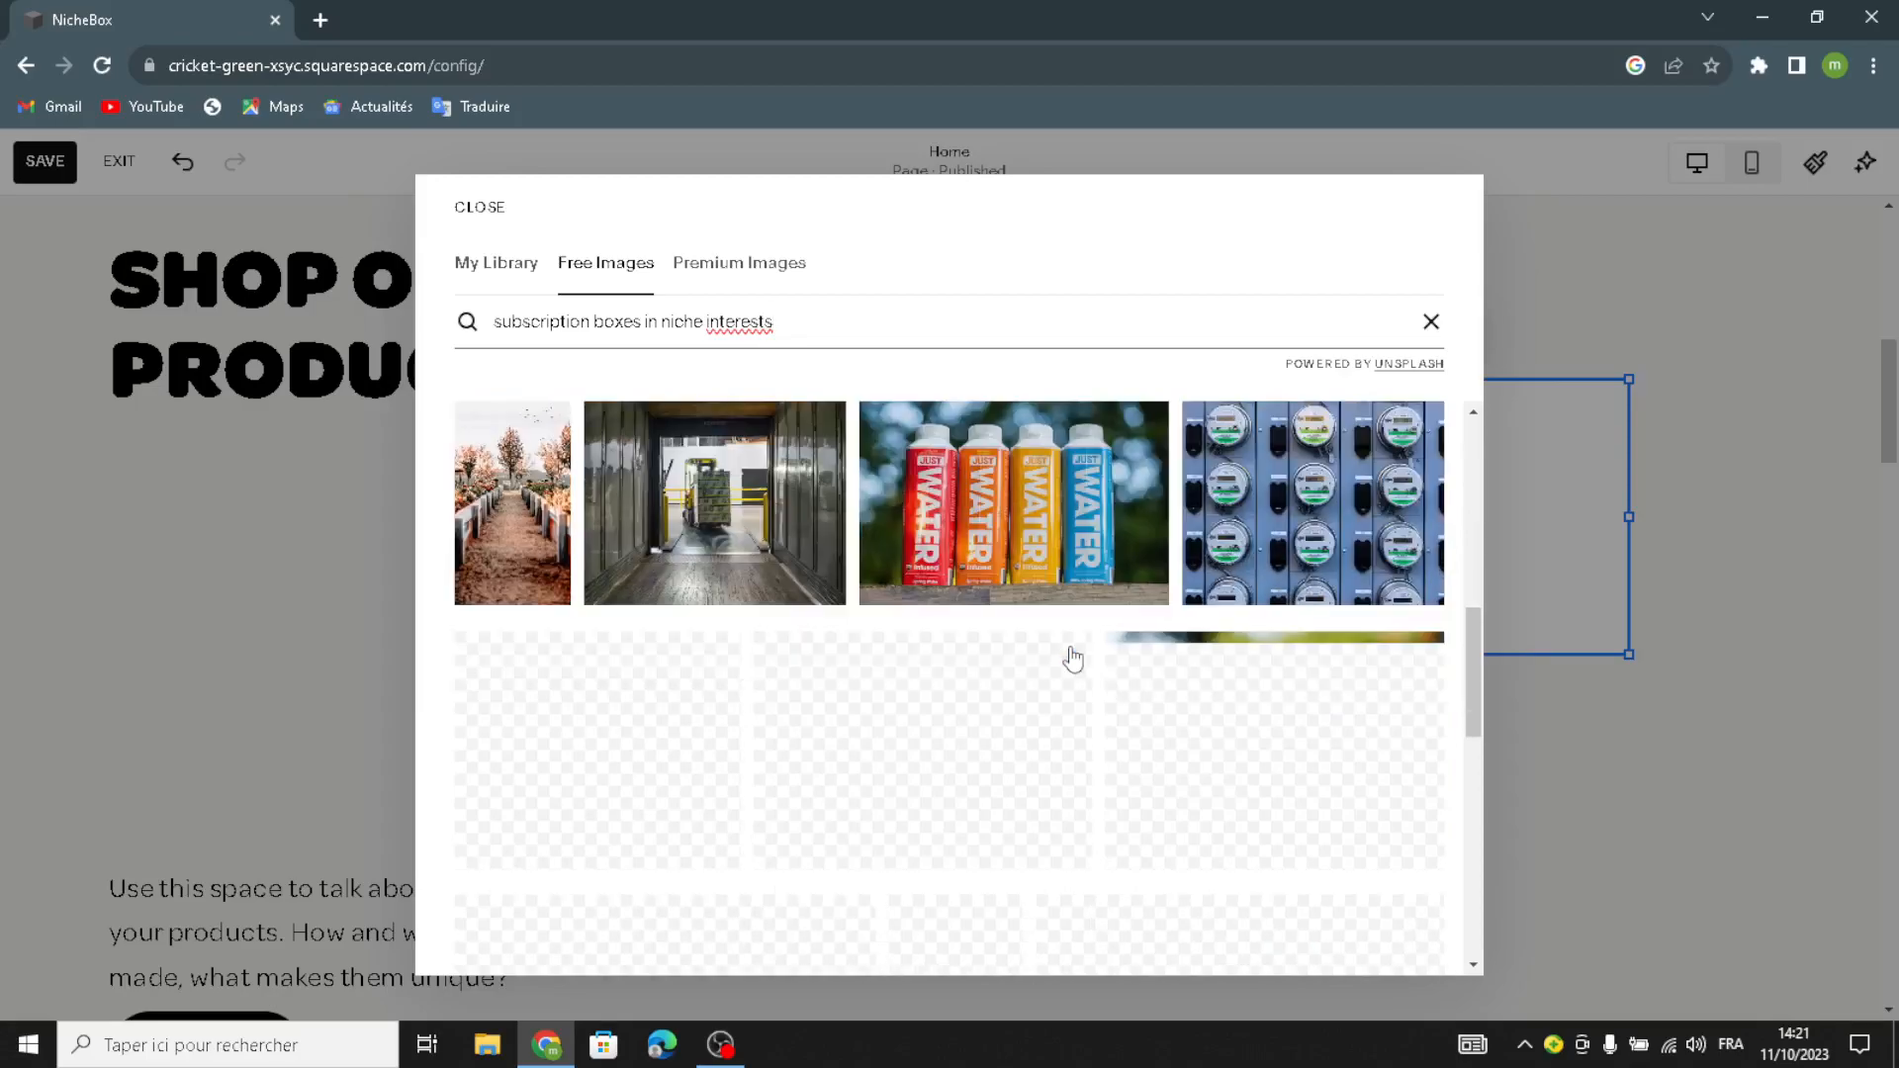
pyautogui.scroll(-3, 1088, 761)
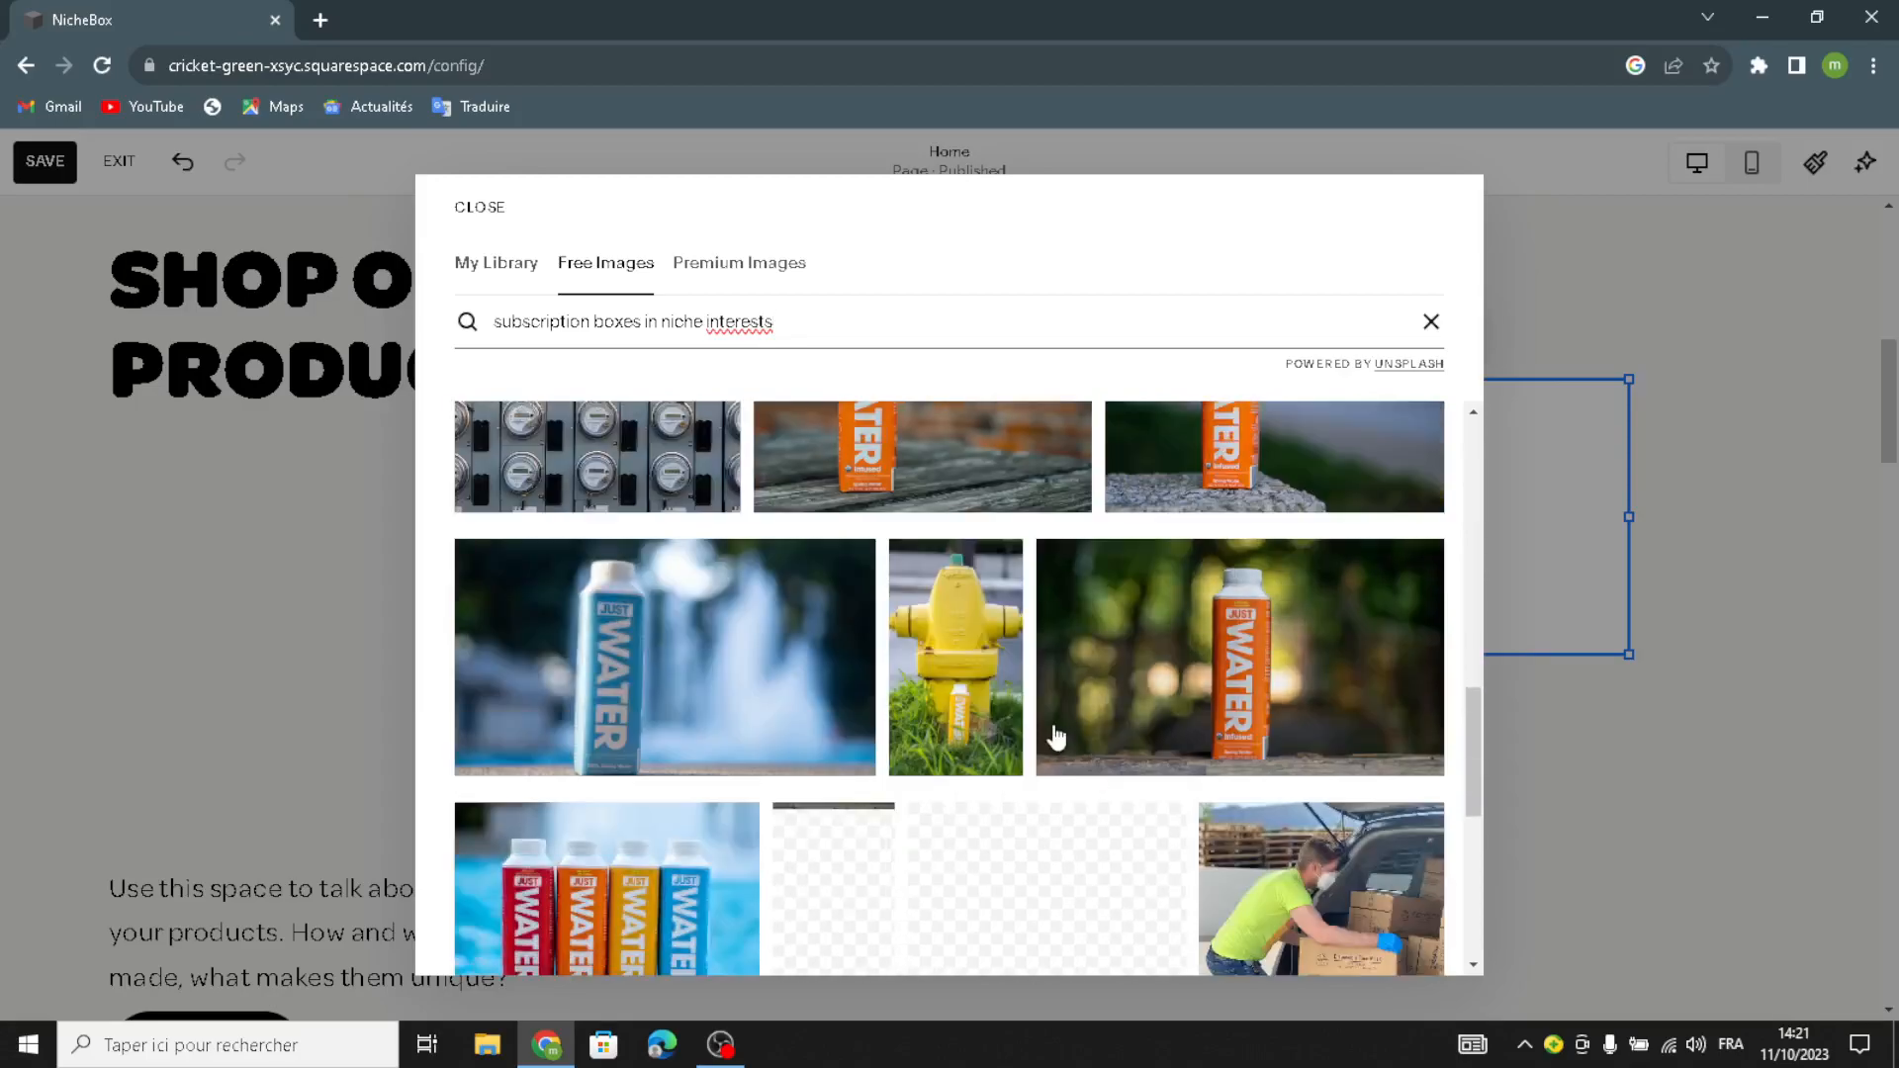
pyautogui.scroll(-2, 1069, 741)
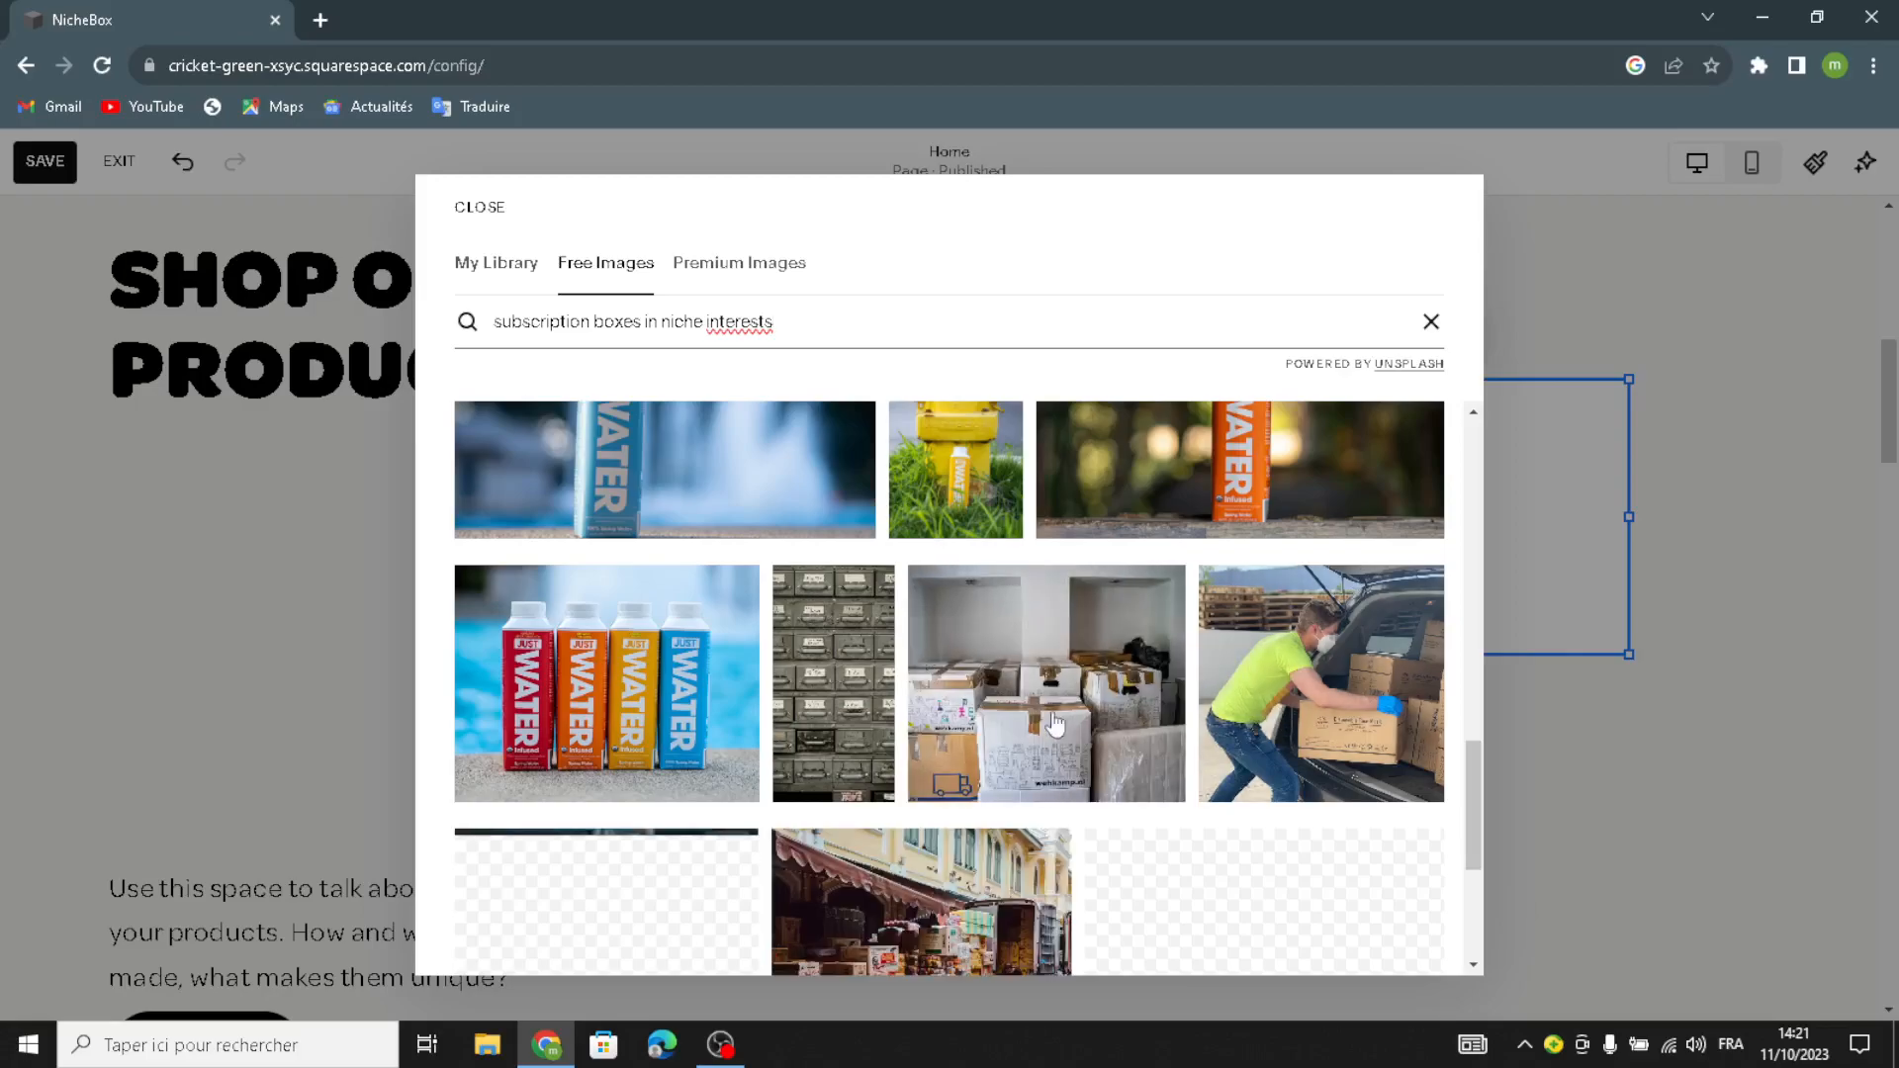
pyautogui.scroll(-3, 1172, 692)
pyautogui.scroll(-2, 1172, 692)
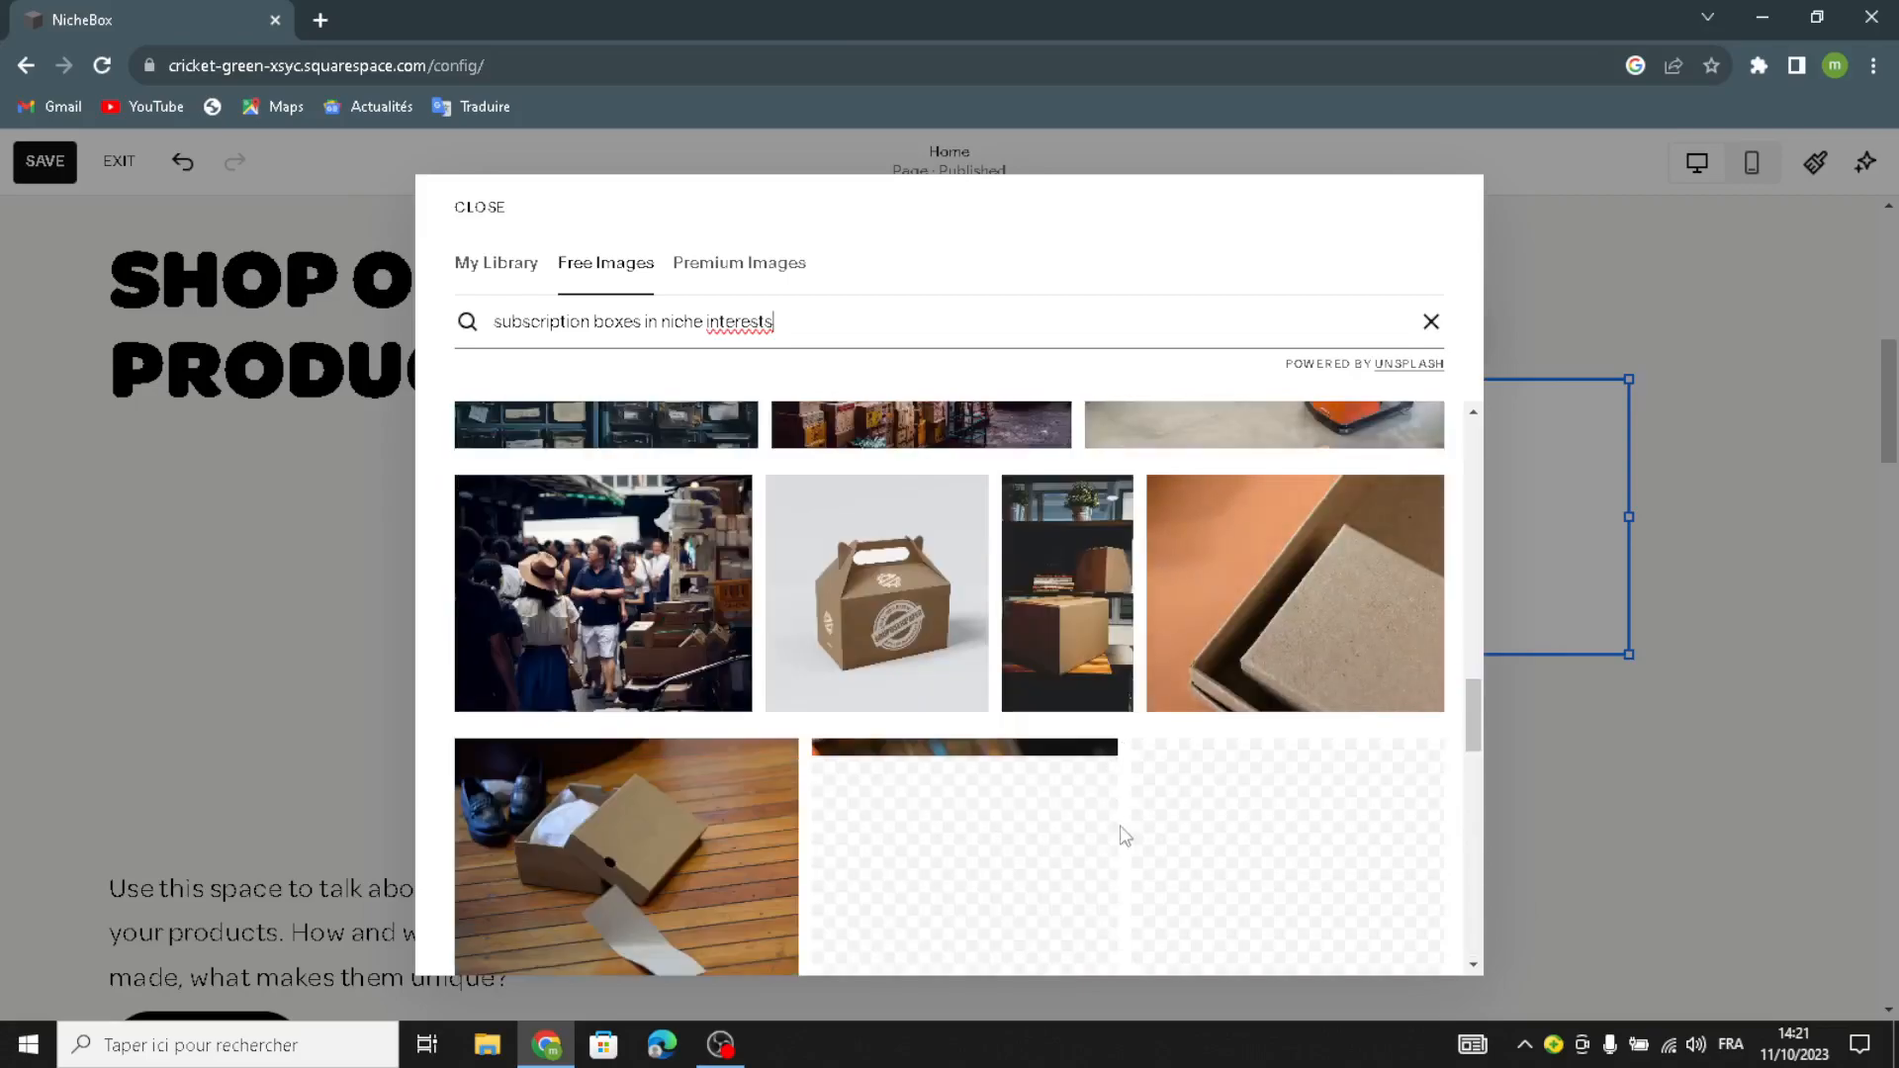
pyautogui.scroll(-5, 1101, 775)
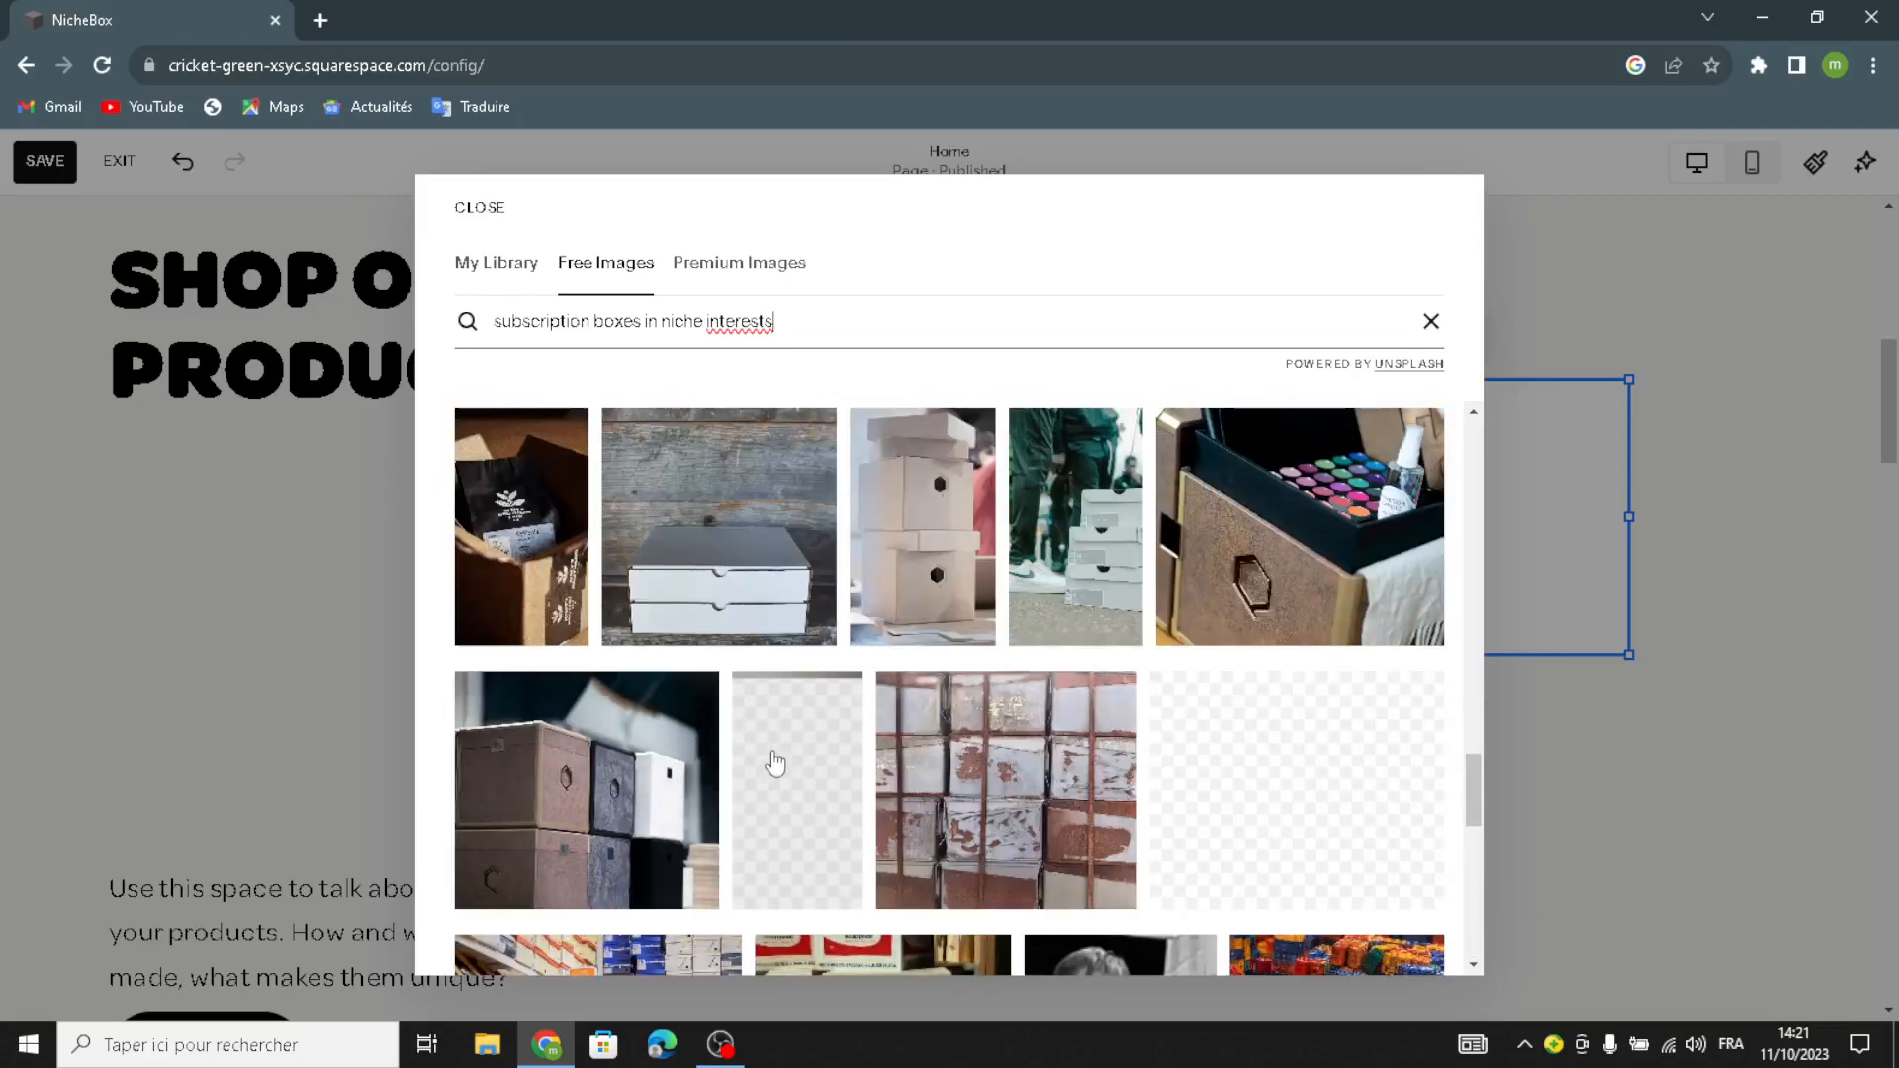
pyautogui.scroll(-3, 767, 728)
pyautogui.scroll(2, 652, 608)
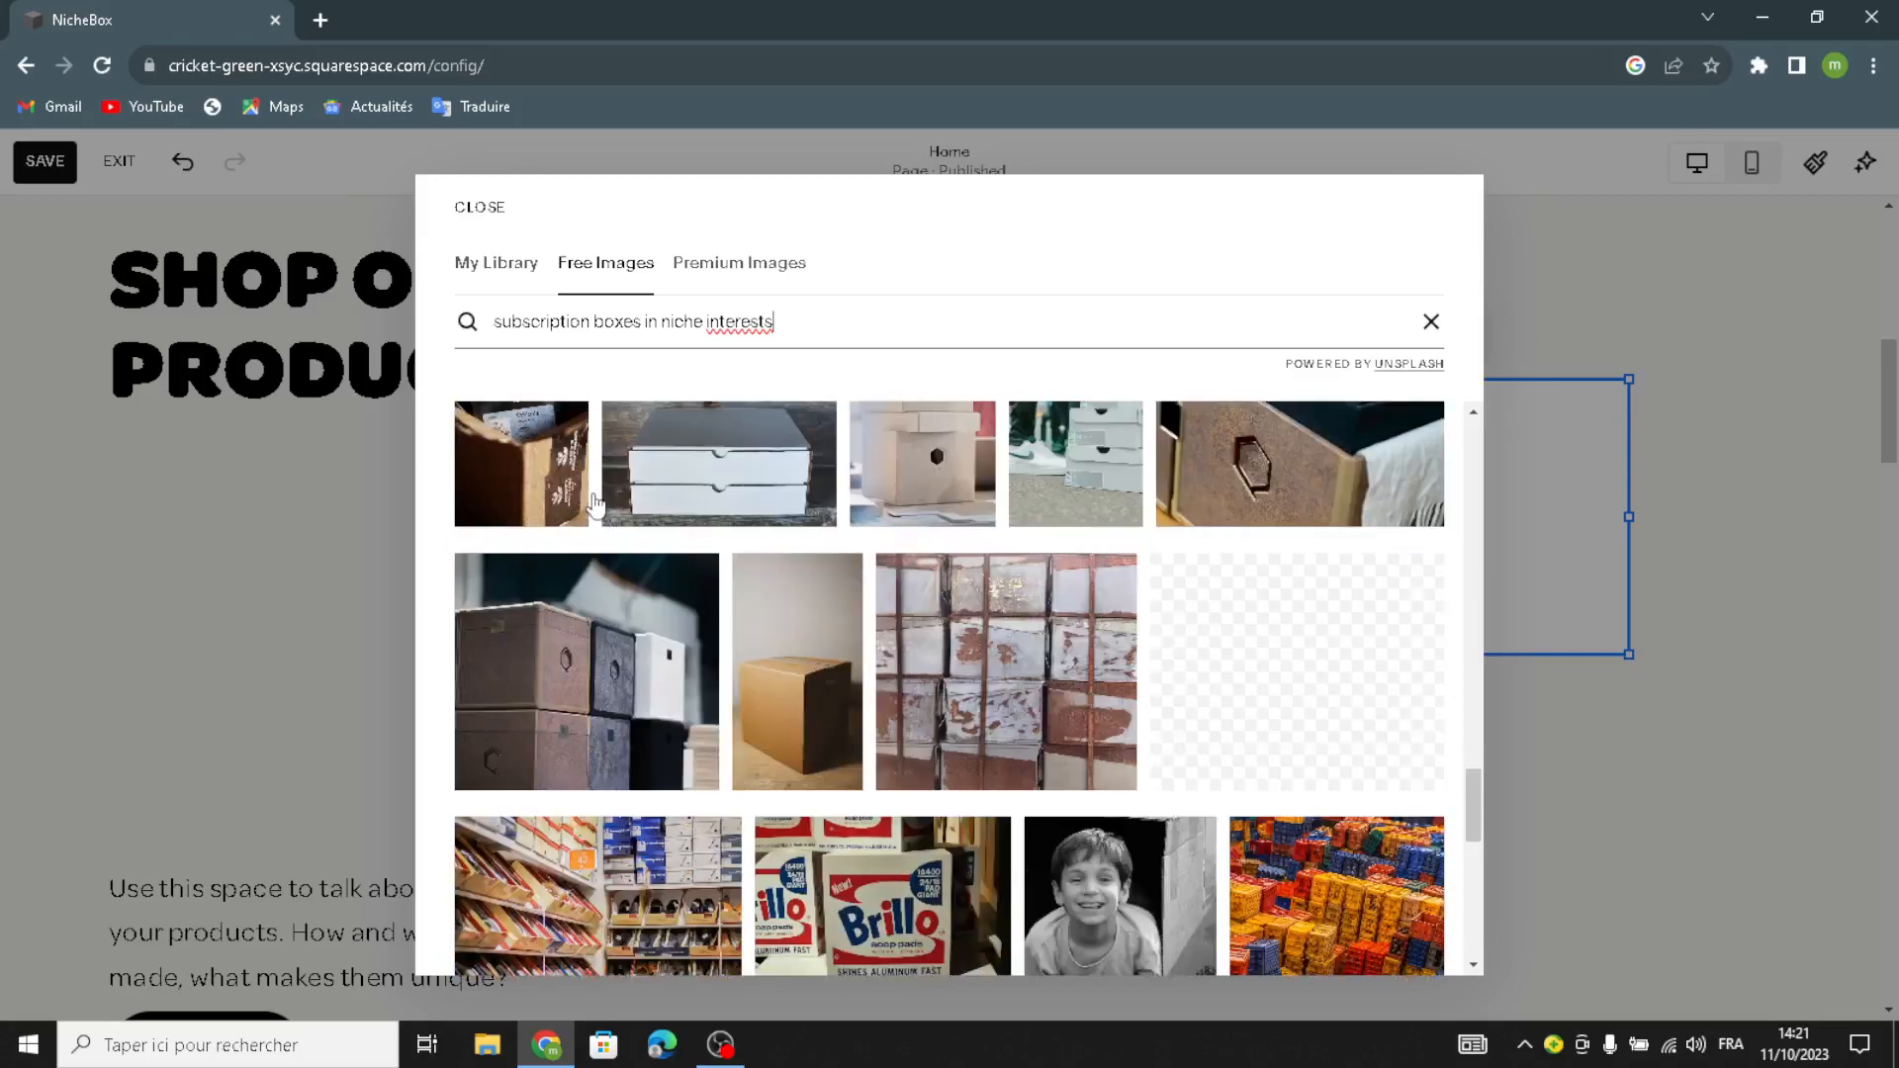
pyautogui.scroll(5, 672, 684)
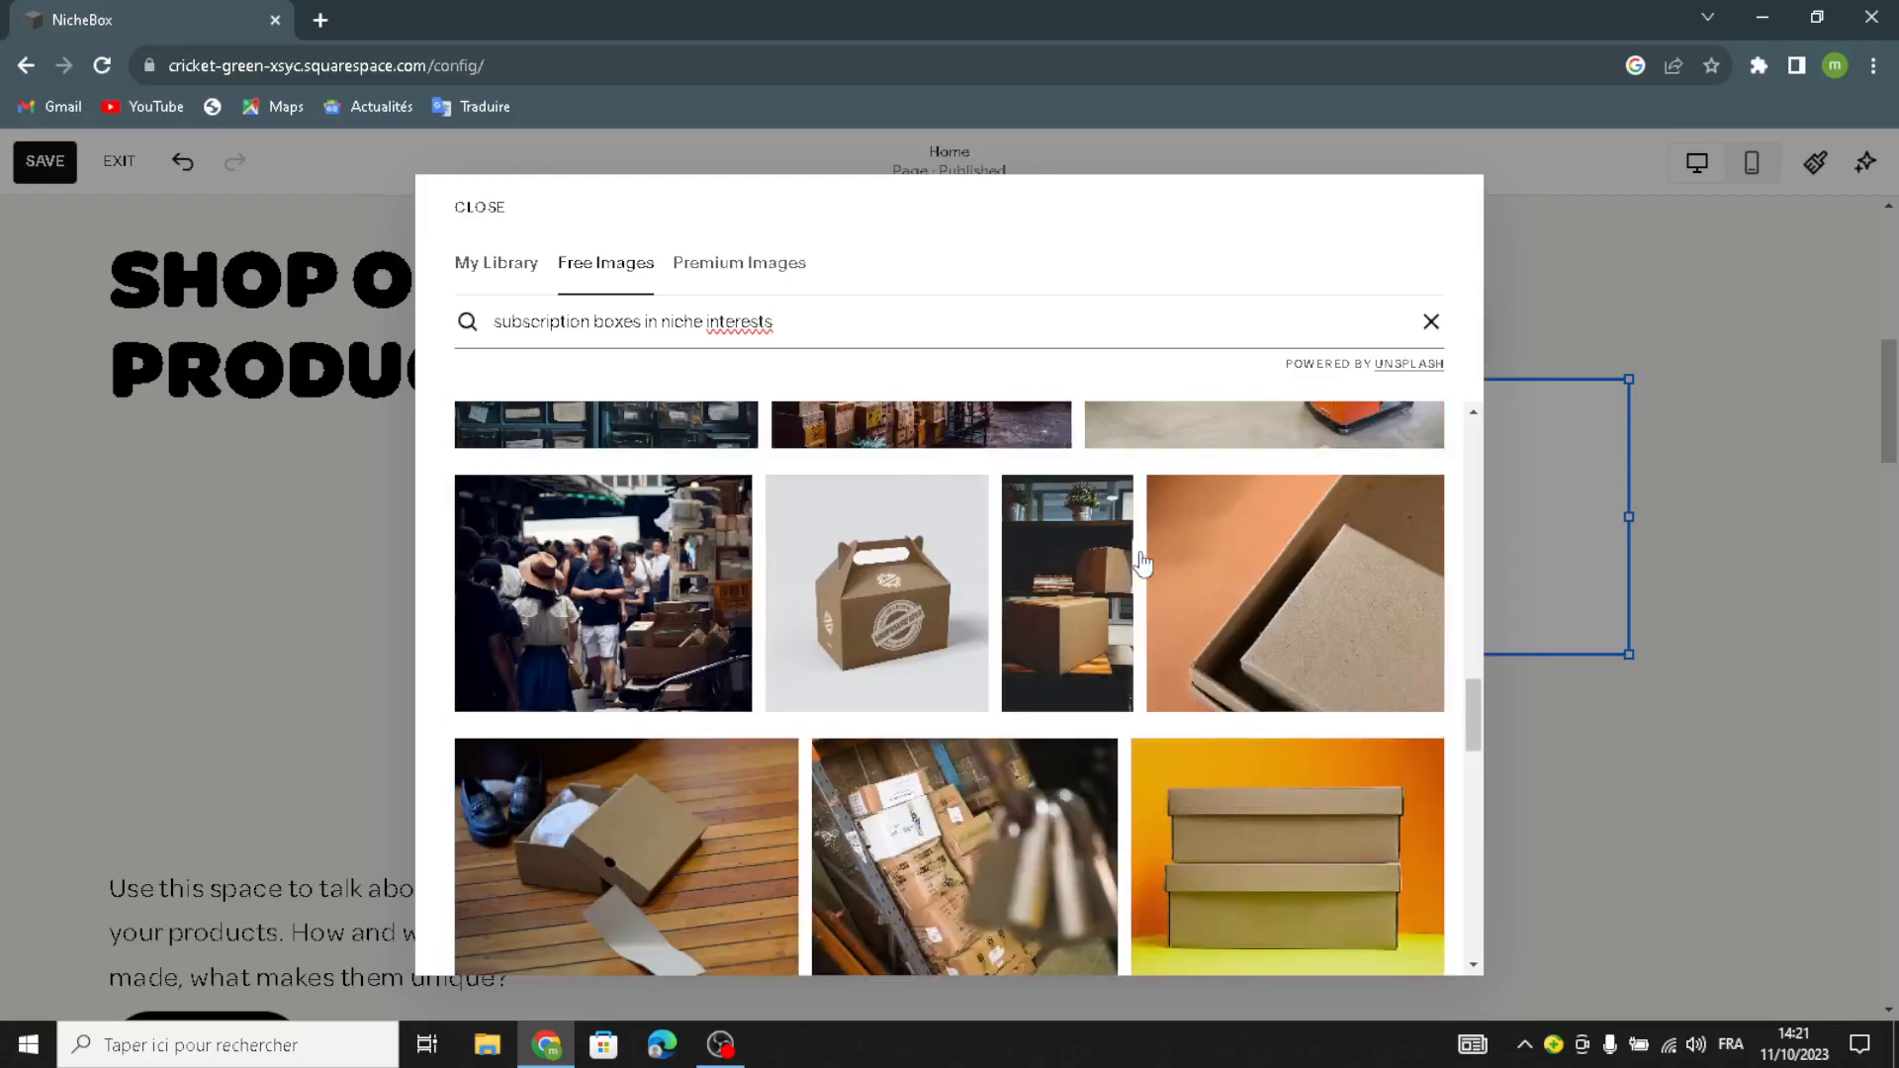
pyautogui.click(956, 532)
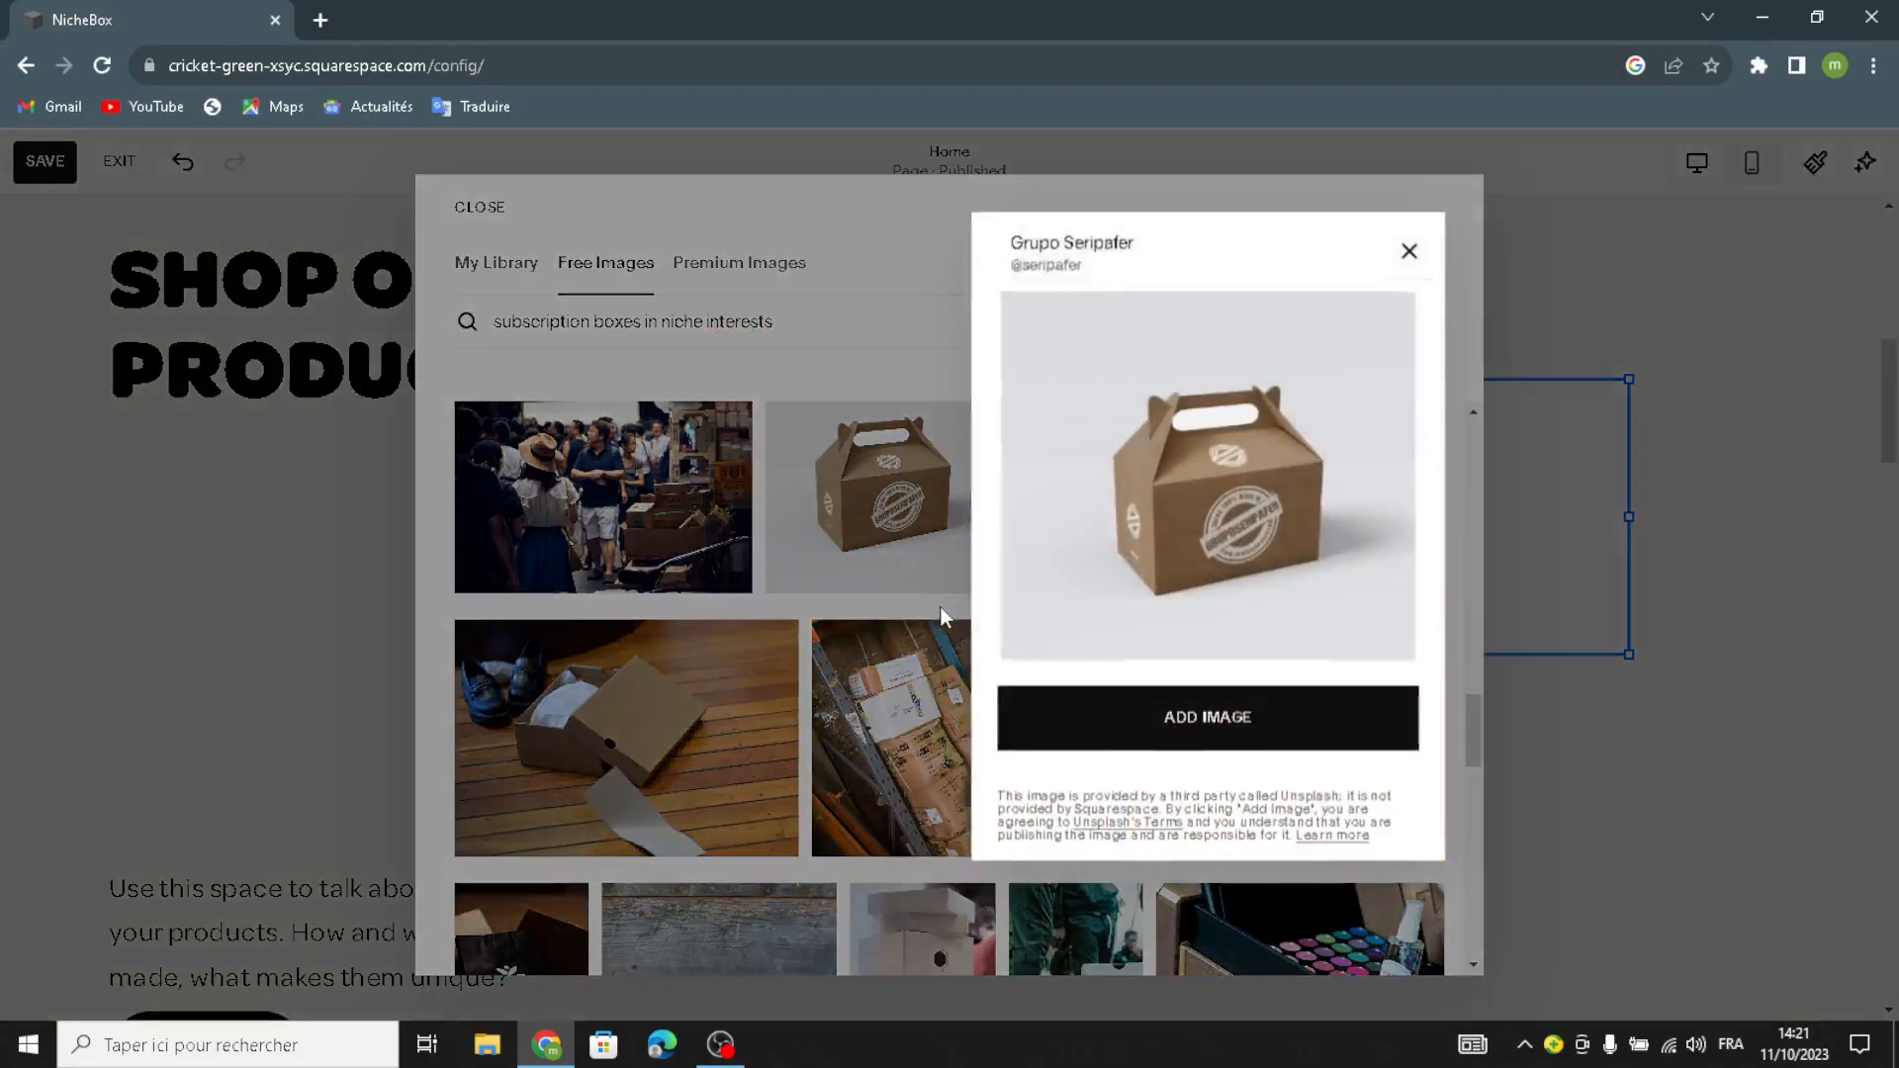
pyautogui.click(1157, 727)
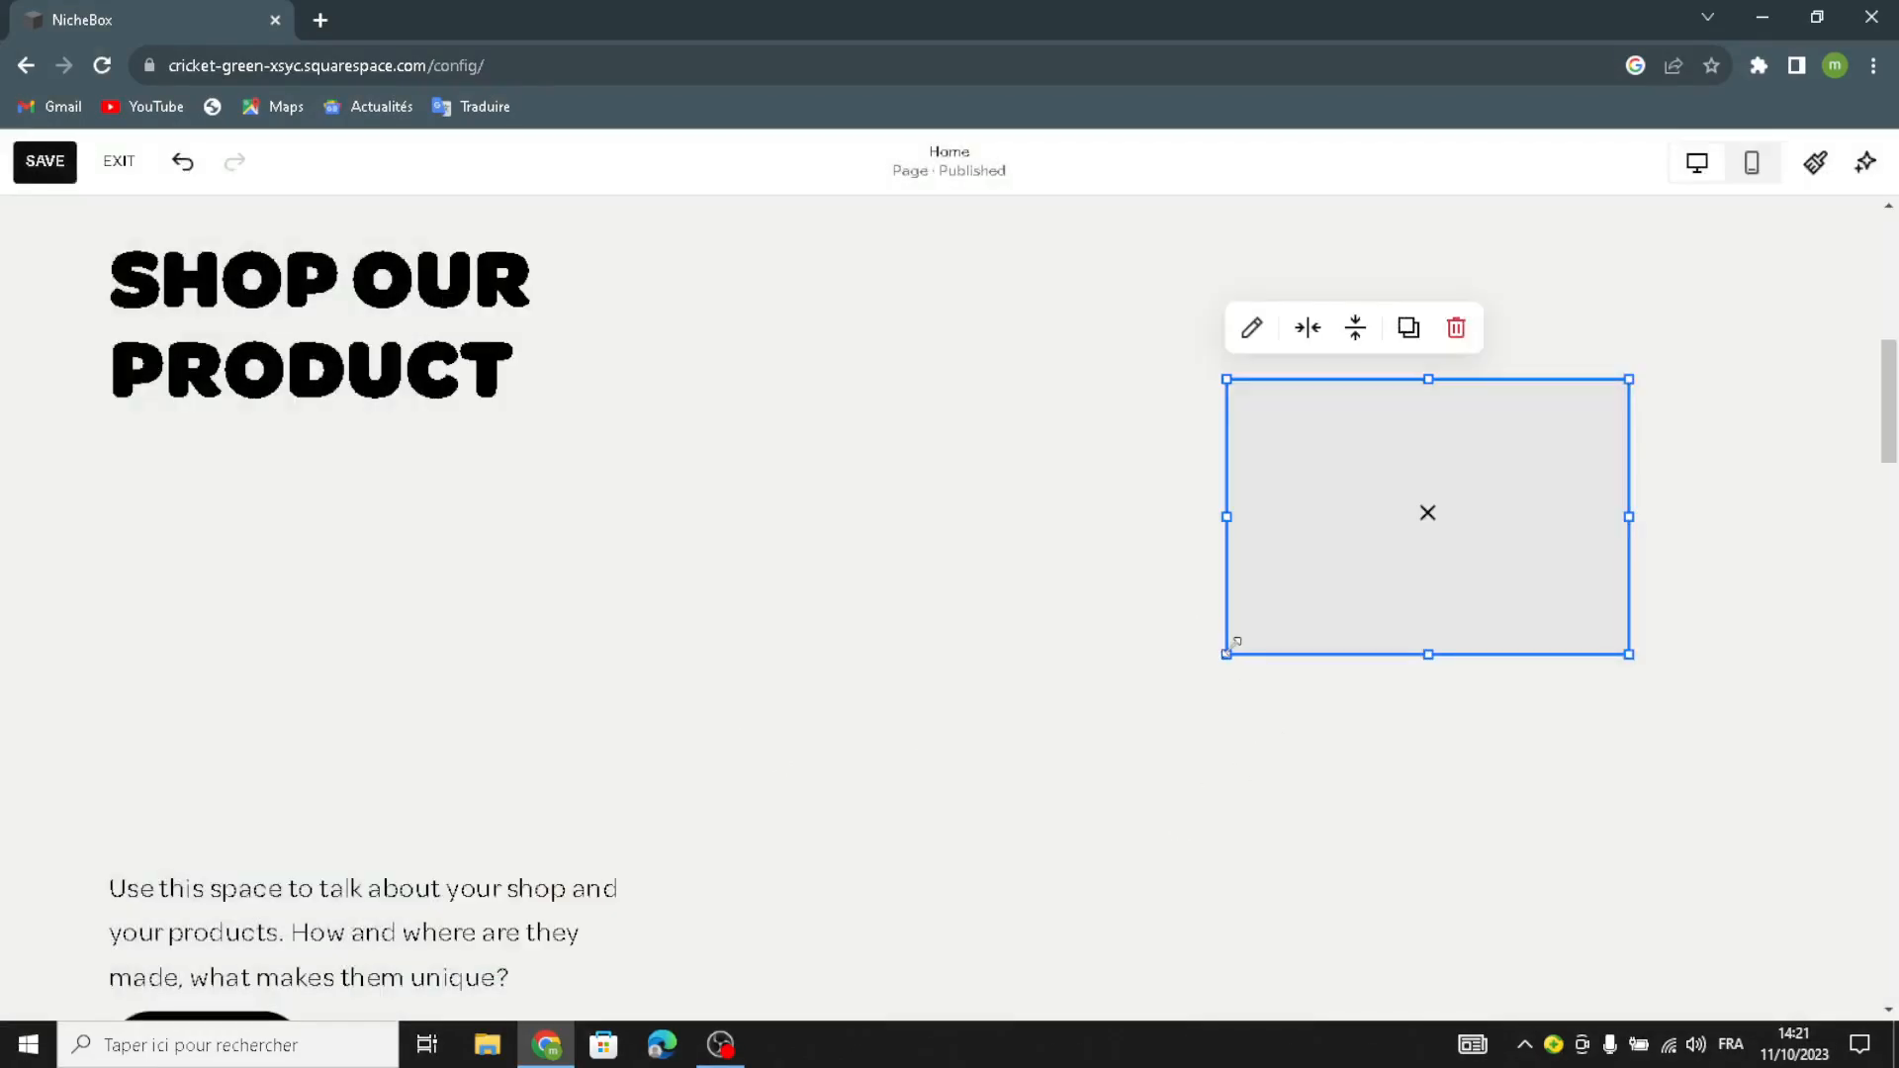
# Step: Enlarge the box image block to fill the space beside the Shop Our Product heading and align it with the heading's upper edge
pyautogui.moveTo(1236, 643); pyautogui.dragTo(1208, 550)
pyautogui.moveTo(1628, 383); pyautogui.dragTo(1795, 201)
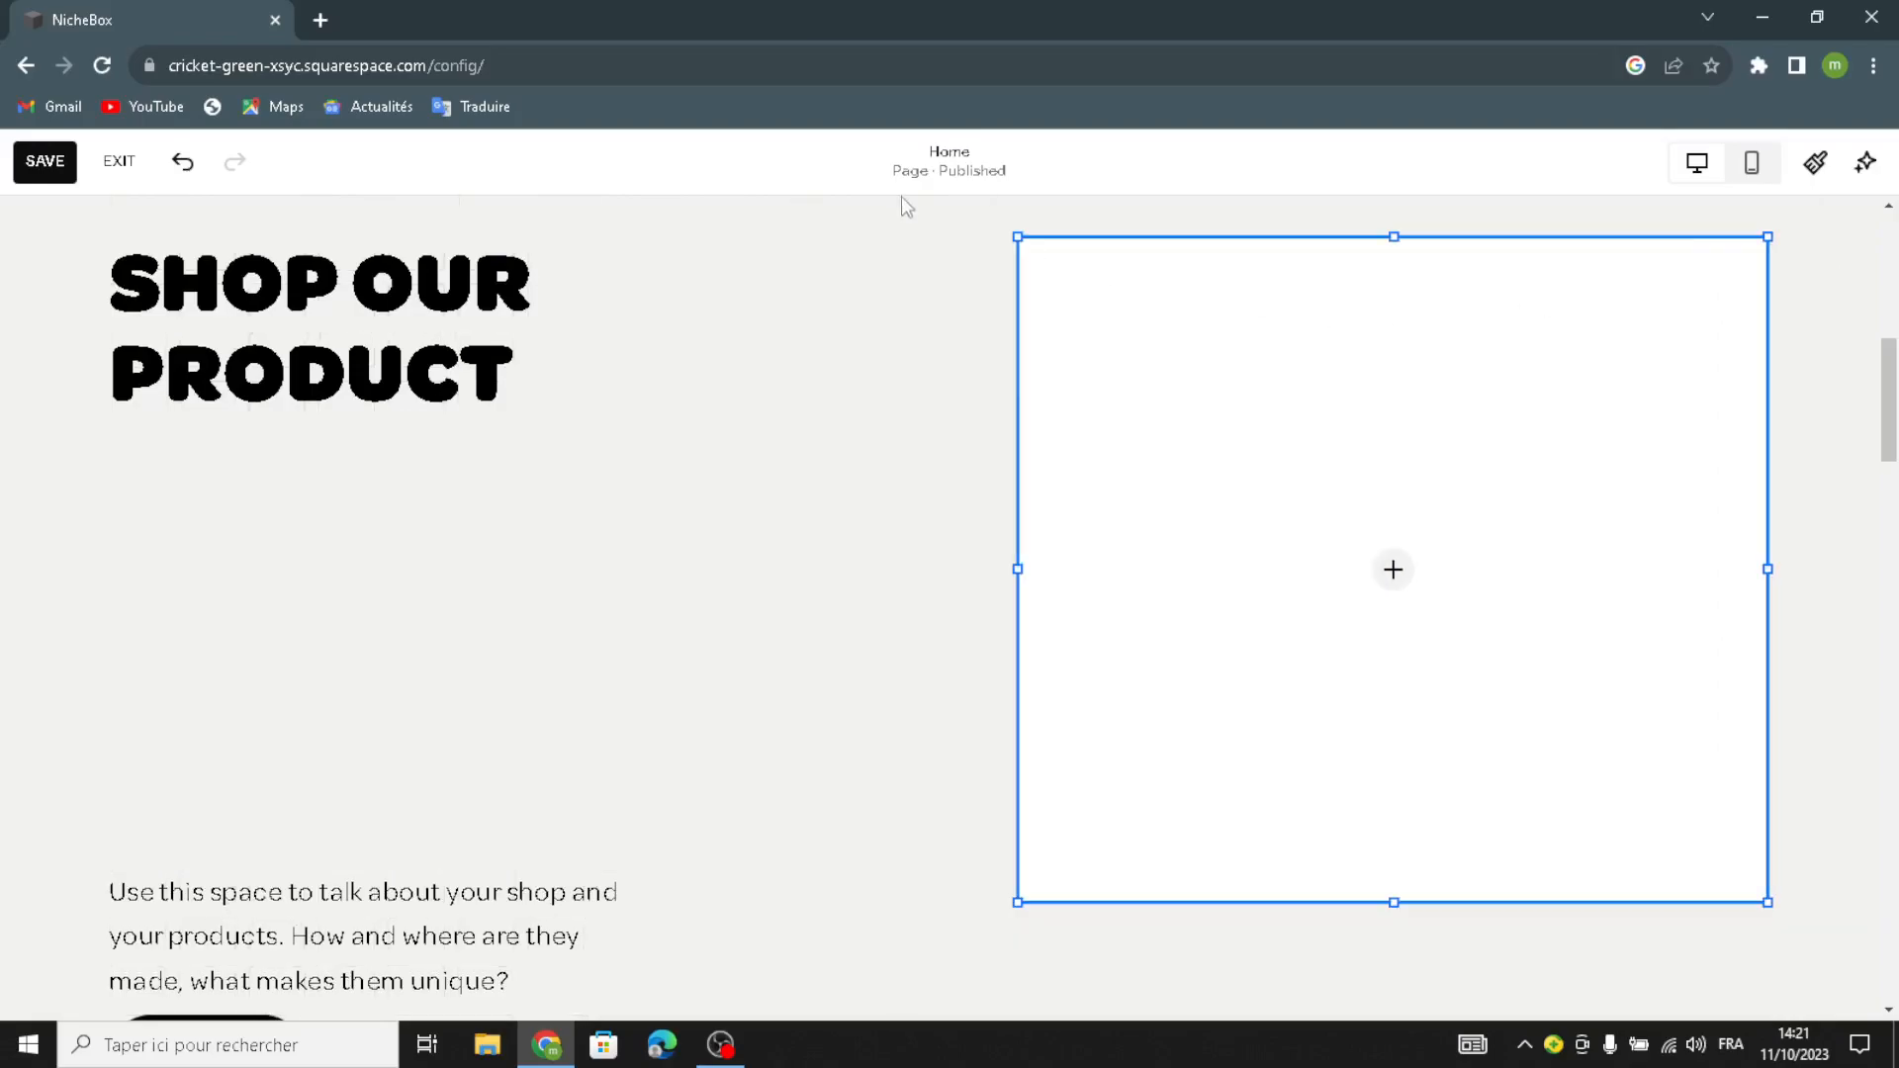
pyautogui.moveTo(1012, 232); pyautogui.dragTo(855, 216)
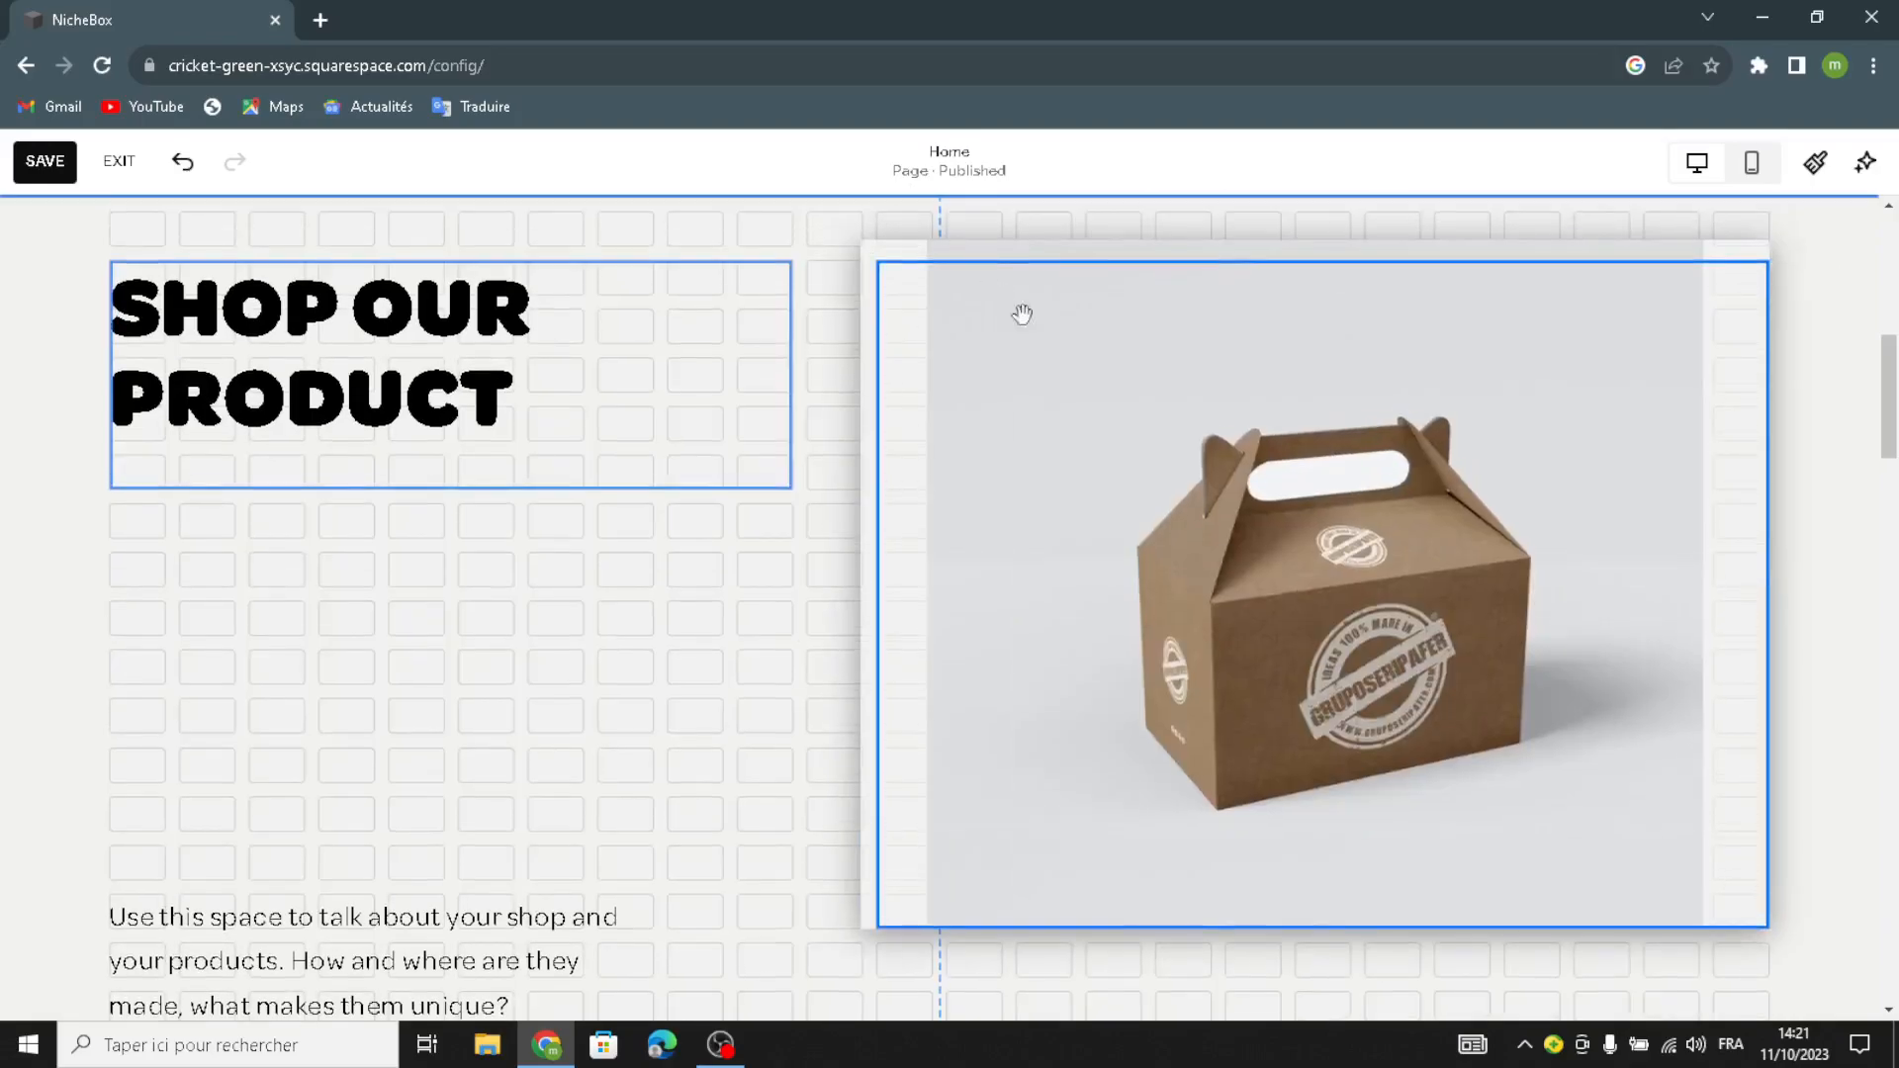
pyautogui.scroll(3, 1000, 297)
pyautogui.moveTo(875, 497); pyautogui.dragTo(683, 562)
# Step: Move the shop description paragraph up closer to the heading and format it as Heading 4
pyautogui.scroll(-5, 657, 564)
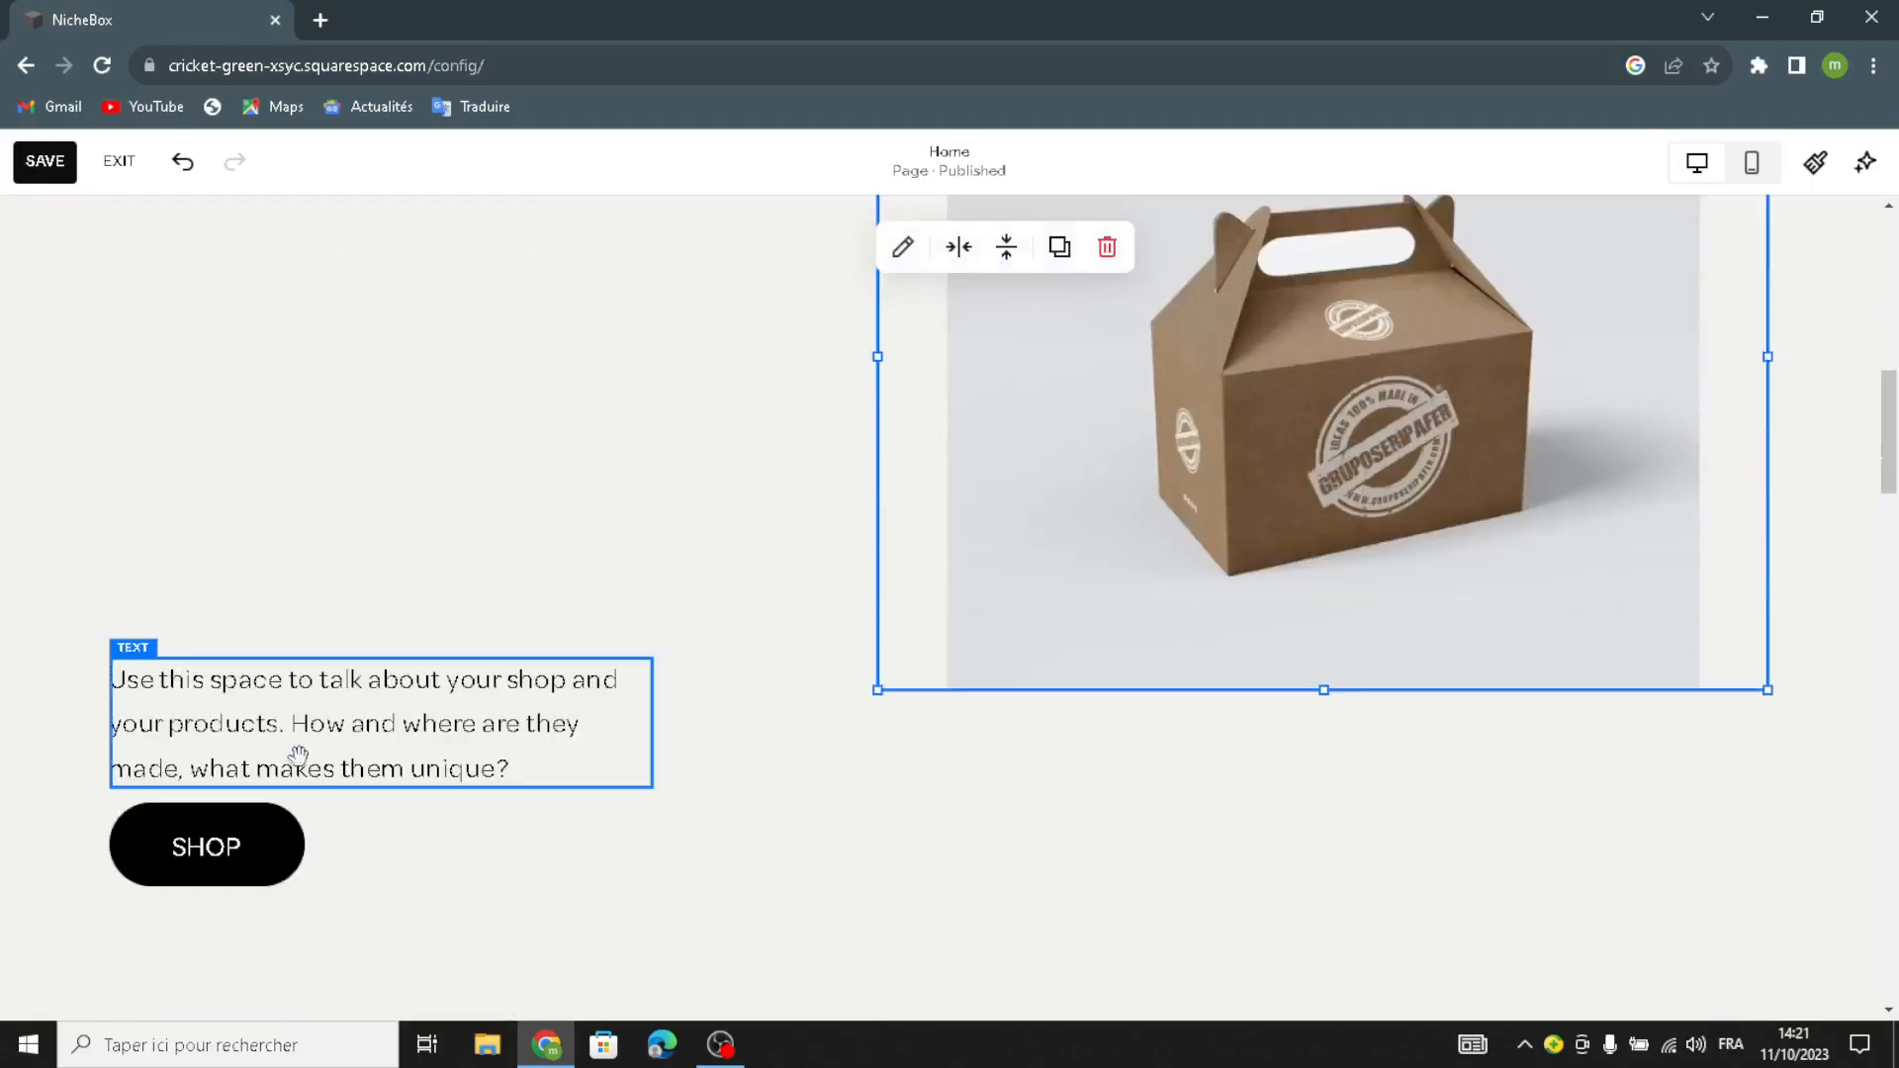
pyautogui.moveTo(257, 714); pyautogui.dragTo(273, 452)
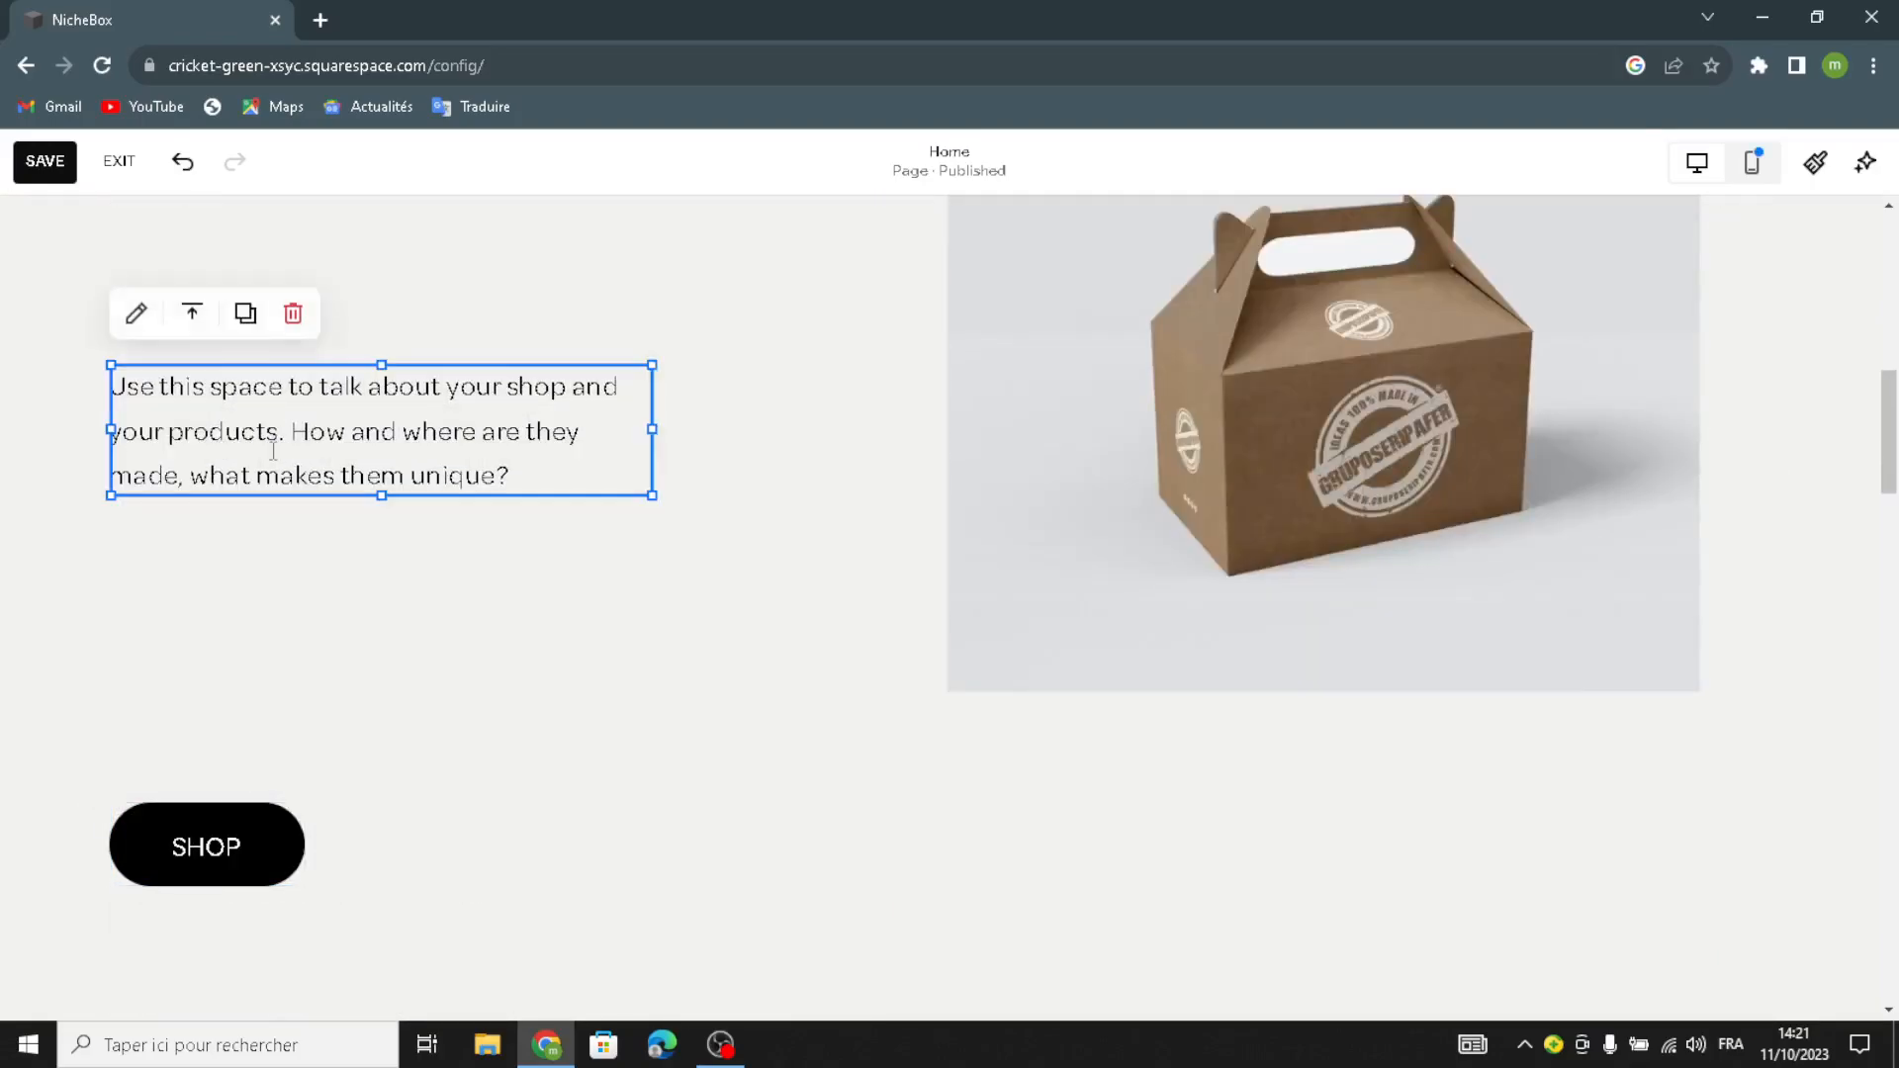
pyautogui.click(134, 316)
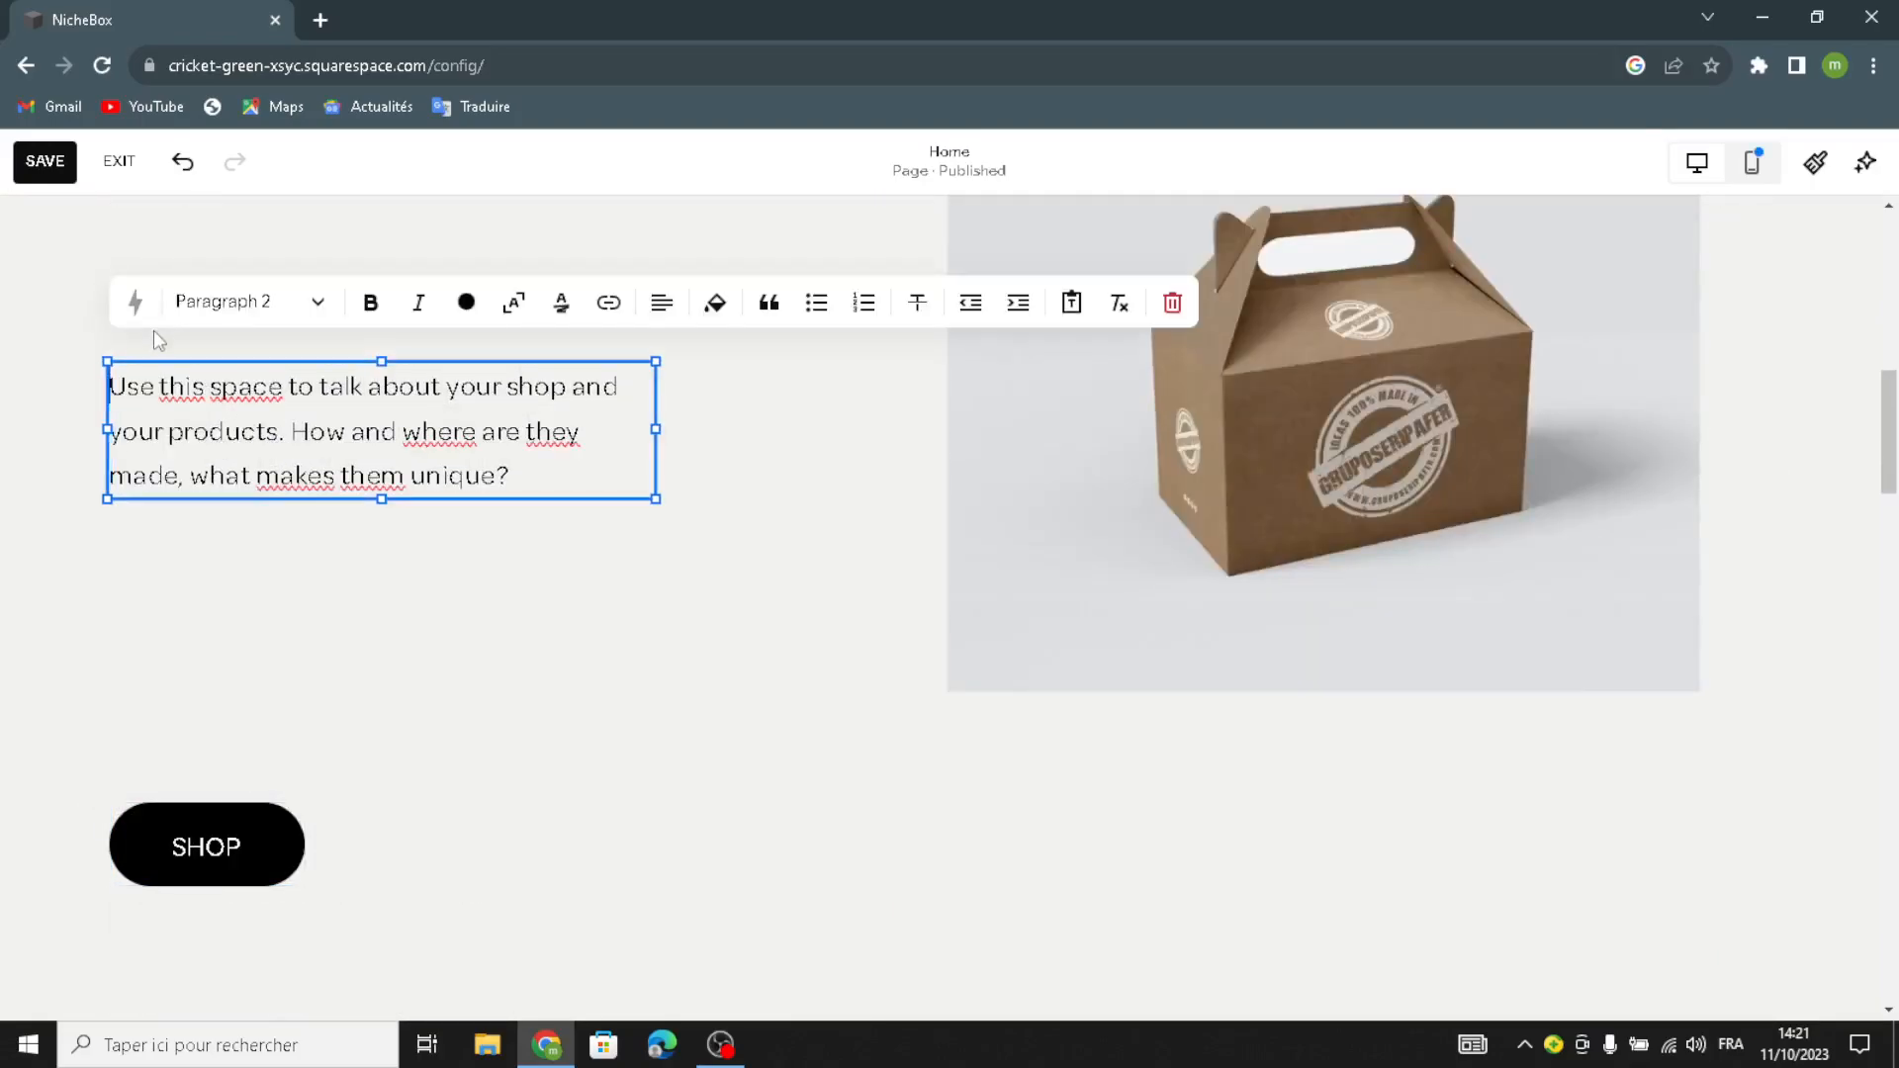
pyautogui.click(207, 305)
pyautogui.click(242, 572)
pyautogui.click(241, 307)
pyautogui.click(241, 521)
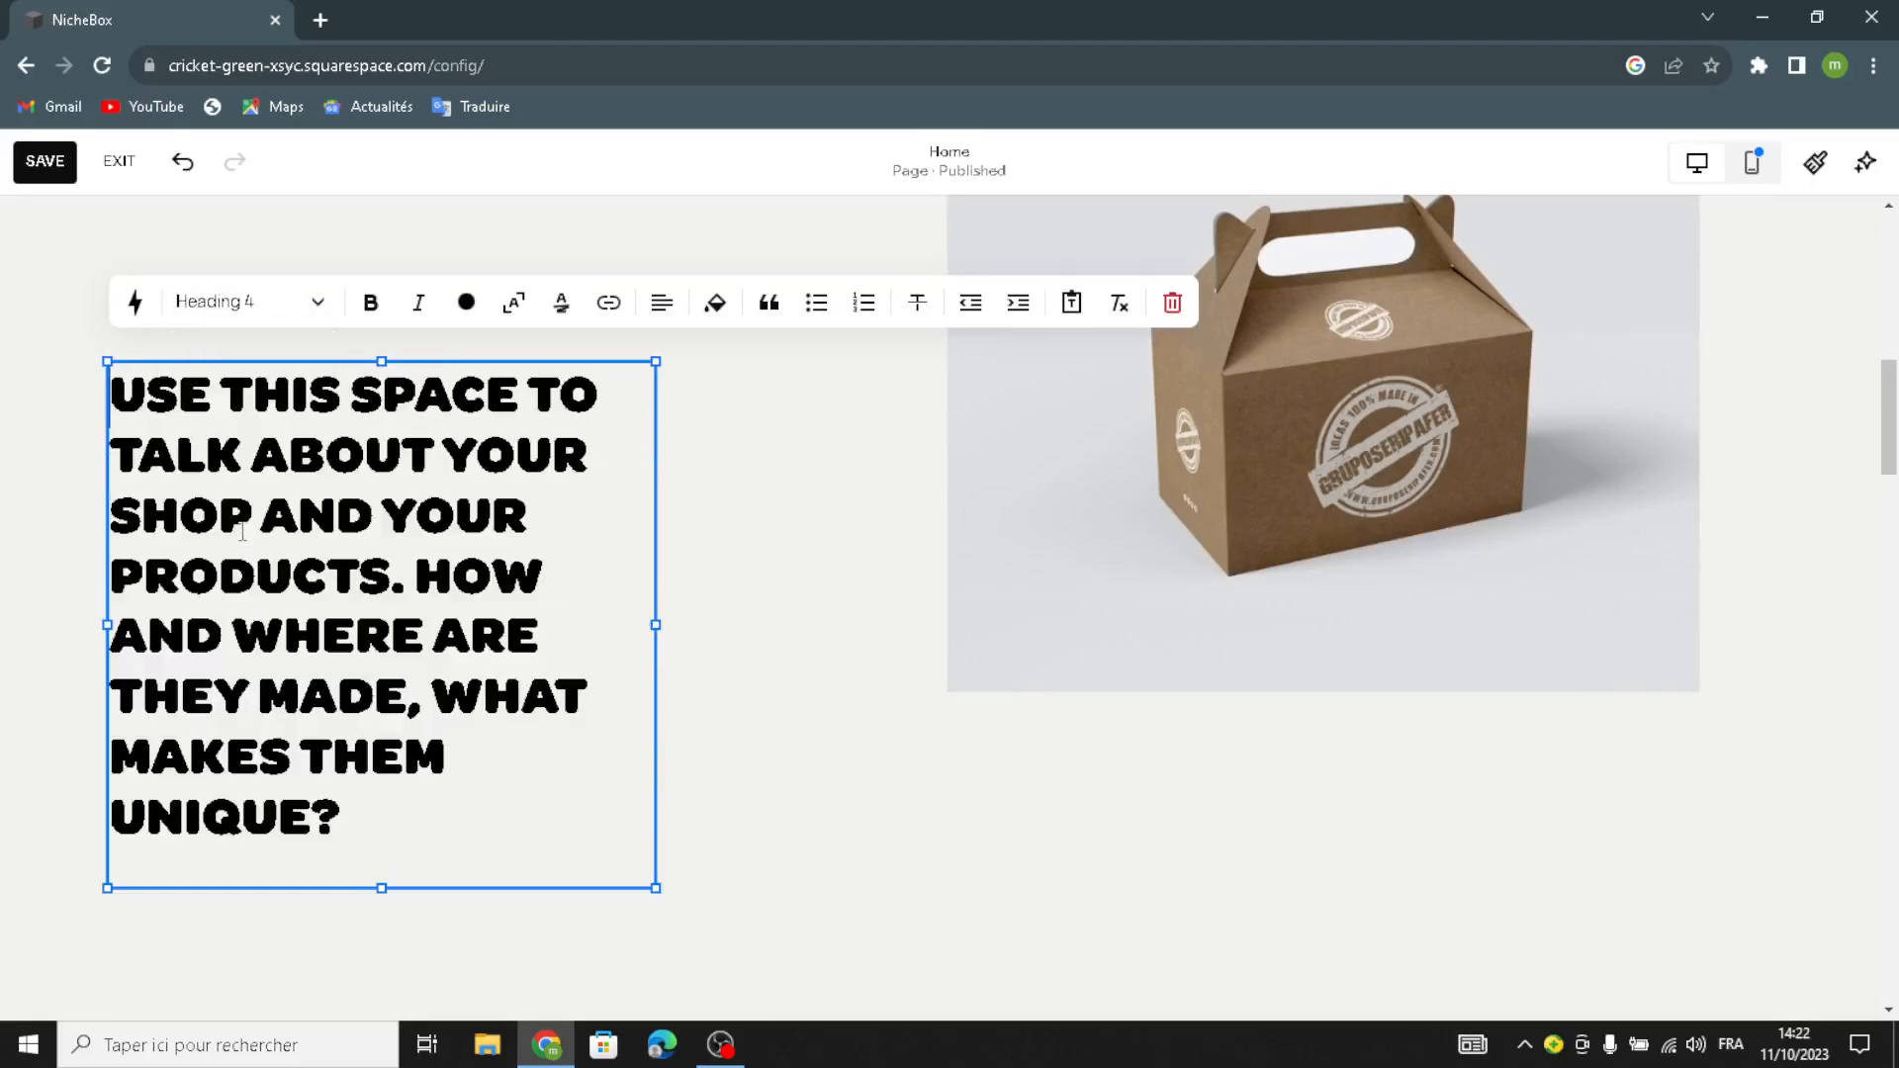
# Step: Move the Shop button up to sit closer beneath the description text
pyautogui.scroll(-5, 675, 905)
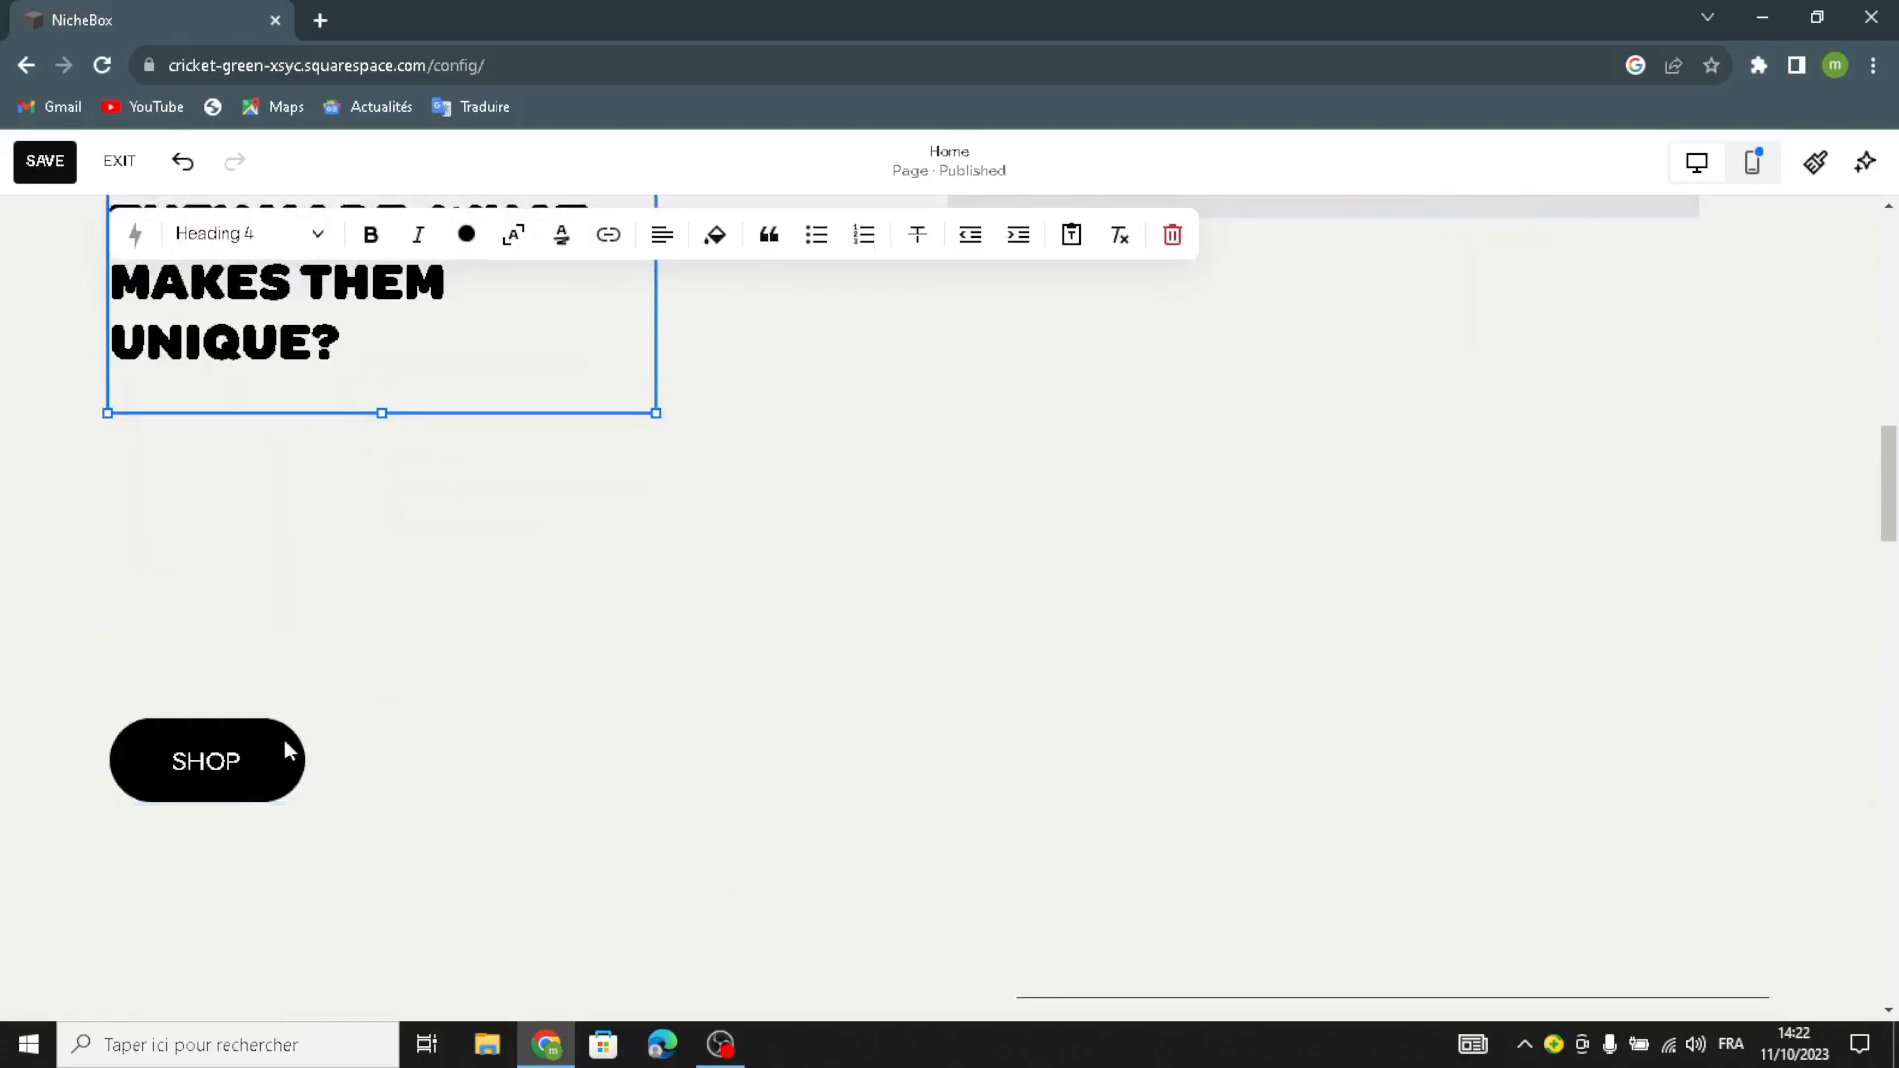
pyautogui.click(219, 749)
pyautogui.moveTo(258, 732); pyautogui.dragTo(250, 436)
# Step: Apply the tan background art with overlapping geometric shapes to the Shop Our Product section and close the section settings
pyautogui.scroll(9, 686, 670)
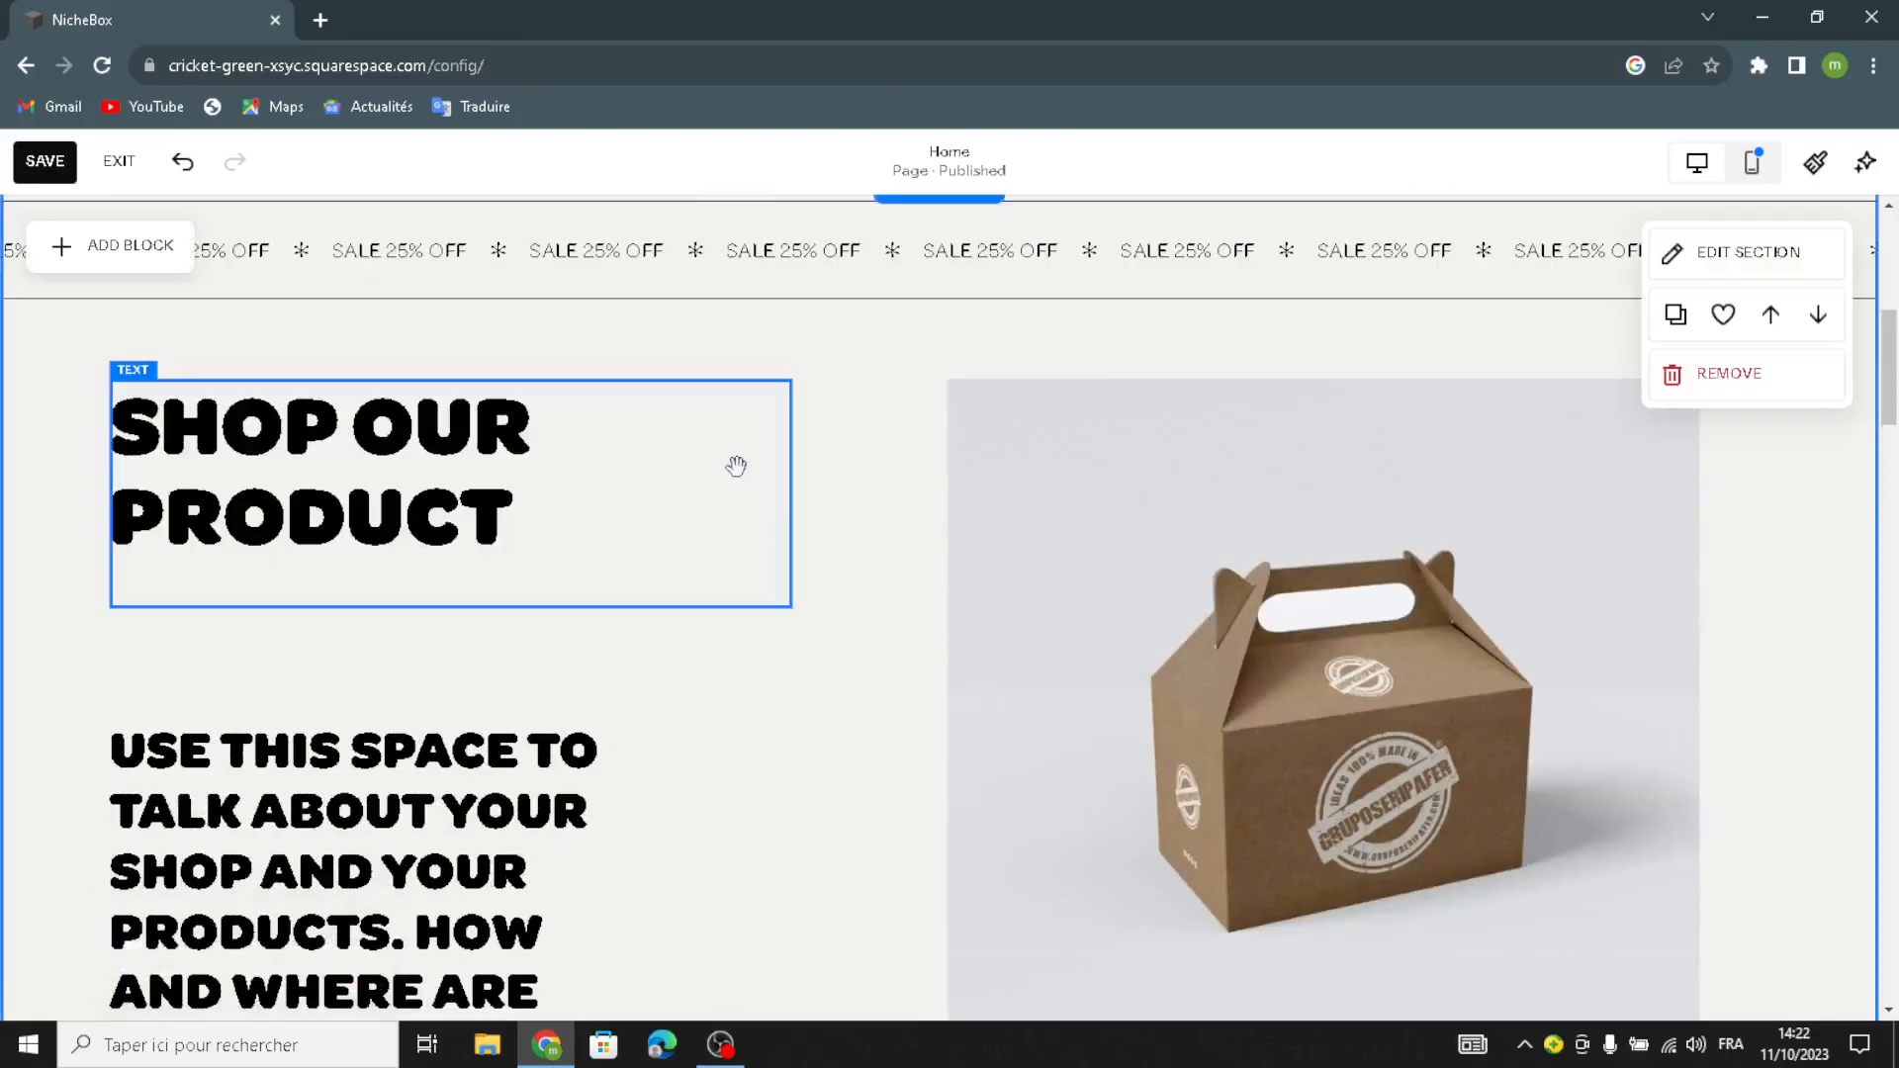
pyautogui.click(793, 578)
pyautogui.click(873, 732)
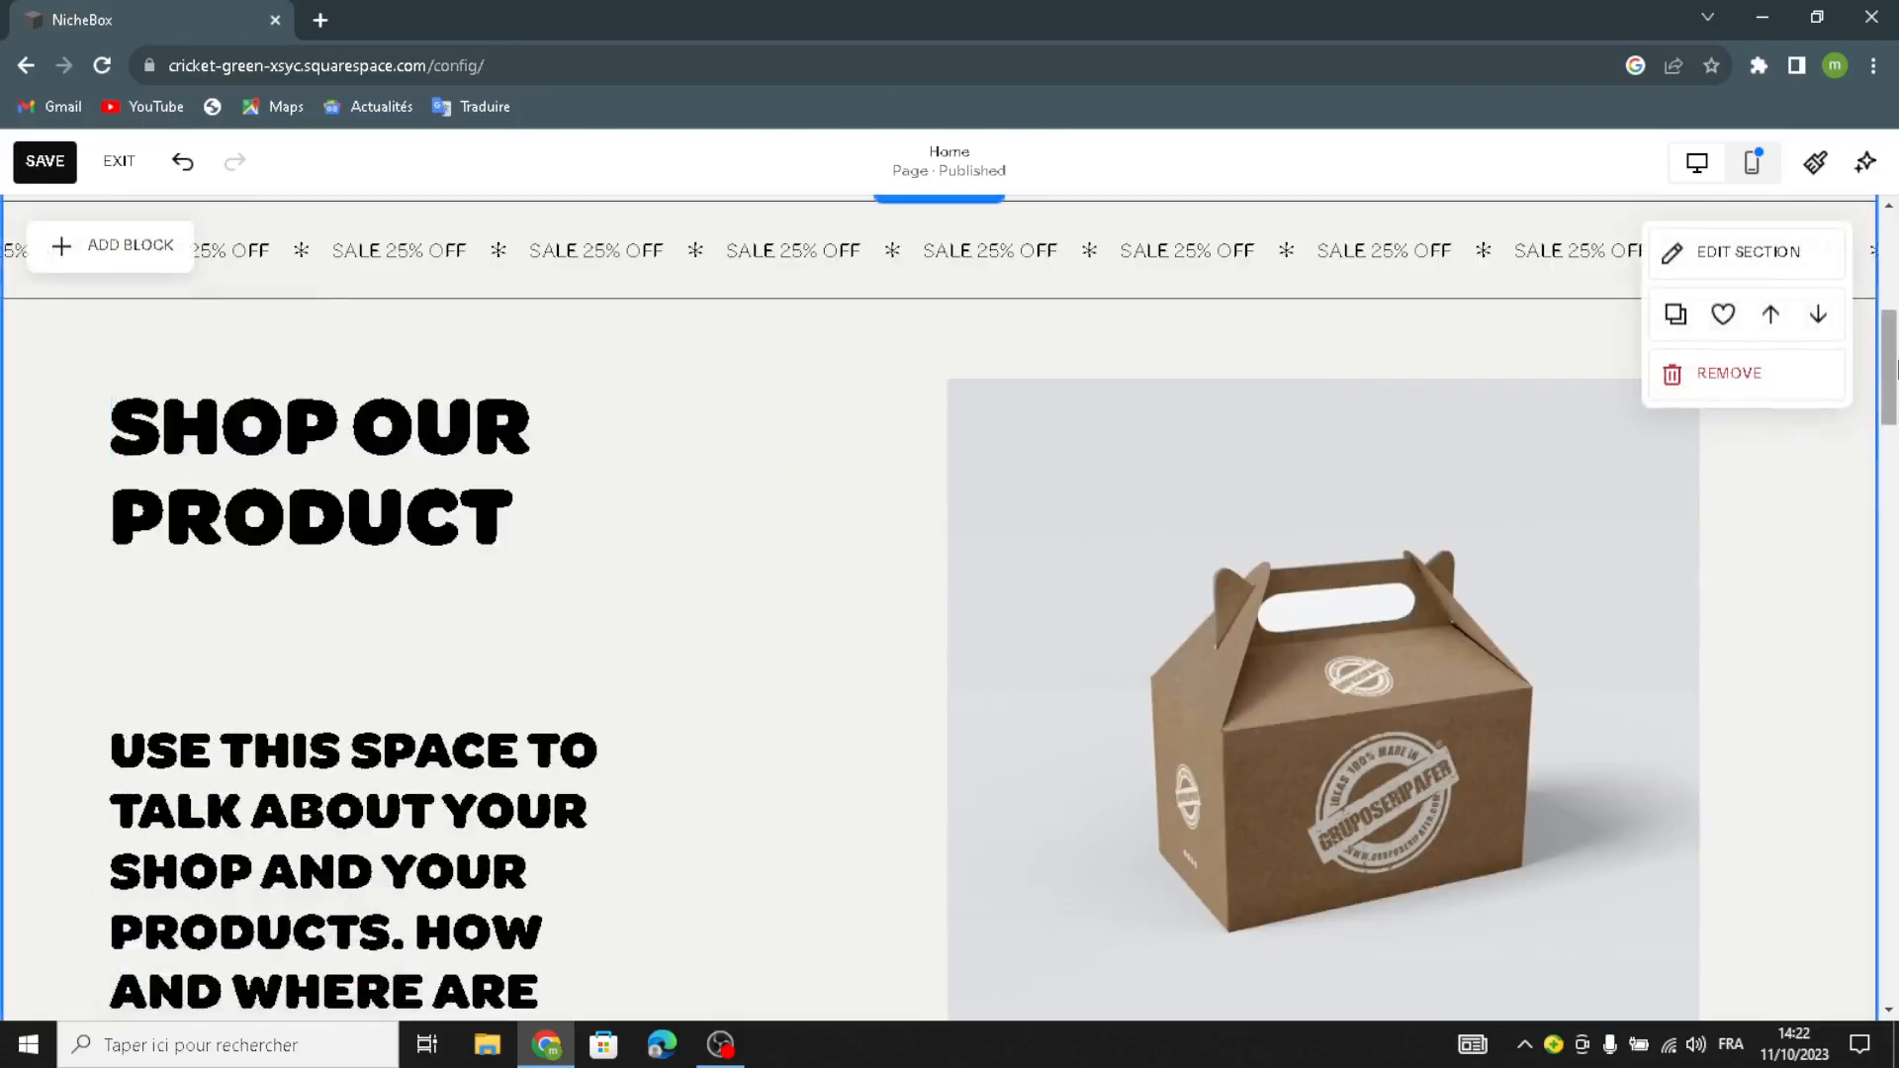
pyautogui.click(1748, 260)
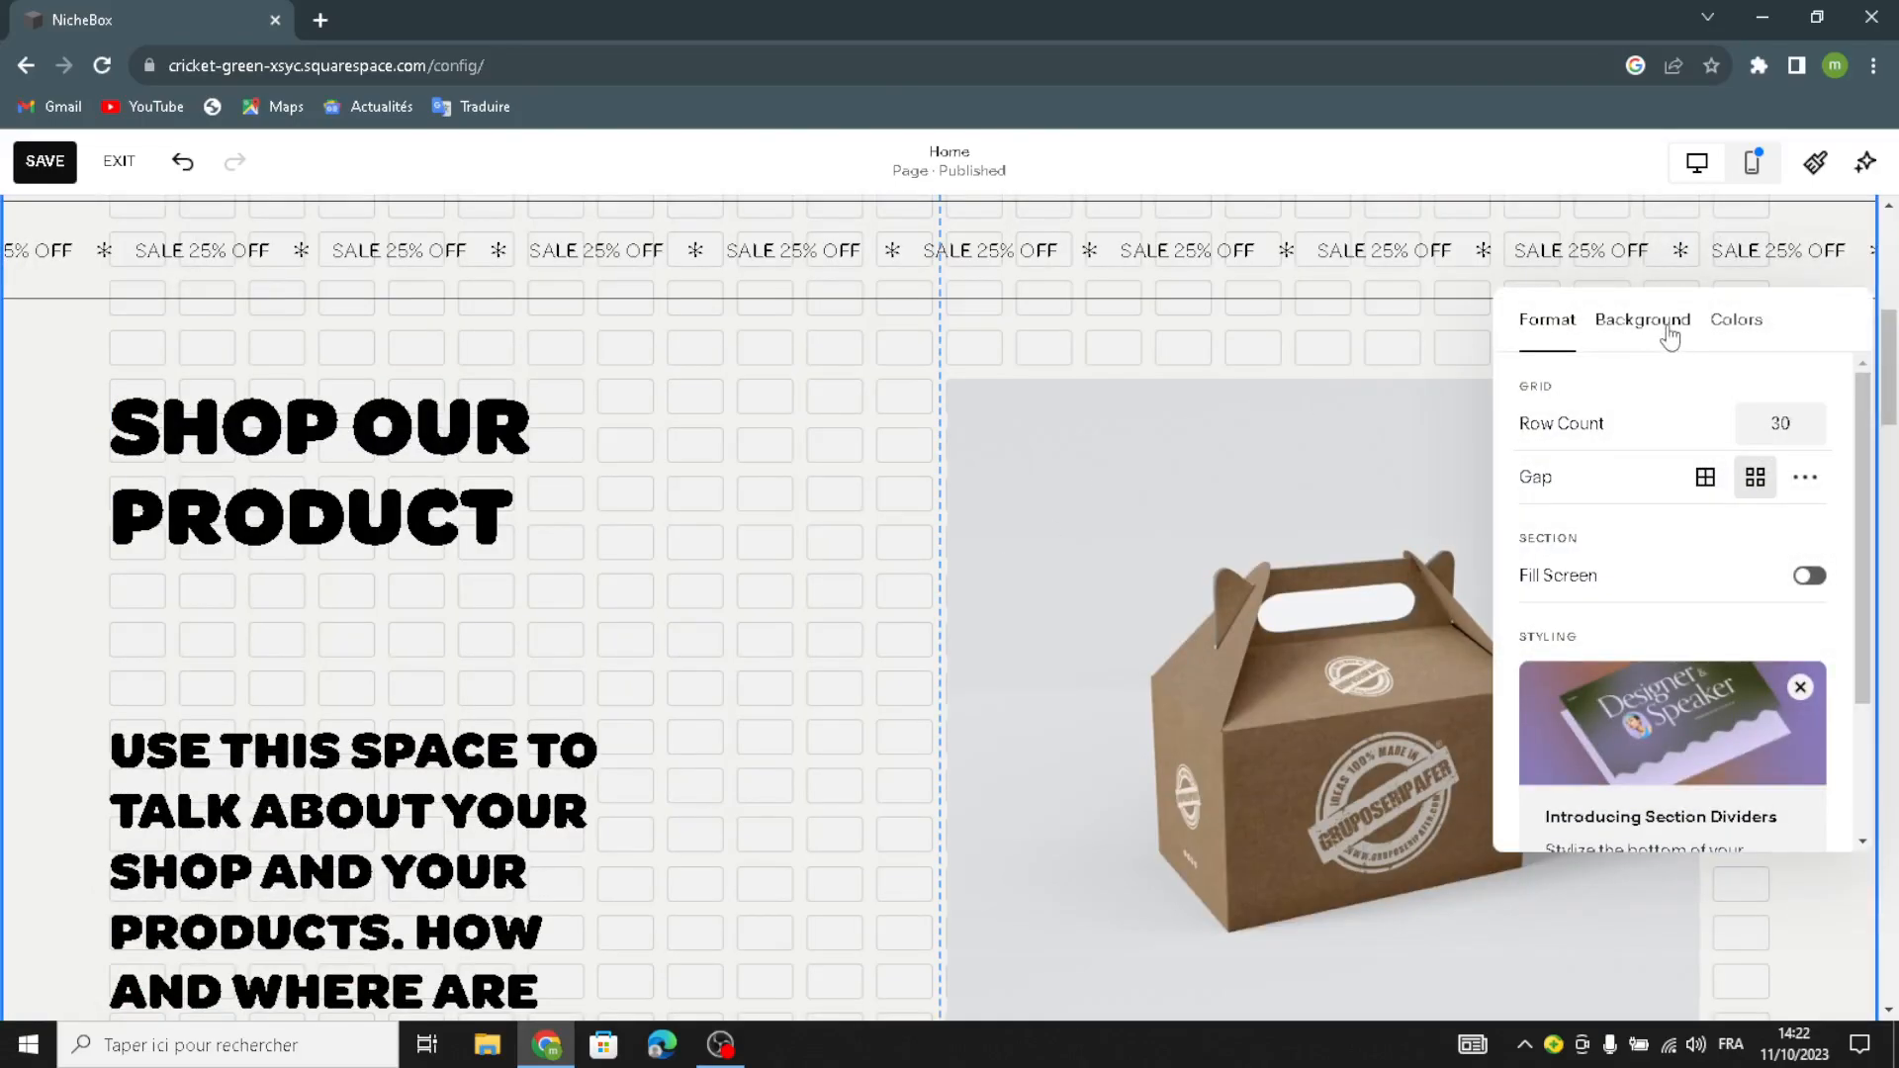
pyautogui.click(1648, 321)
pyautogui.scroll(-5, 1743, 694)
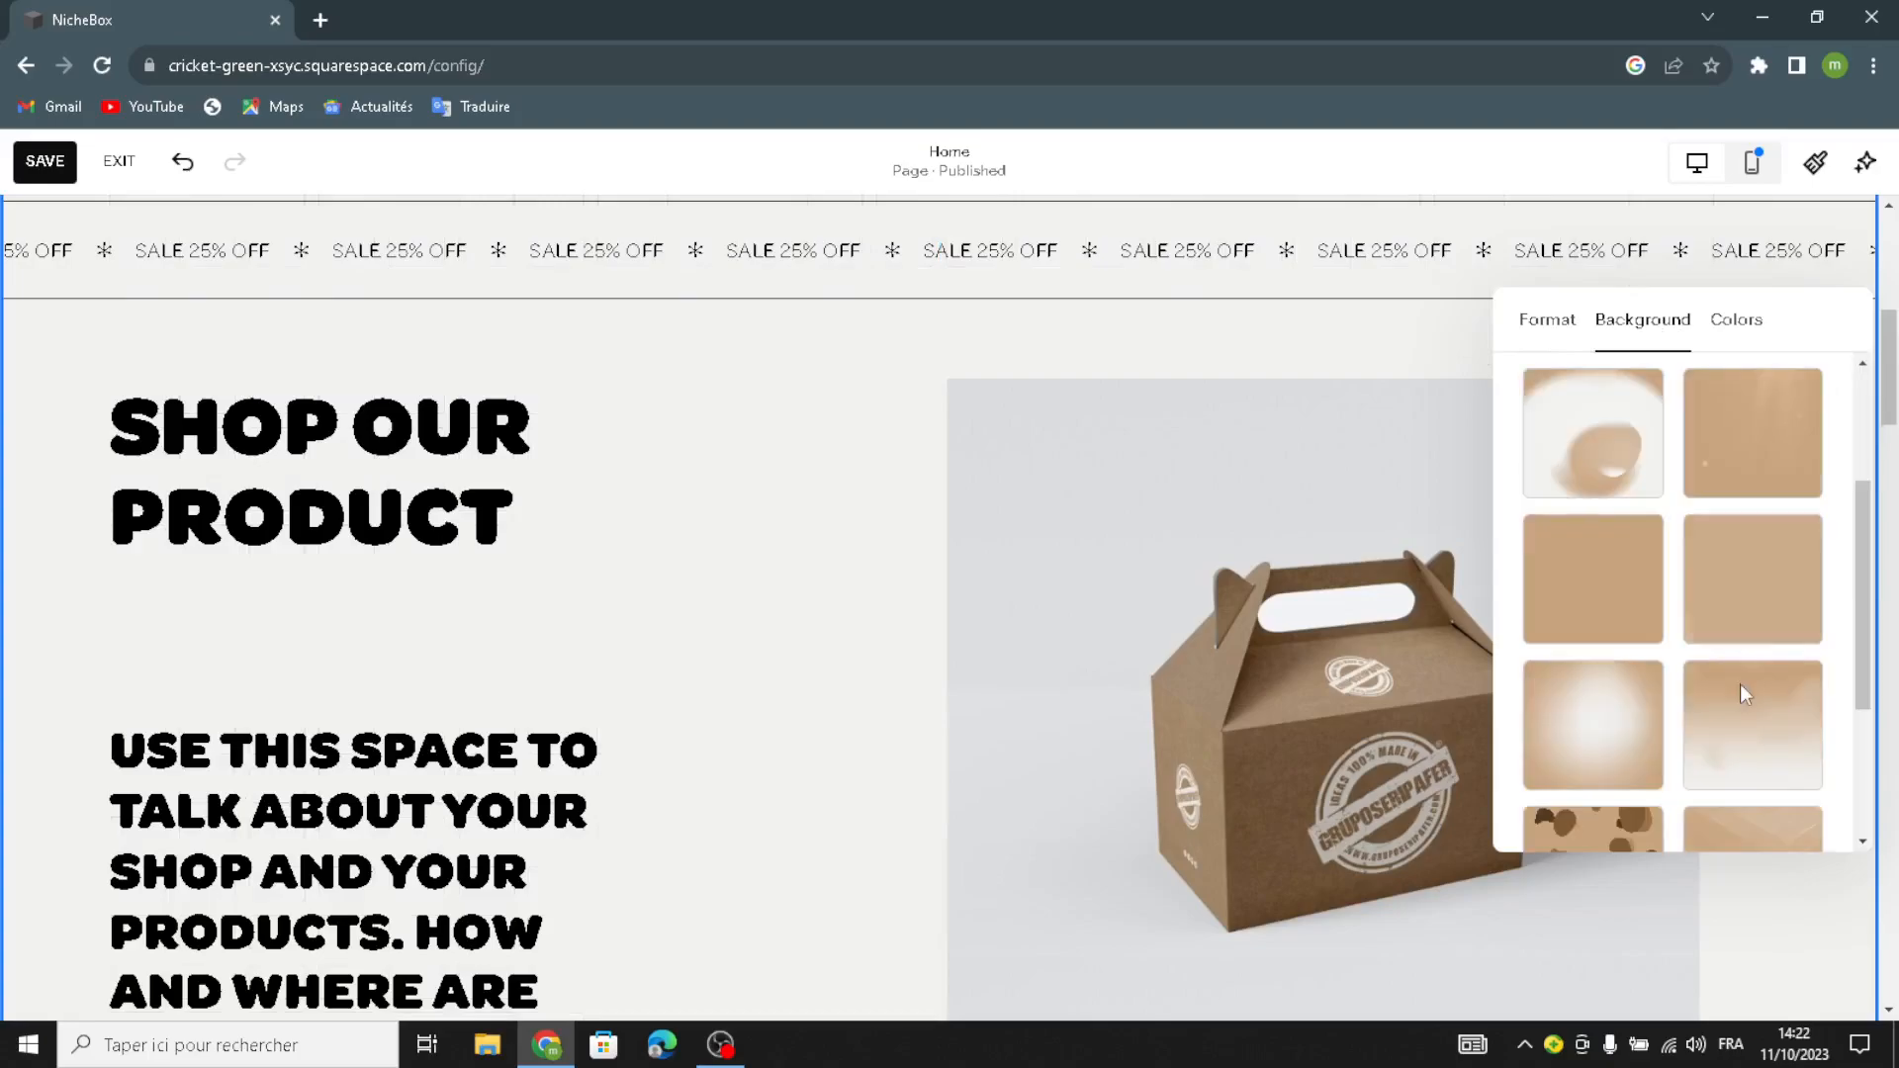
pyautogui.click(1765, 648)
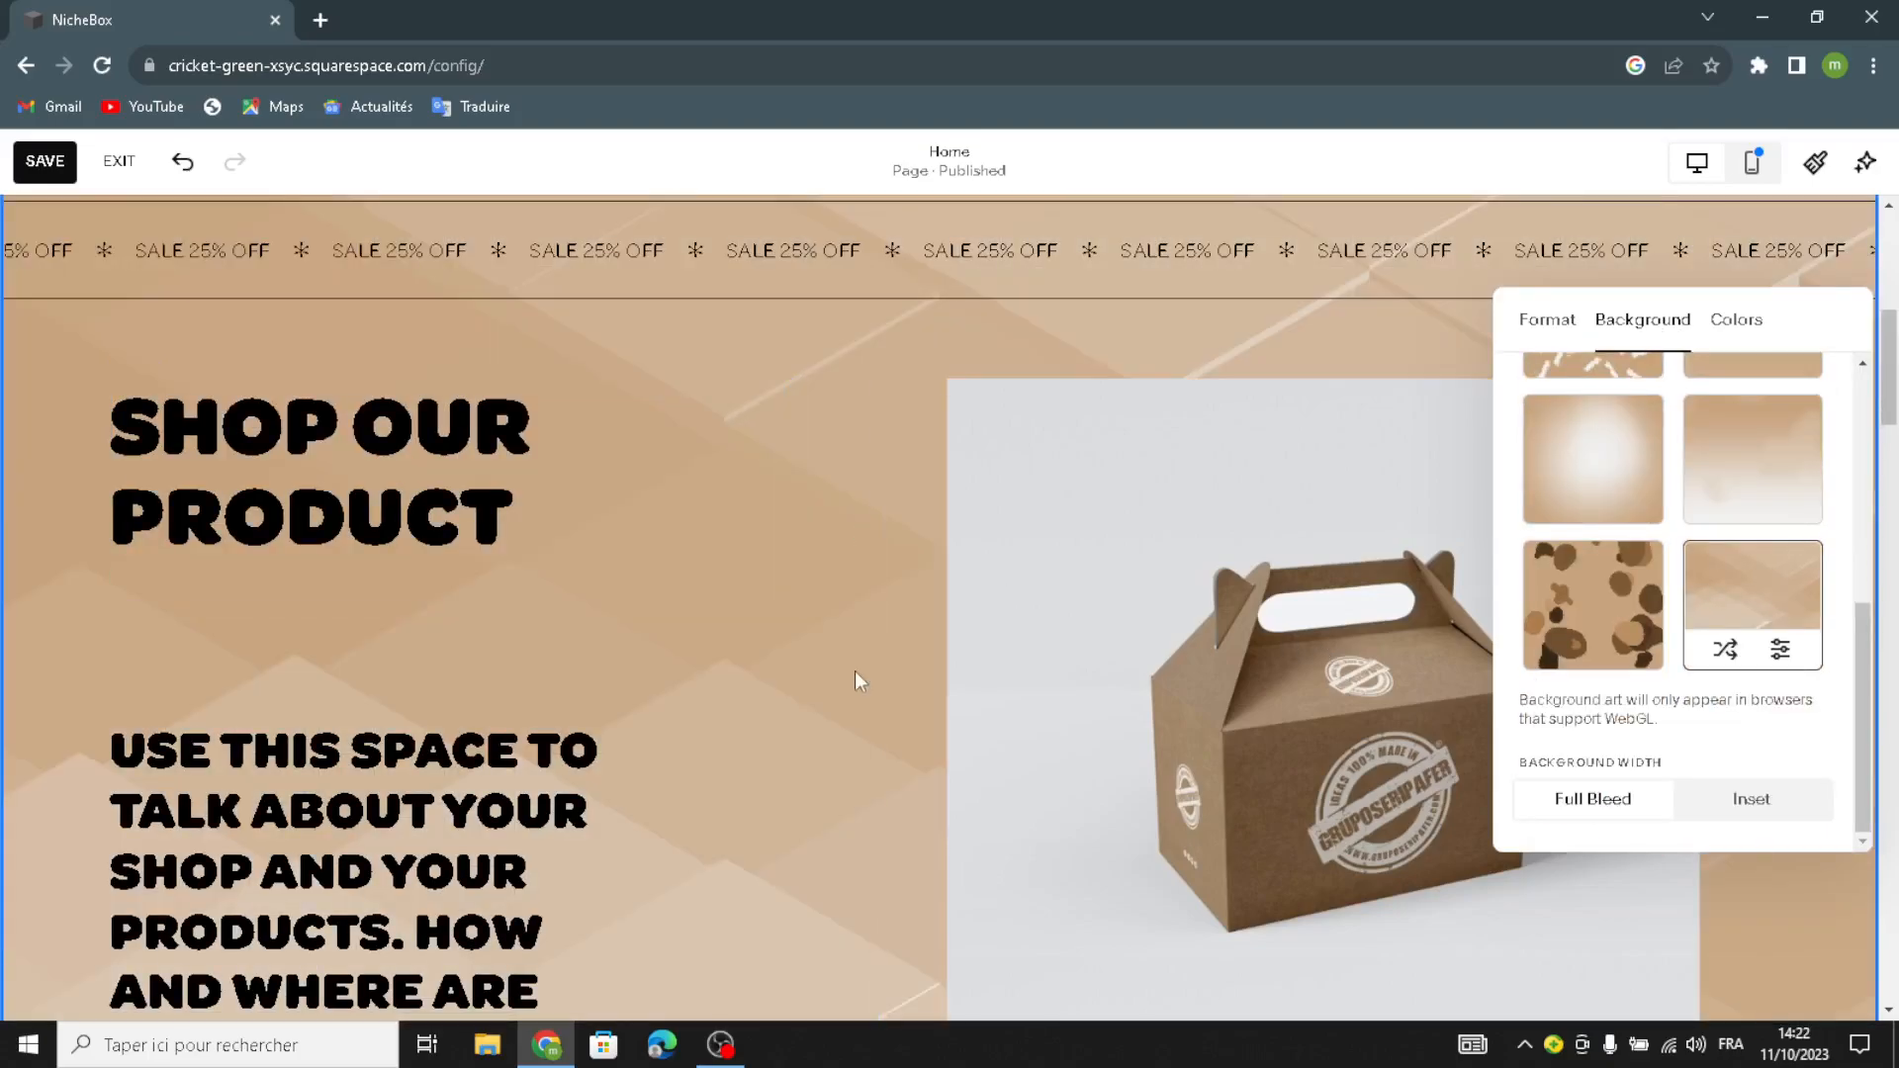
pyautogui.click(827, 769)
pyautogui.click(787, 358)
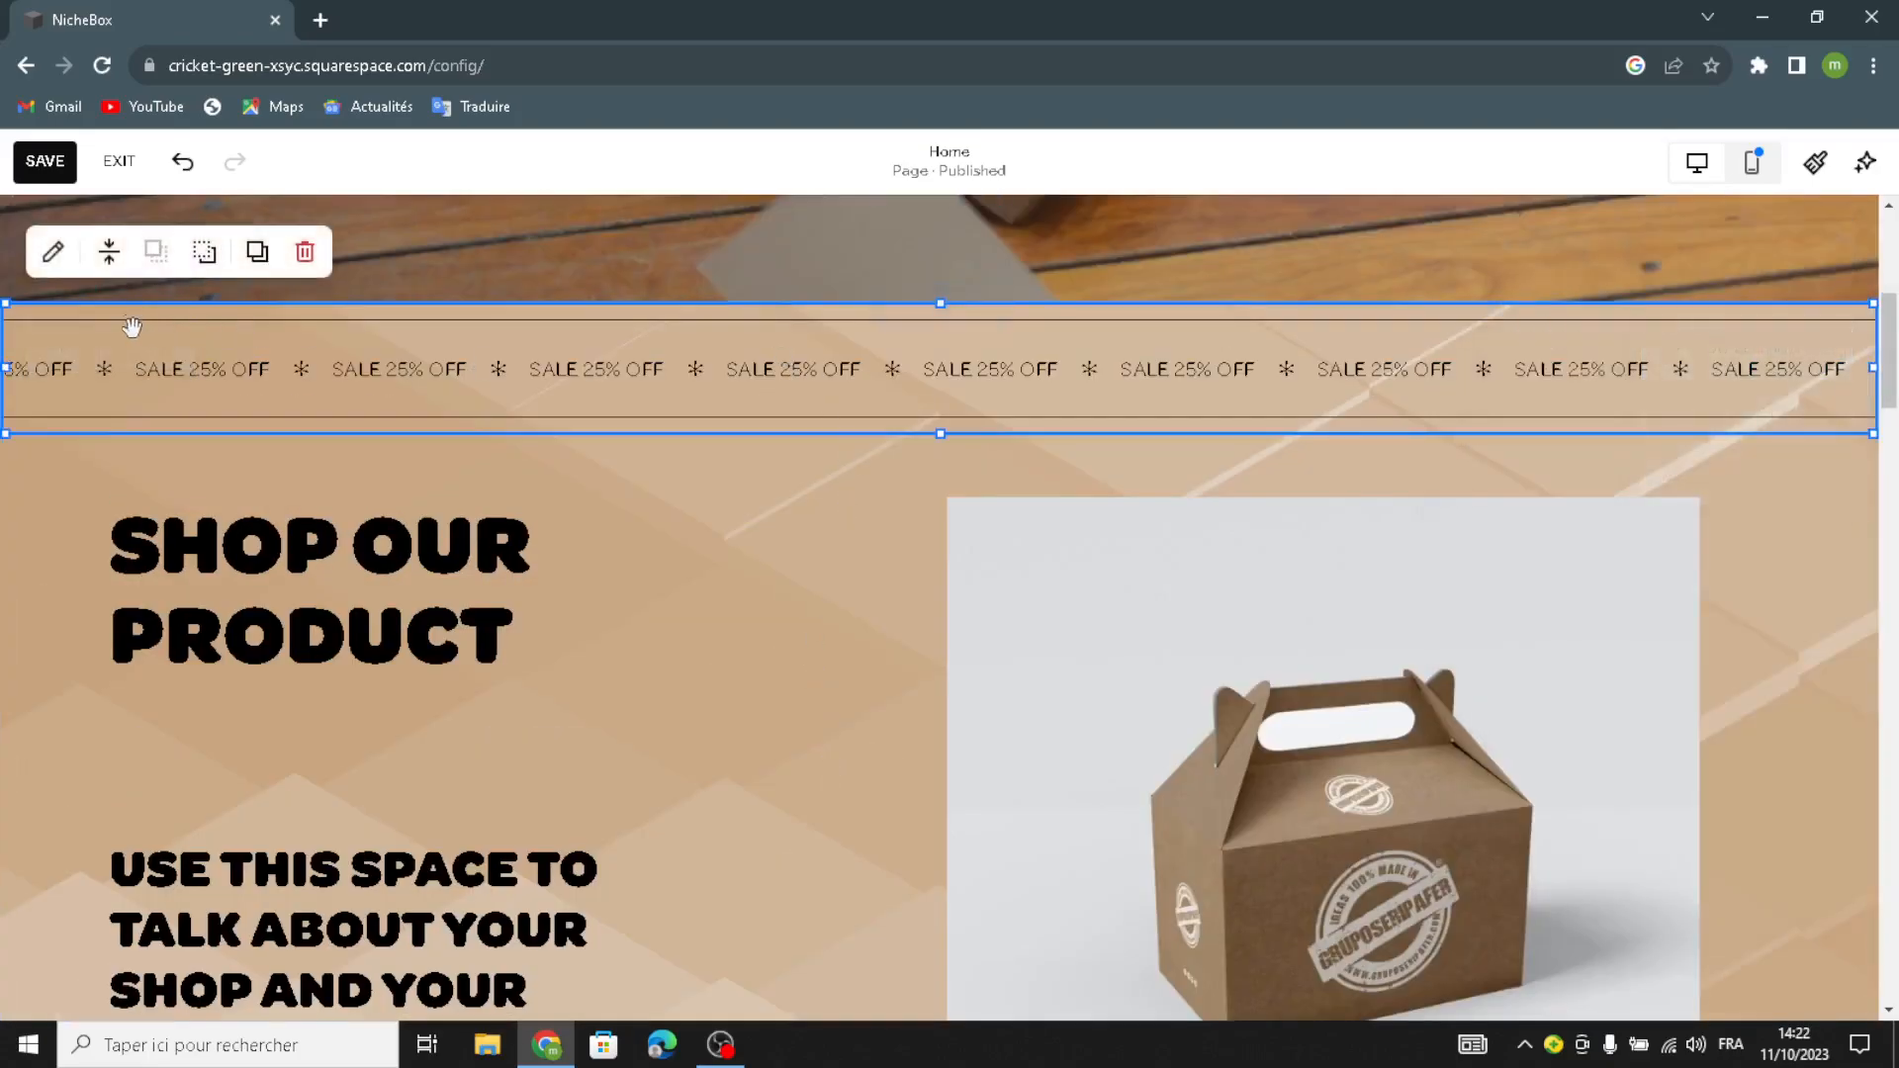
# Step: Give the scrolling SALE 25% OFF banner a wave intensity one notch above none and set its text size to S
pyautogui.click(57, 255)
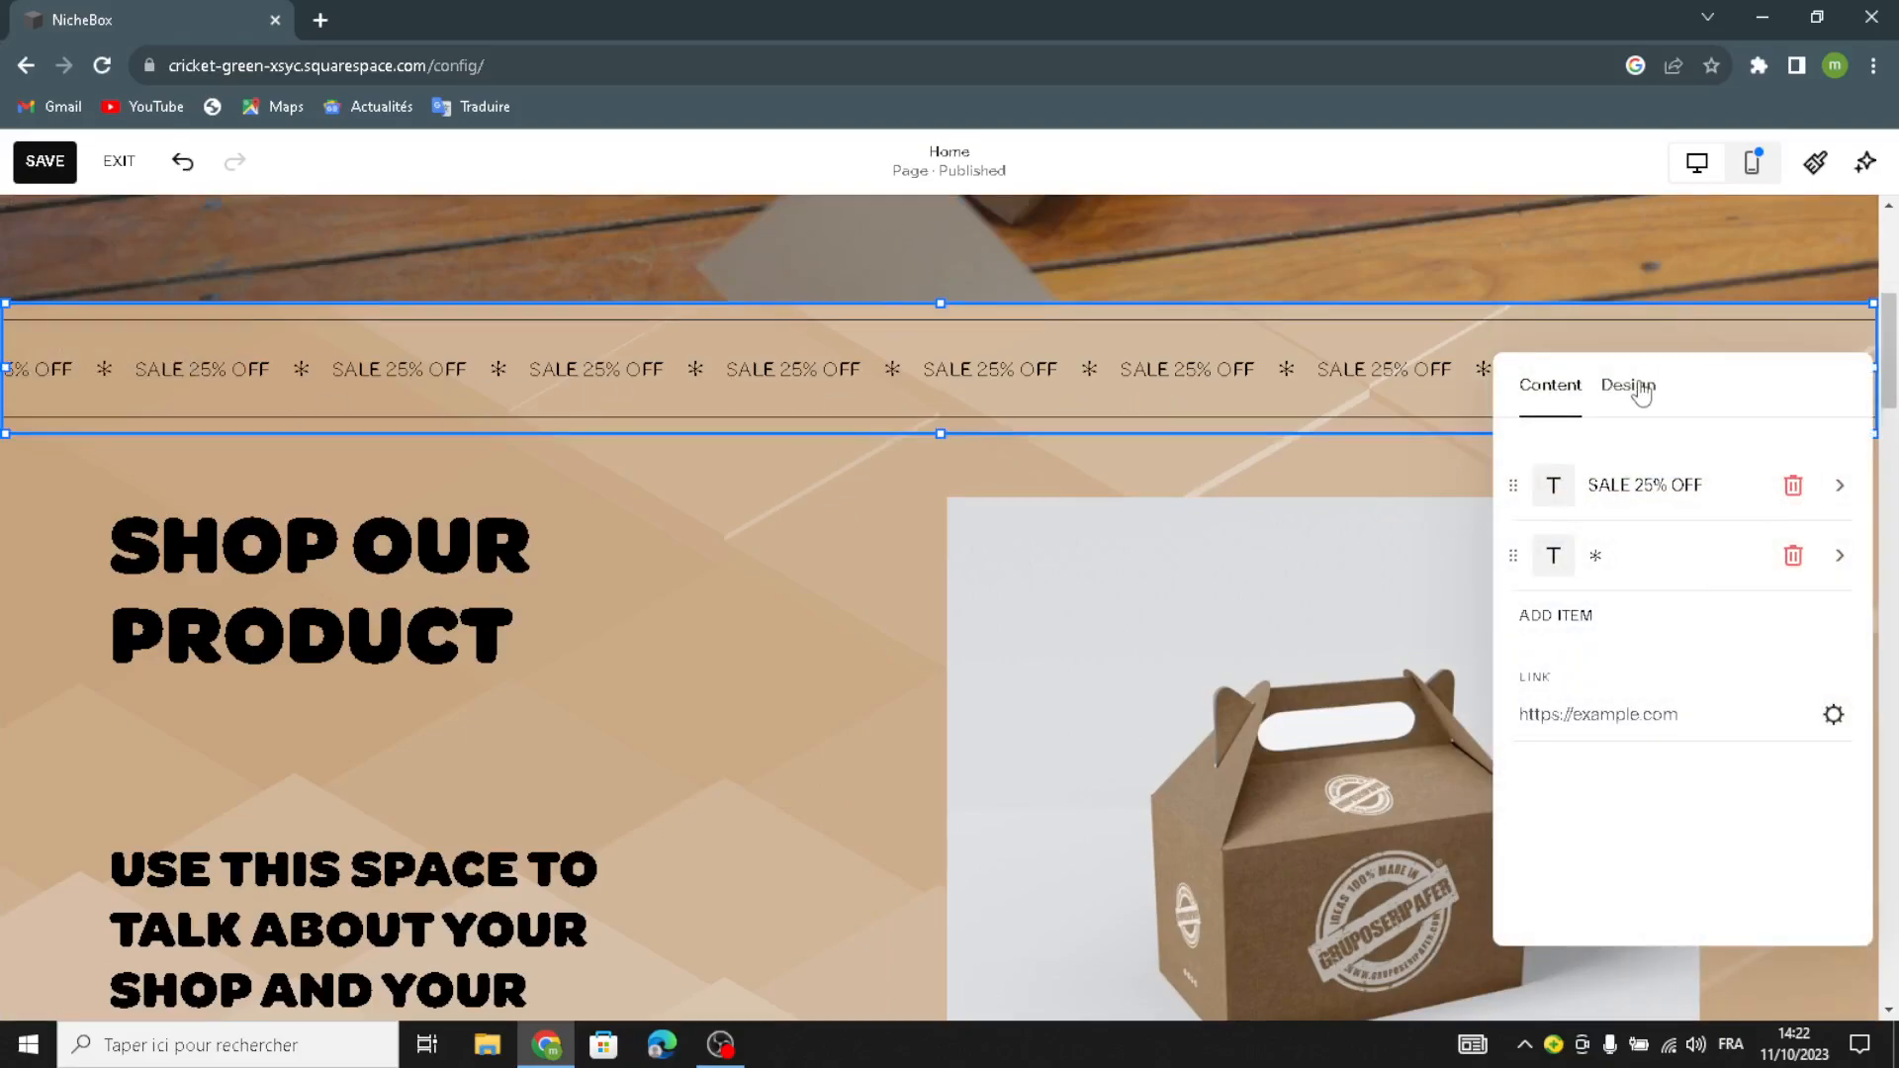
pyautogui.click(1632, 386)
pyautogui.click(1628, 384)
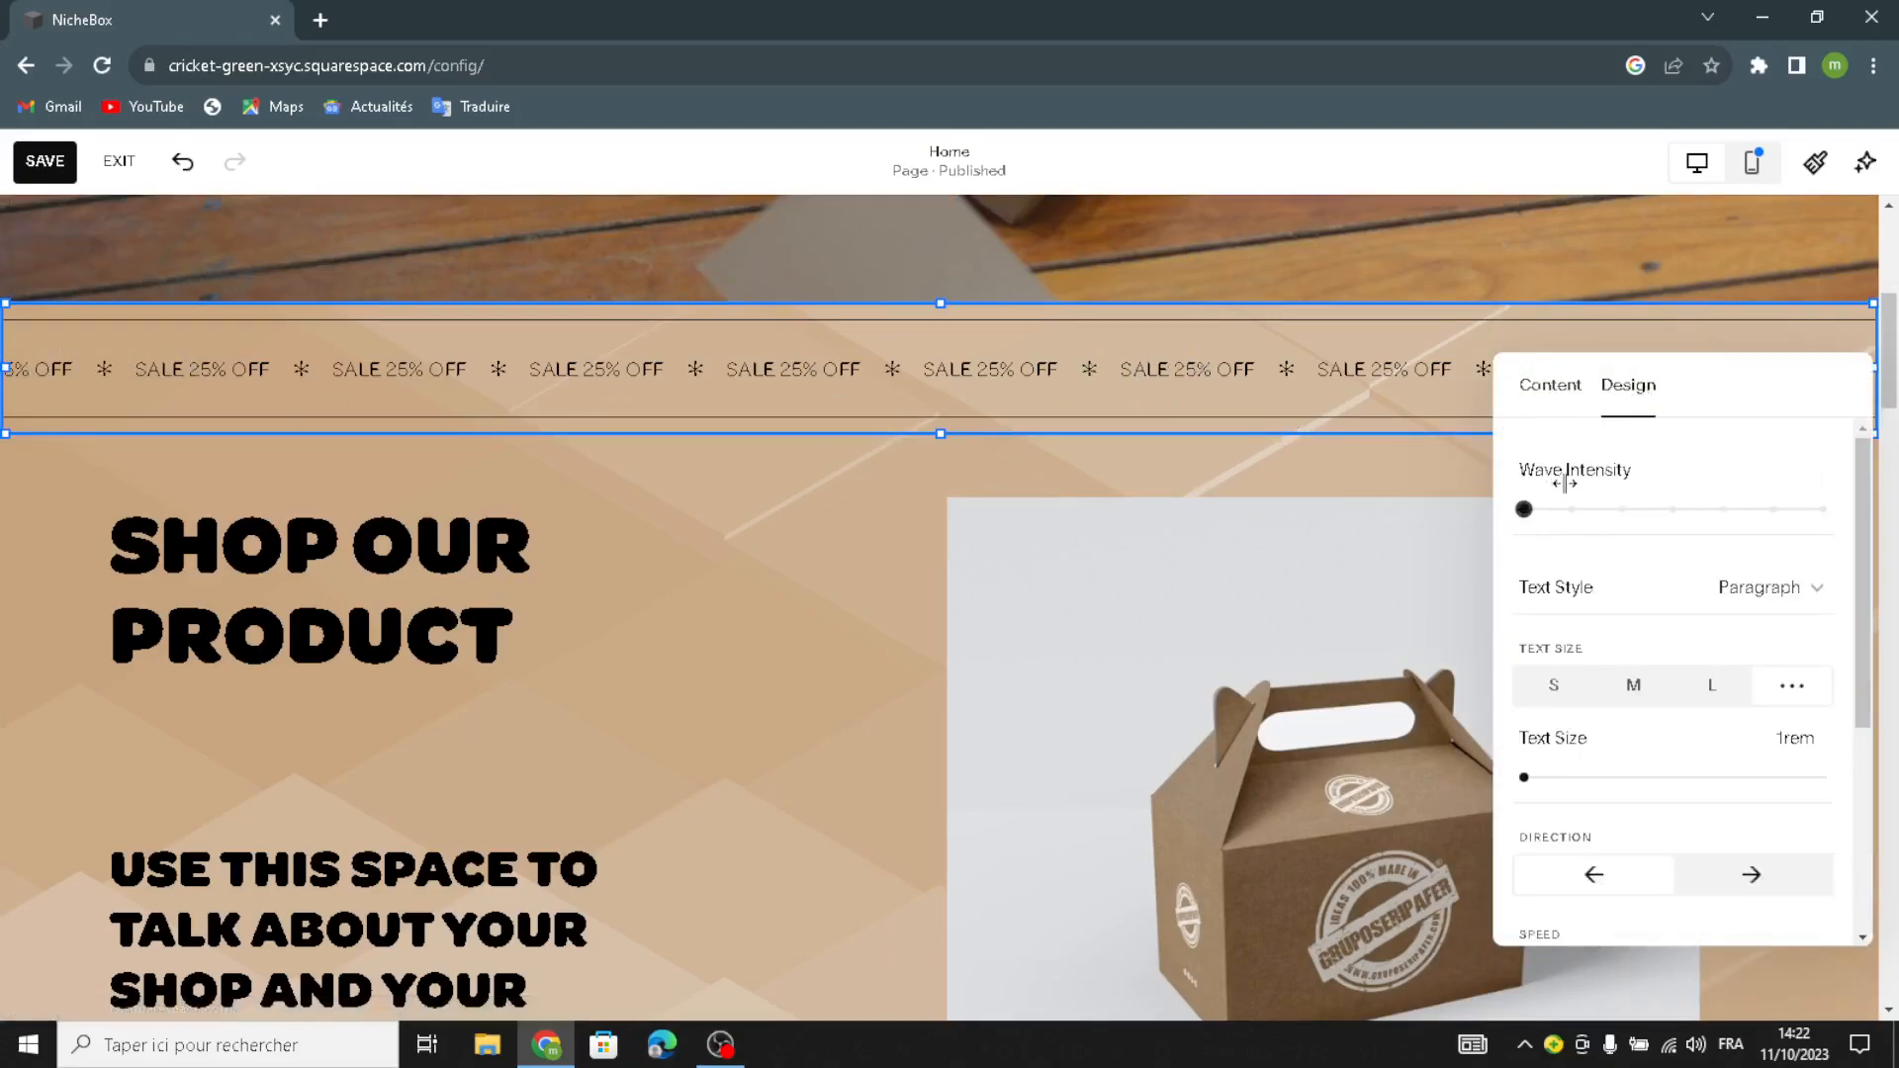
pyautogui.click(1573, 509)
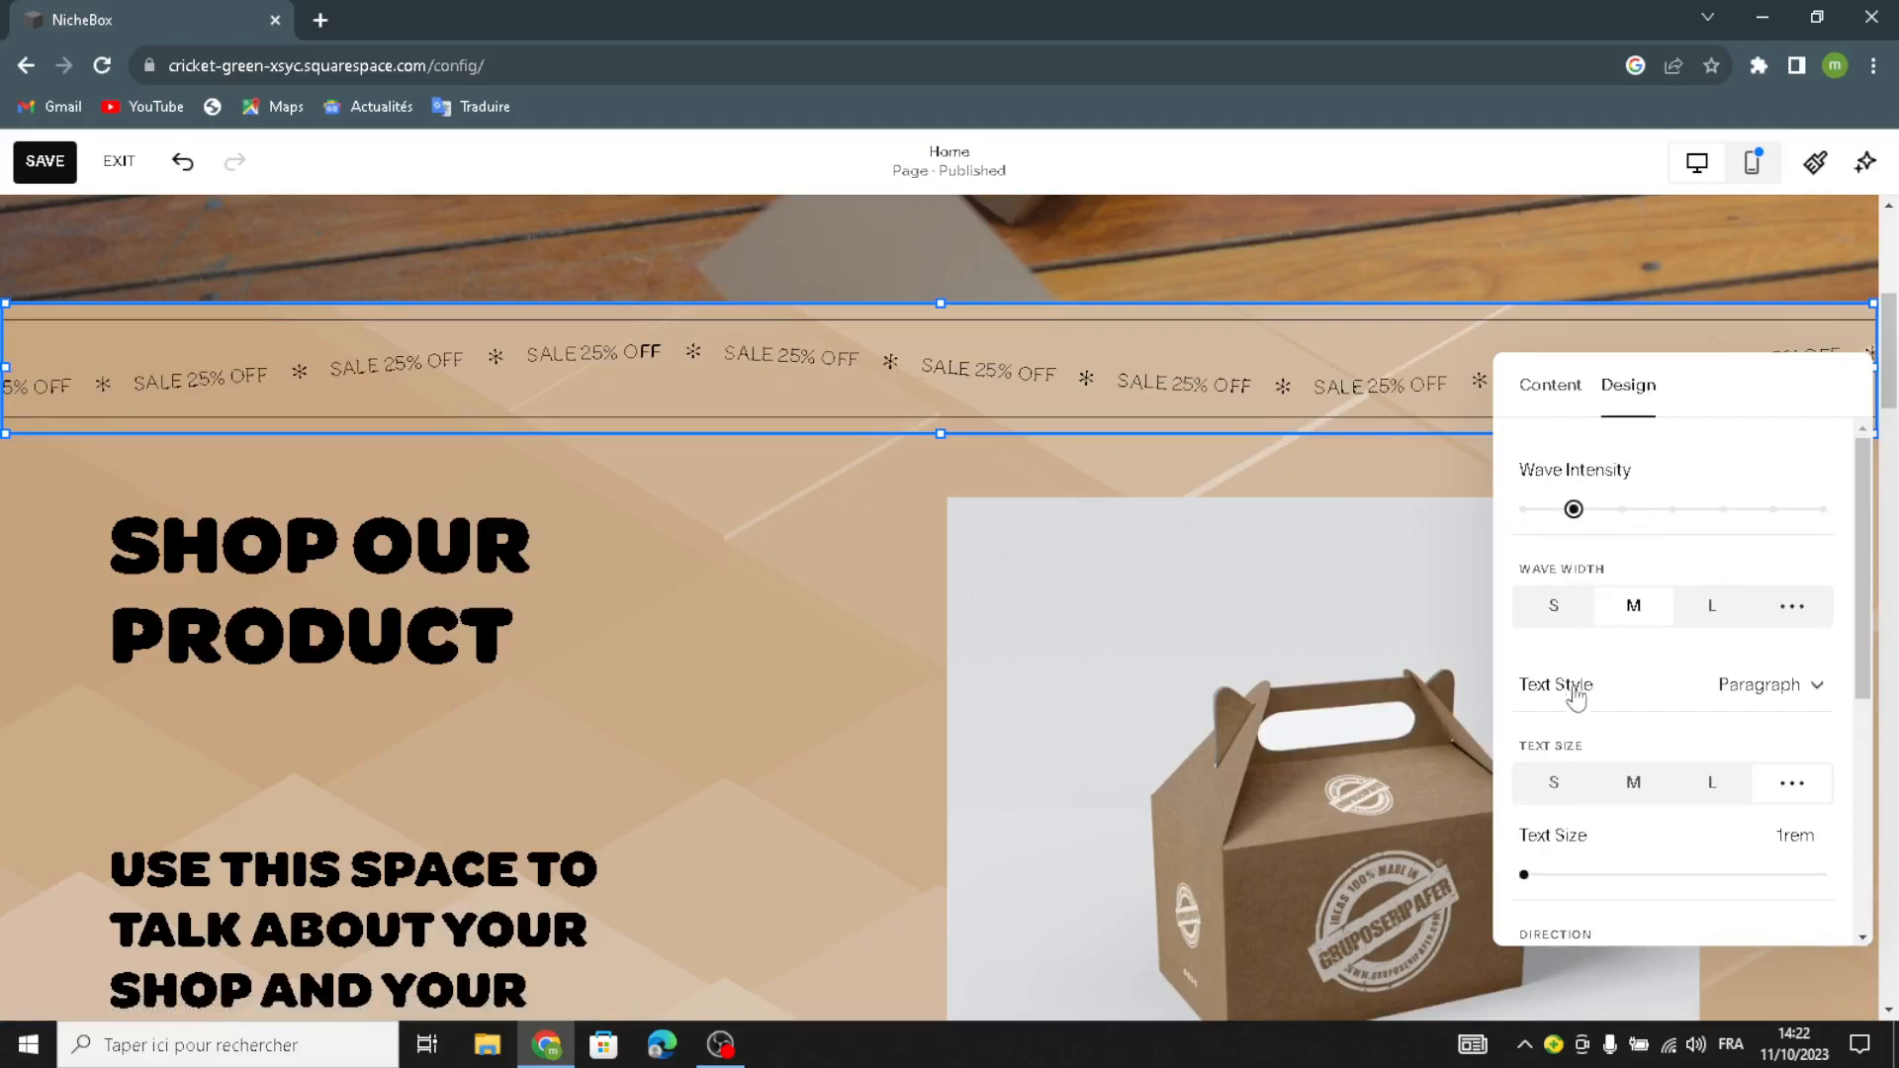
pyautogui.click(1526, 775)
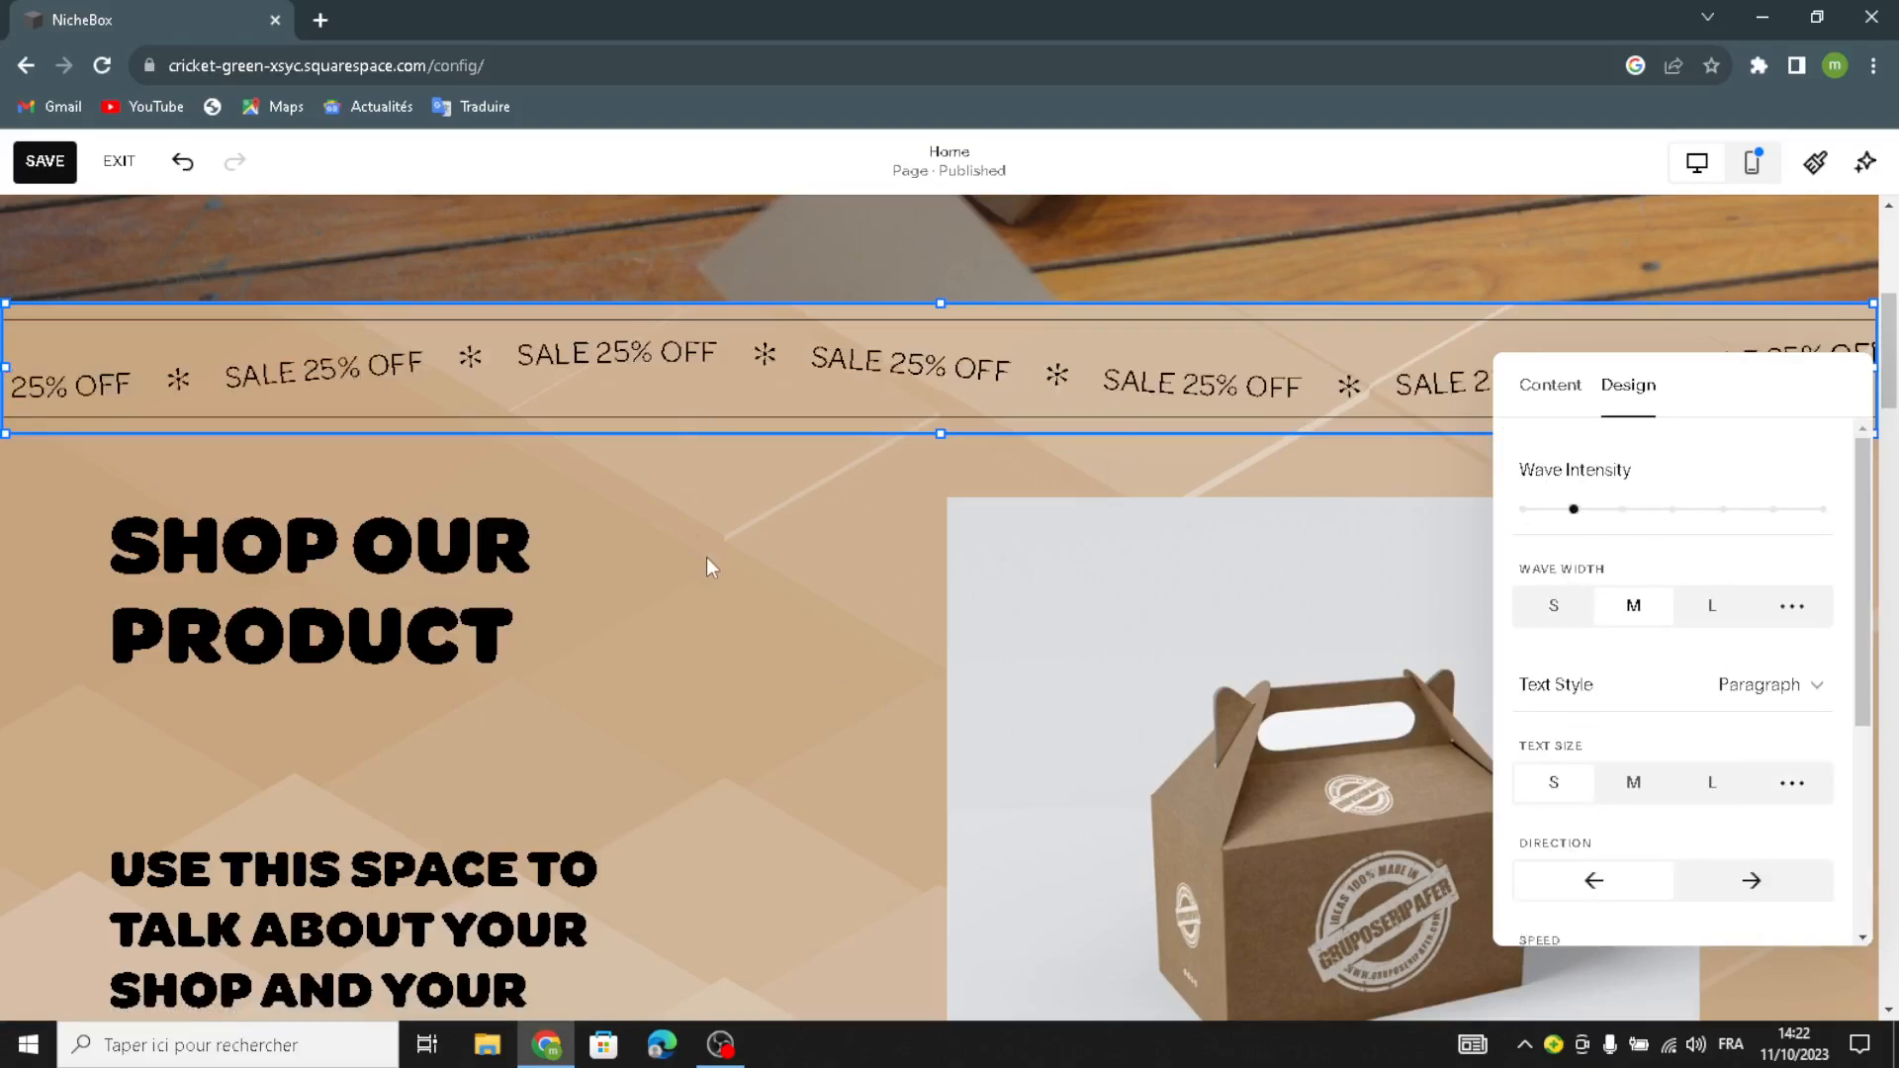
pyautogui.click(908, 653)
# Step: Apply the tan overlapping geometric shapes background art to the Services section
pyautogui.scroll(-10, 903, 657)
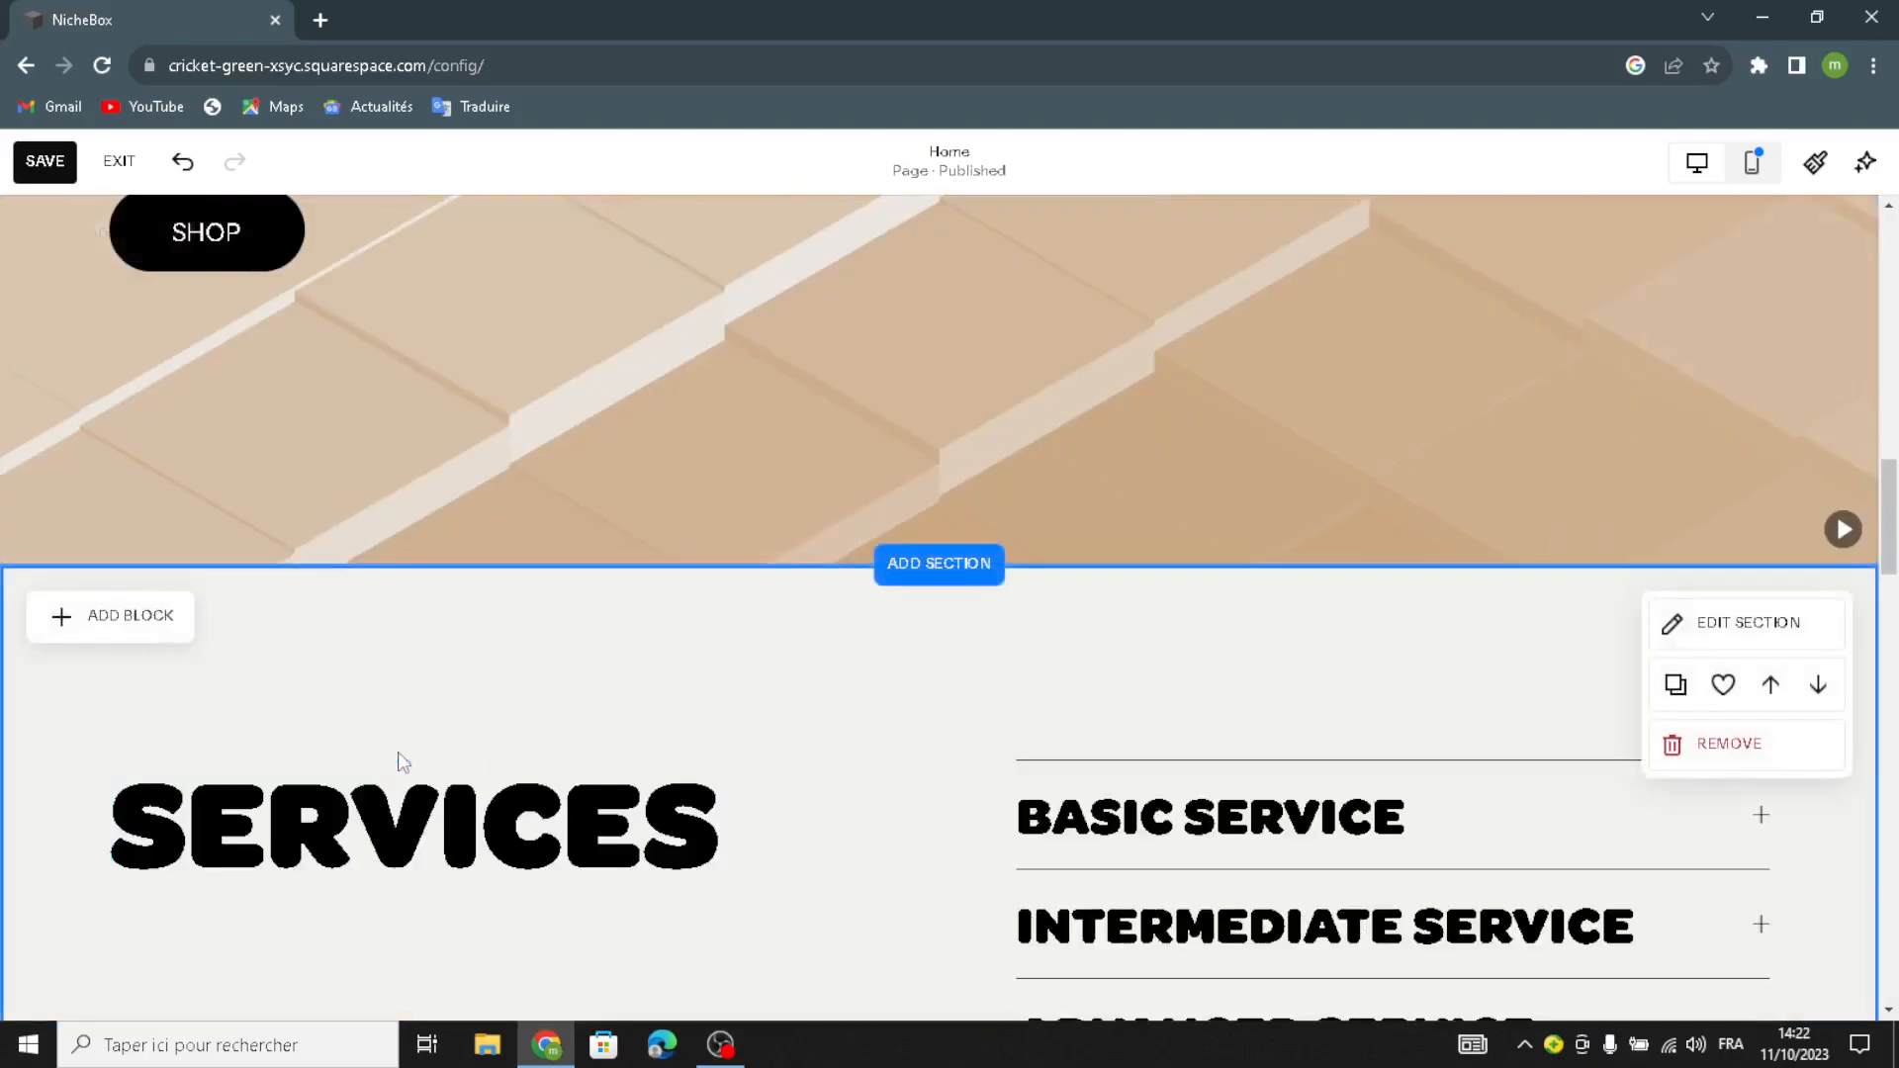
pyautogui.scroll(-5, 794, 734)
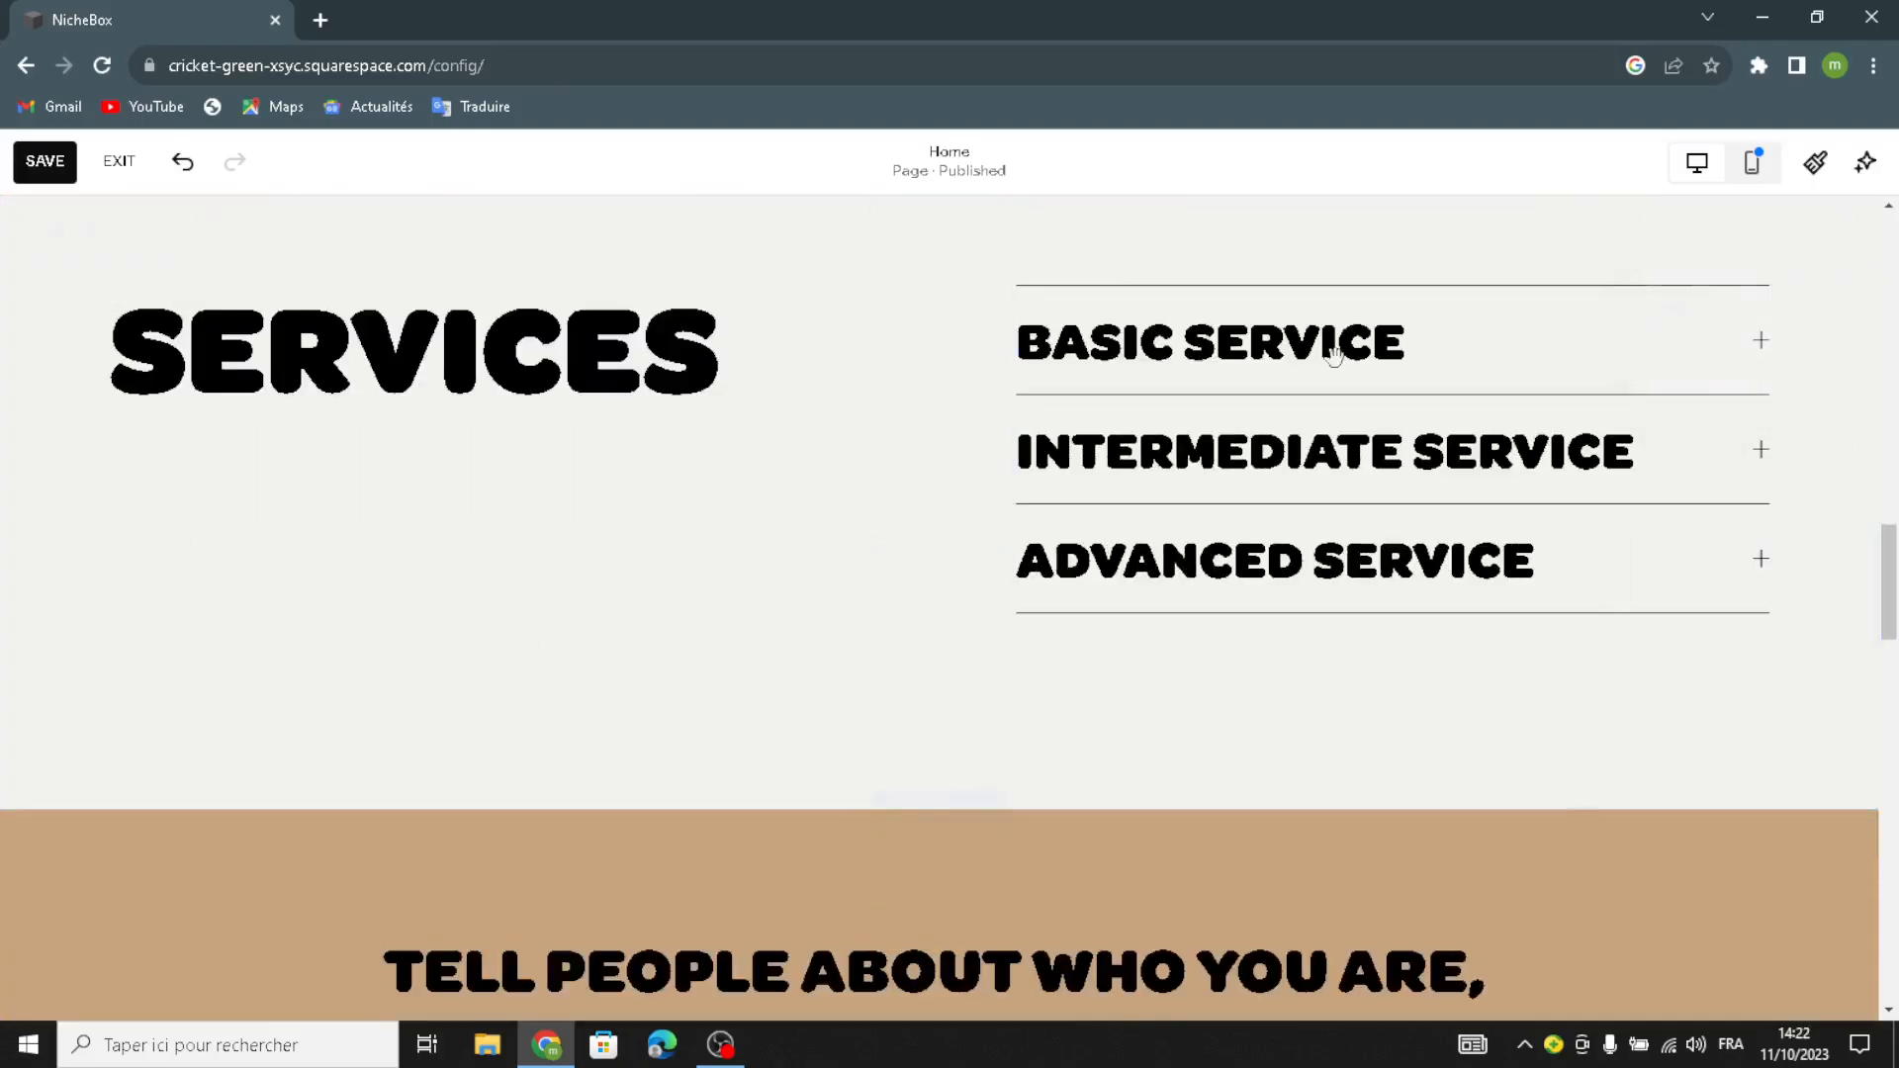
pyautogui.scroll(2, 576, 636)
pyautogui.click(1665, 383)
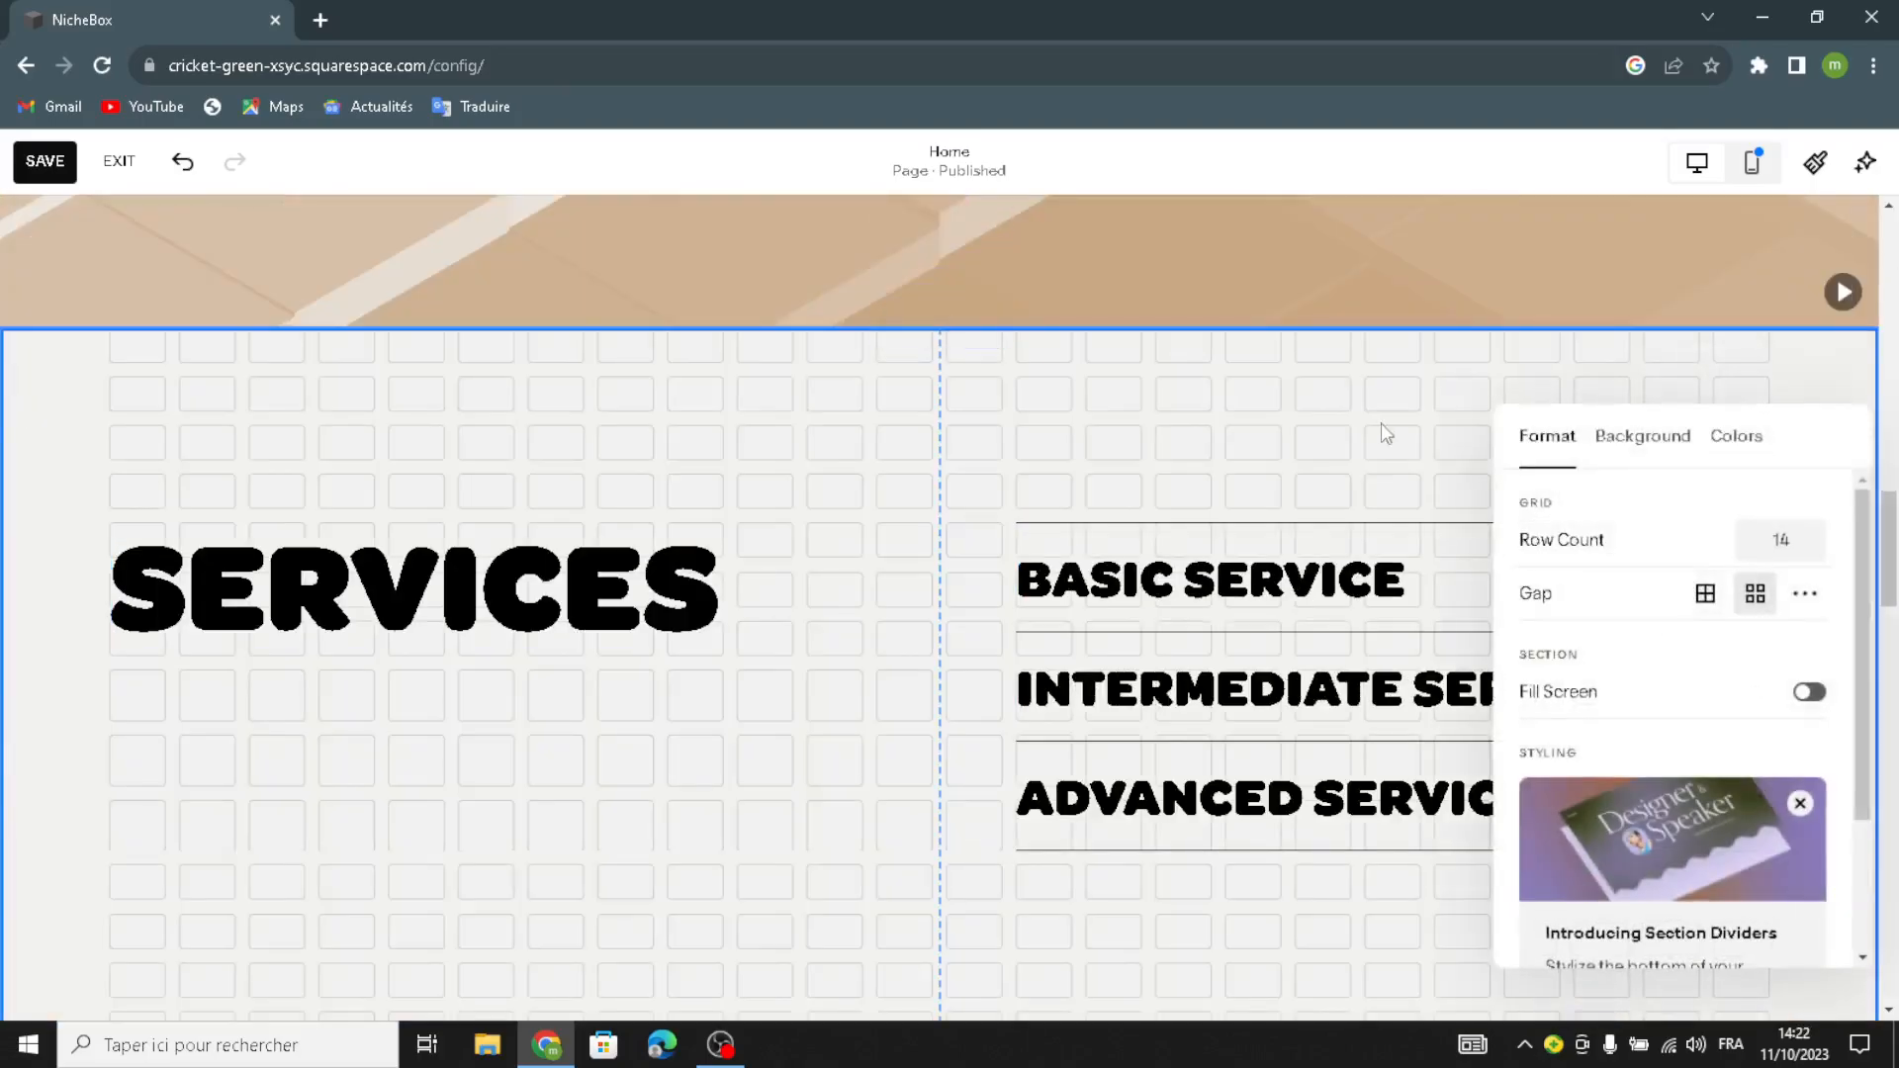
pyautogui.click(1671, 436)
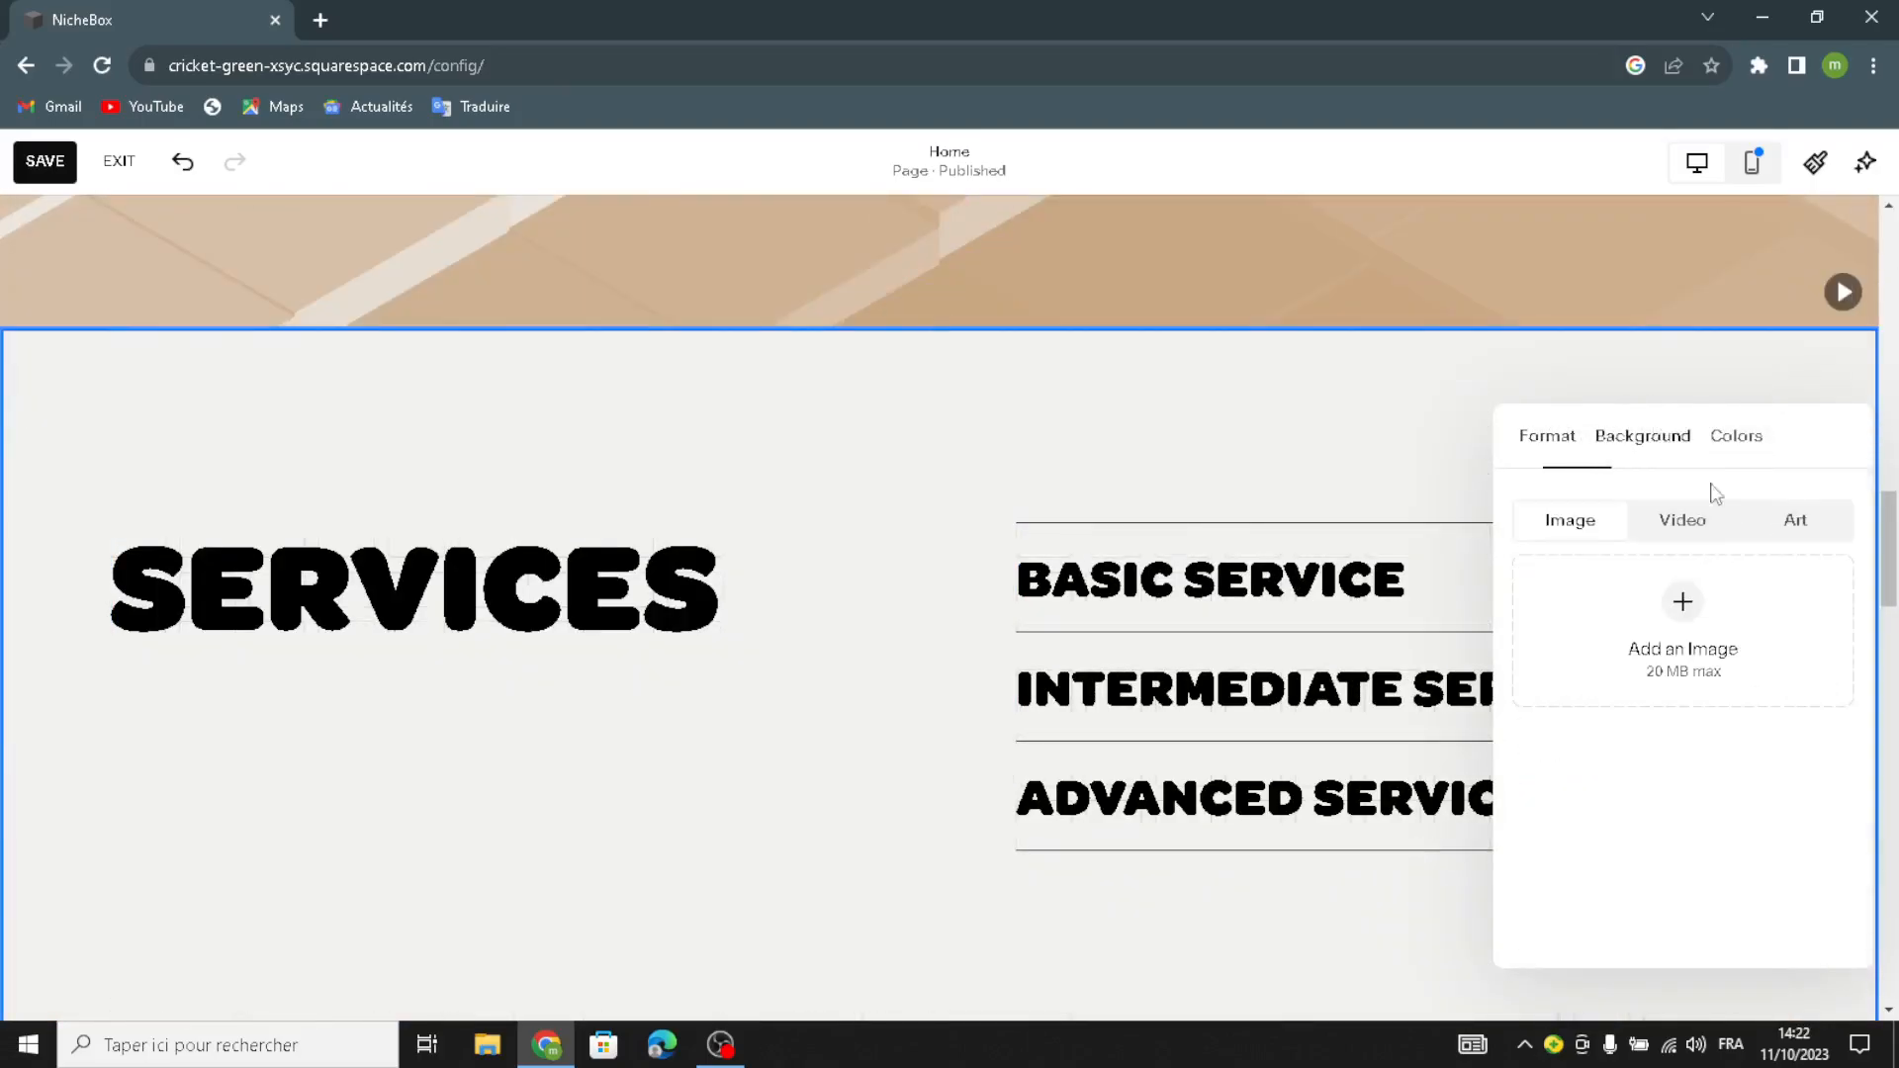
pyautogui.click(1795, 520)
pyautogui.click(1751, 712)
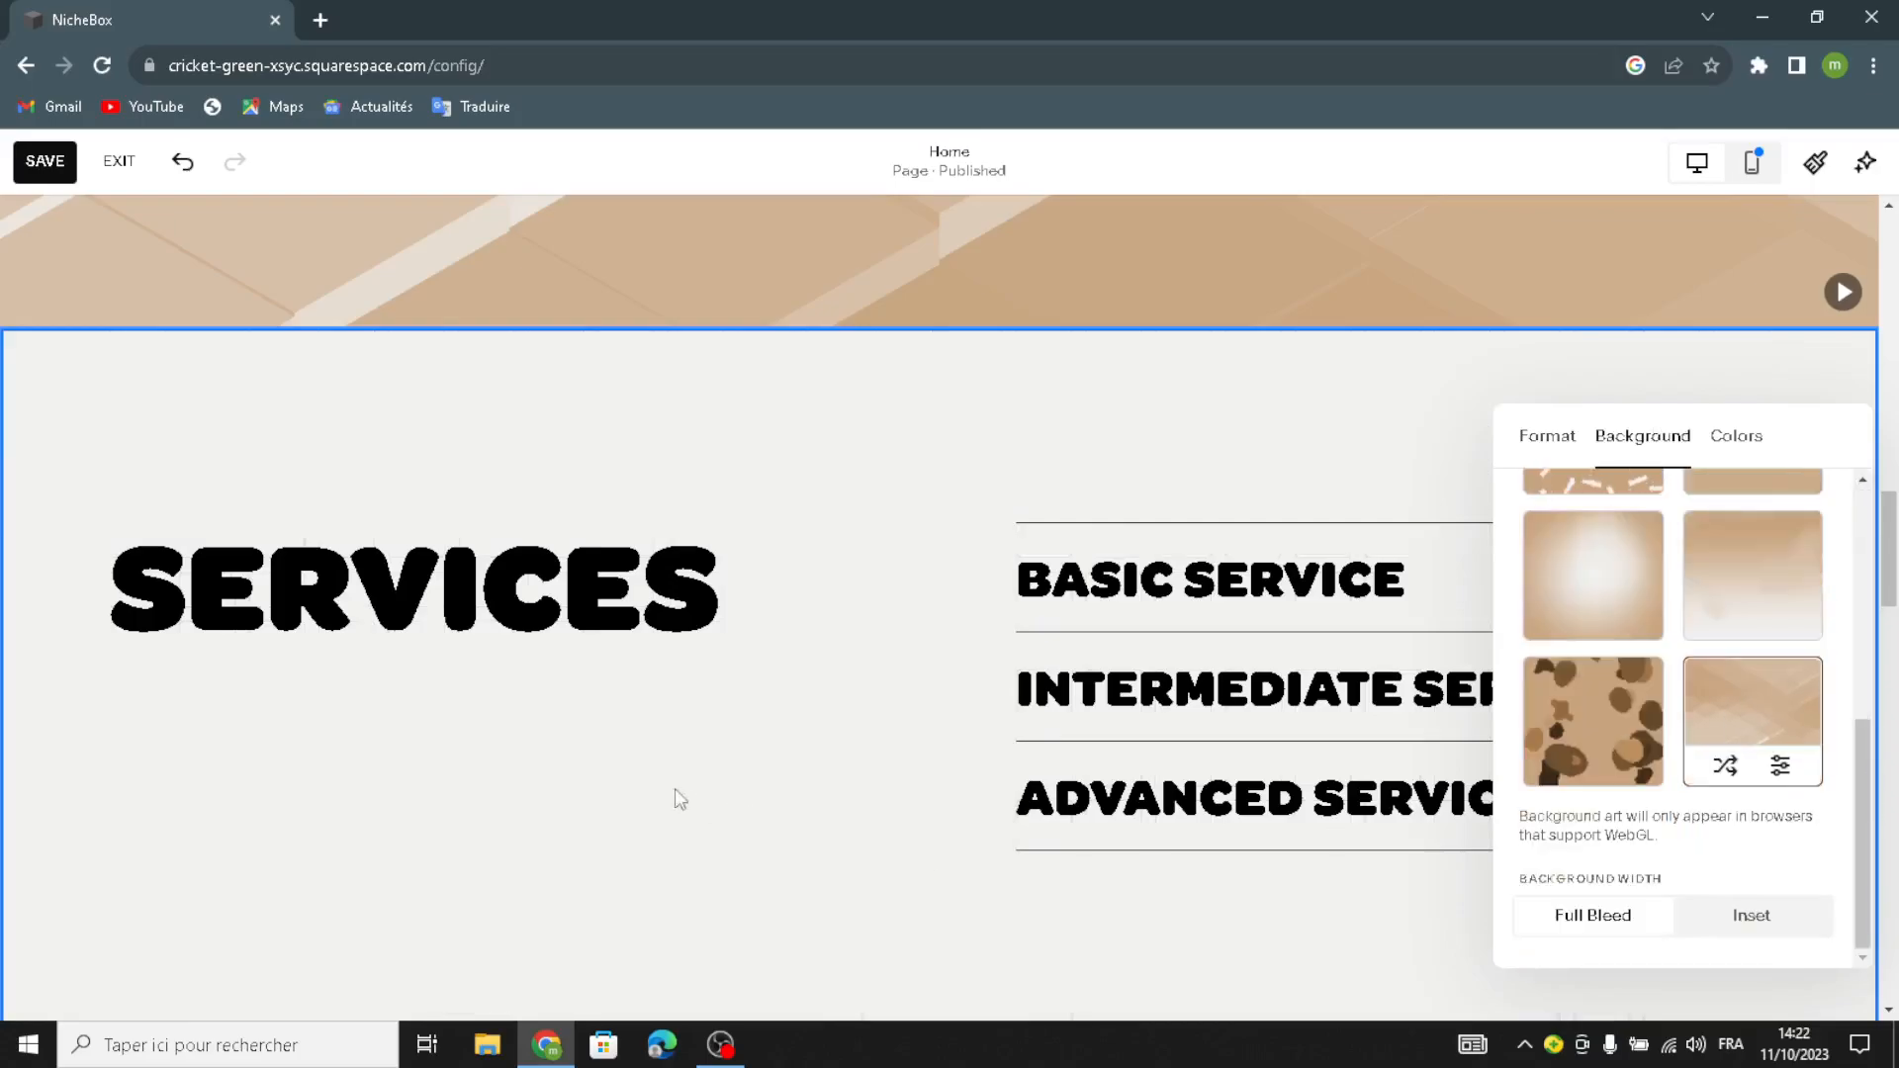
# Step: Give the Follow Us on Social section the tan background art with overlapping geometric shapes
pyautogui.scroll(-5, 652, 781)
pyautogui.scroll(-10, 627, 767)
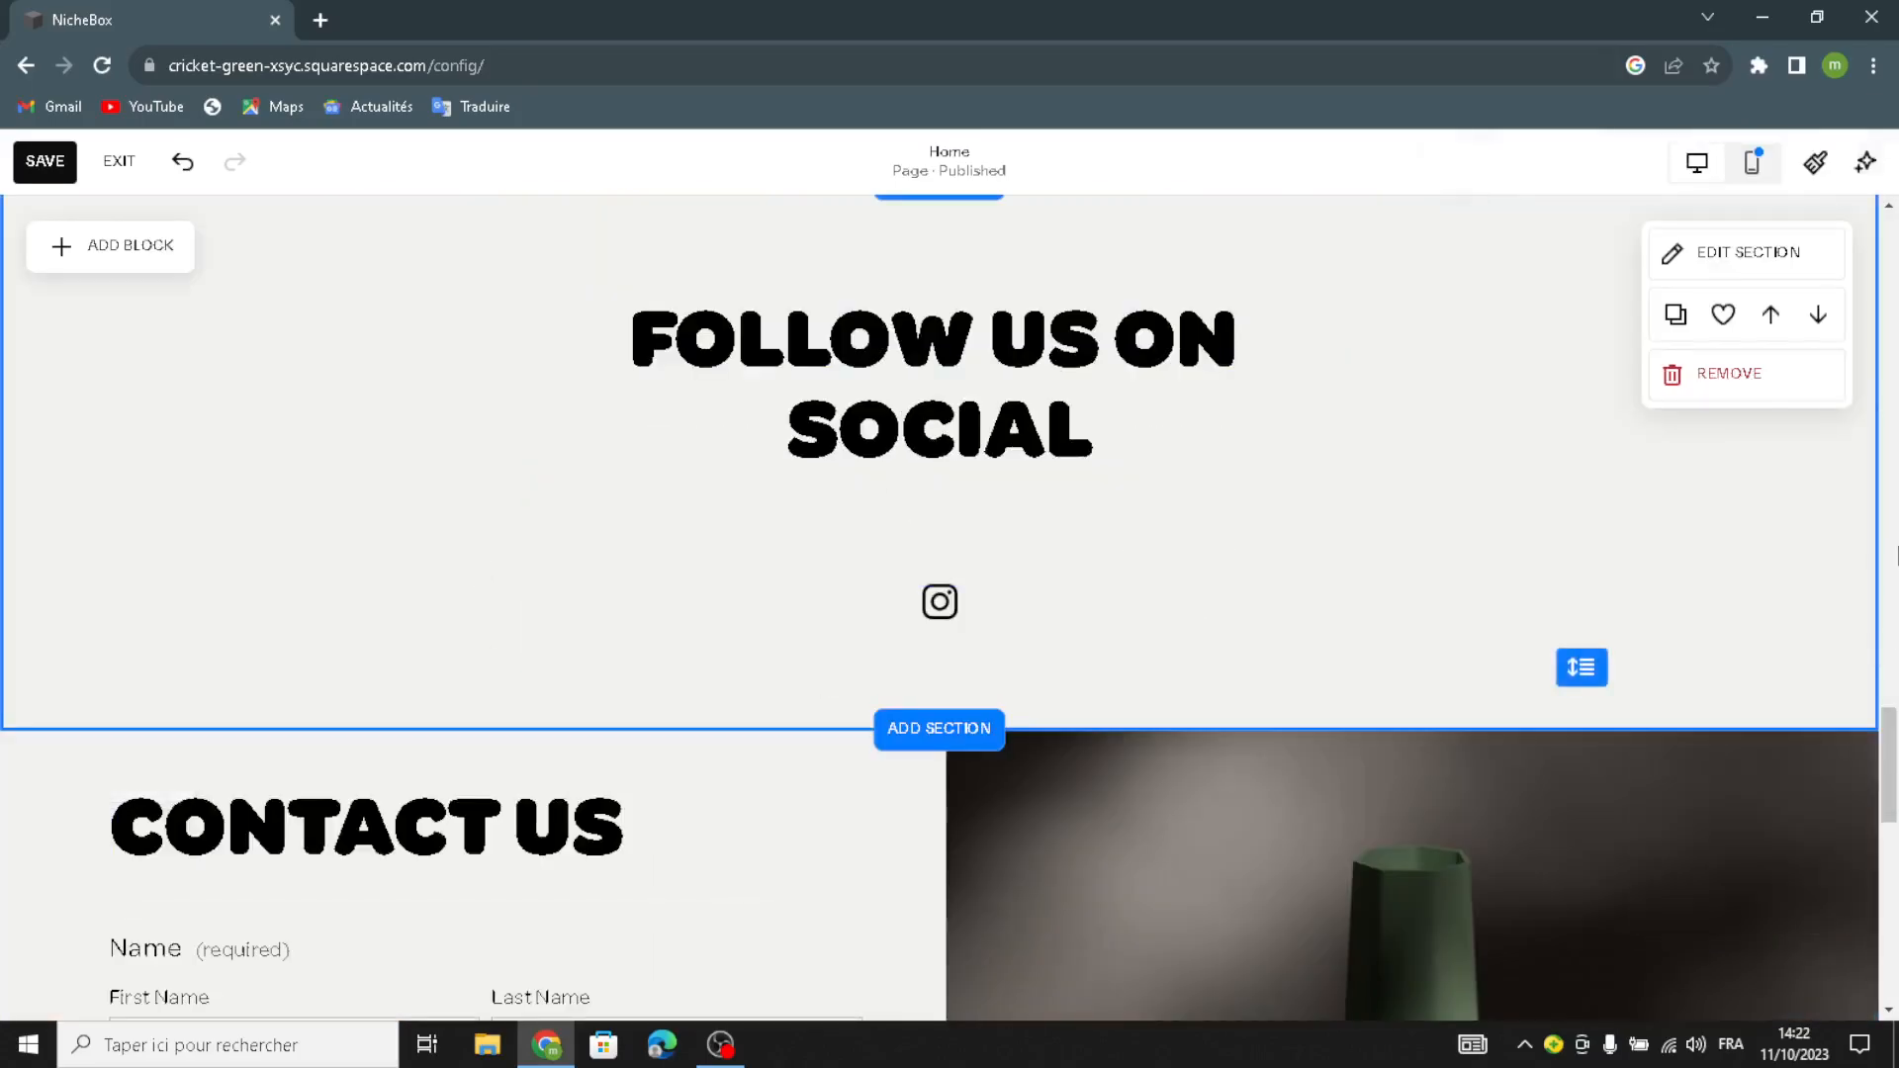
pyautogui.click(1697, 253)
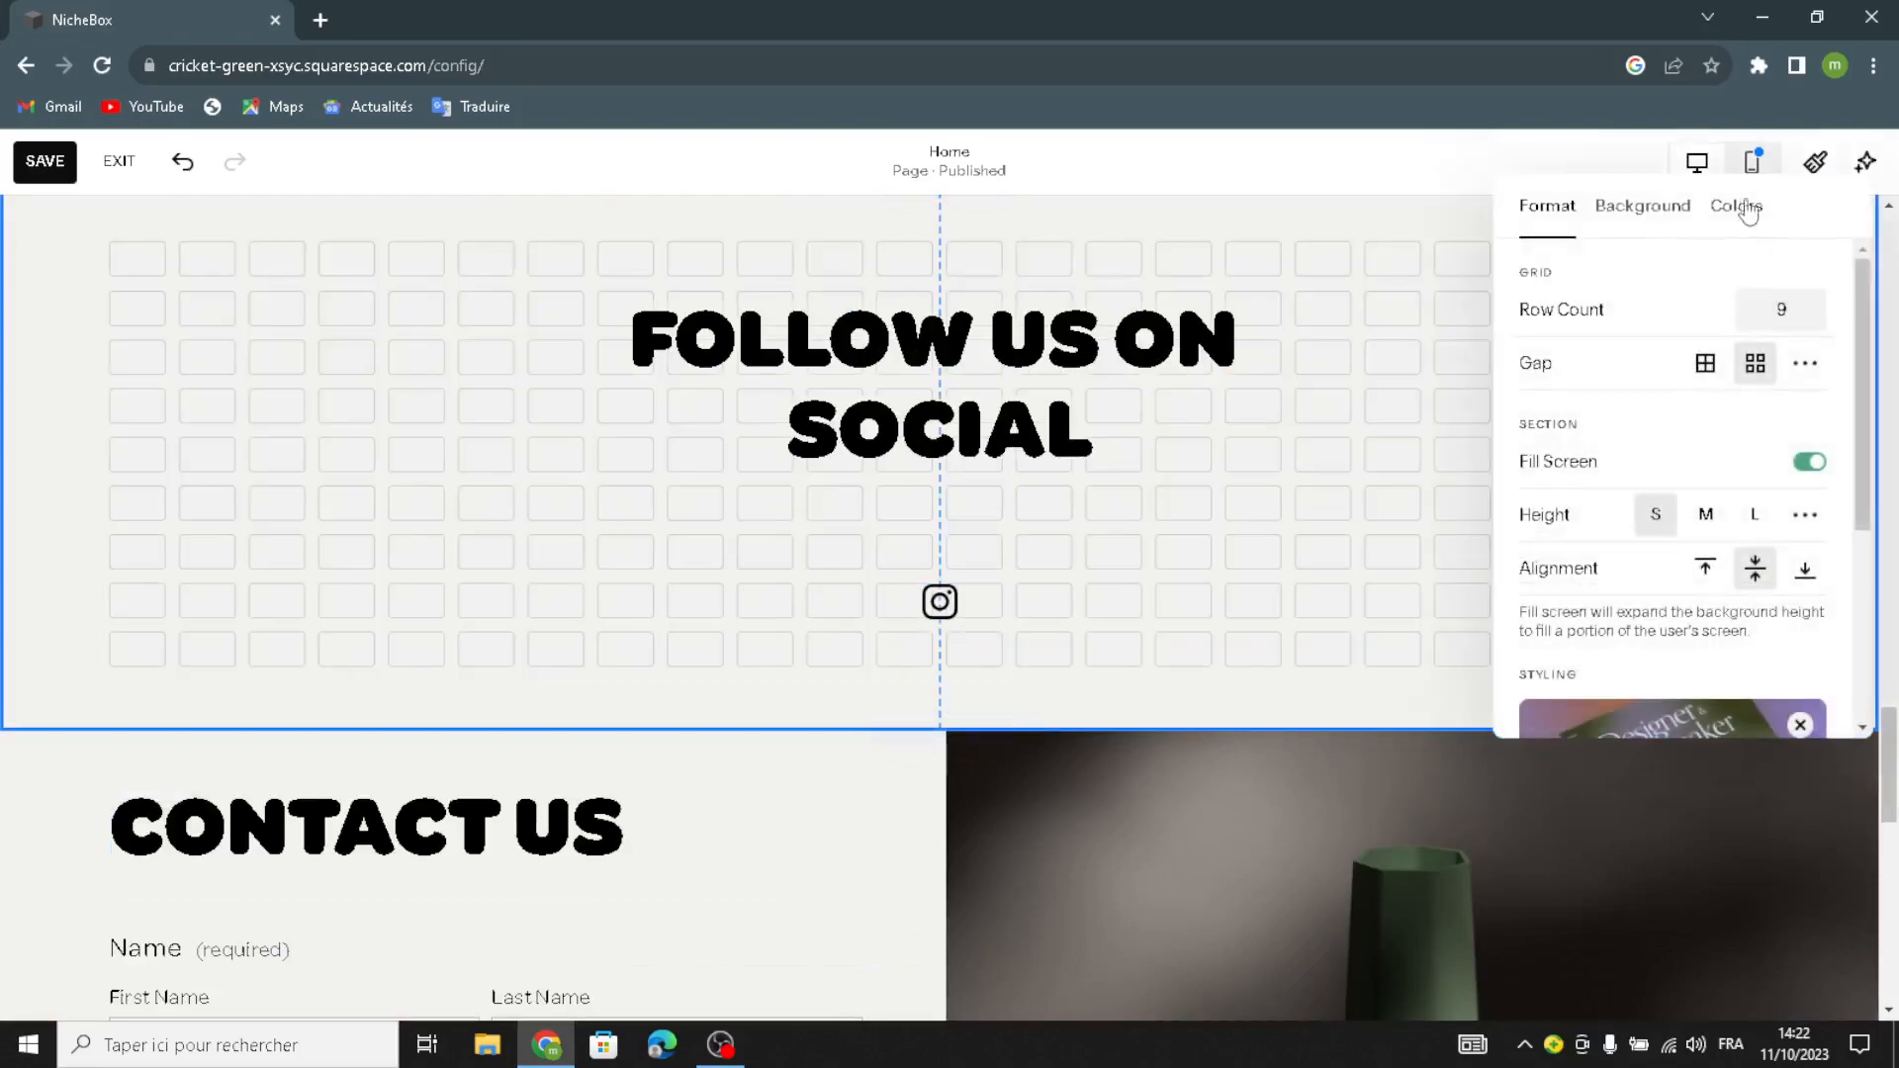
pyautogui.click(1662, 235)
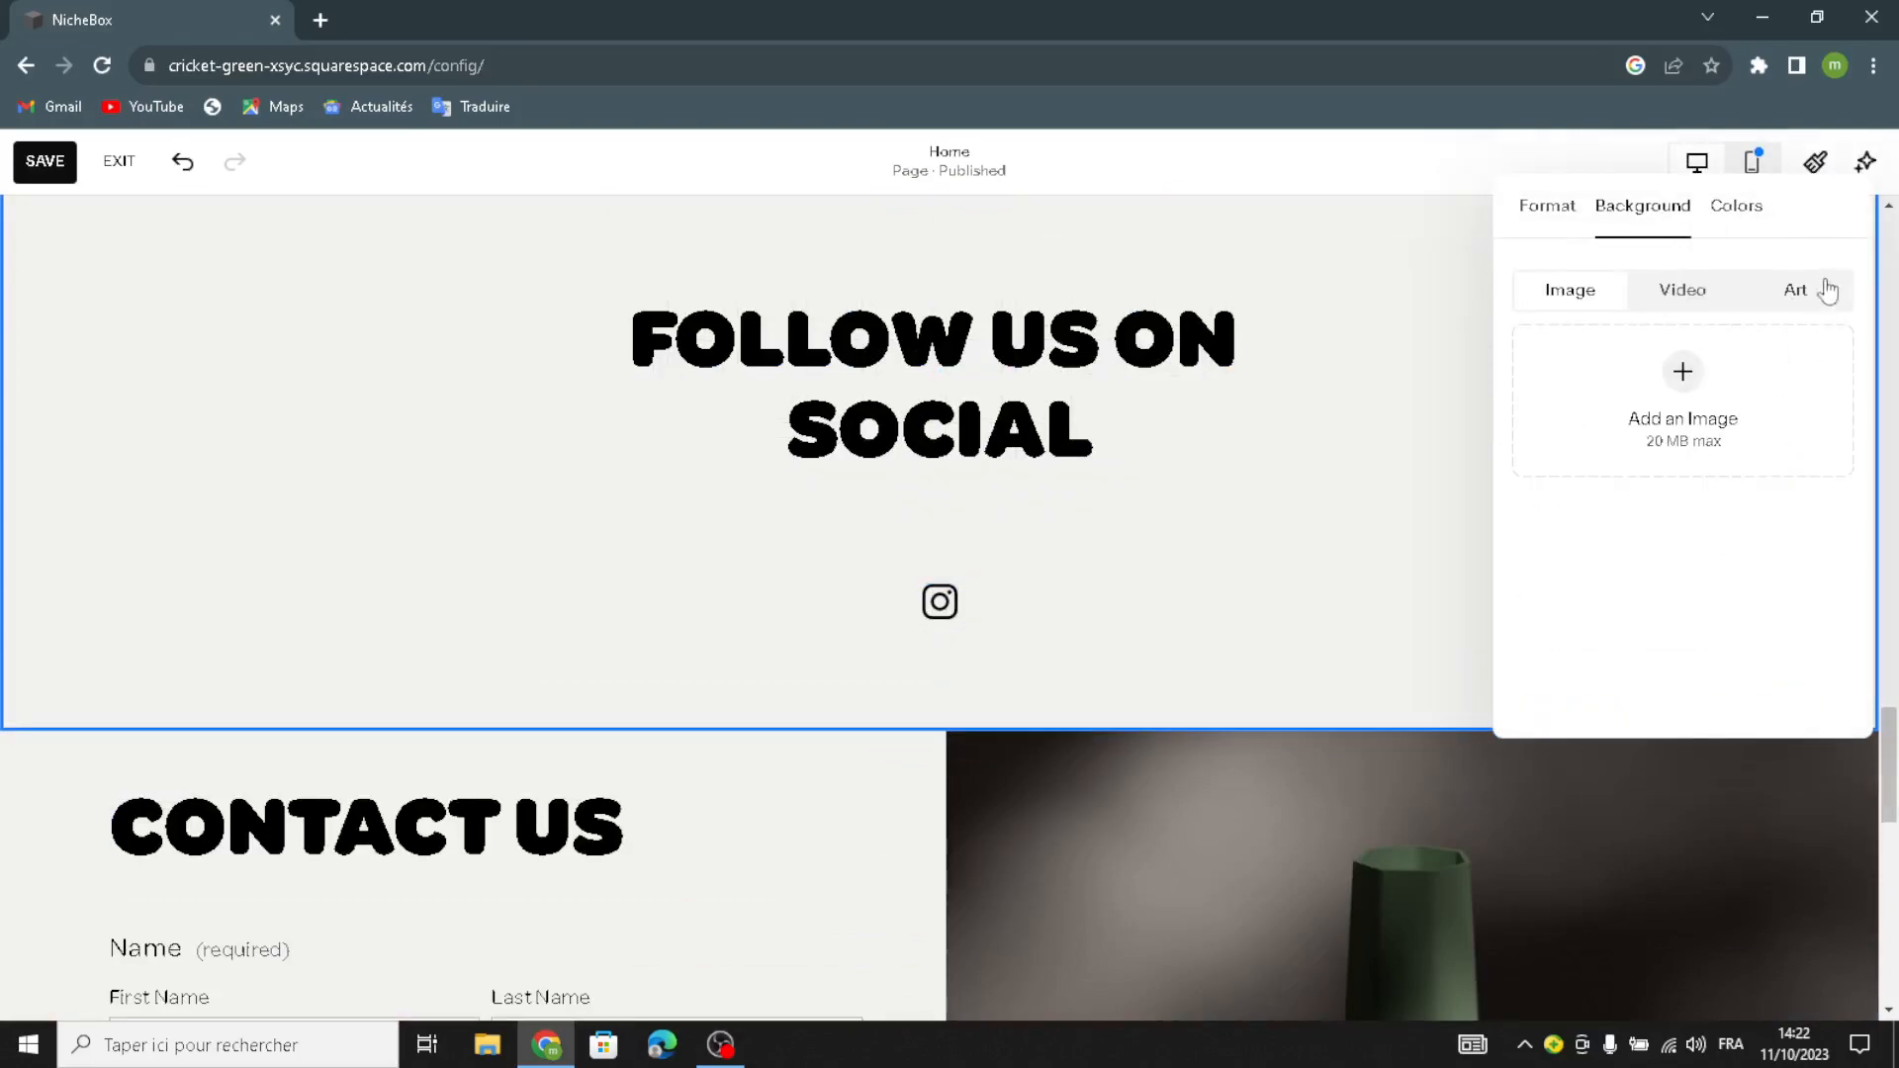
pyautogui.click(1795, 288)
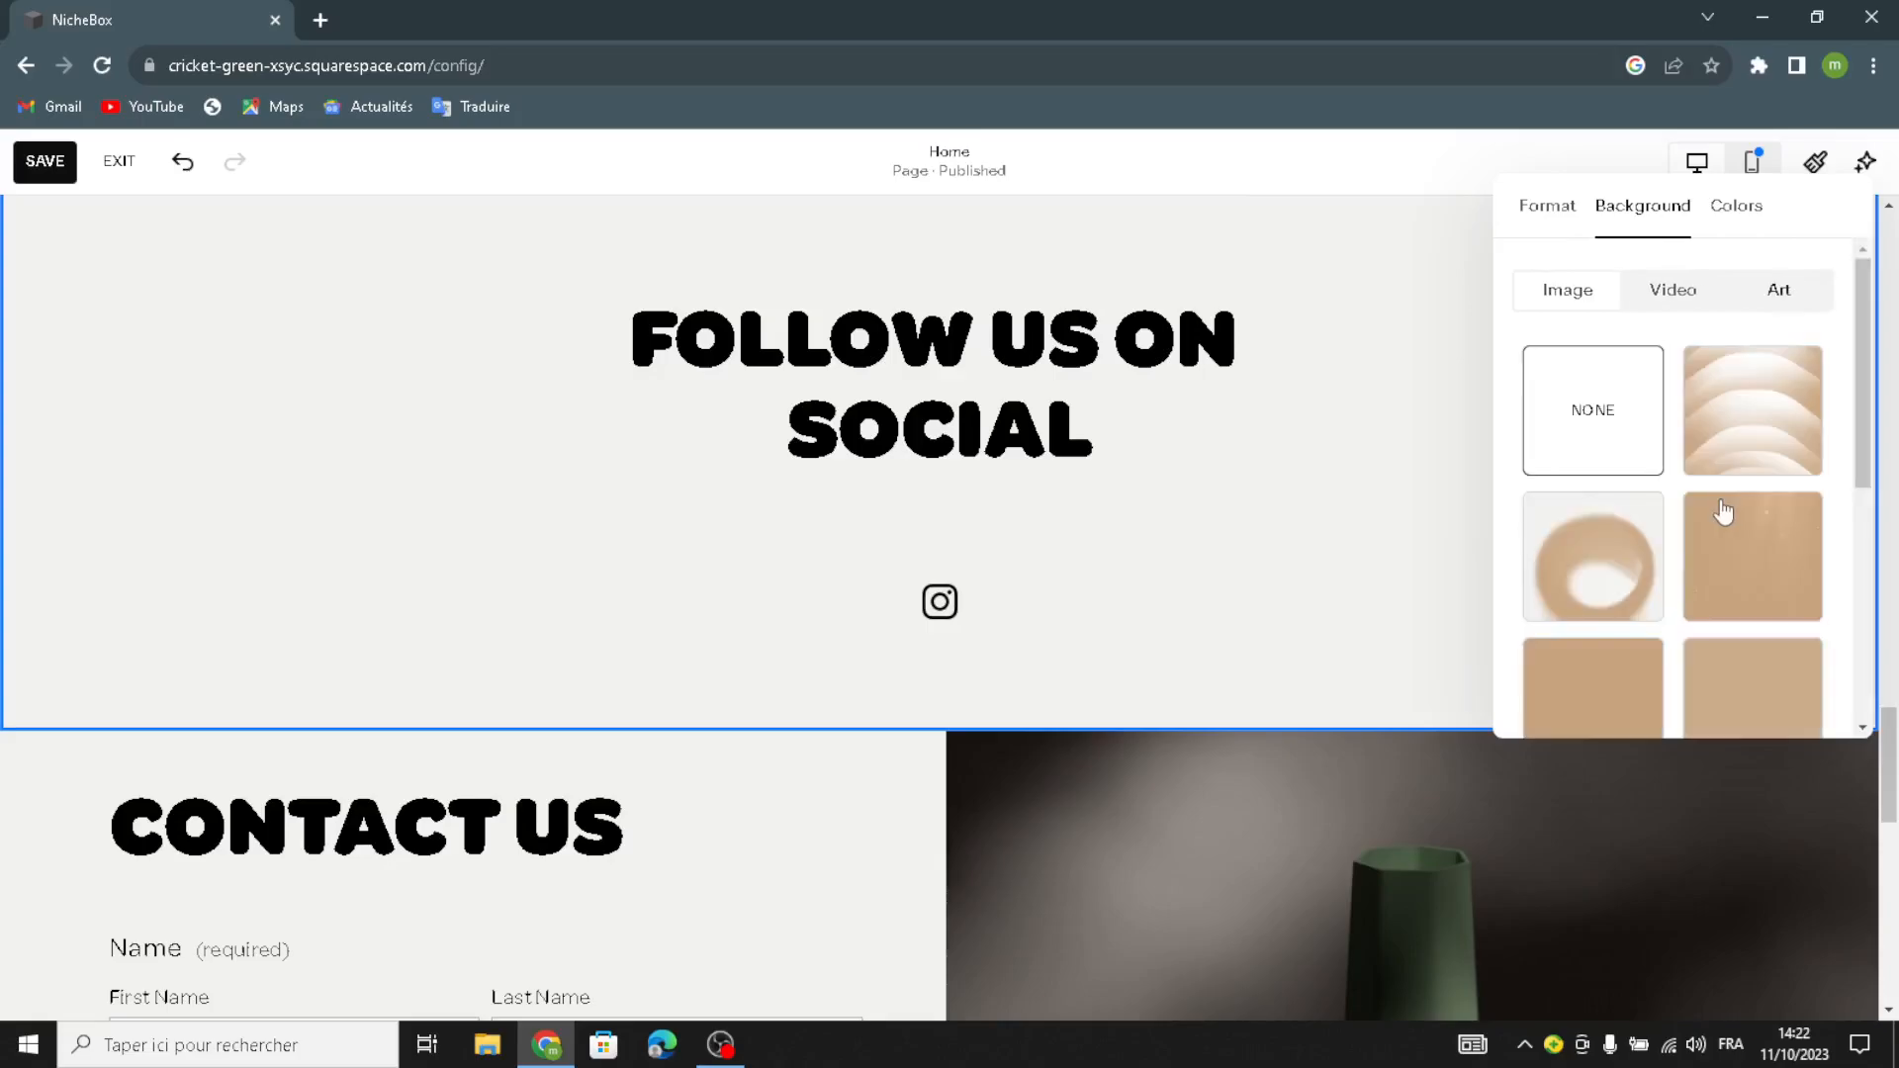
pyautogui.scroll(-5, 1770, 504)
pyautogui.scroll(-5, 1135, 678)
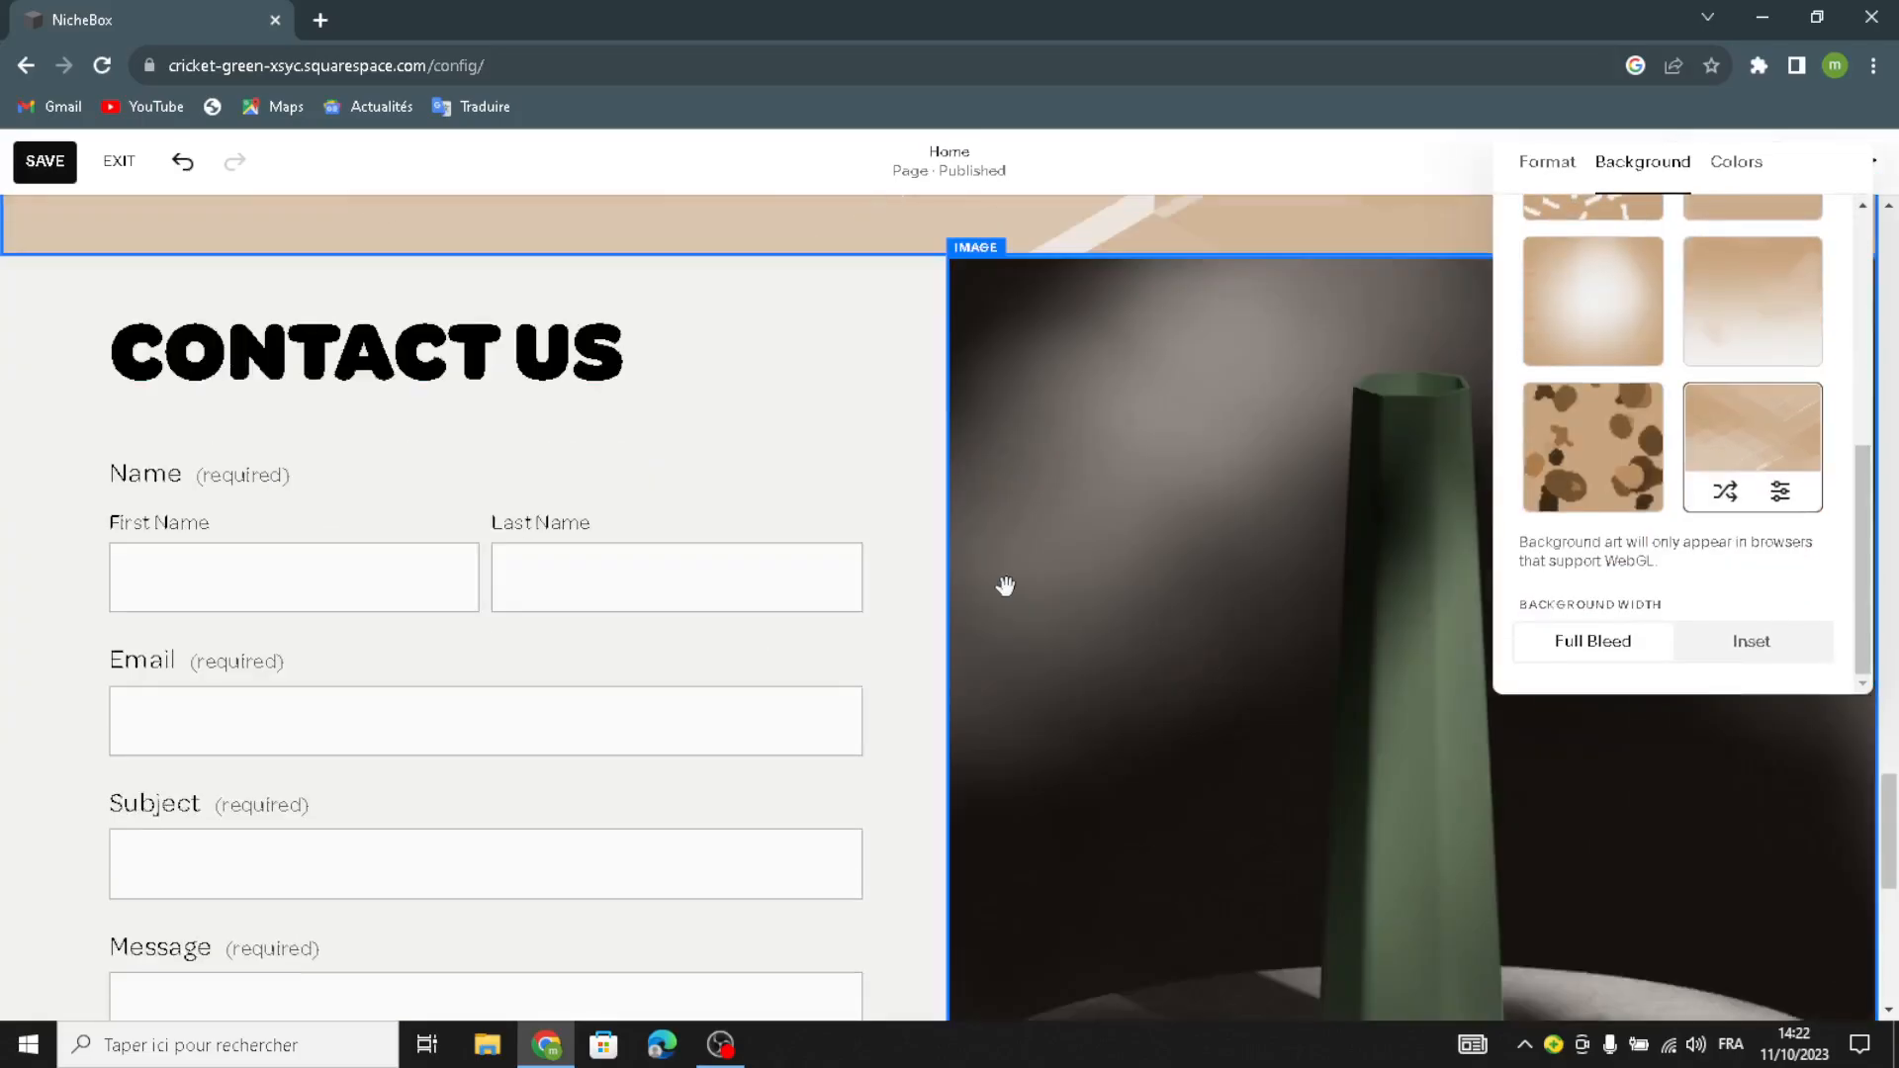
# Step: Delete the green vase image beside the contact form and place a map block in its space
pyautogui.click(1159, 400)
pyautogui.click(1076, 247)
pyautogui.click(98, 307)
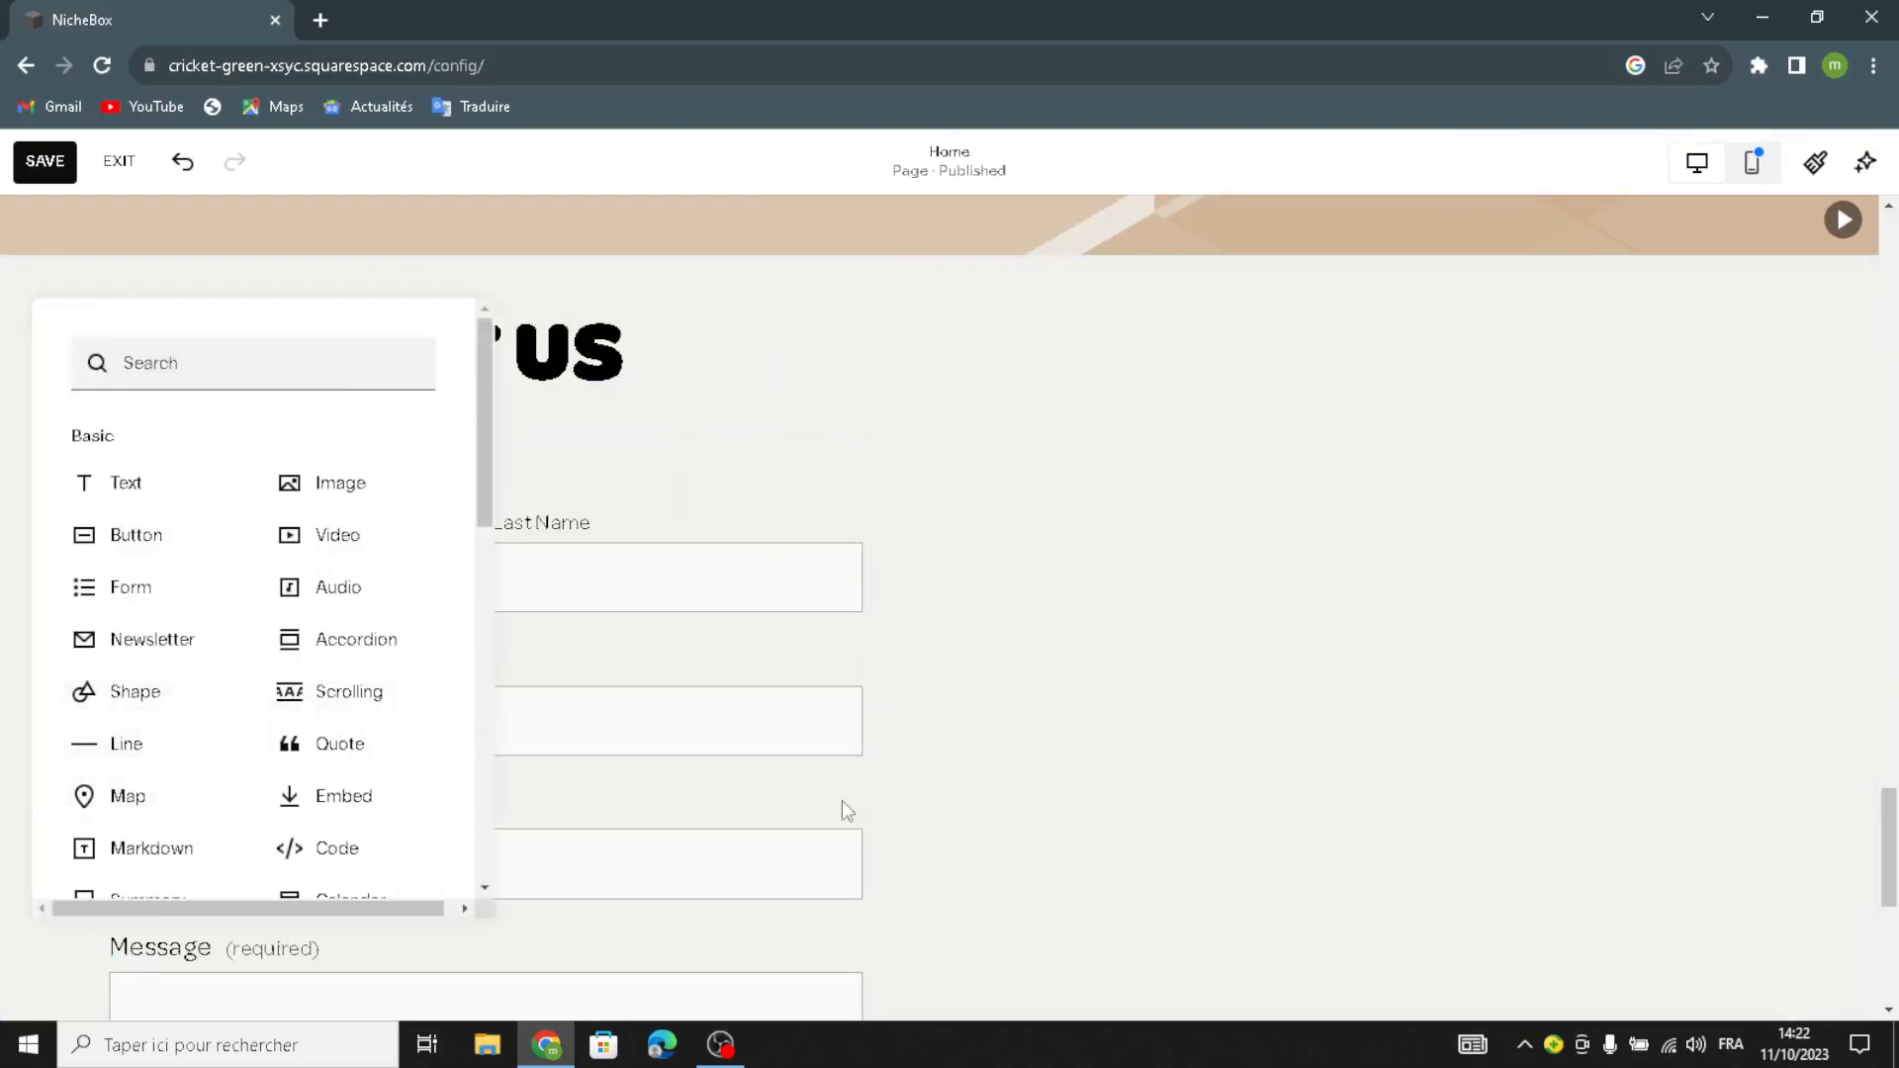
pyautogui.click(91, 797)
pyautogui.moveTo(384, 580); pyautogui.dragTo(1430, 534)
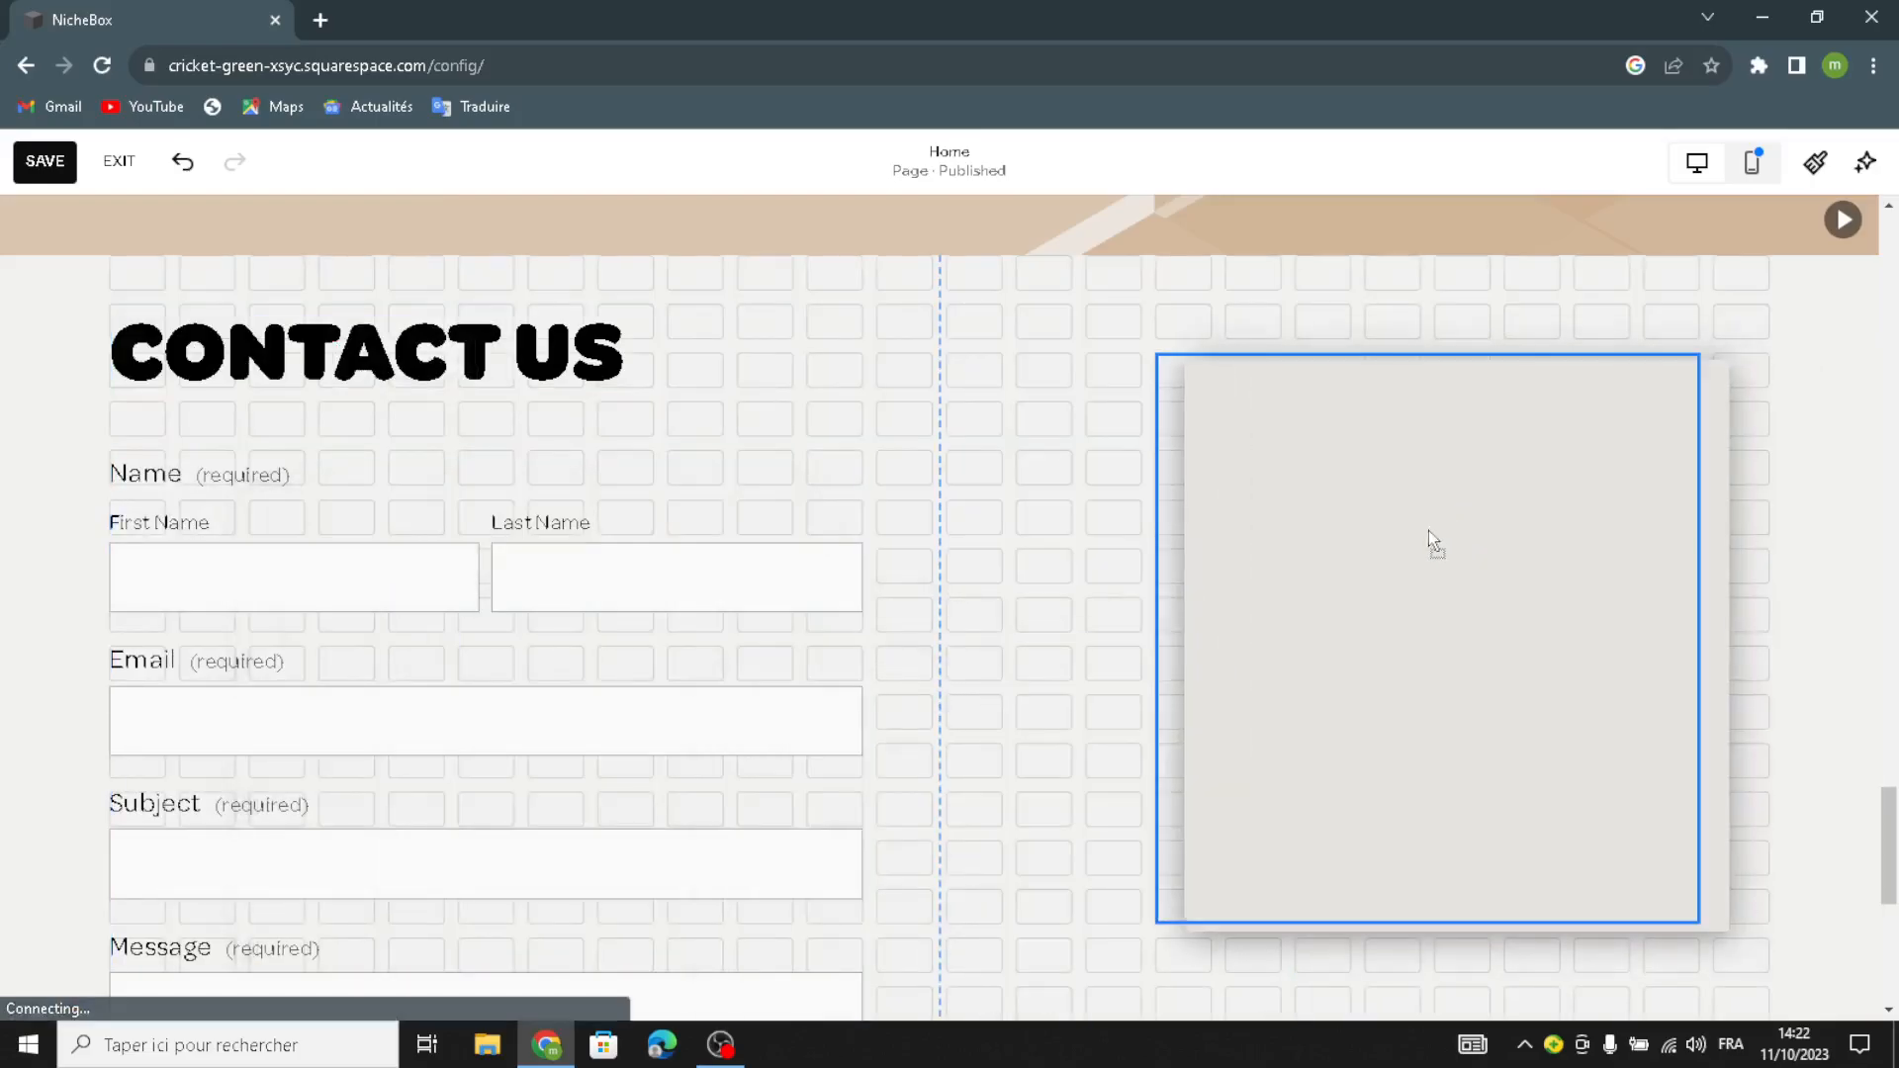
# Step: Enlarge the map block to fill the space beside the contact form, from the section's centre line to the grid's outer edge
pyautogui.moveTo(1157, 923); pyautogui.dragTo(1089, 1036)
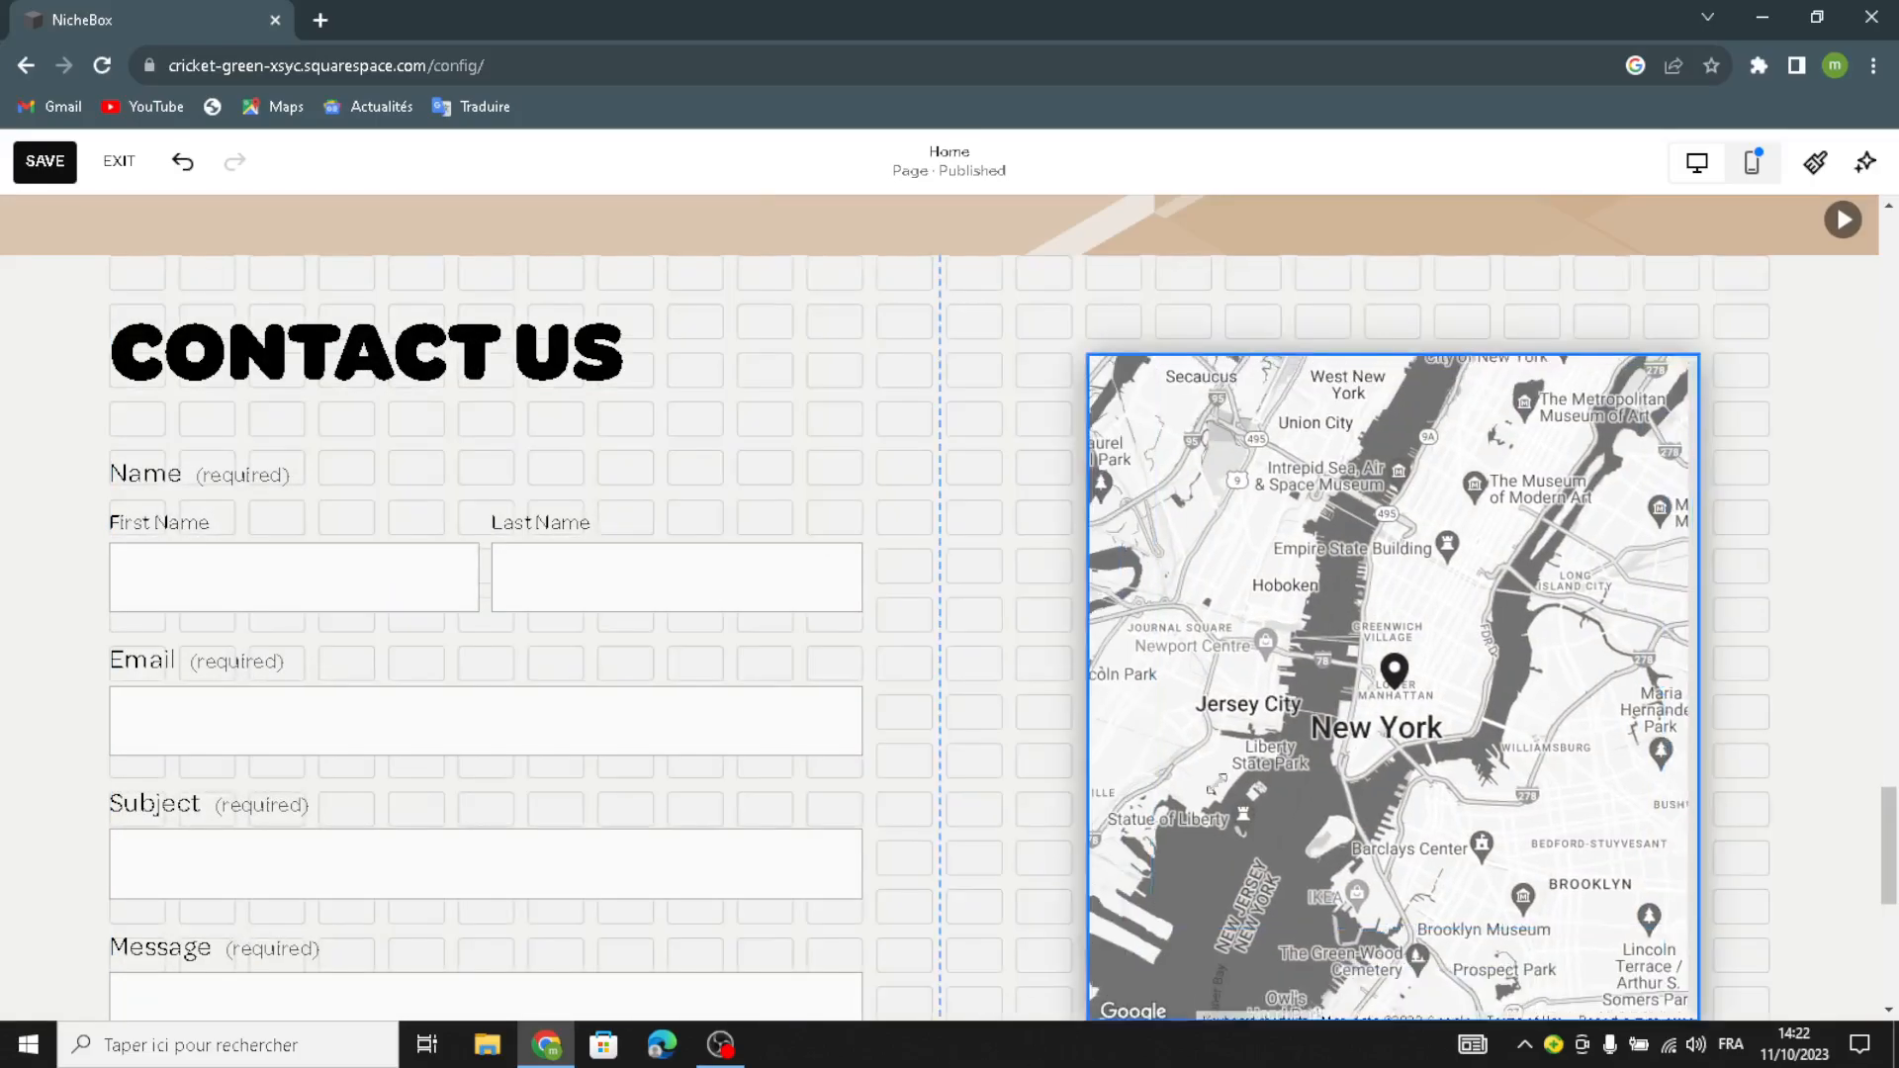
pyautogui.scroll(-2, 1226, 851)
pyautogui.moveTo(1087, 783); pyautogui.dragTo(953, 878)
pyautogui.scroll(1, 1439, 509)
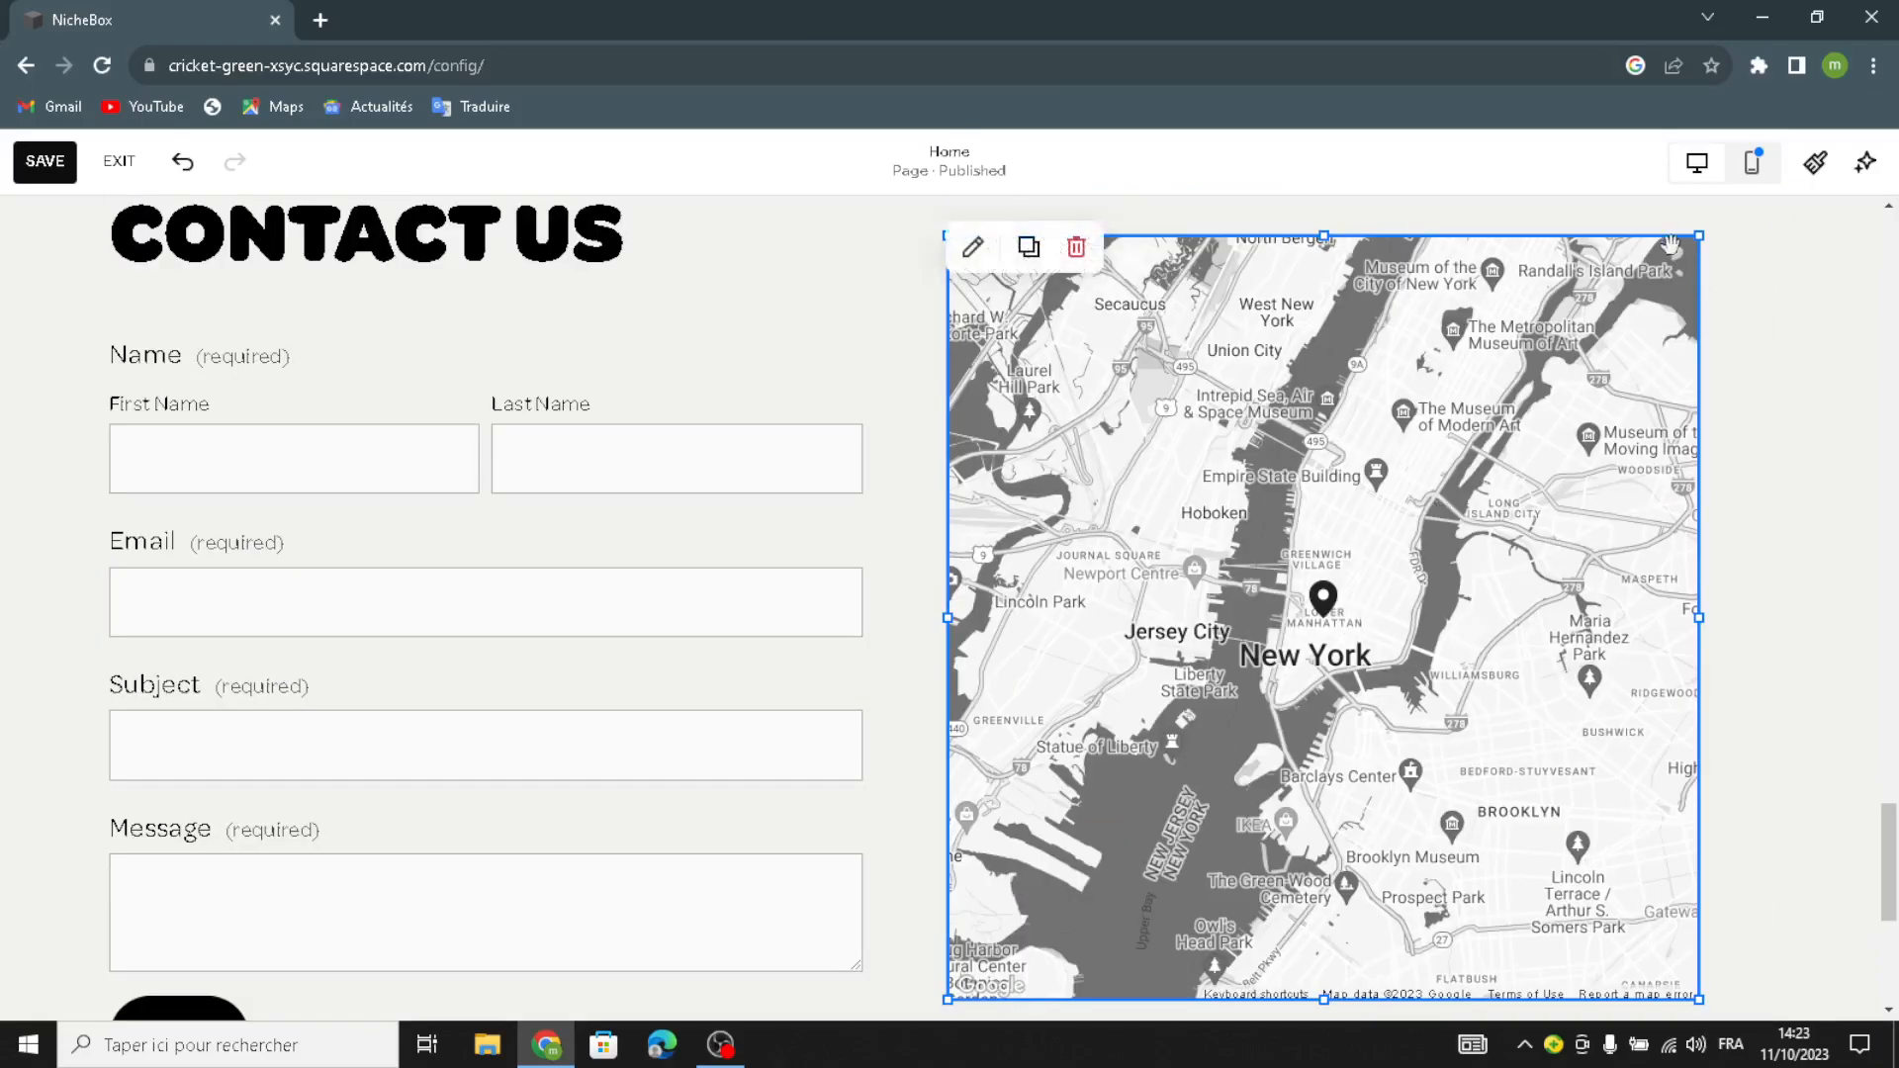
pyautogui.moveTo(1695, 234); pyautogui.dragTo(1768, 235)
pyautogui.scroll(-3, 1454, 593)
pyautogui.scroll(3, 1455, 593)
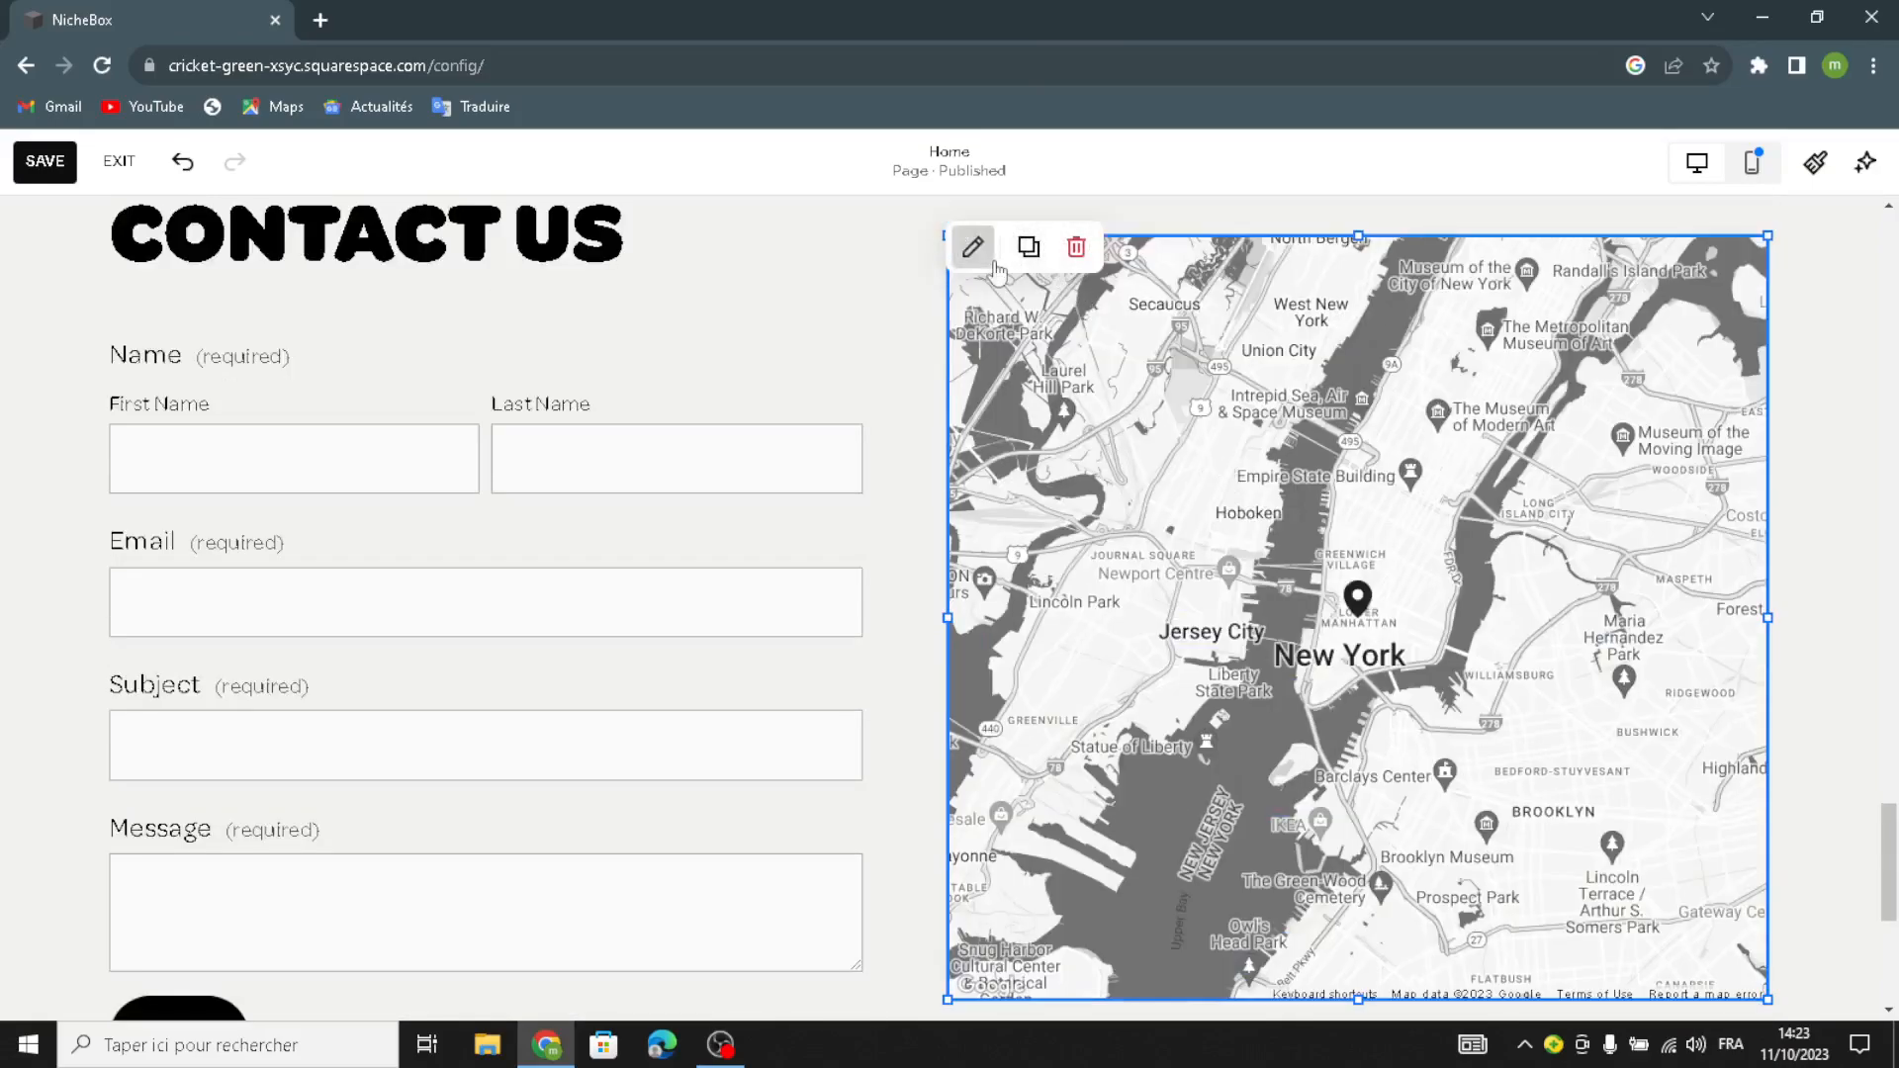
# Step: Change the map block's style to Dark and close its settings
pyautogui.click(972, 247)
pyautogui.click(1574, 354)
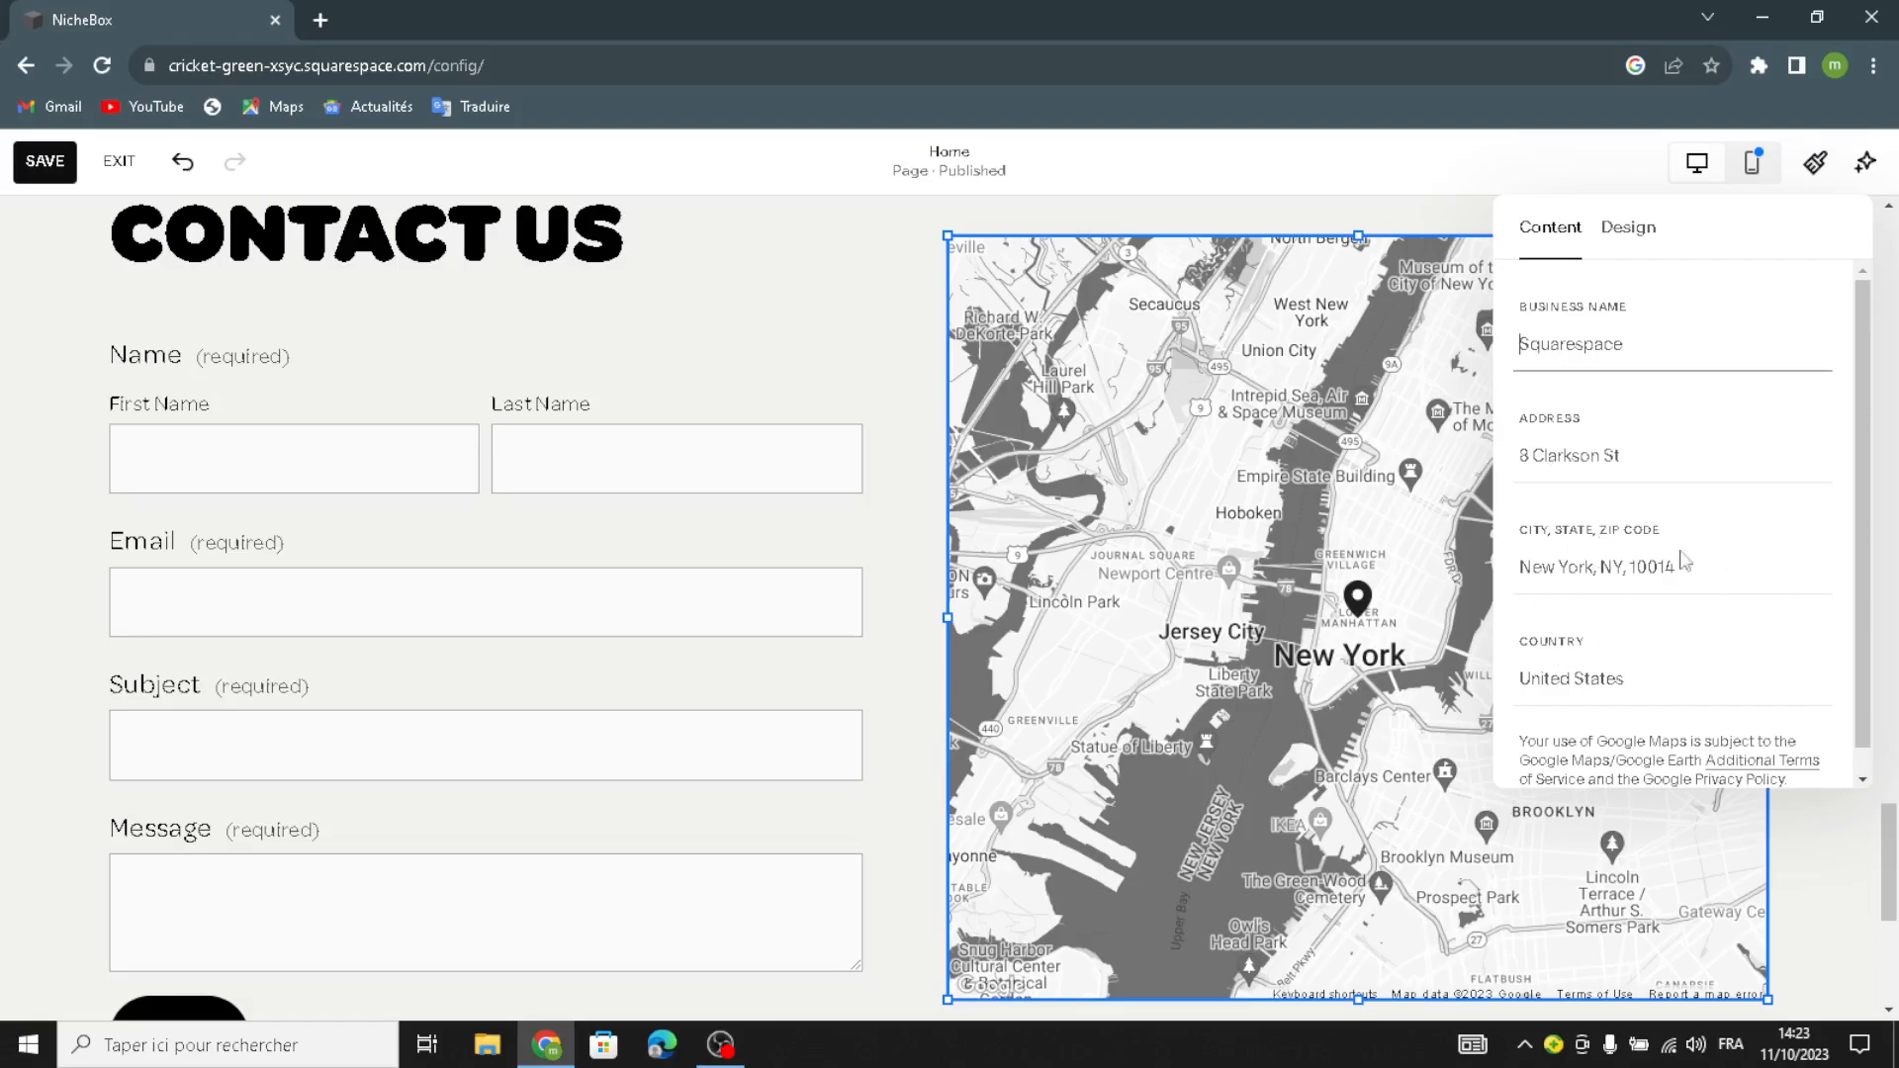
pyautogui.click(1628, 229)
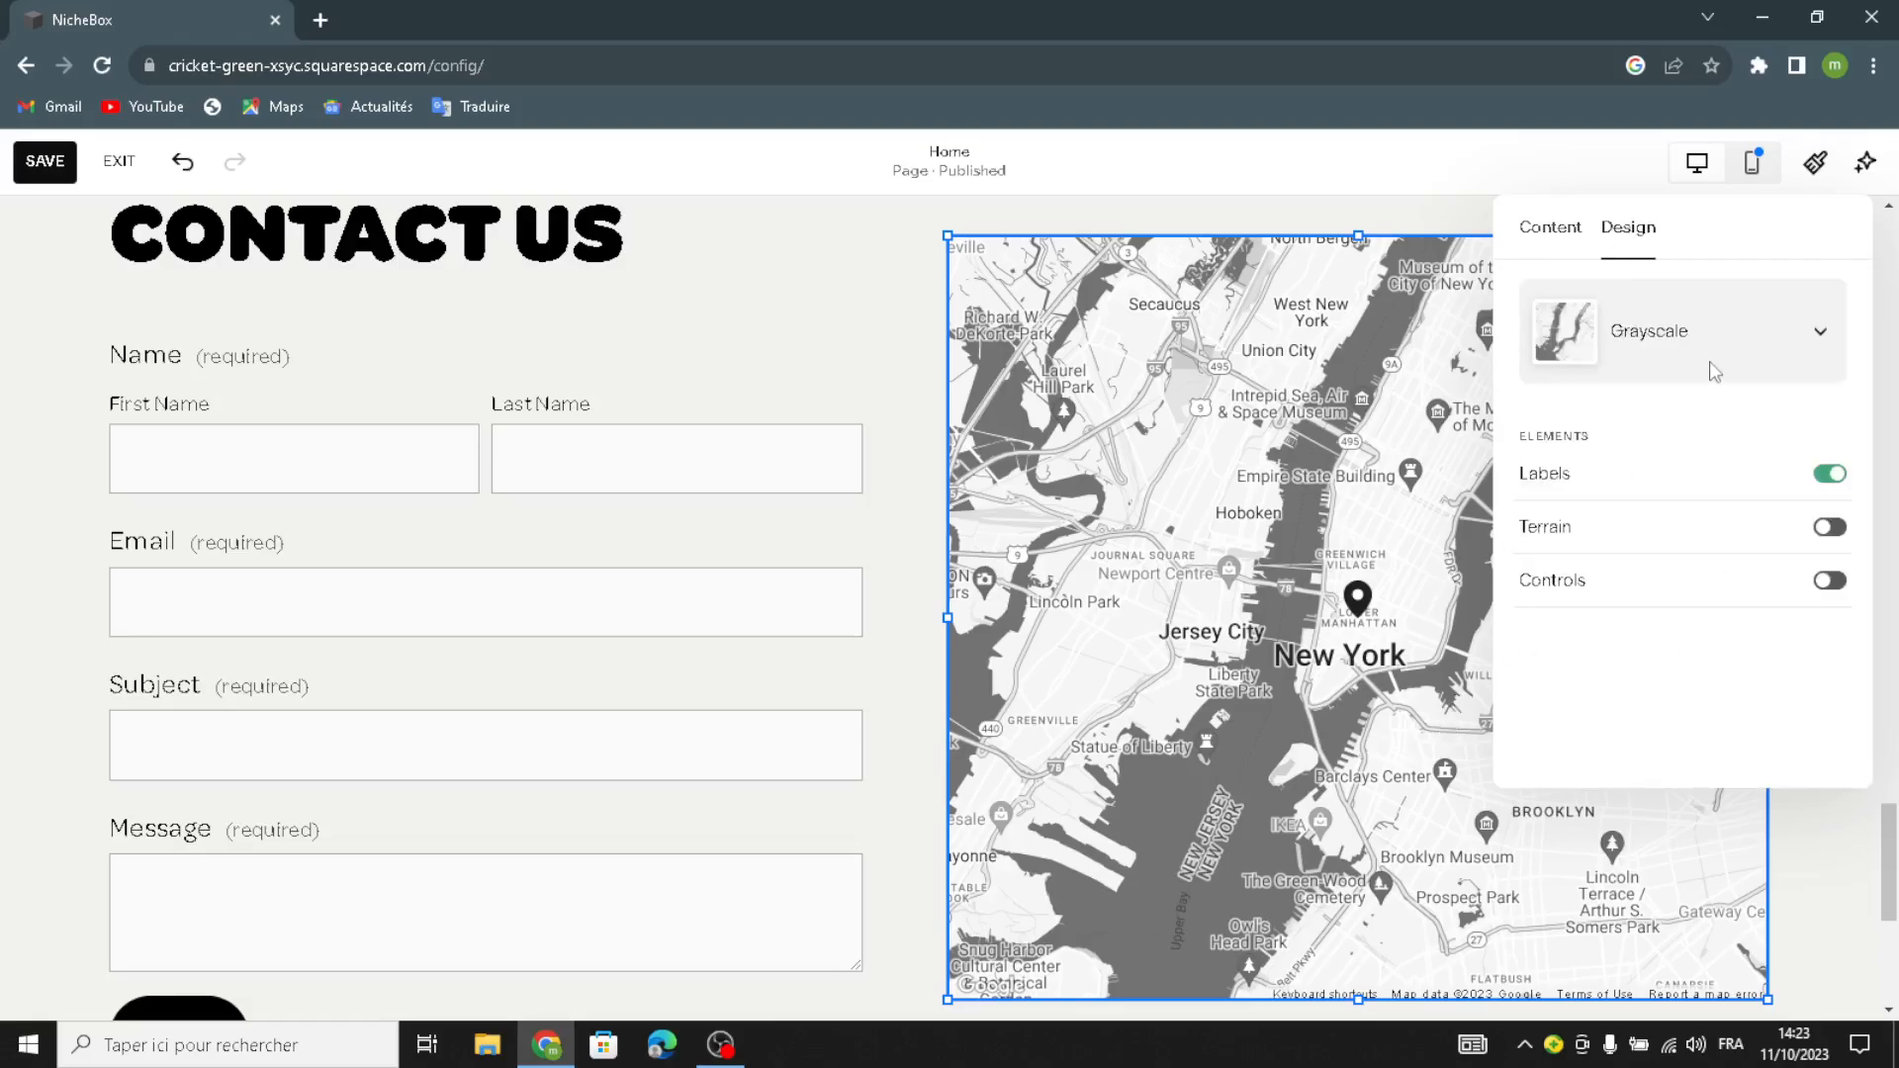
pyautogui.click(1712, 370)
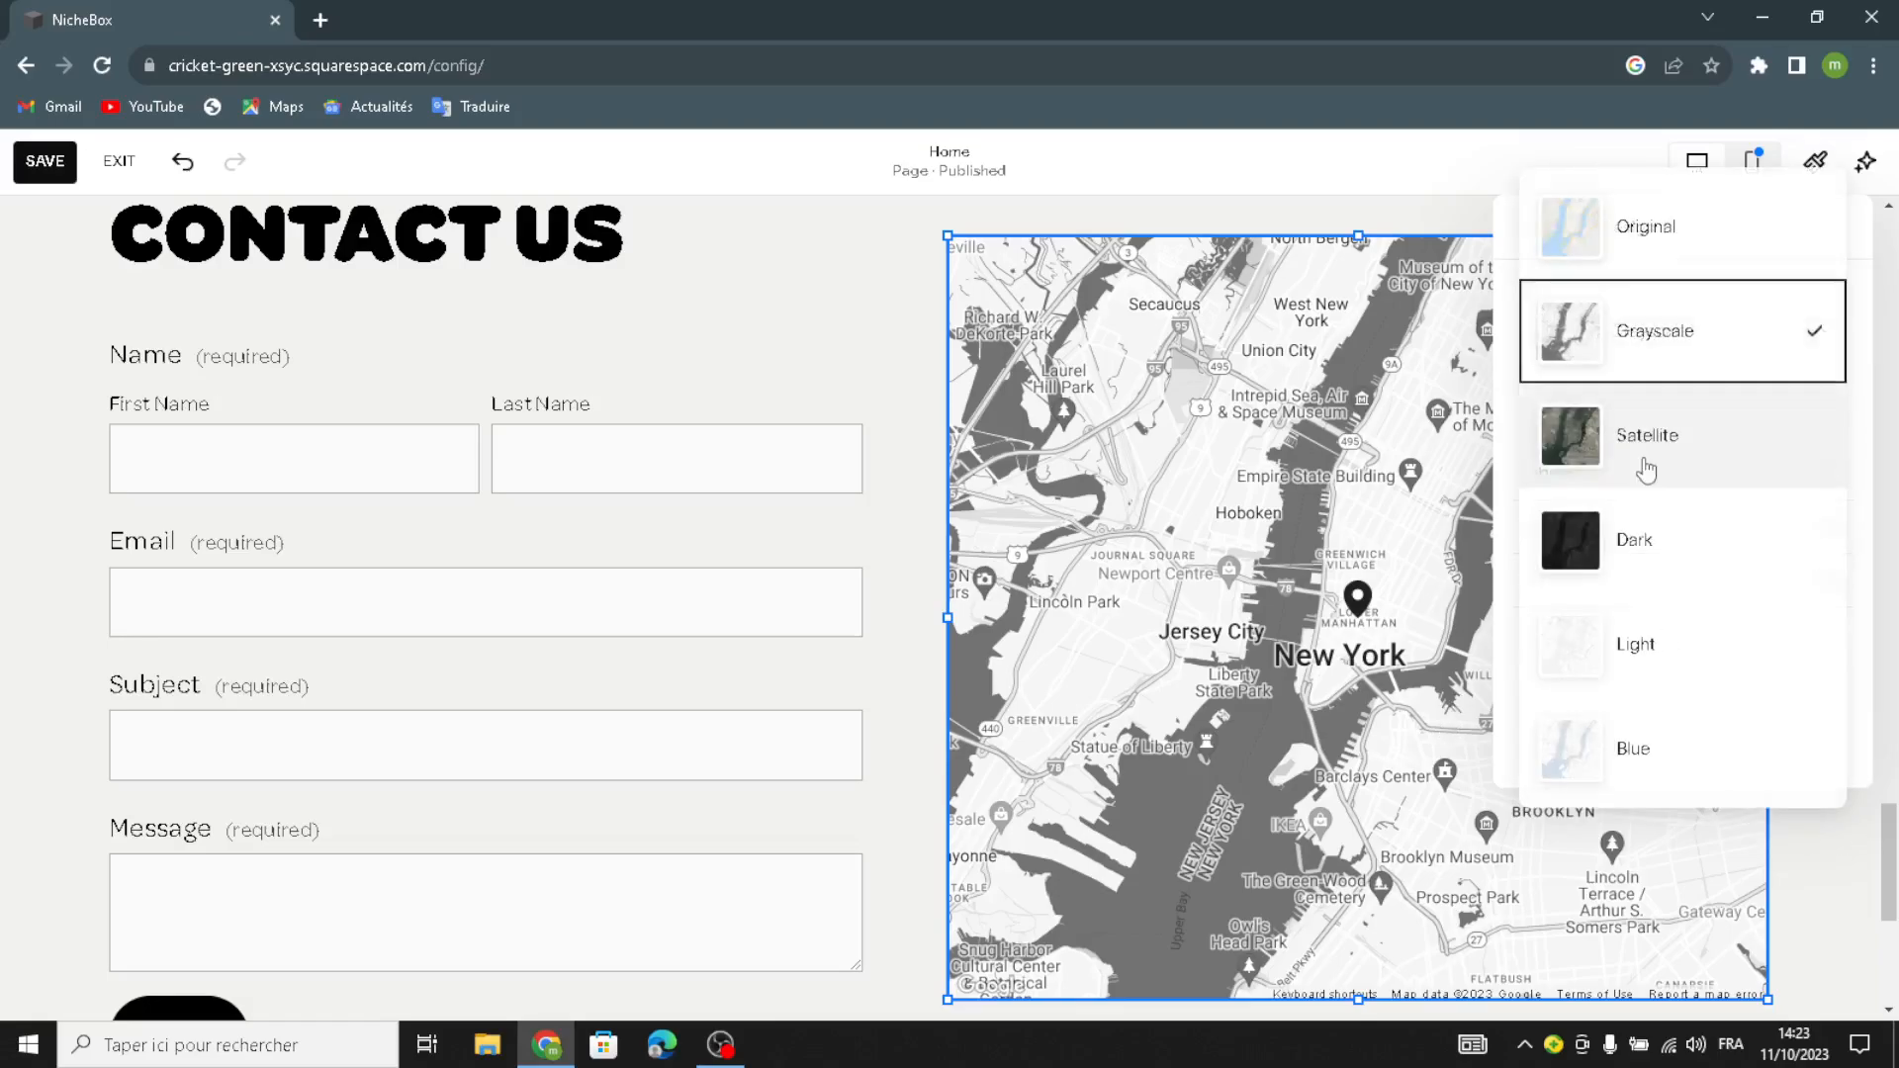
pyautogui.click(1607, 574)
pyautogui.click(815, 317)
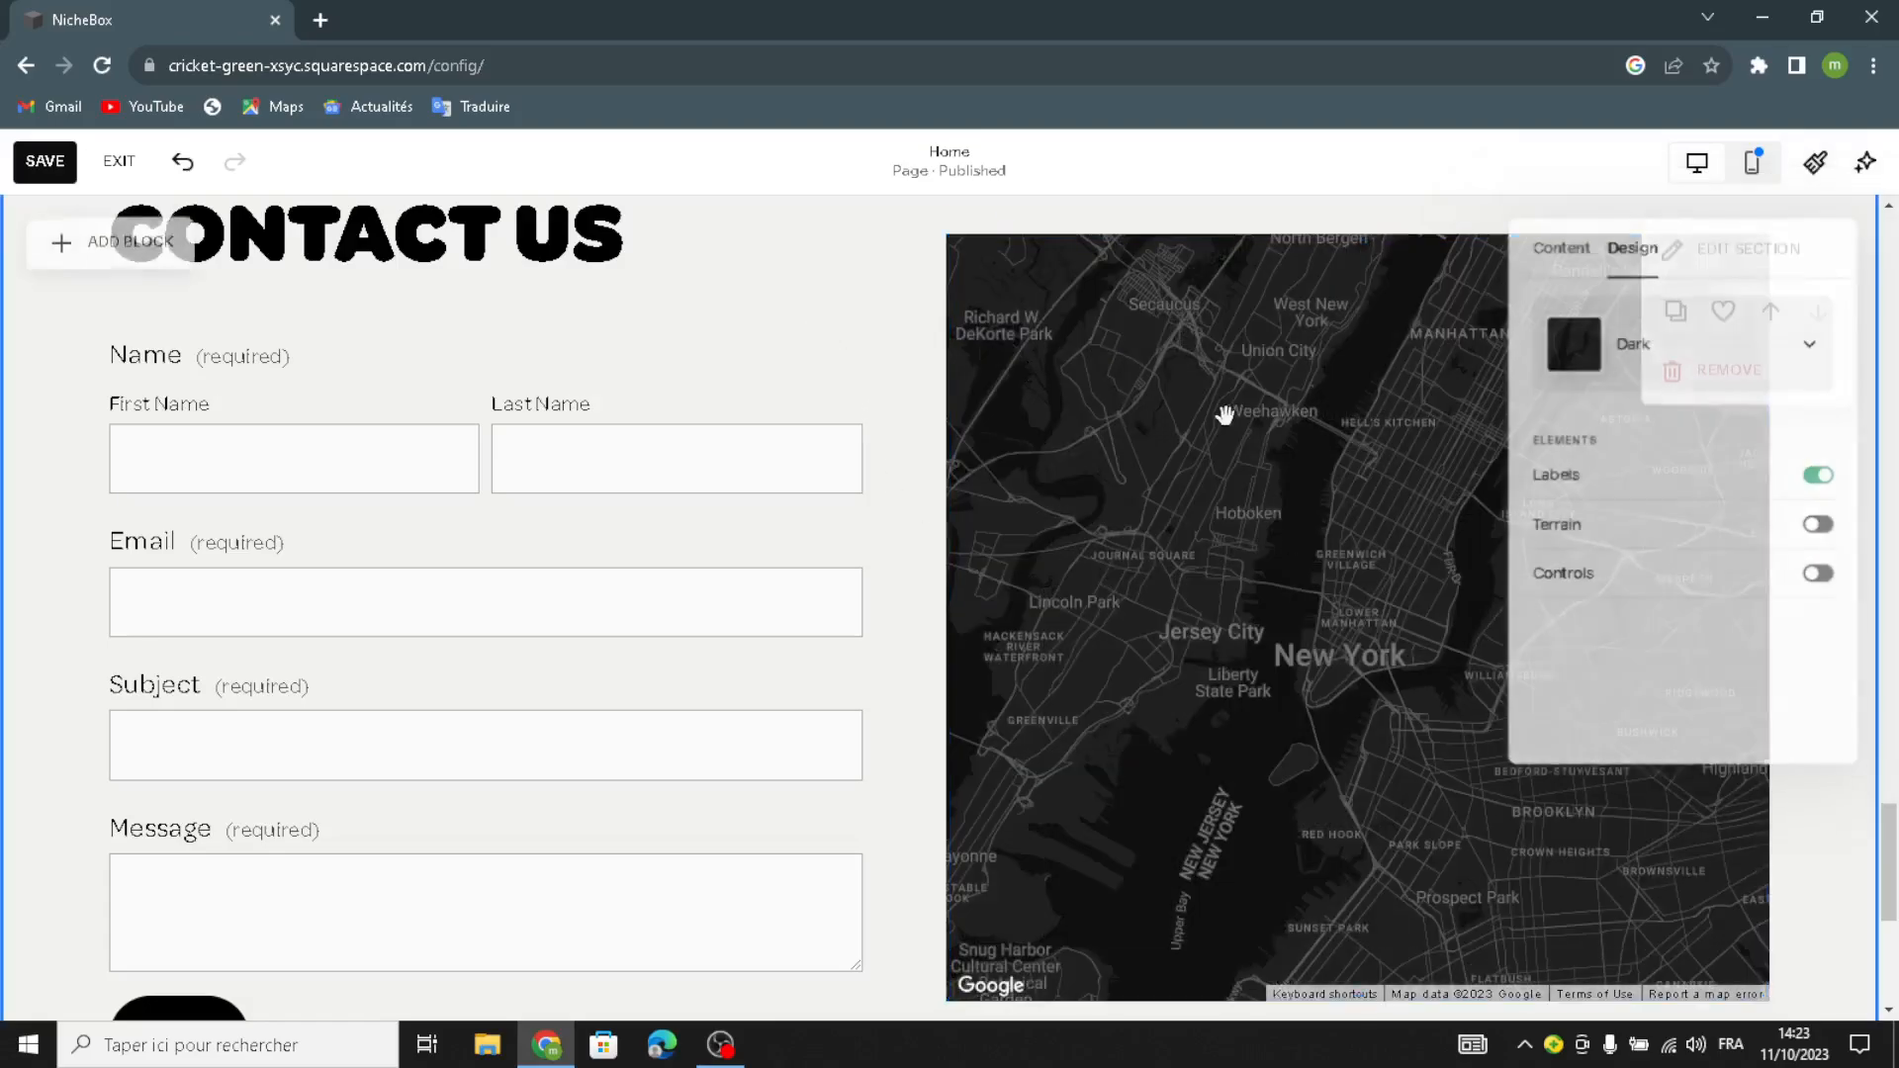
# Step: Set the Contact Us section's background to the tan geometric shapes art
pyautogui.scroll(1, 1484, 564)
pyautogui.click(1720, 314)
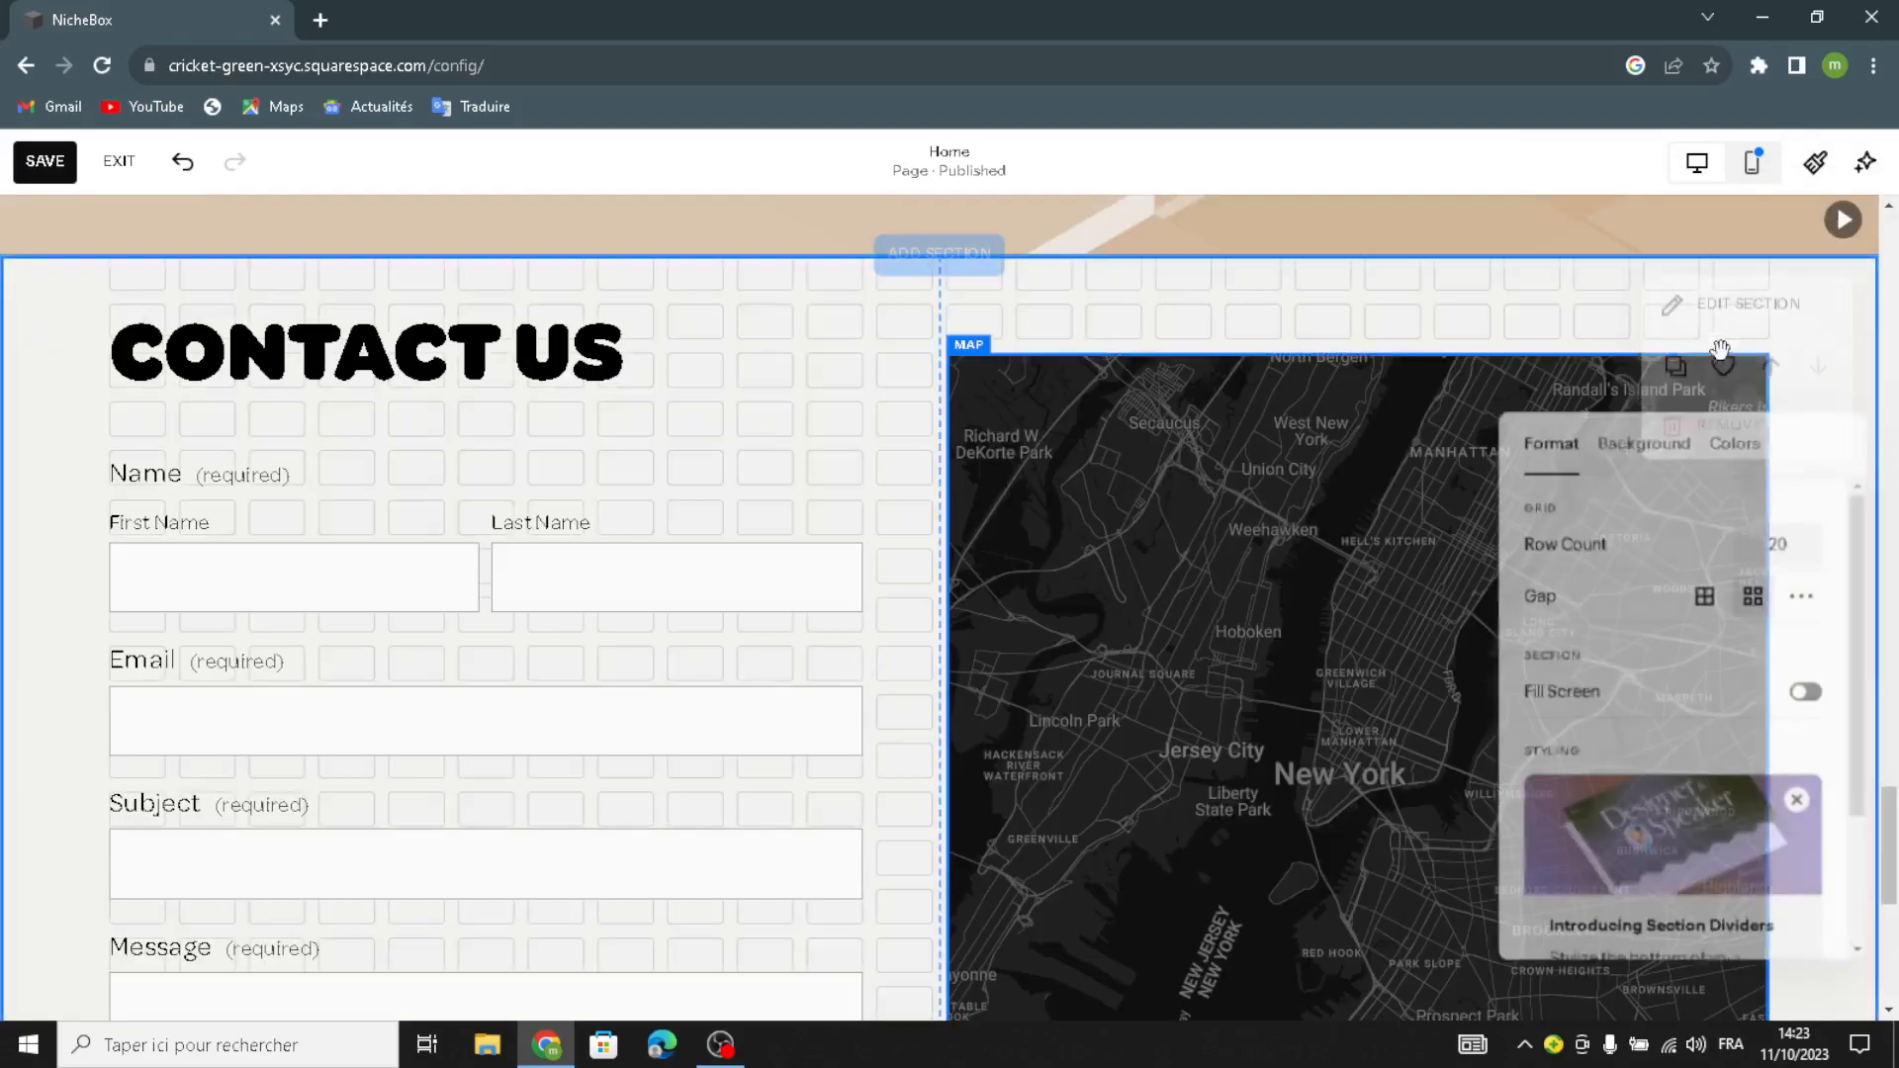
pyautogui.click(1642, 437)
pyautogui.click(1802, 521)
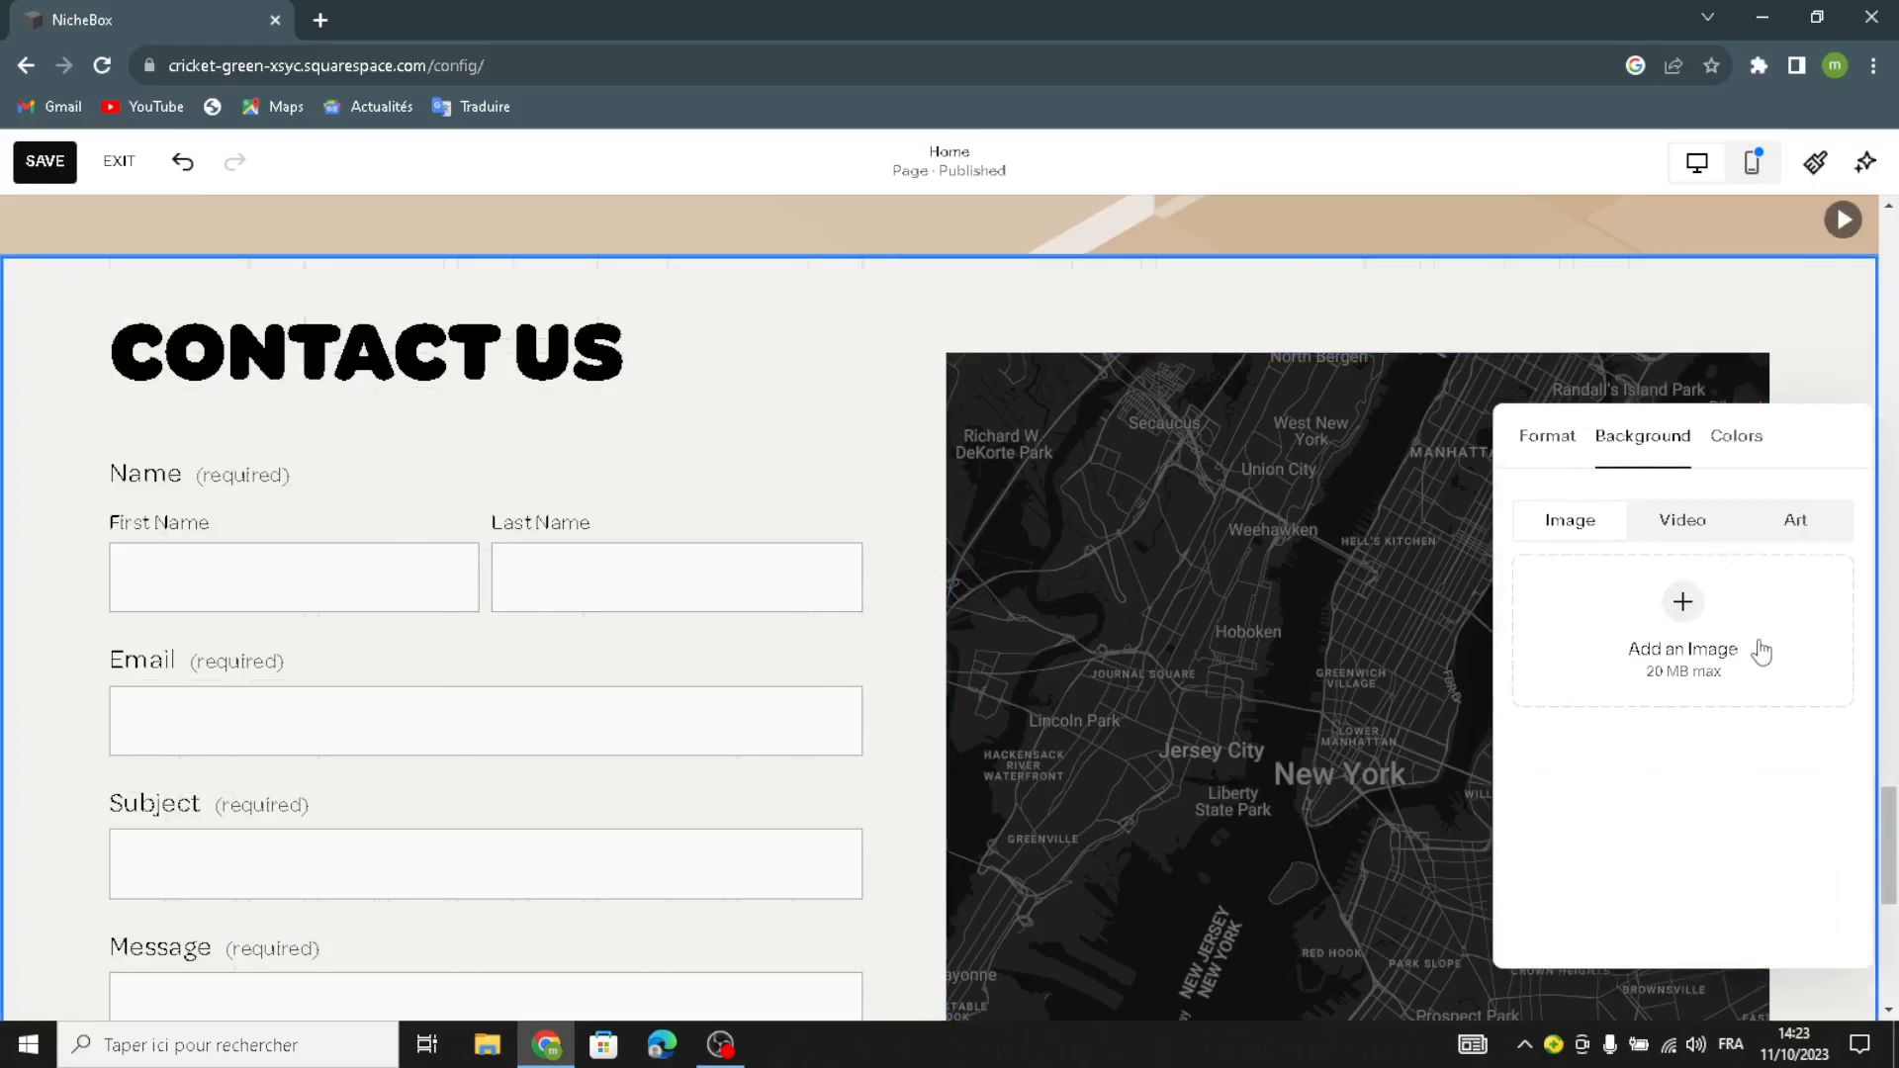
pyautogui.scroll(-5, 1759, 692)
pyautogui.click(1802, 780)
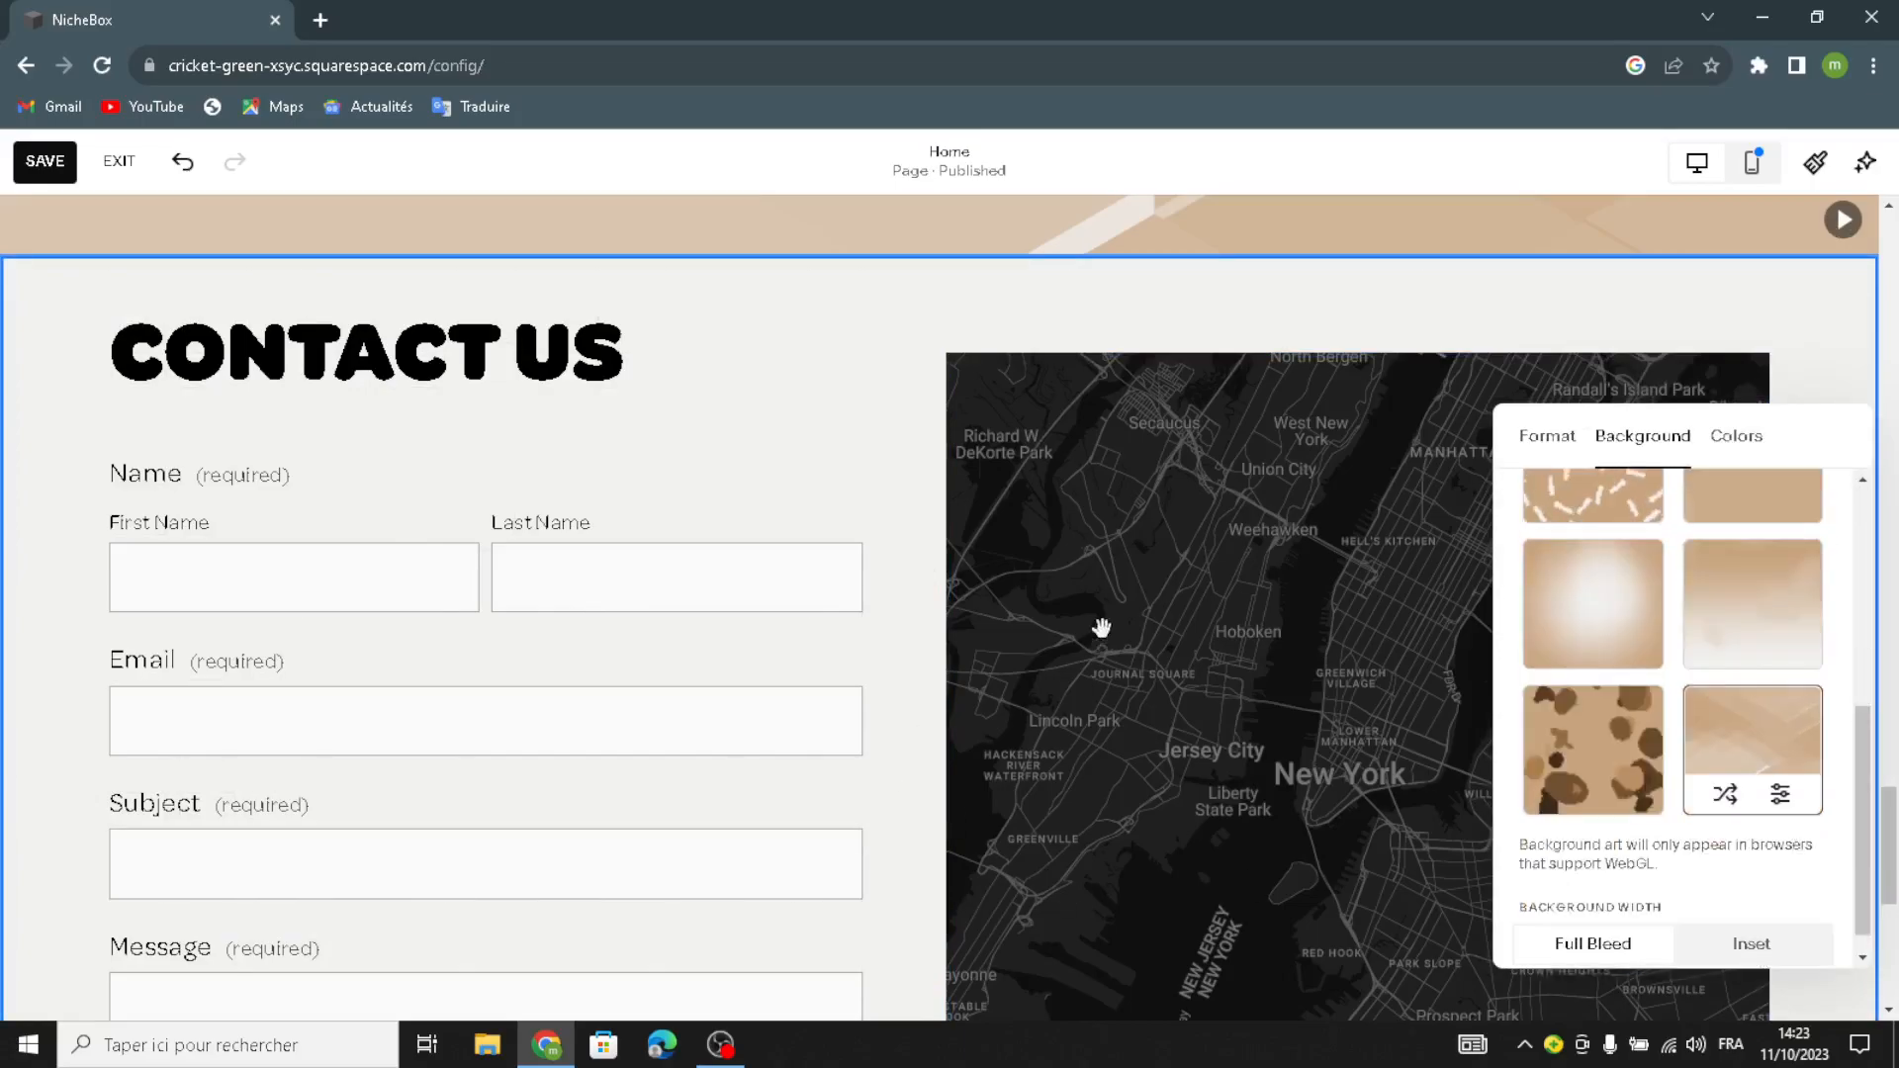
# Step: Open the site footer for editing, apply the tan geometric shapes art as its background and close the section settings
pyautogui.scroll(-3, 1113, 880)
pyautogui.scroll(-3, 1112, 880)
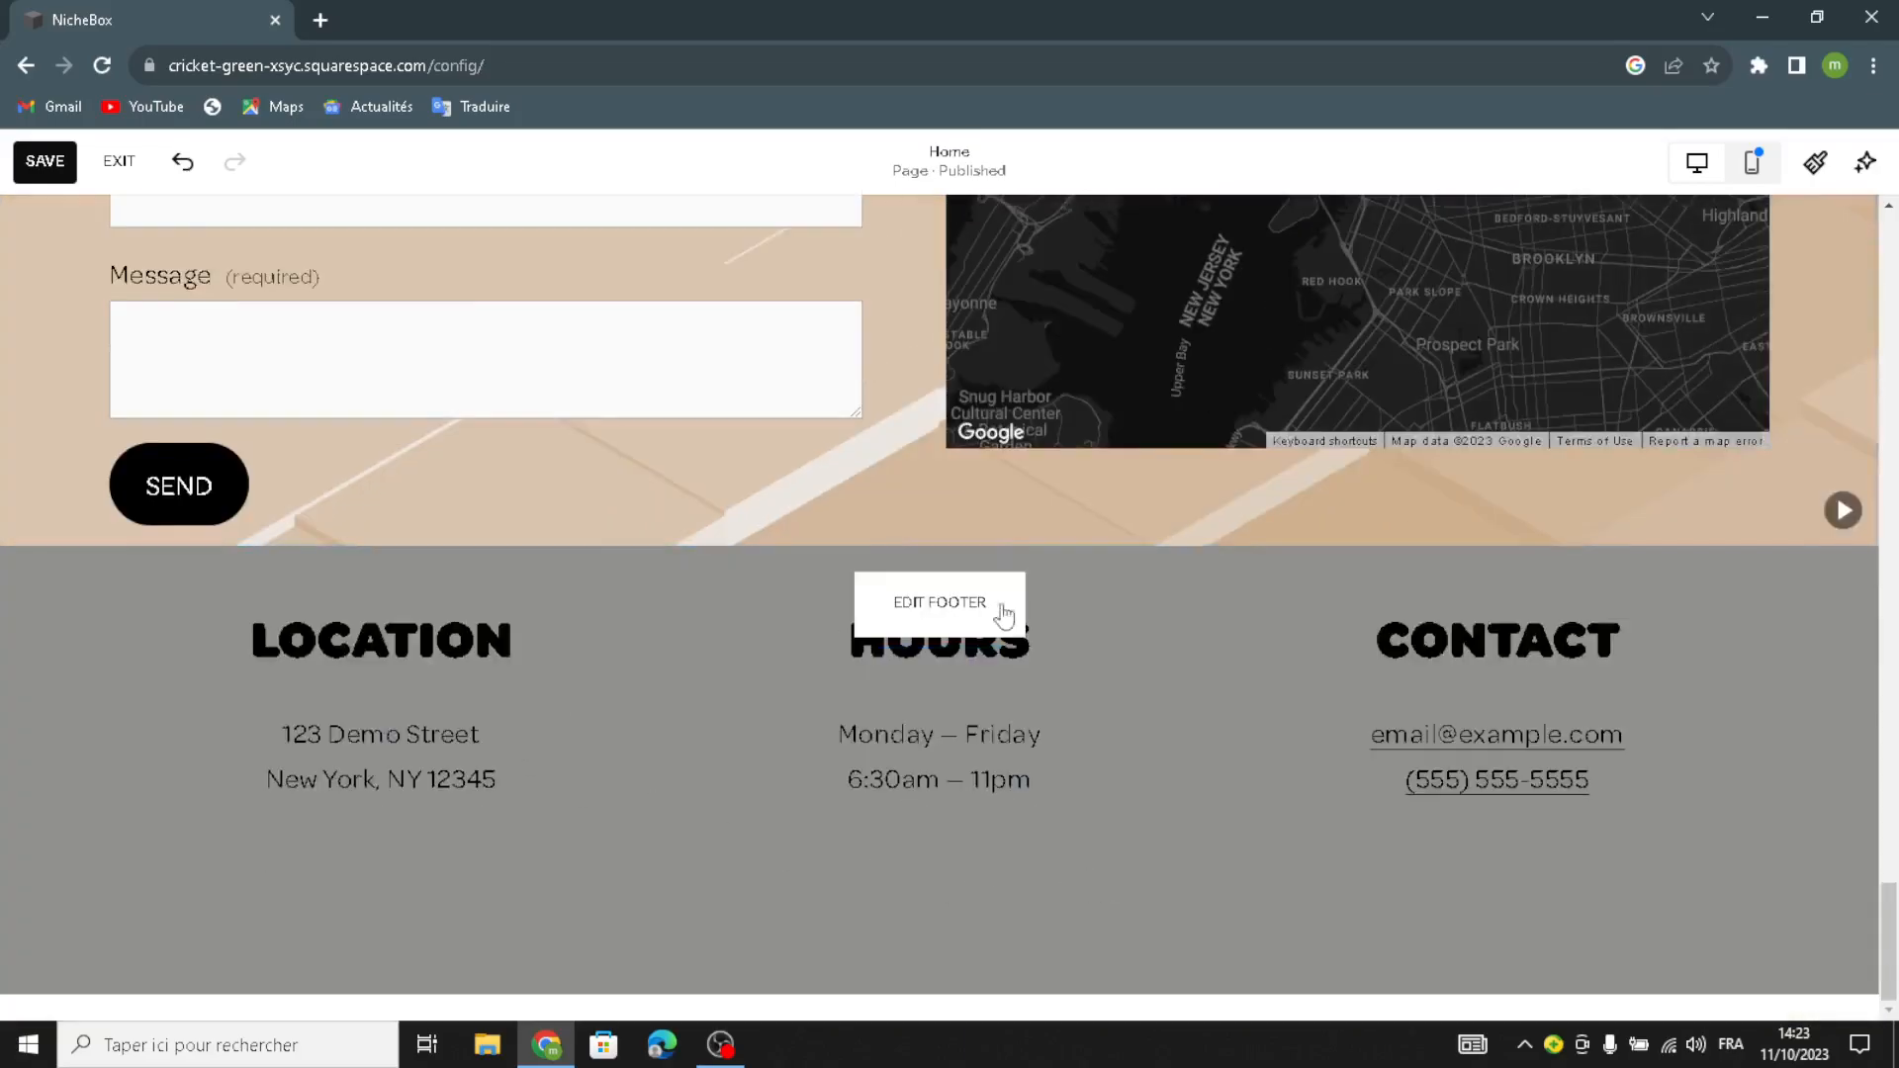
pyautogui.click(925, 616)
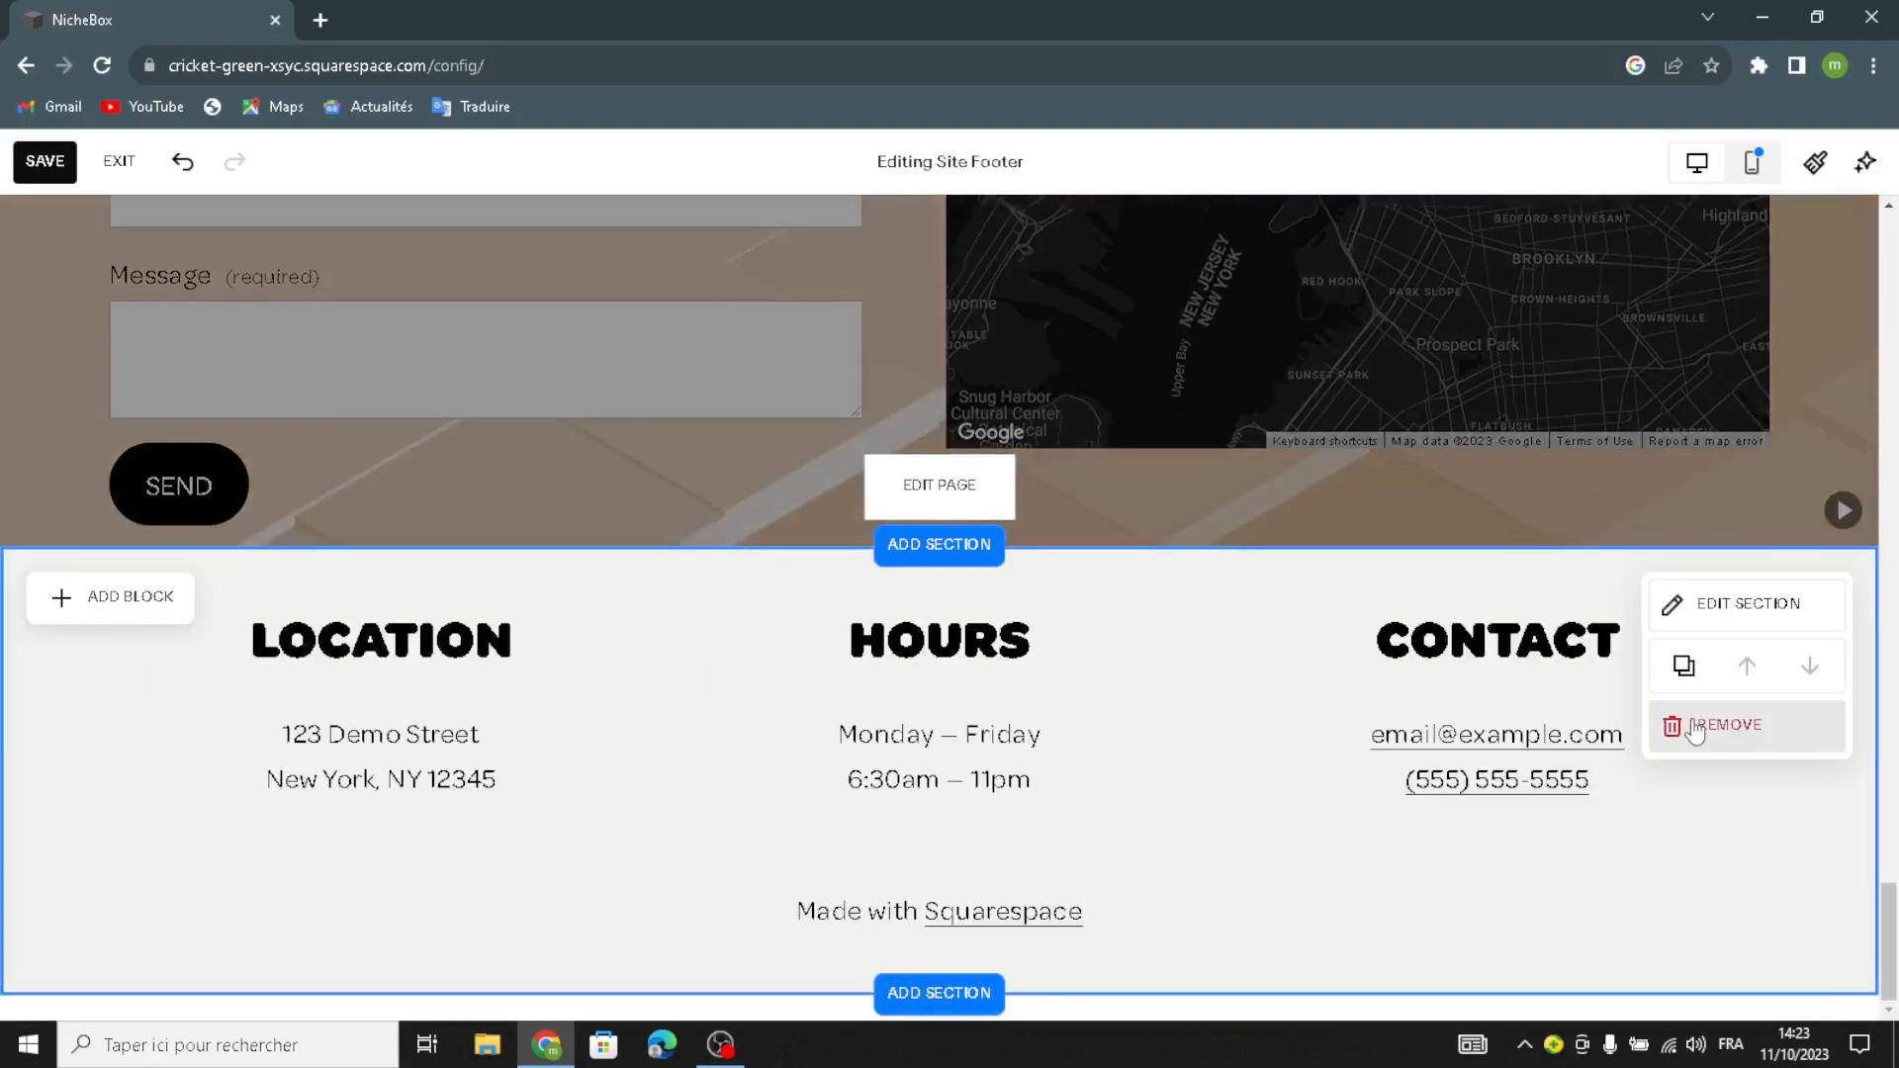
pyautogui.click(1711, 605)
pyautogui.click(1623, 457)
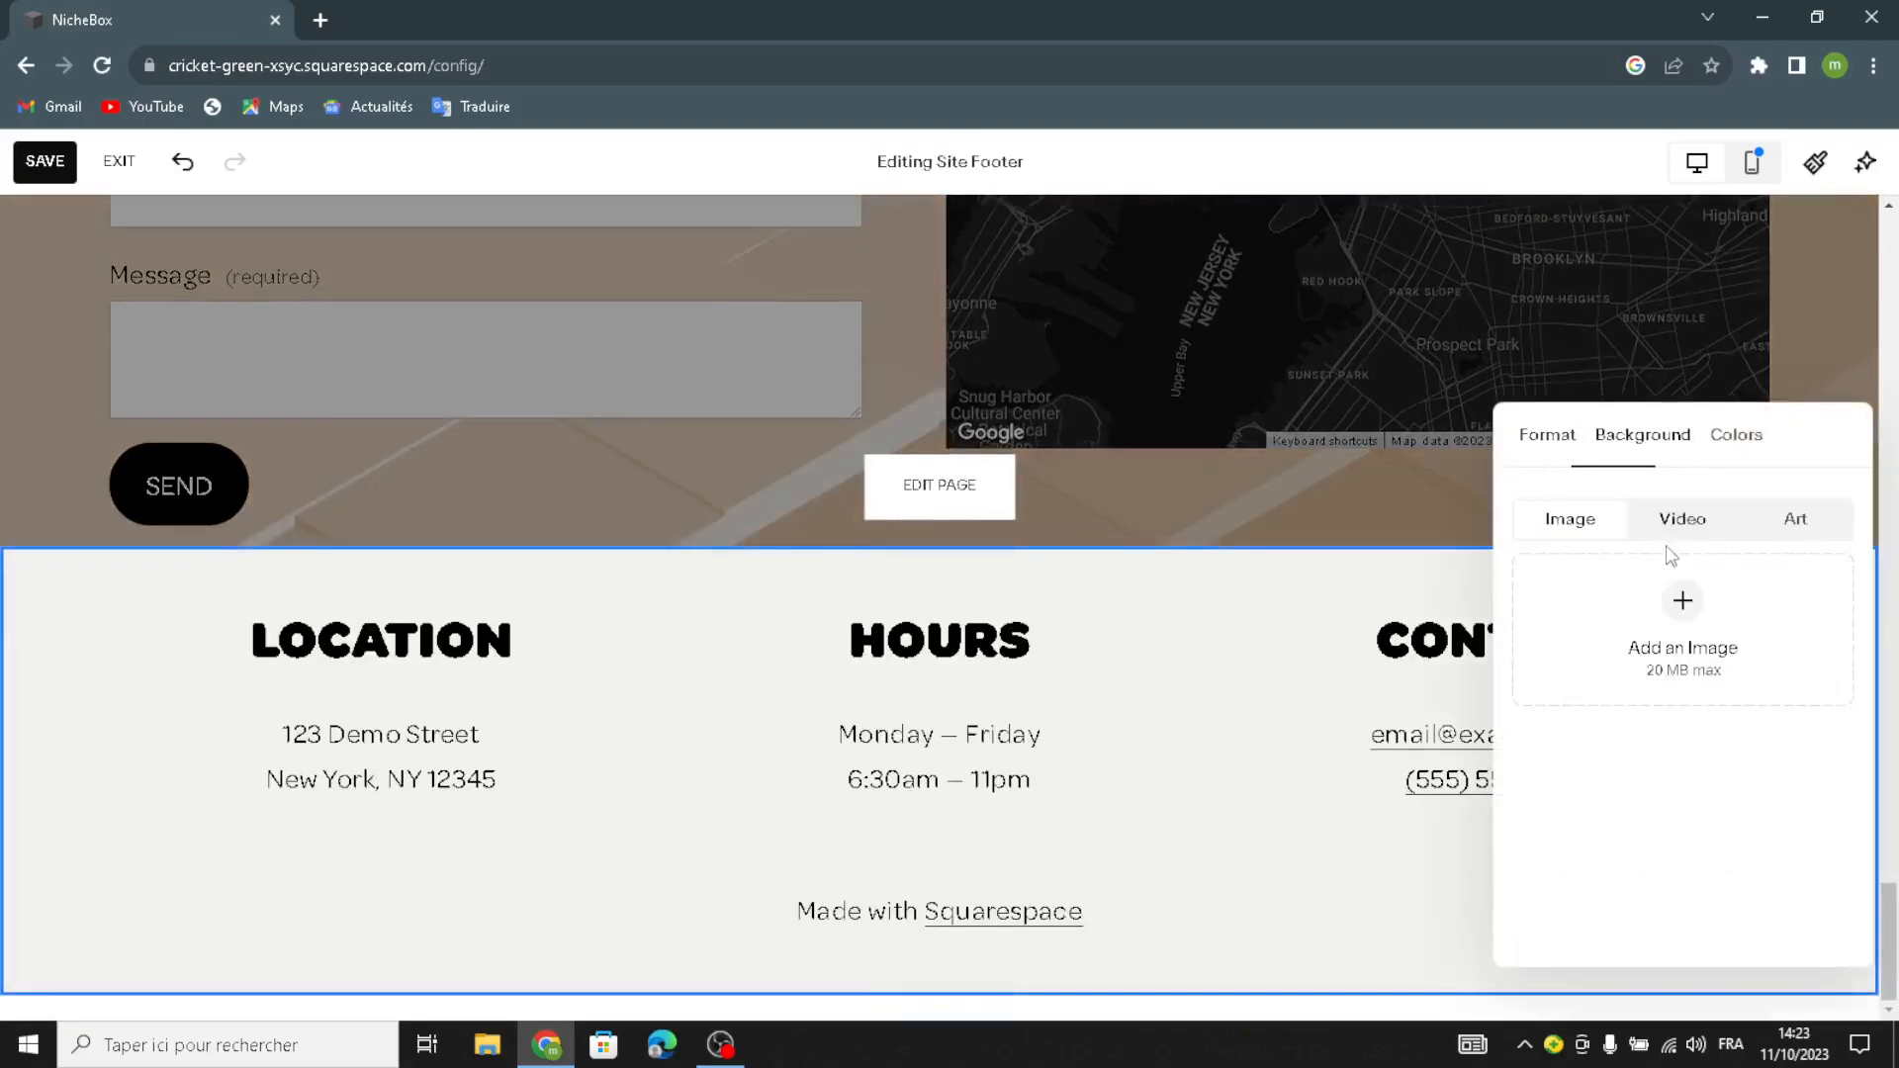
pyautogui.click(1794, 522)
pyautogui.scroll(-3, 1847, 930)
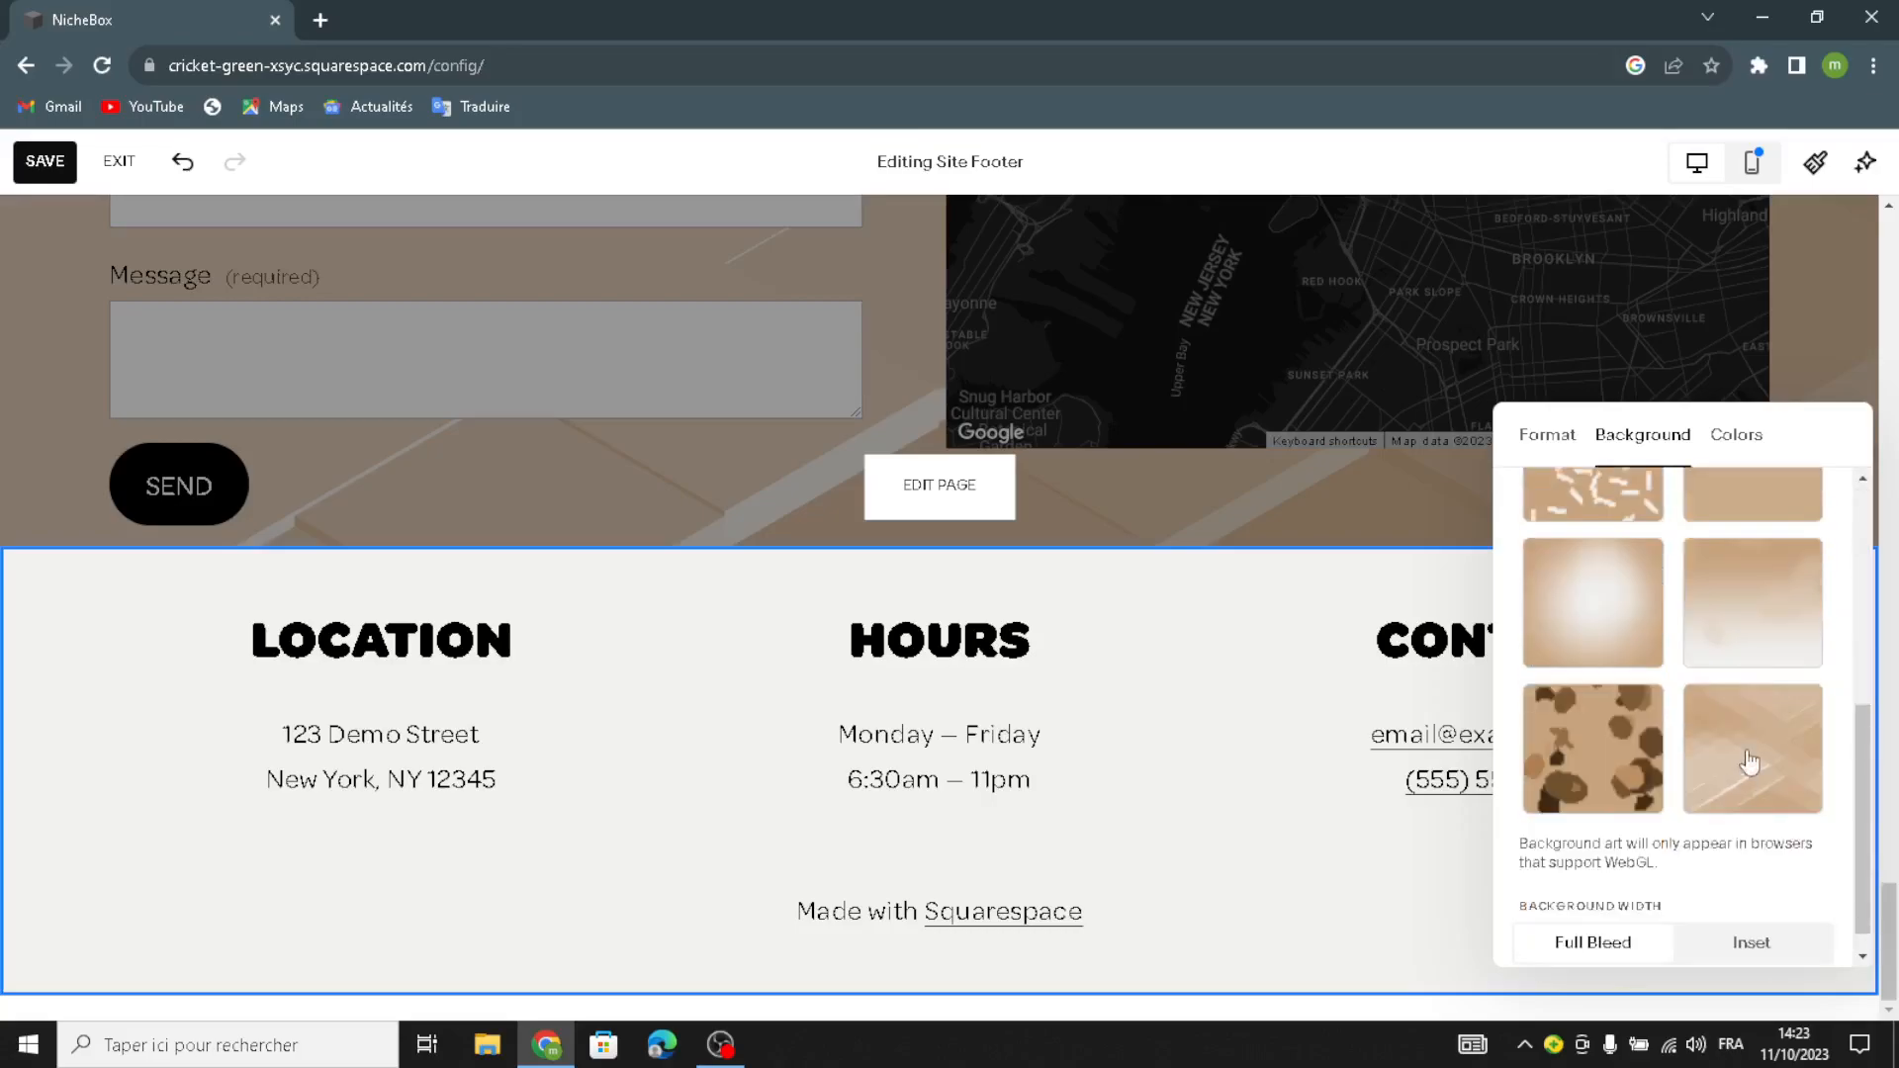
pyautogui.click(1741, 772)
pyautogui.click(455, 727)
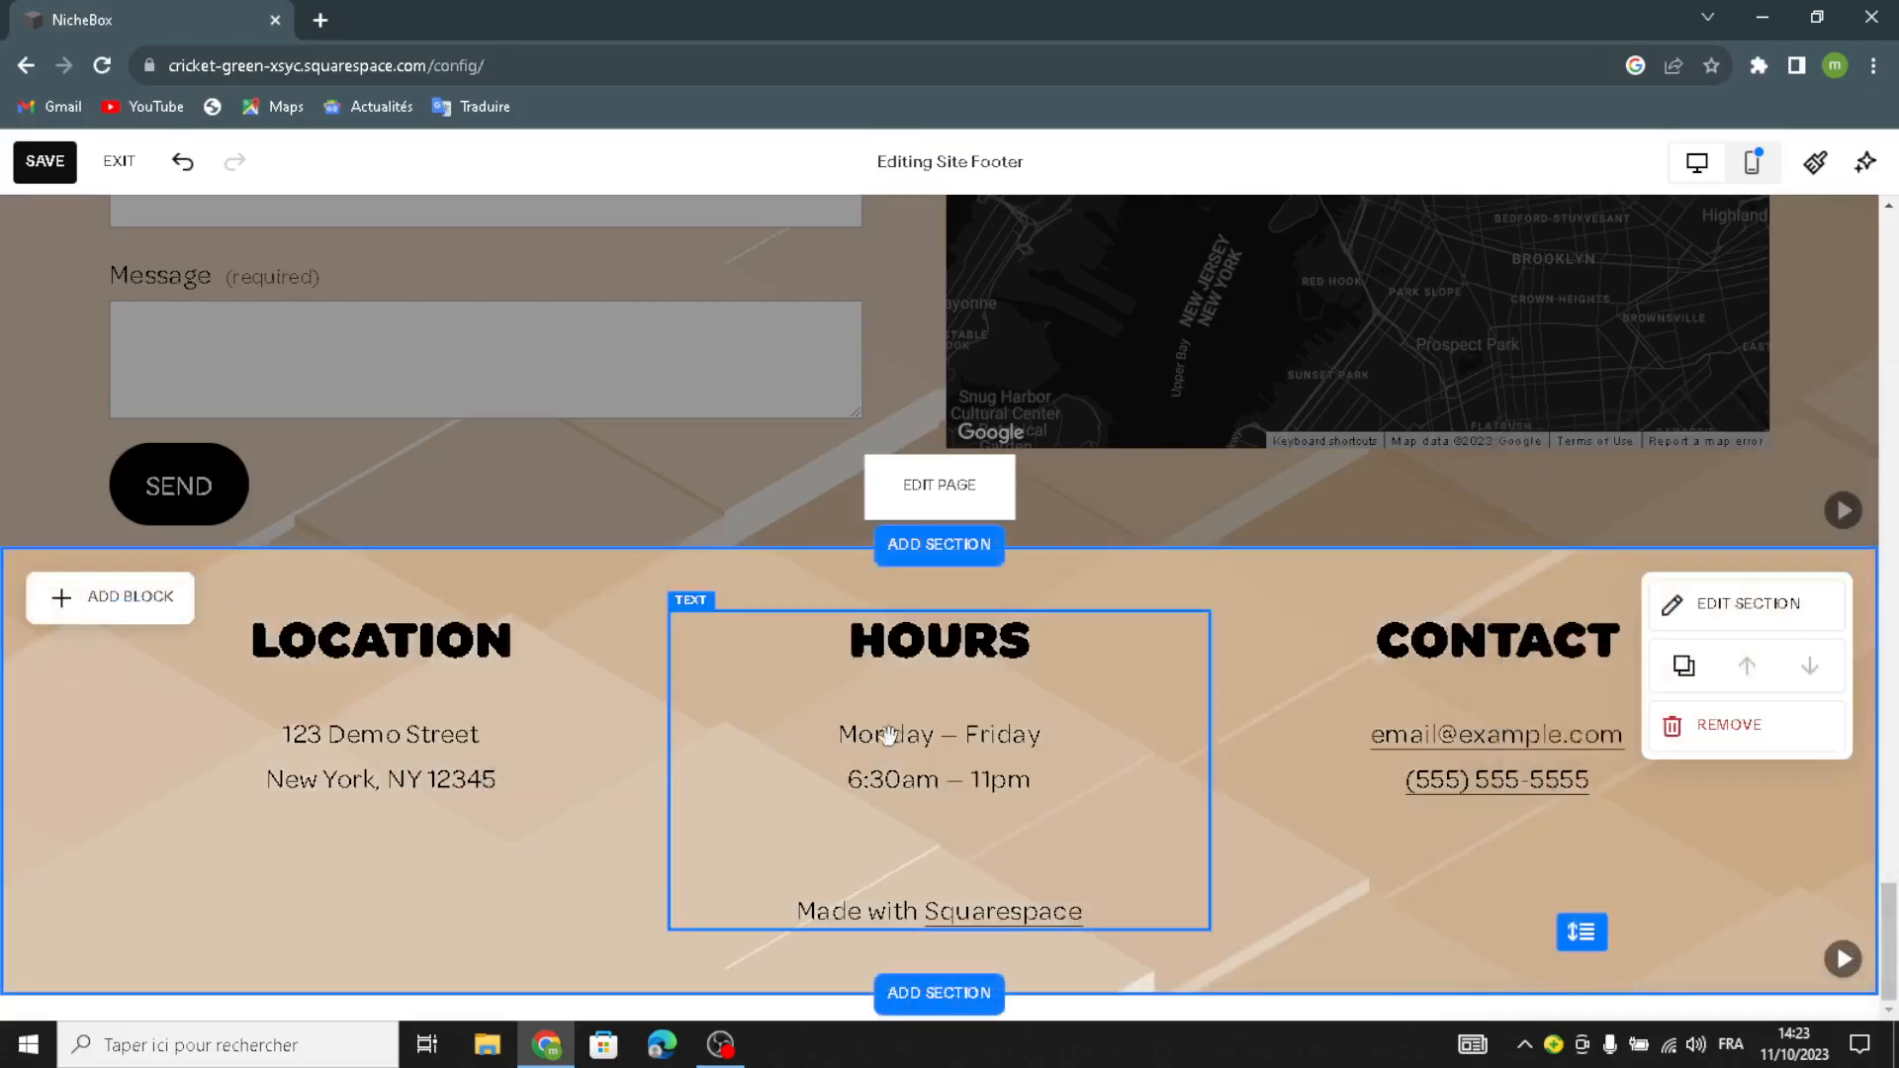
# Step: Leave footer editing to return to the Home page, and exit the editor saving all changes
pyautogui.scroll(5, 870, 638)
pyautogui.click(1302, 788)
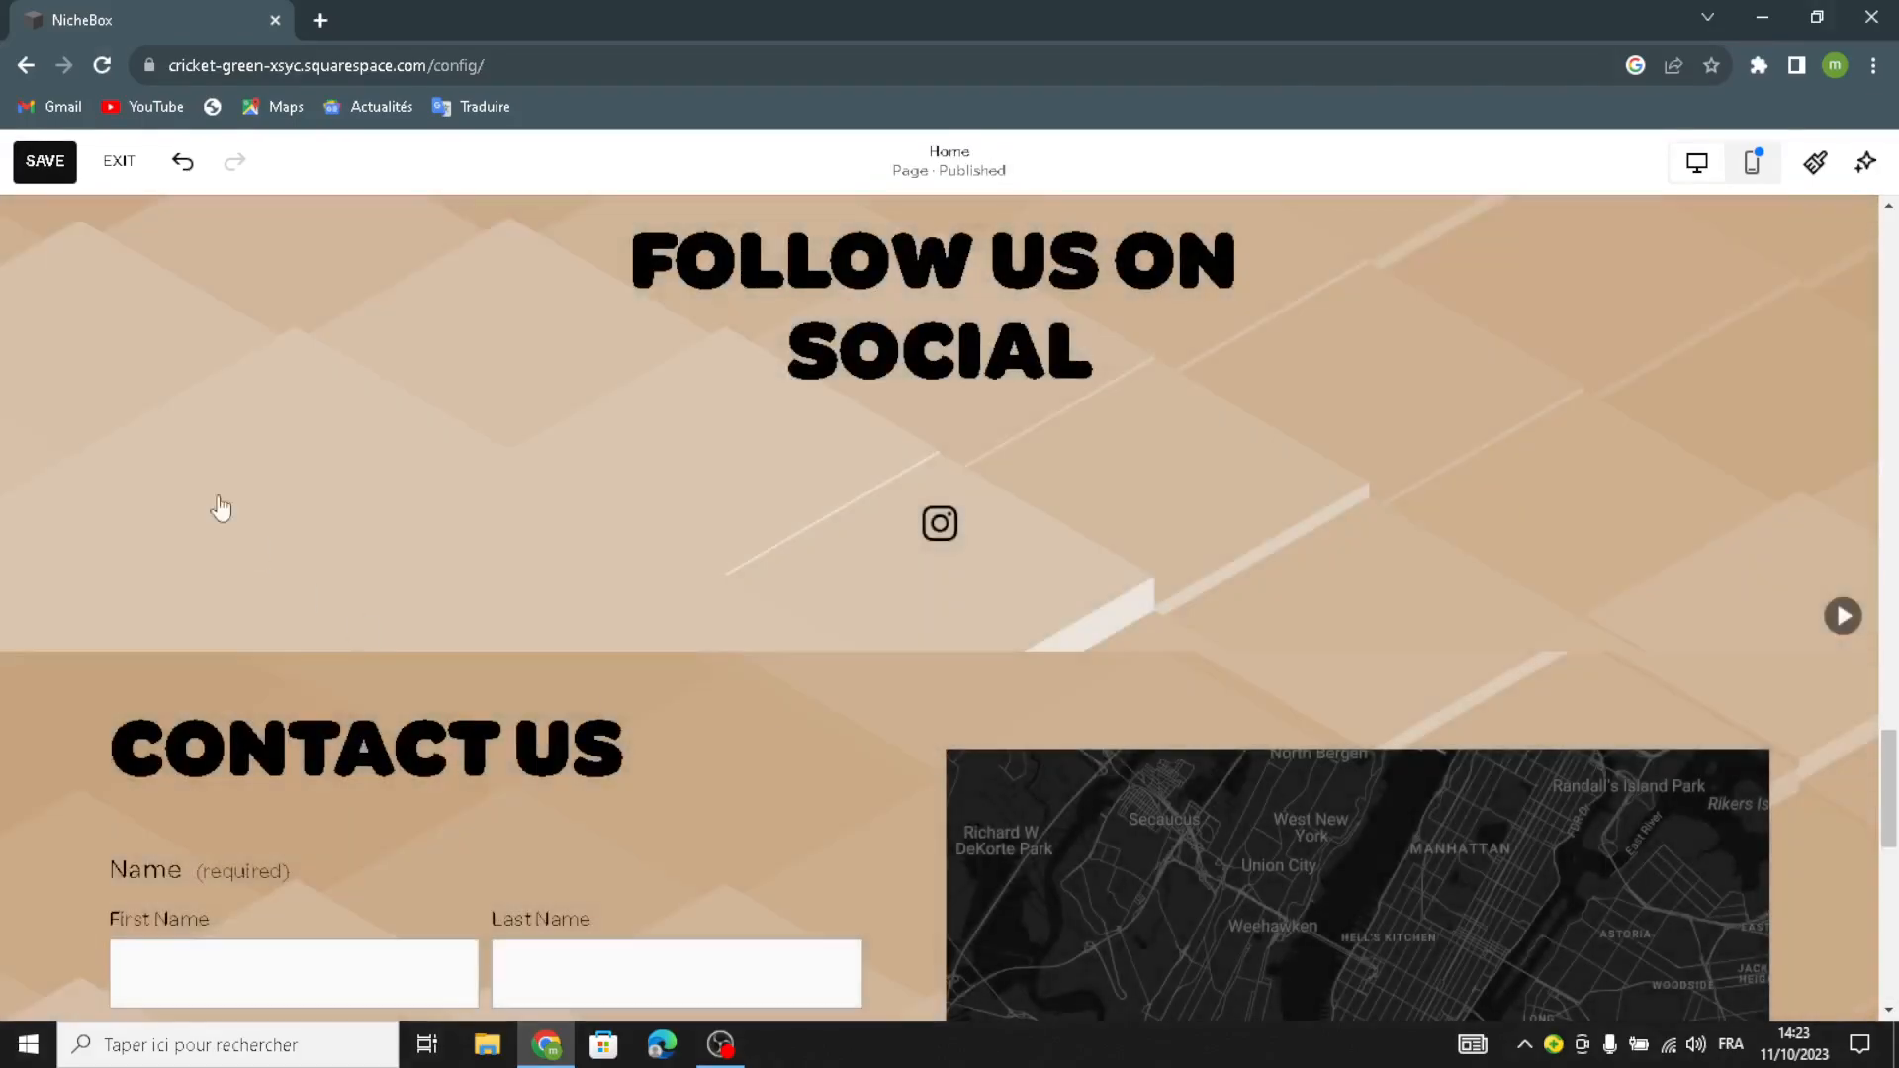
pyautogui.click(114, 161)
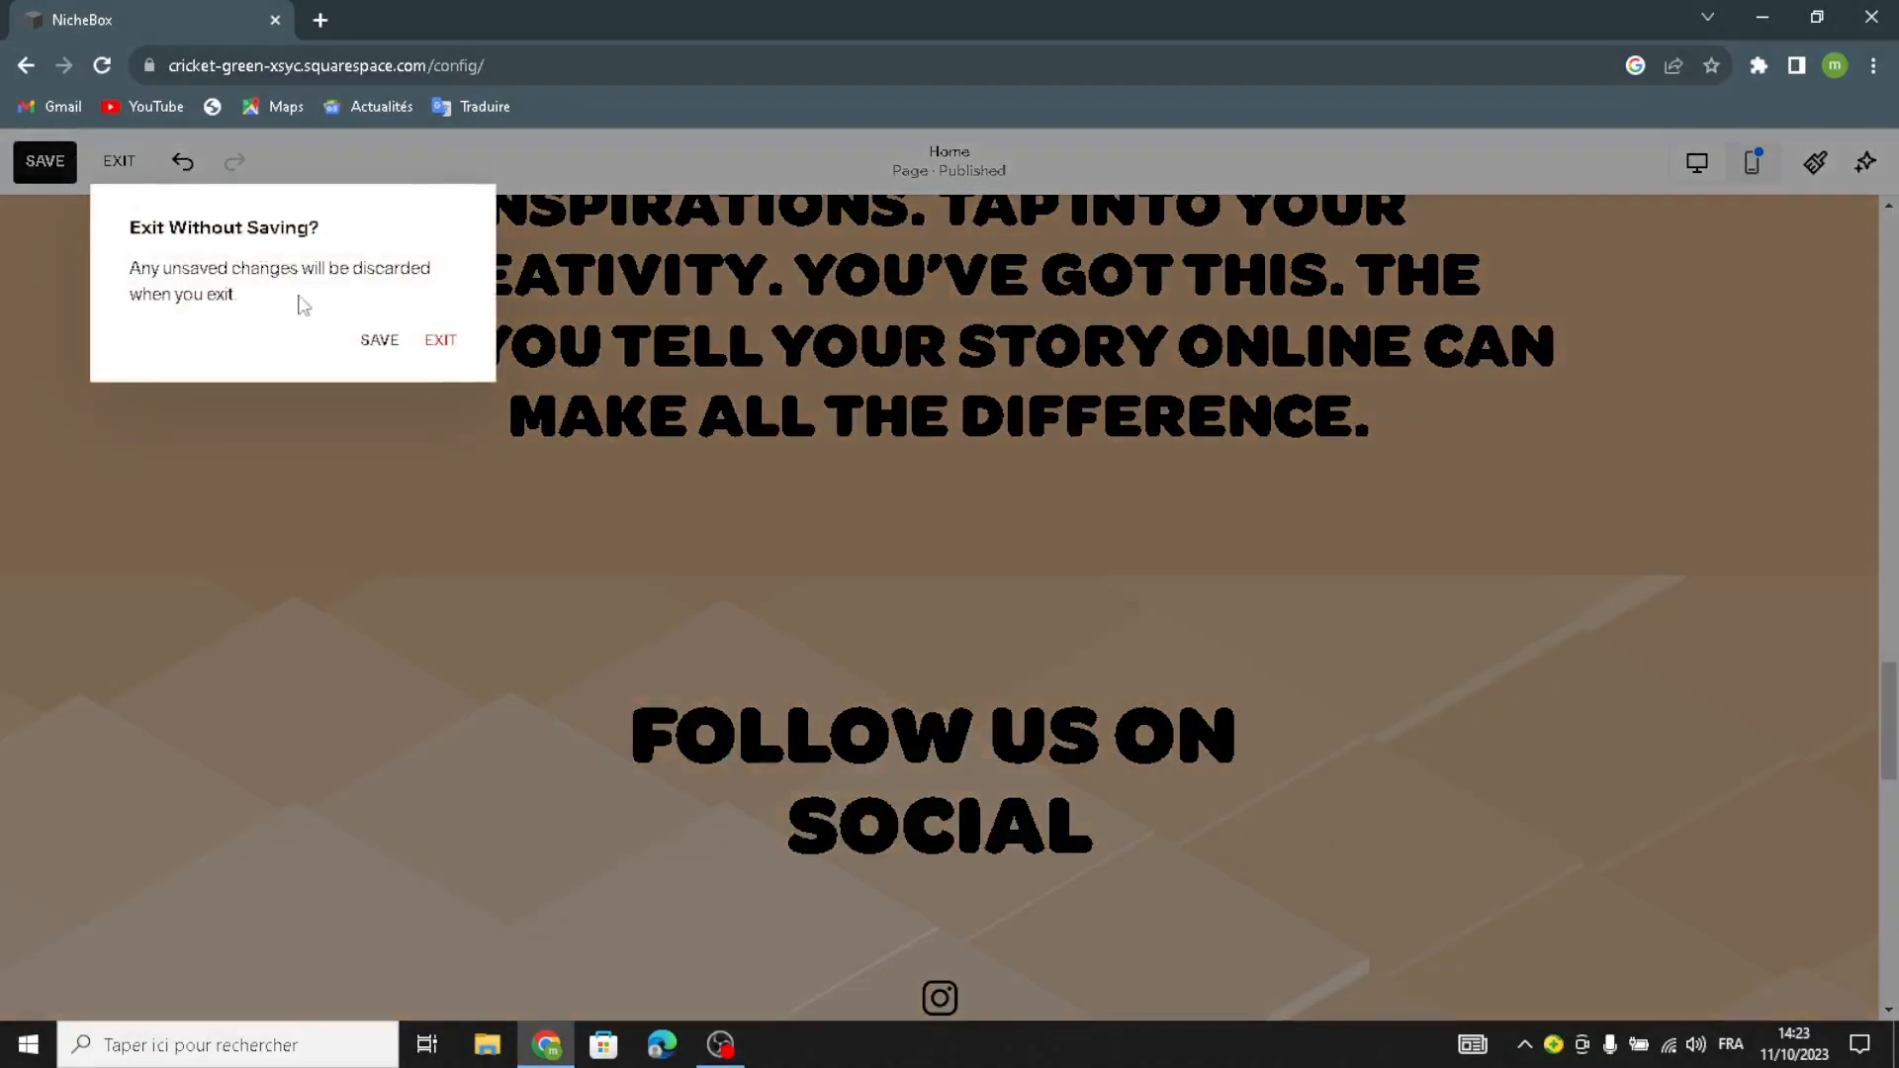
pyautogui.click(379, 341)
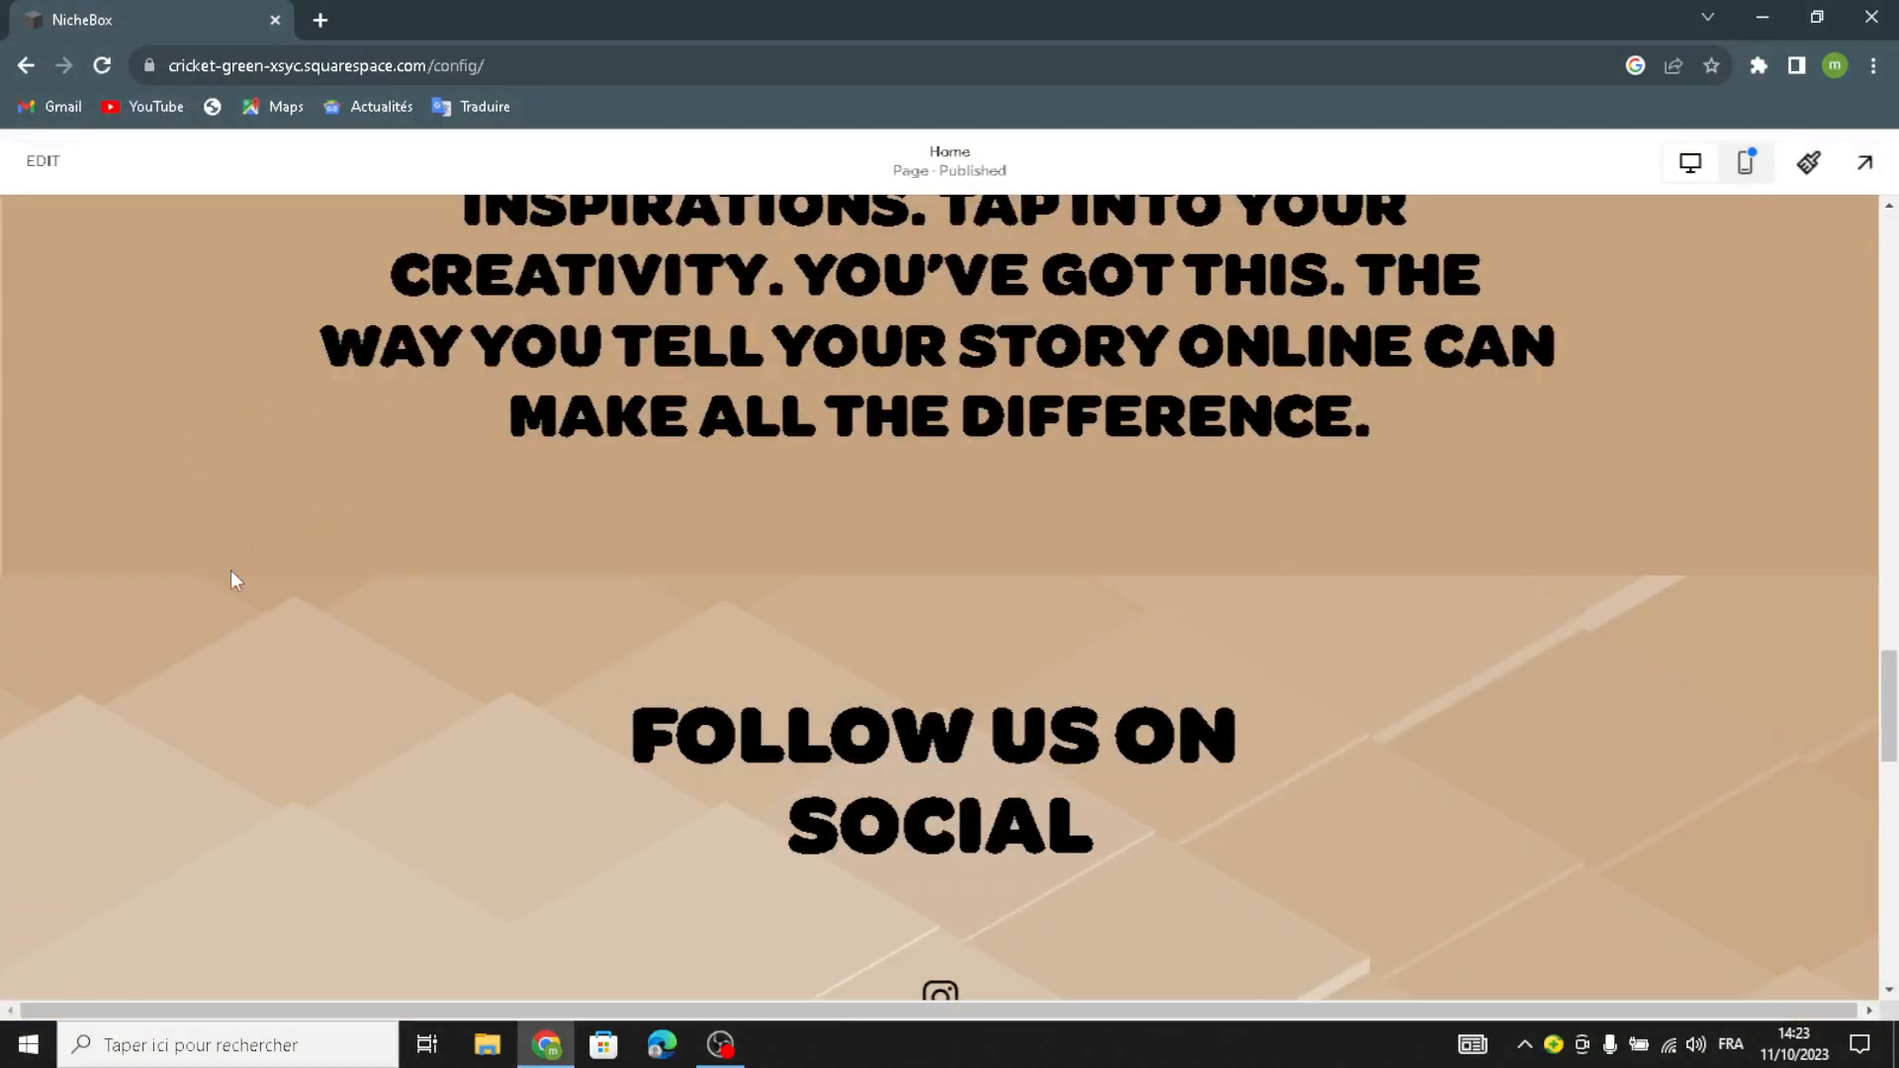